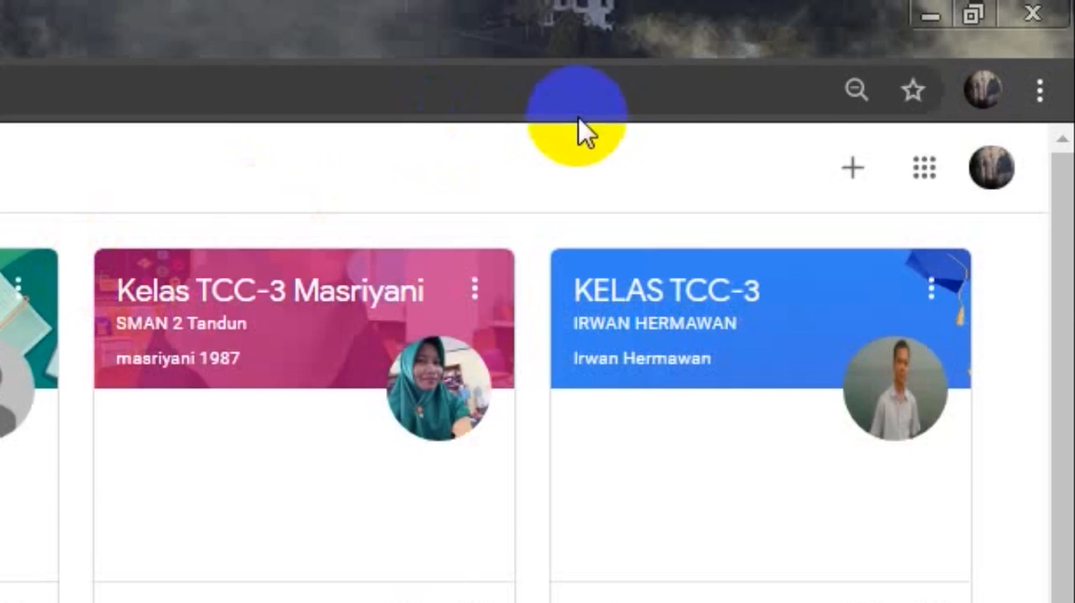
- Start creating a new class and accept the notice about using Classroom at school with students
{"action": "left_click", "coordinate": [853, 172]}
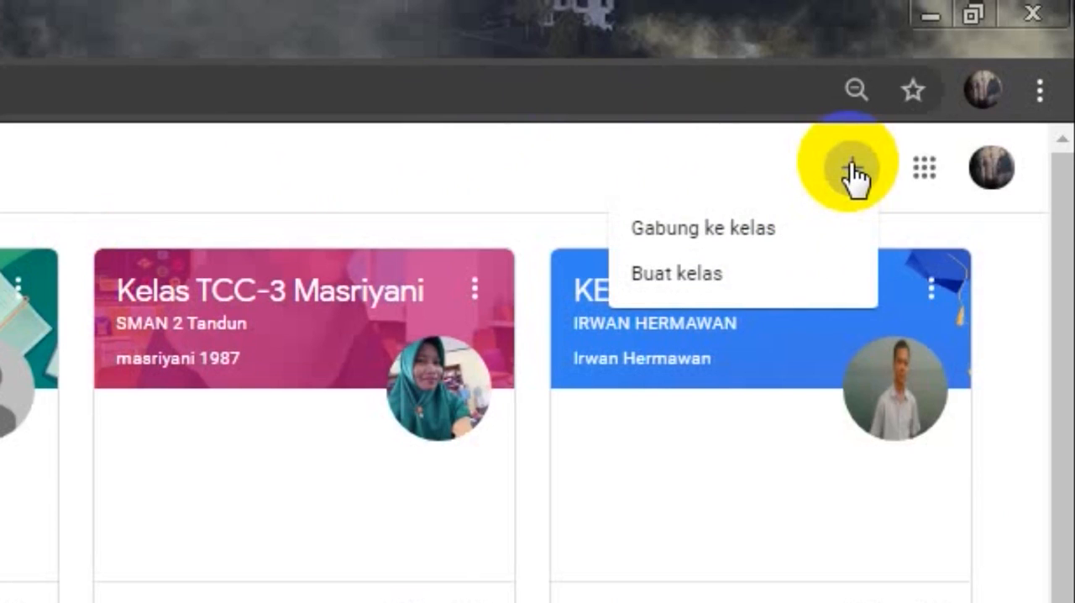
{"action": "left_click", "coordinate": [697, 278]}
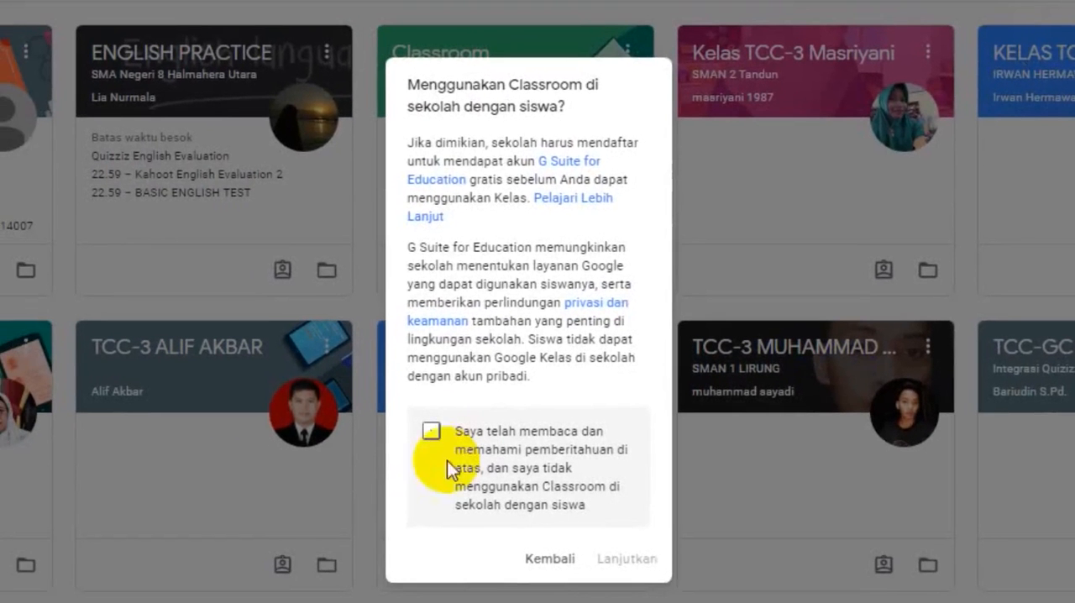
{"action": "left_click", "coordinate": [431, 428]}
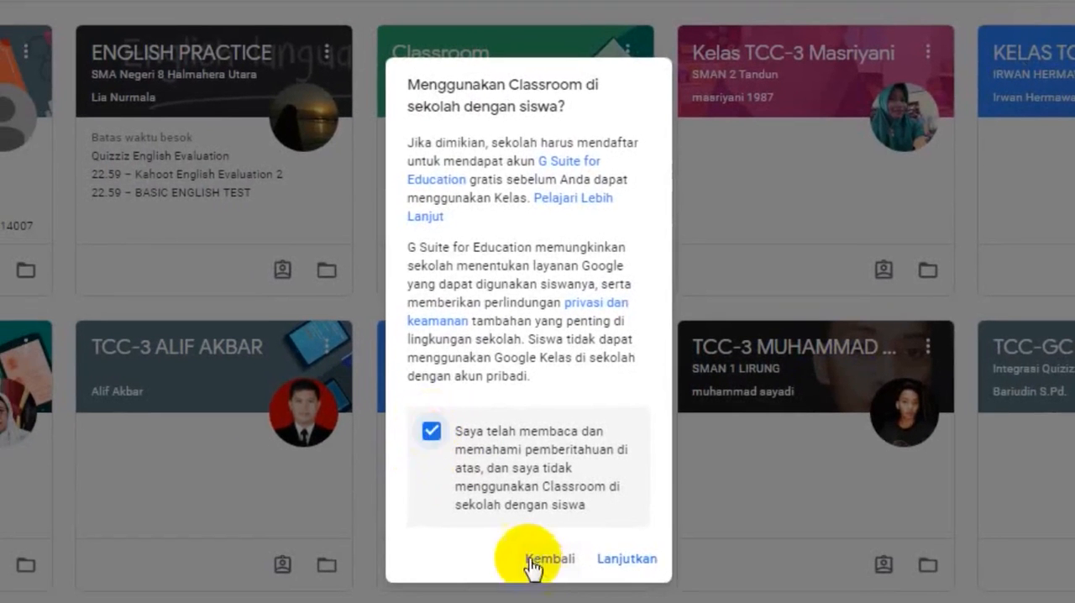
{"action": "left_click", "coordinate": [605, 559]}
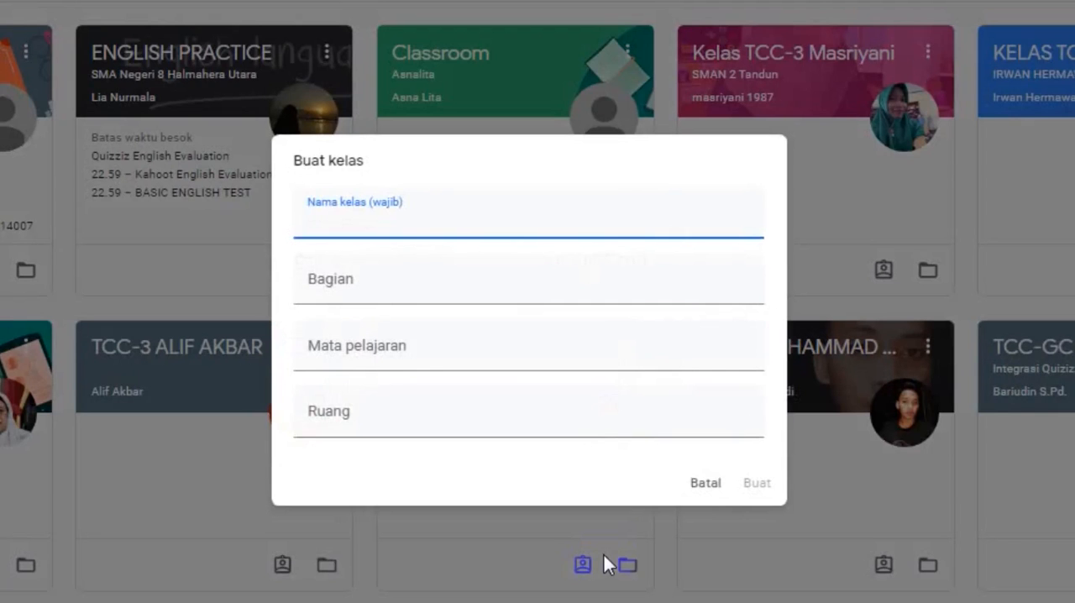
- Create the class KIMIA ASYIK with the teacher's full name as the section and KIMIA as the subject
{"action": "type", "text": "KIMIA"}
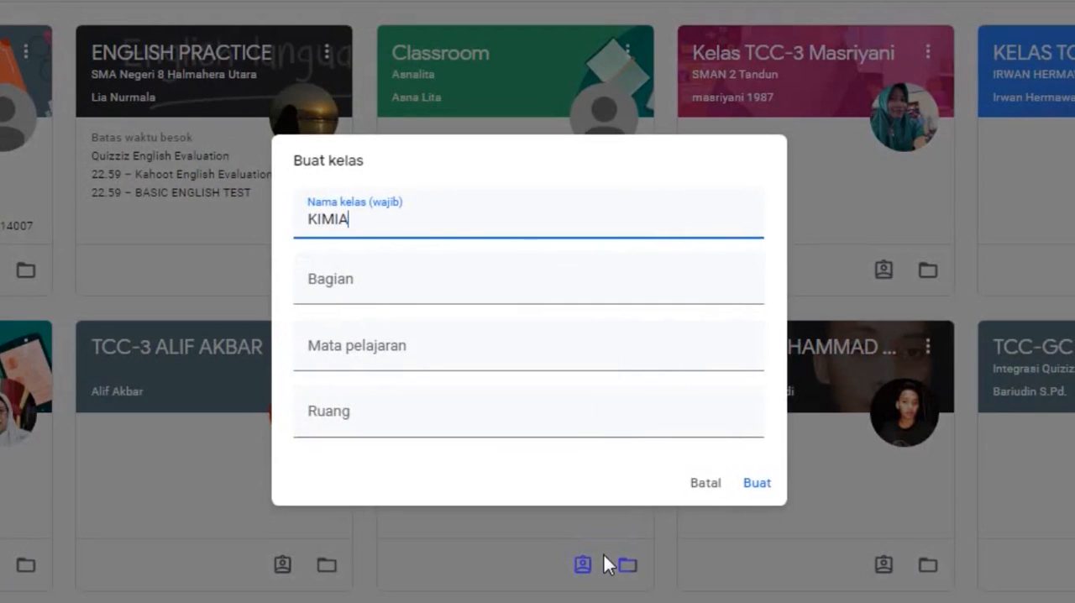
{"action": "type", "text": " ASYIK"}
{"action": "left_click", "coordinate": [400, 282]}
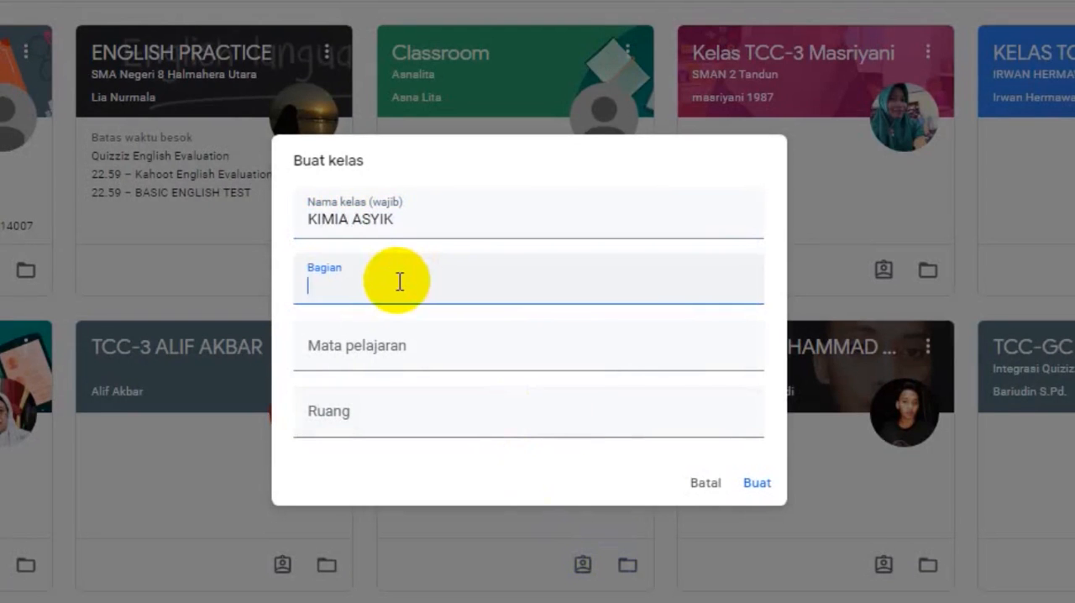
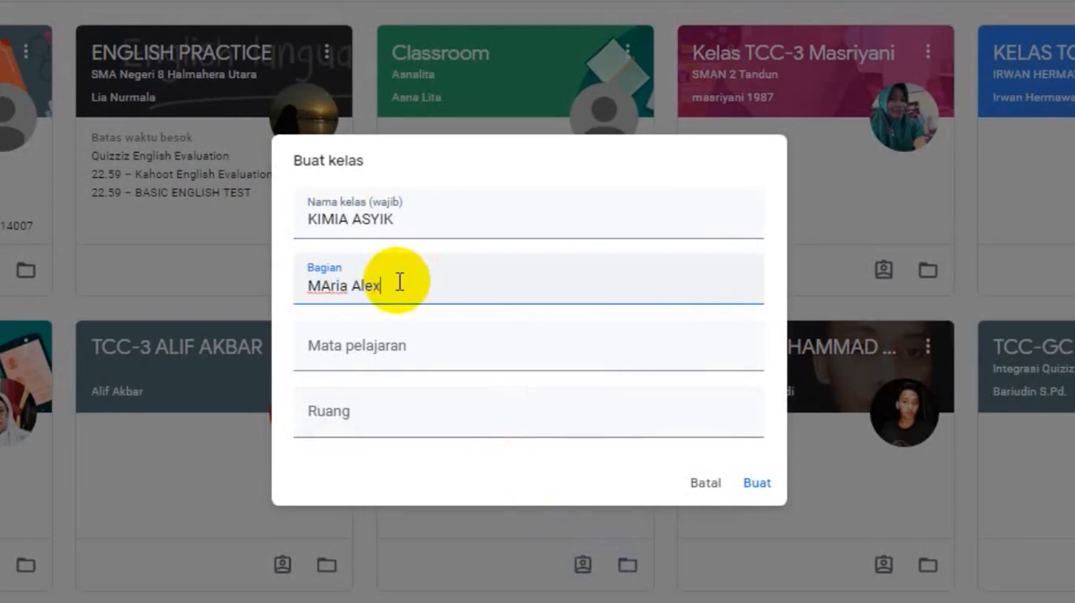
{"action": "left_click", "coordinate": [375, 360]}
{"action": "type", "text": "KIM"}
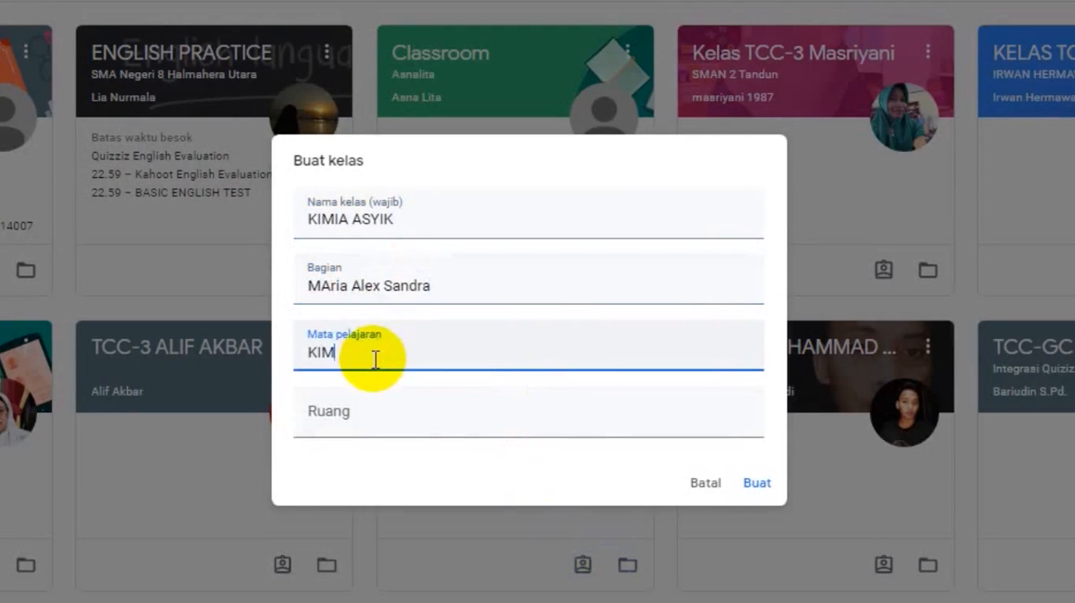
{"action": "type", "text": "IA"}
{"action": "left_click", "coordinate": [747, 488]}
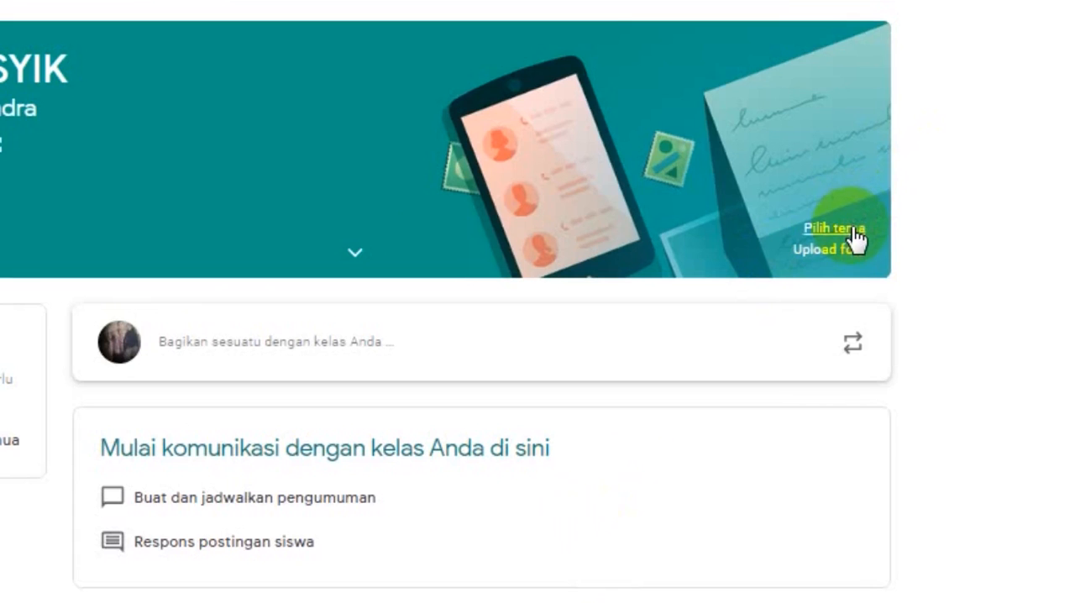
- Set the class theme to the red popcorn image from the Arts gallery
{"action": "left_click", "coordinate": [852, 235]}
{"action": "left_click", "coordinate": [469, 159]}
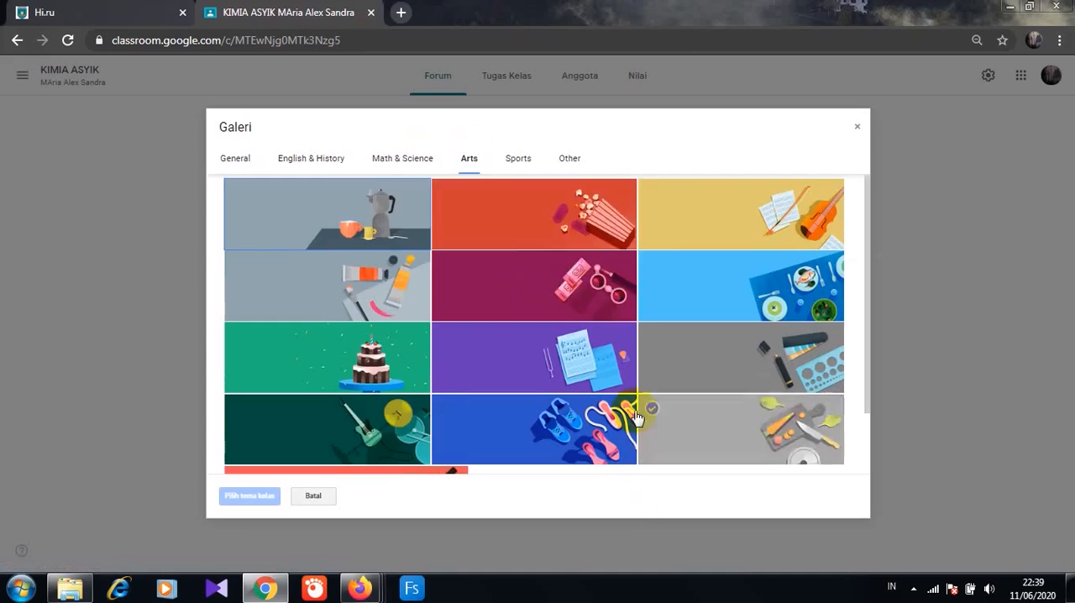
{"action": "left_click", "coordinate": [594, 233]}
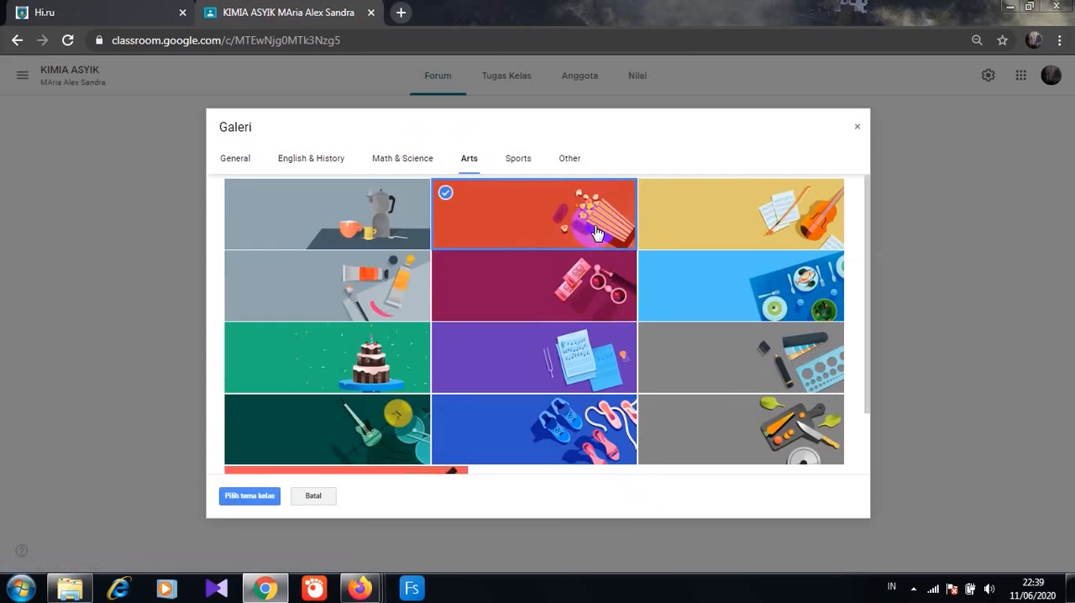
{"action": "left_click", "coordinate": [252, 495]}
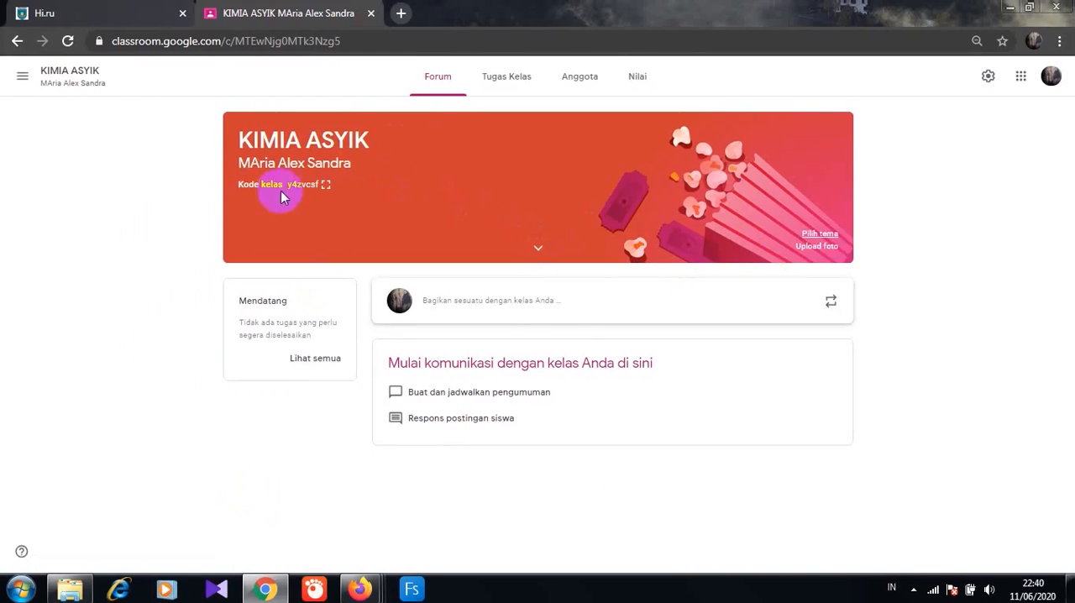
- View the enlarged class code and close it again
{"action": "left_click", "coordinate": [327, 184]}
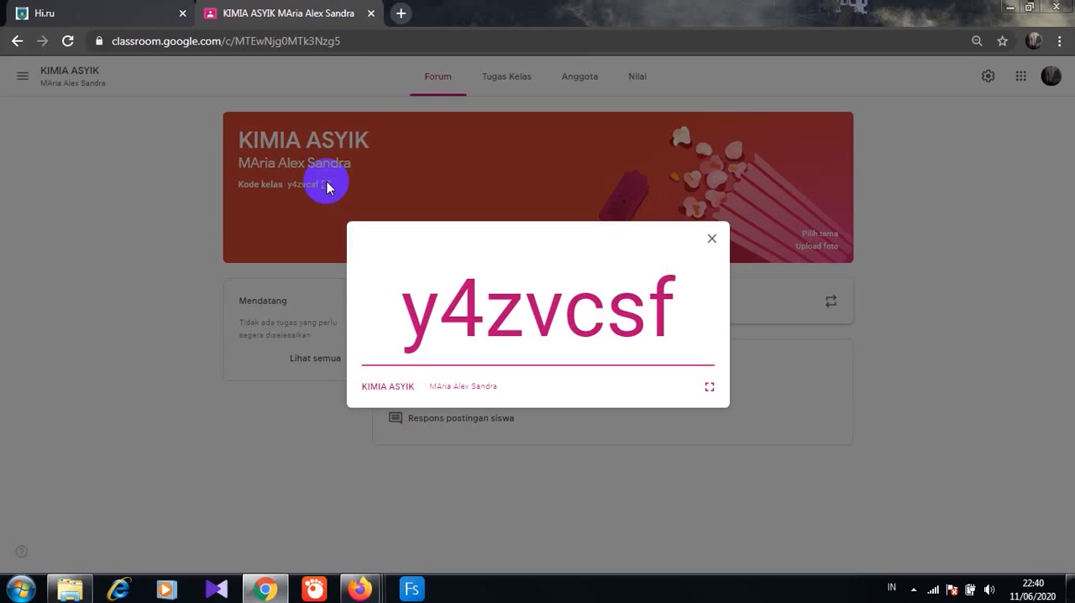
{"action": "left_click", "coordinate": [449, 178]}
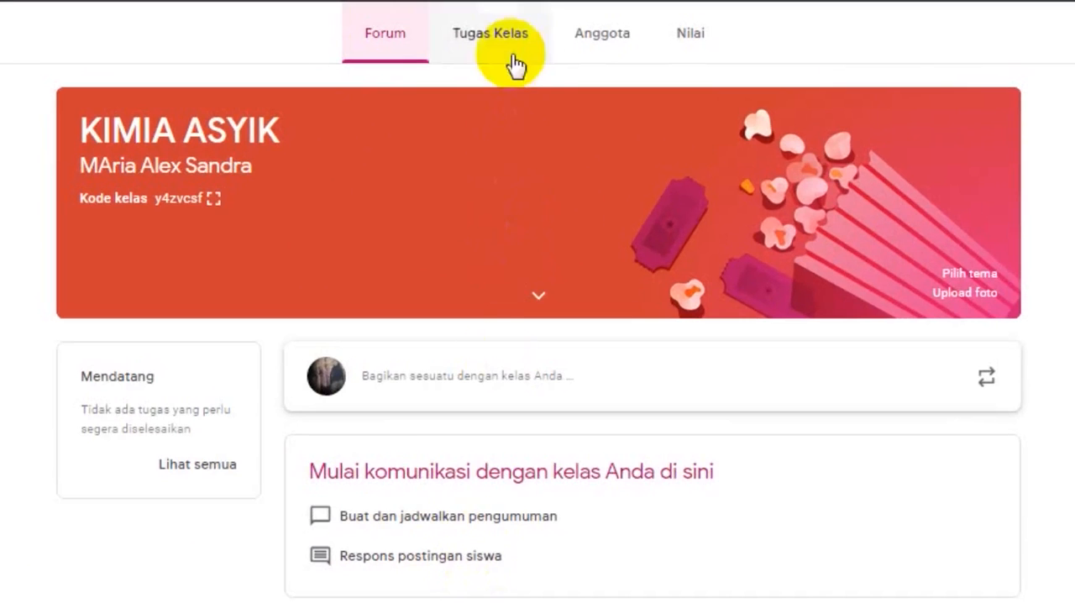
- Look through the class's assignment, member and grade pages, including the student list of the existing TCC-3 class
{"action": "left_click", "coordinate": [495, 34]}
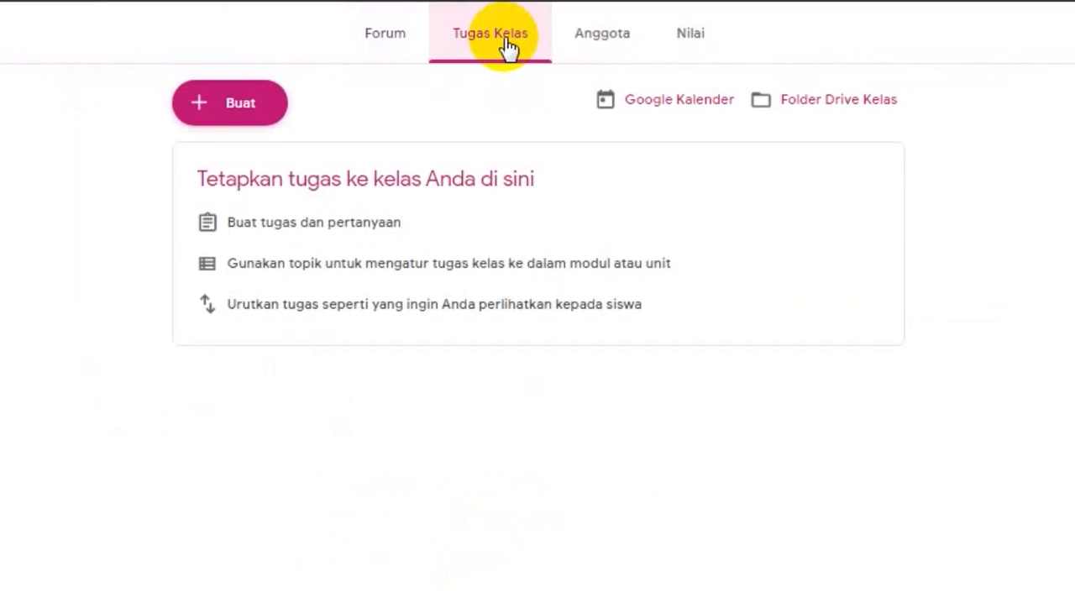
{"action": "left_click", "coordinate": [604, 52]}
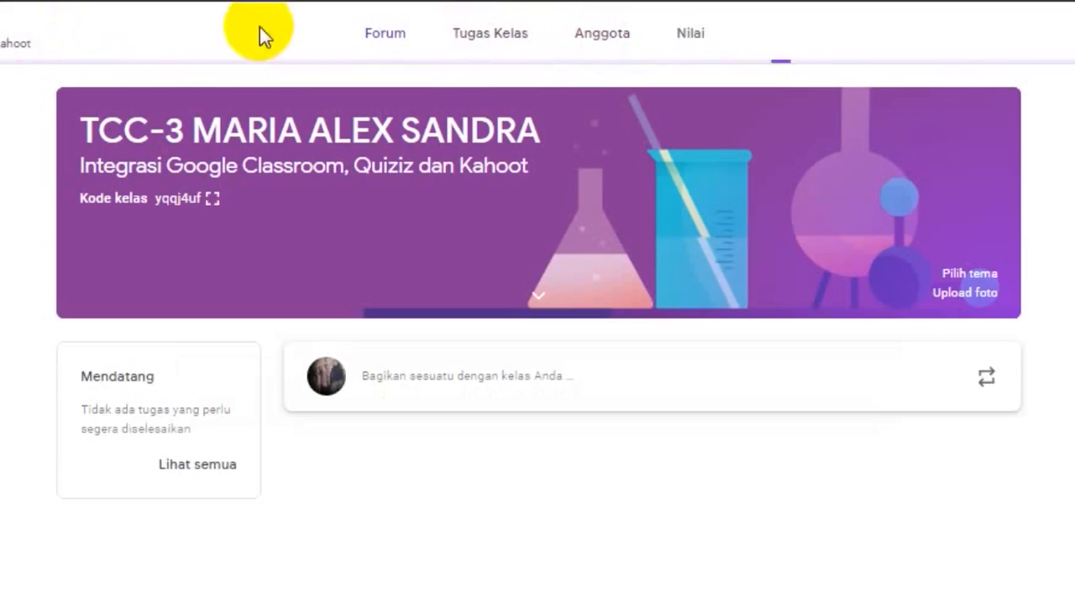
{"action": "left_click", "coordinate": [578, 52]}
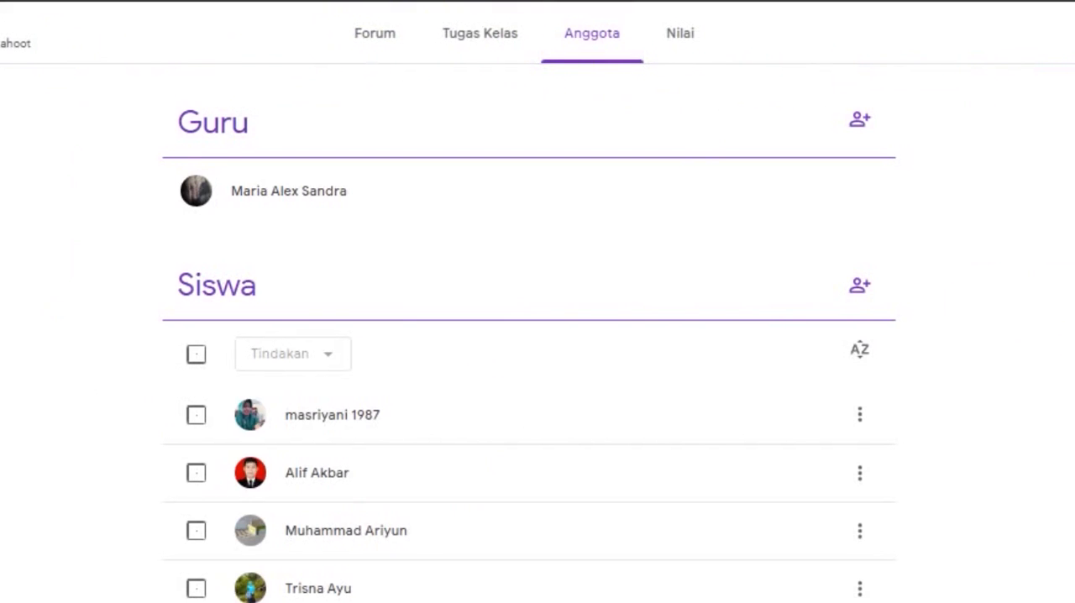
{"action": "scroll", "coordinate": [529, 336], "scroll_direction": "down", "scroll_amount": 3}
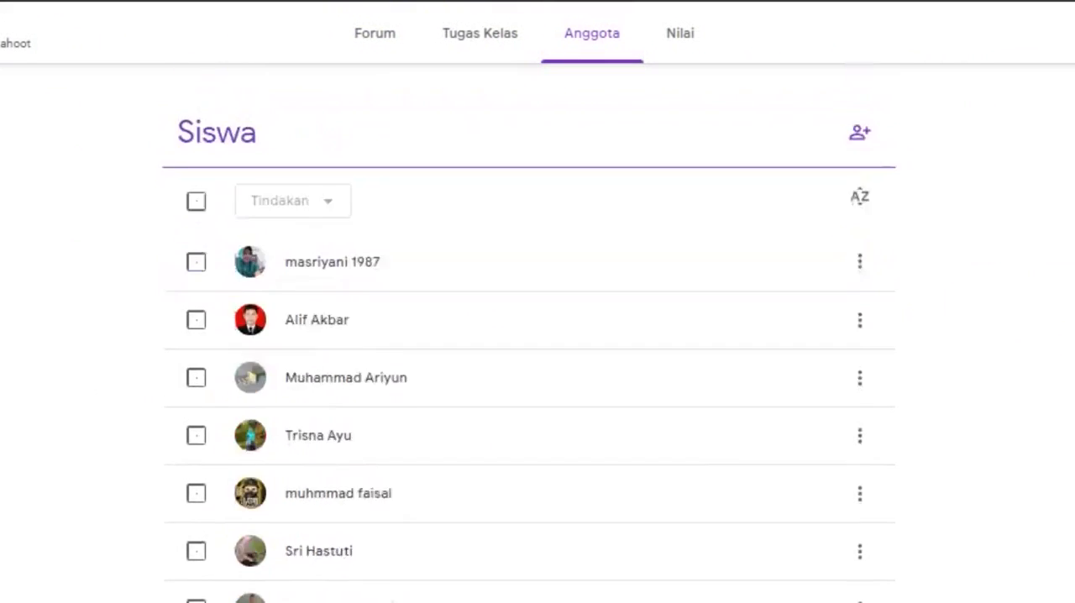
{"action": "left_click", "coordinate": [682, 60]}
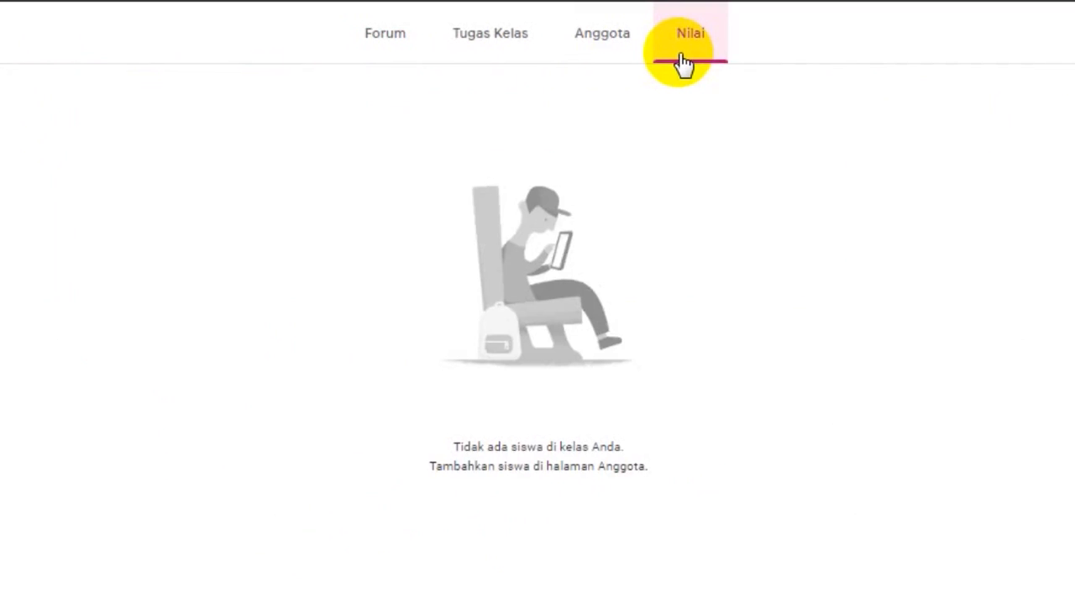
- Add a topic named "A. ABSENSI" to the classwork of KIMIA ASYIK
{"action": "left_click", "coordinate": [472, 48]}
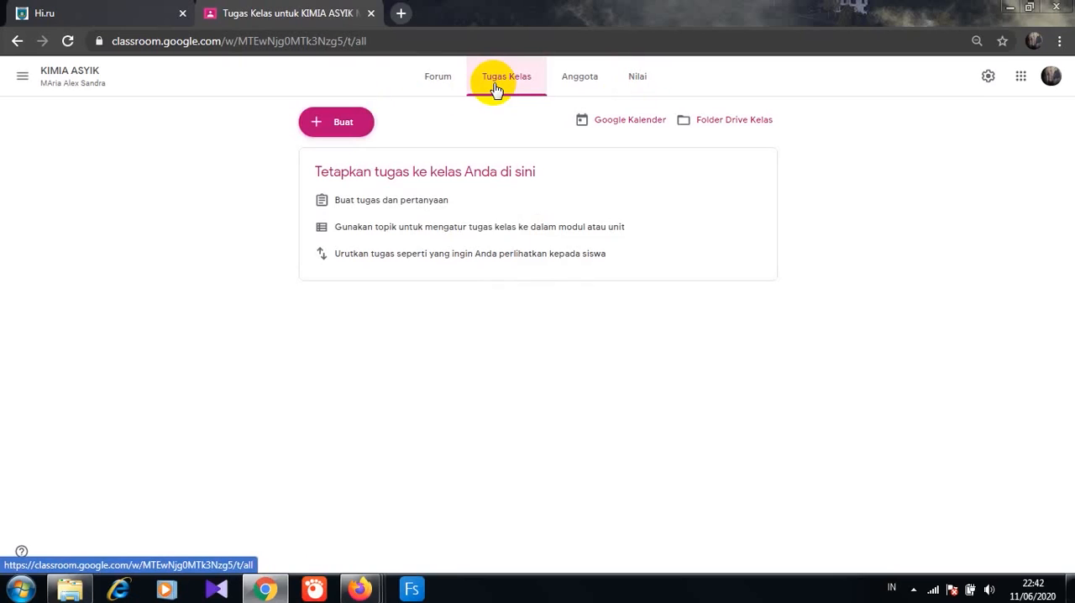
{"action": "left_click", "coordinate": [355, 133]}
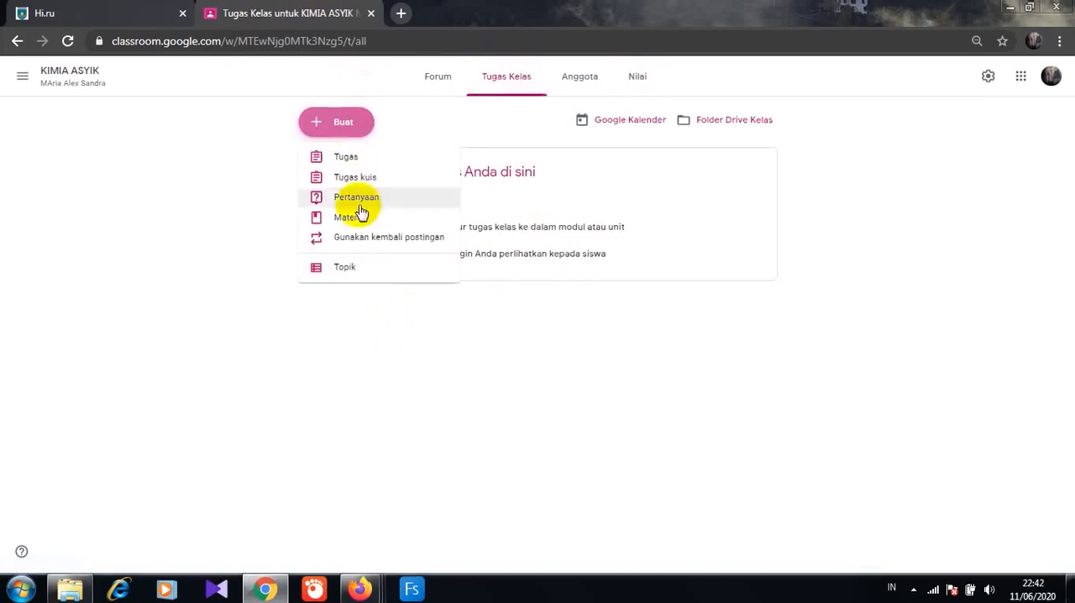
{"action": "left_click", "coordinate": [346, 267]}
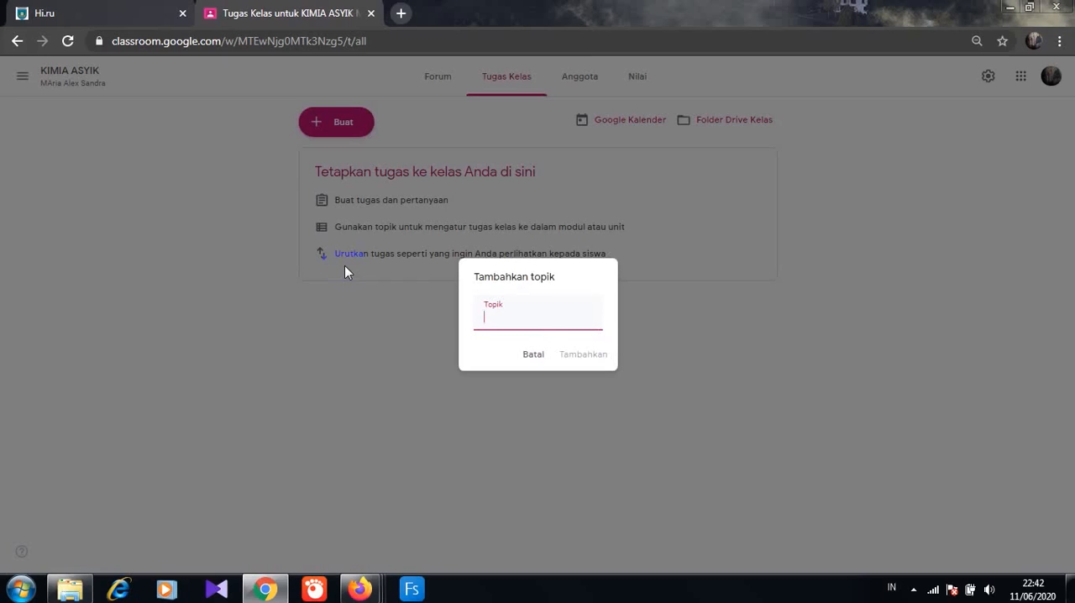
{"action": "type", "text": "A. ABSENSI"}
{"action": "left_click", "coordinate": [587, 356]}
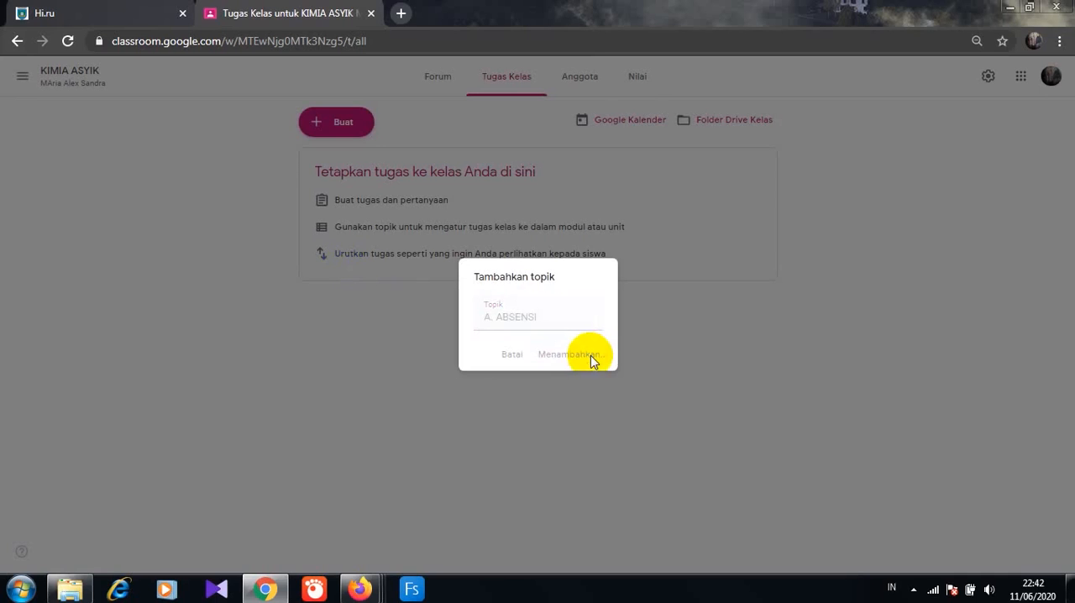
- Add a second classwork topic named "B.MATERI"
{"action": "left_click", "coordinate": [352, 127]}
{"action": "left_click", "coordinate": [347, 269]}
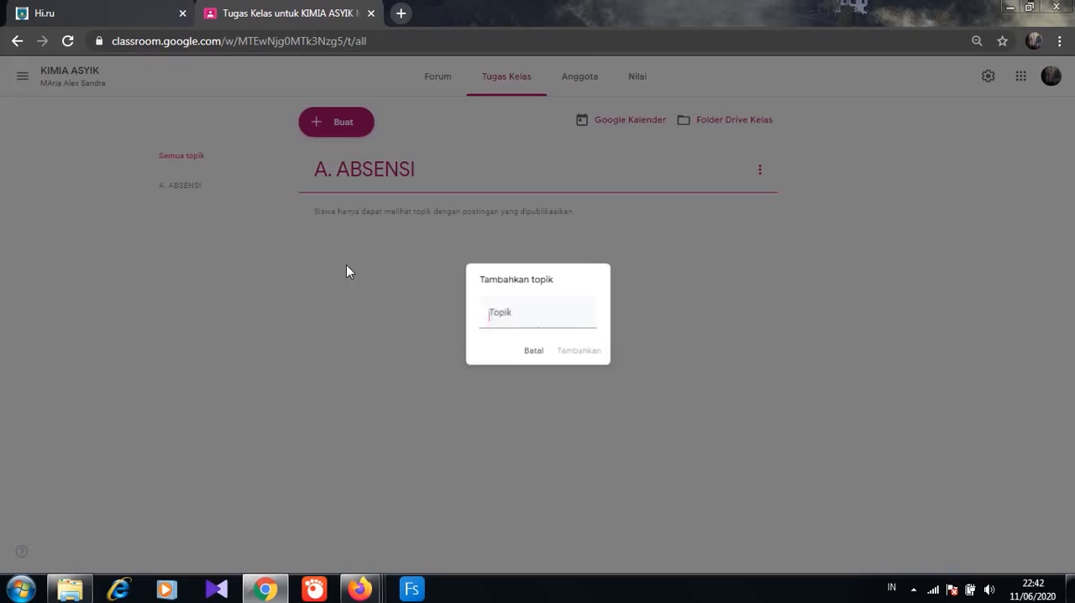
{"action": "left_click", "coordinate": [475, 319]}
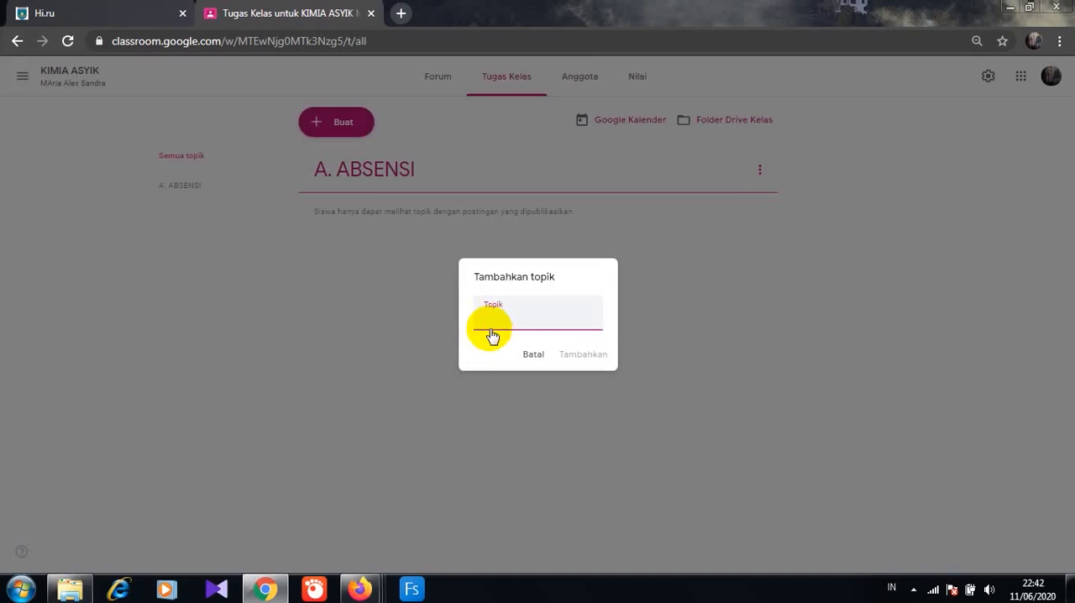
{"action": "type", "text": "B.MATERI"}
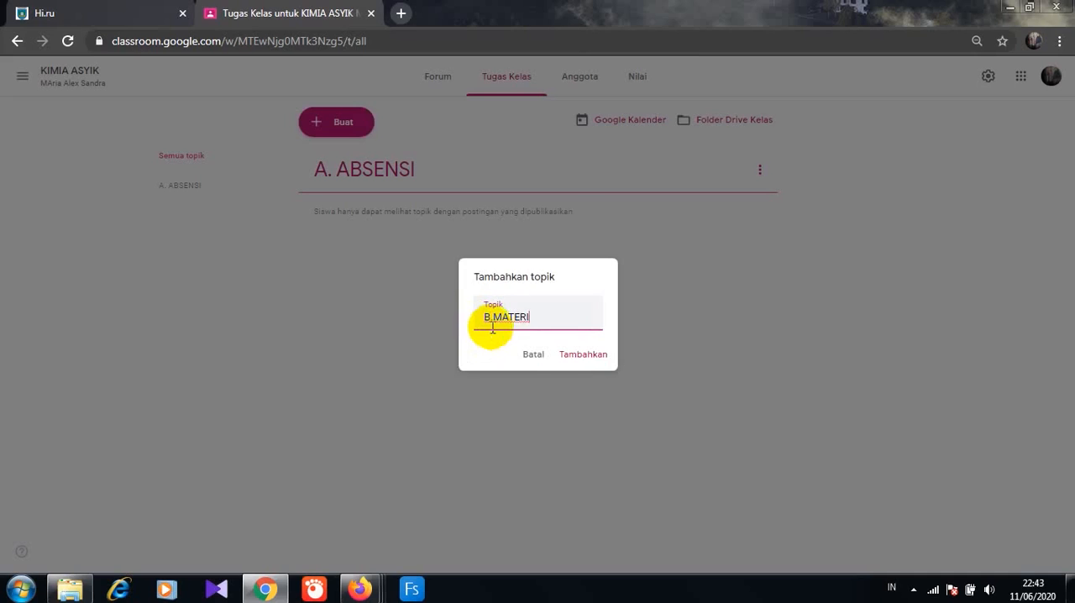
{"action": "left_click", "coordinate": [577, 356]}
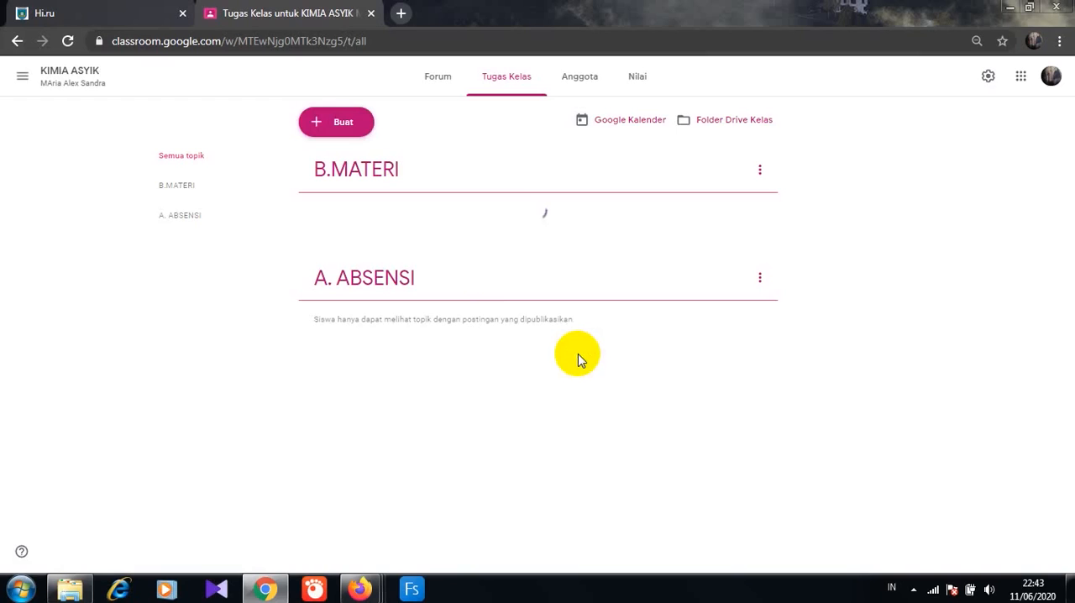
- Add a third classwork topic named "C.TUGAS"
{"action": "left_click", "coordinate": [353, 126]}
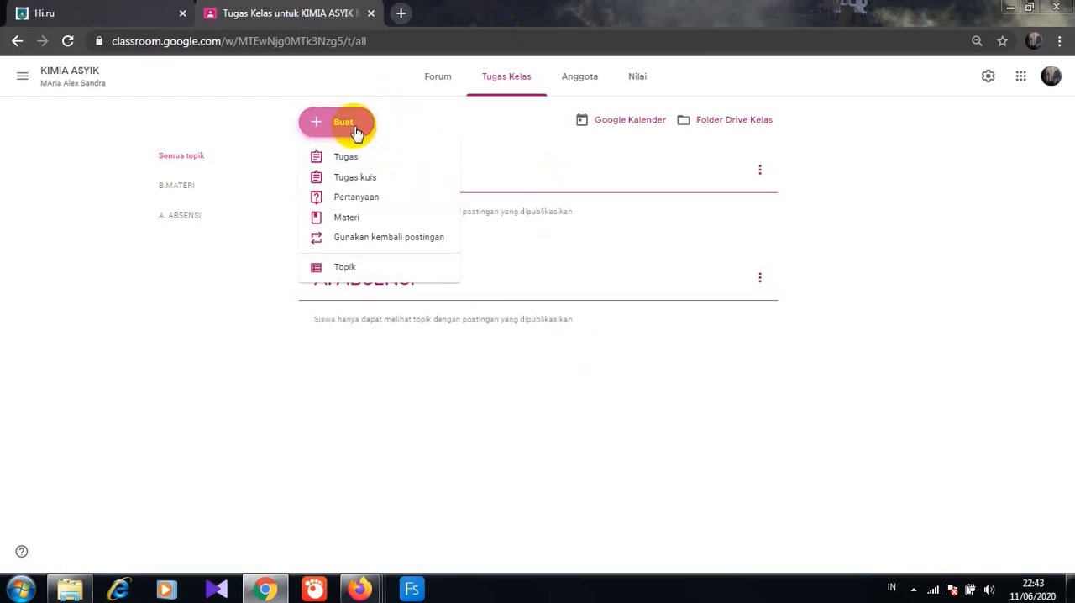
{"action": "left_click", "coordinate": [345, 269]}
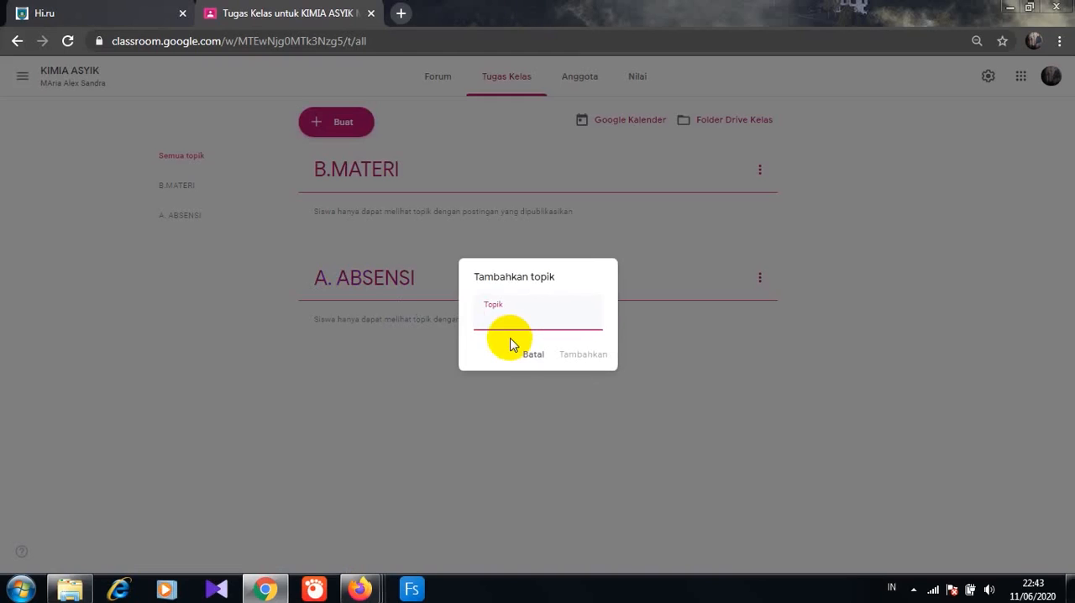
{"action": "type", "text": "C>"}
{"action": "key", "text": "BackSpace"}
{"action": "type", "text": ".TUGAS"}
{"action": "left_click", "coordinate": [584, 360]}
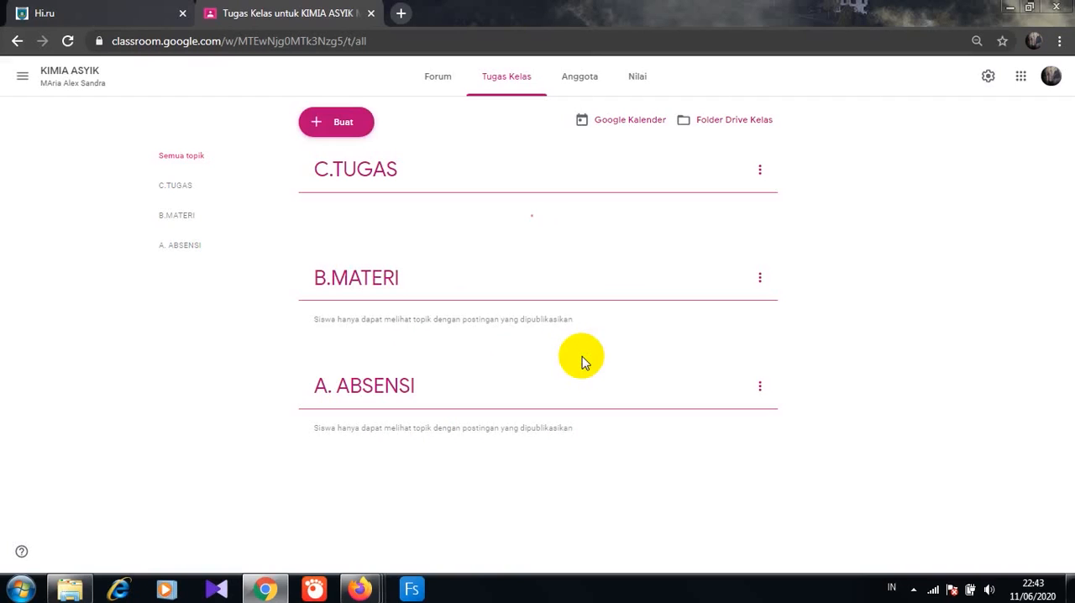
- Add a fourth classwork topic named "D.UJIAN"
{"action": "left_click", "coordinate": [353, 121]}
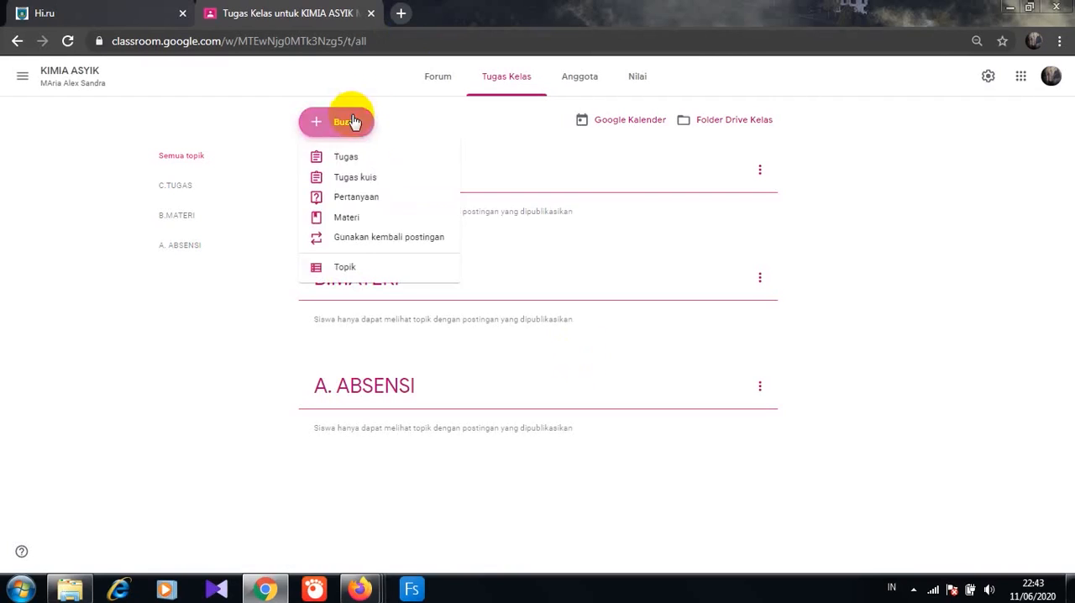
{"action": "left_click", "coordinate": [344, 267]}
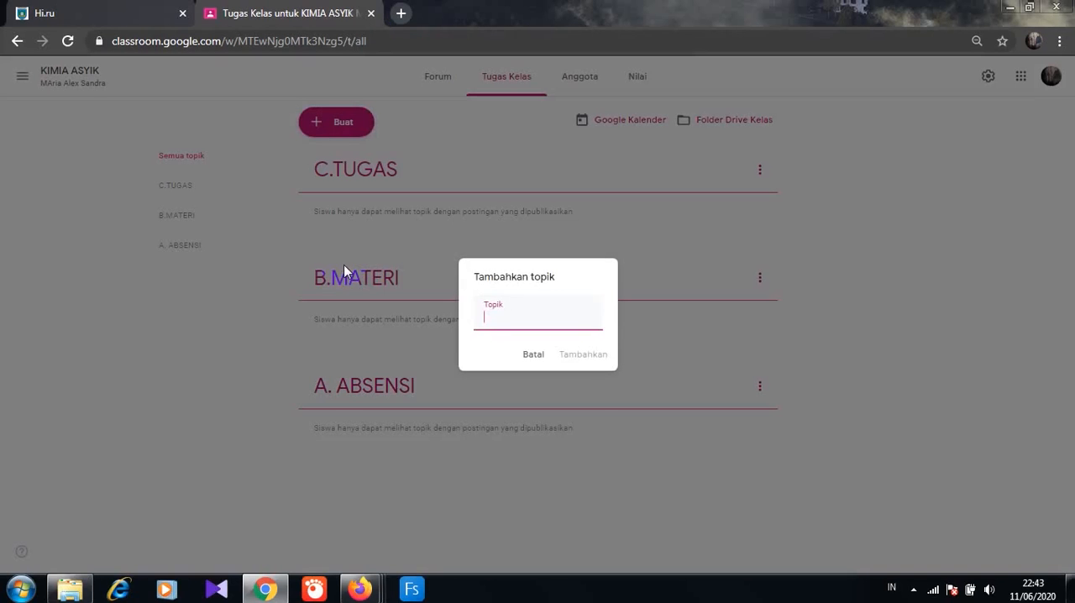
{"action": "type", "text": "D>UJIAN"}
{"action": "key", "text": "BackSpace"}
{"action": "key", "text": "BackSpace"}
{"action": "key", "text": "BackSpace"}
{"action": "key", "text": "BackSpace"}
{"action": "key", "text": "BackSpace"}
{"action": "key", "text": "BackSpace"}
{"action": "type", "text": ".UJIAN"}
{"action": "left_click", "coordinate": [610, 353]}
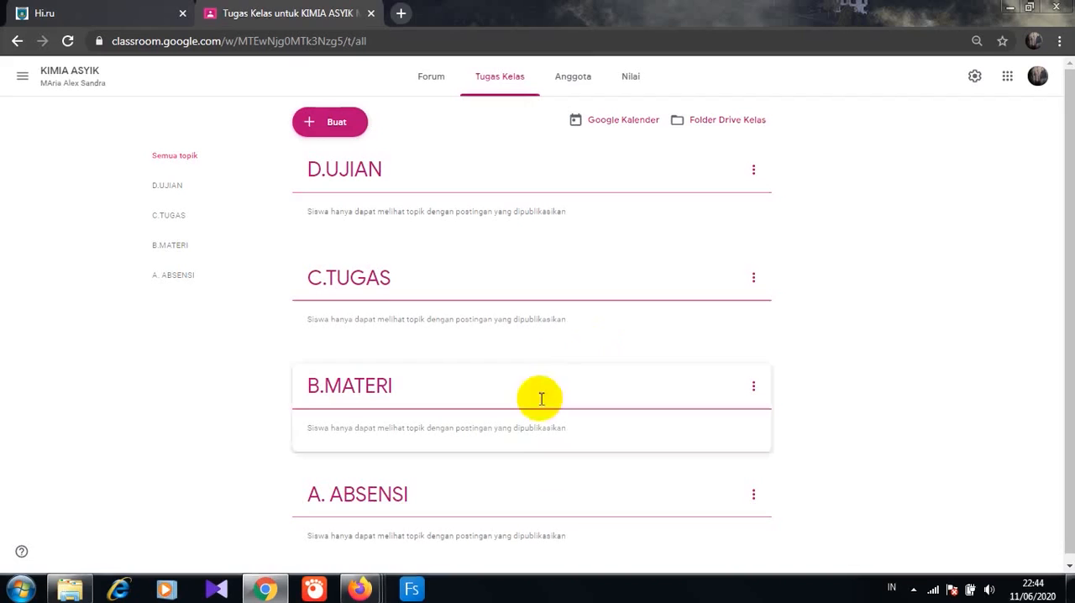
- Reorder the classwork topics so they run A. ABSENSI, B.MATERI, C.TUGAS, D.UJIAN from first to last
{"action": "left_click", "coordinate": [497, 492]}
{"action": "left_click_drag", "start_coordinate": [498, 492], "coordinate": [372, 142]}
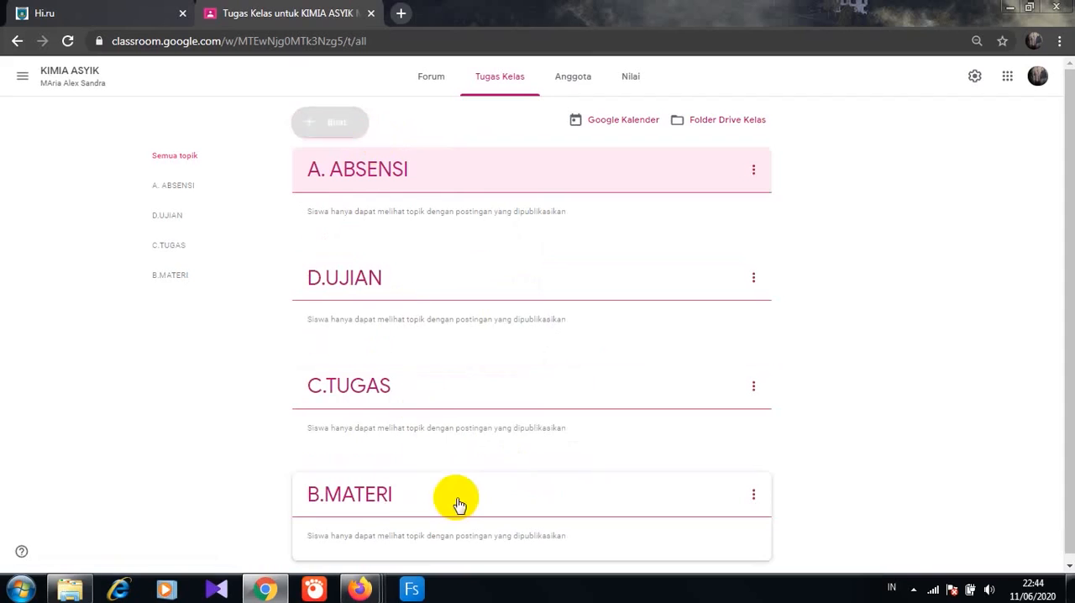
{"action": "left_click_drag", "start_coordinate": [452, 504], "coordinate": [377, 233]}
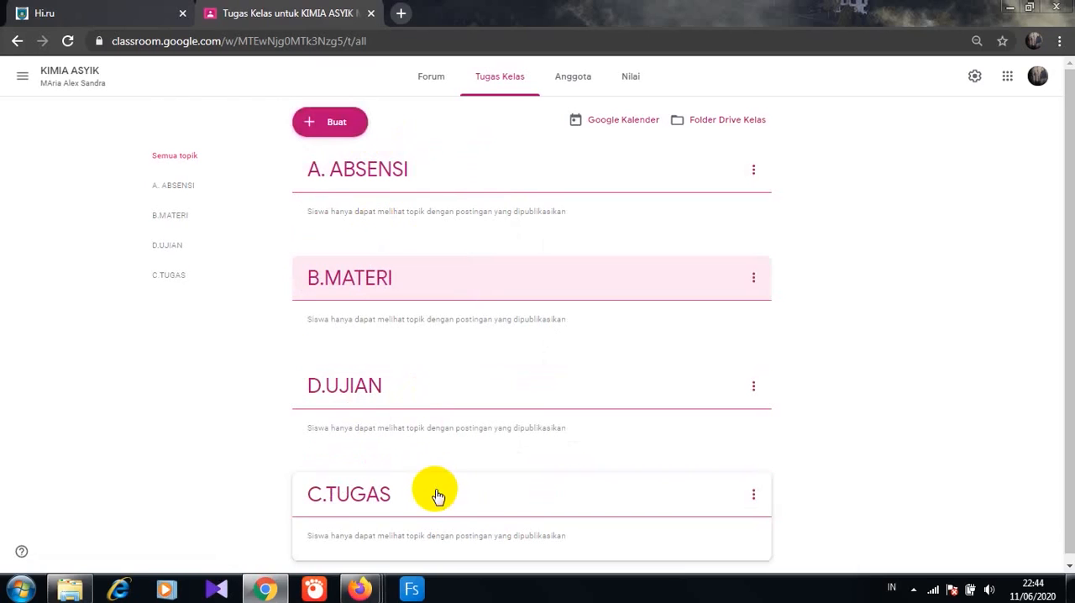
{"action": "left_click_drag", "start_coordinate": [435, 488], "coordinate": [383, 357]}
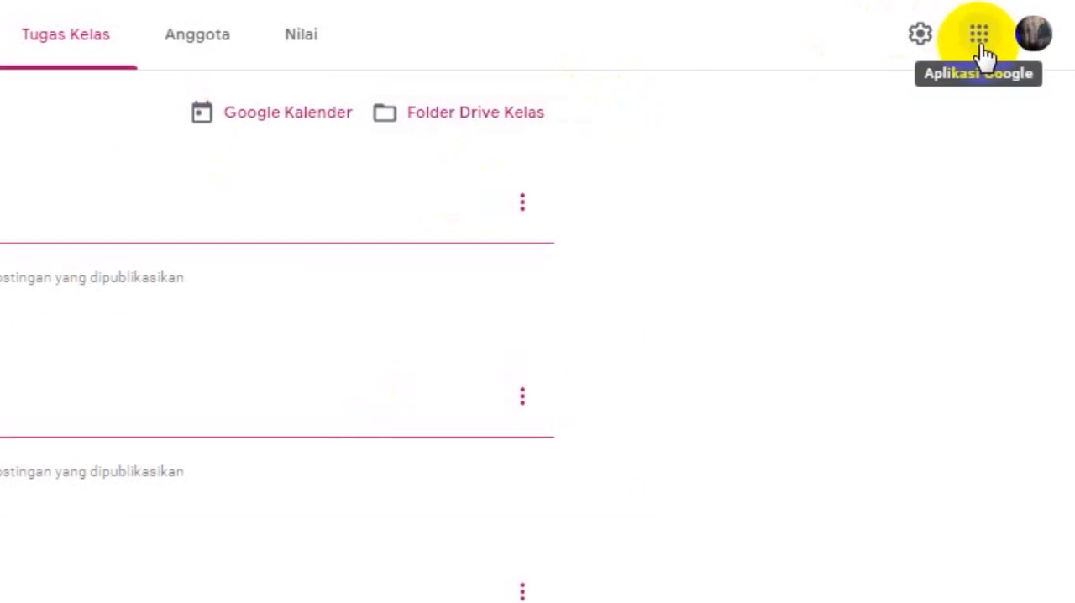
- Switch to Google Drive and create a new blank Google Form in My Drive
{"action": "left_click", "coordinate": [981, 42]}
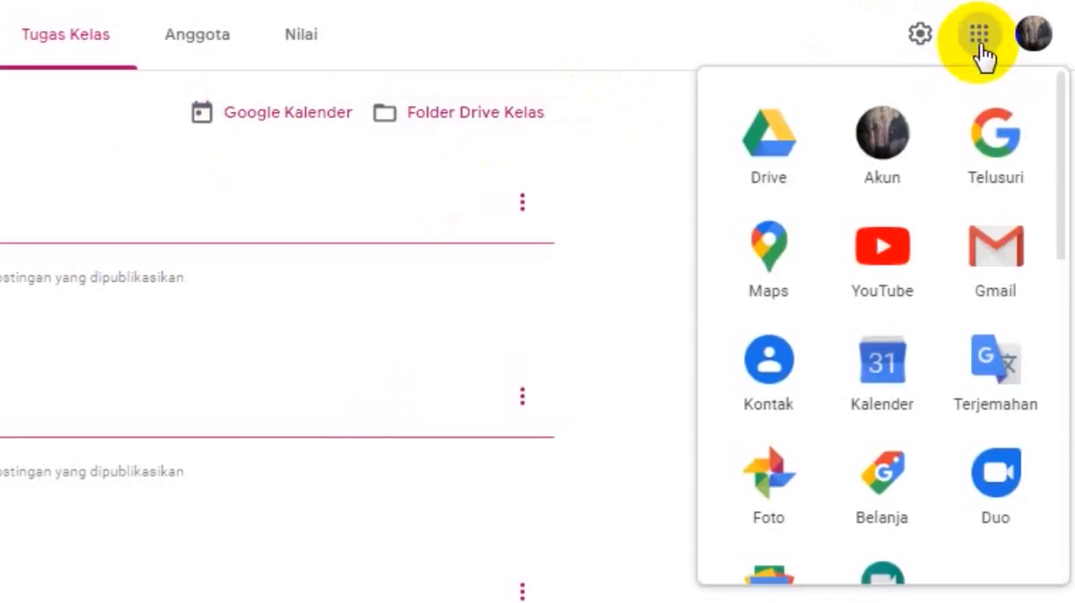
{"action": "left_click", "coordinate": [757, 163]}
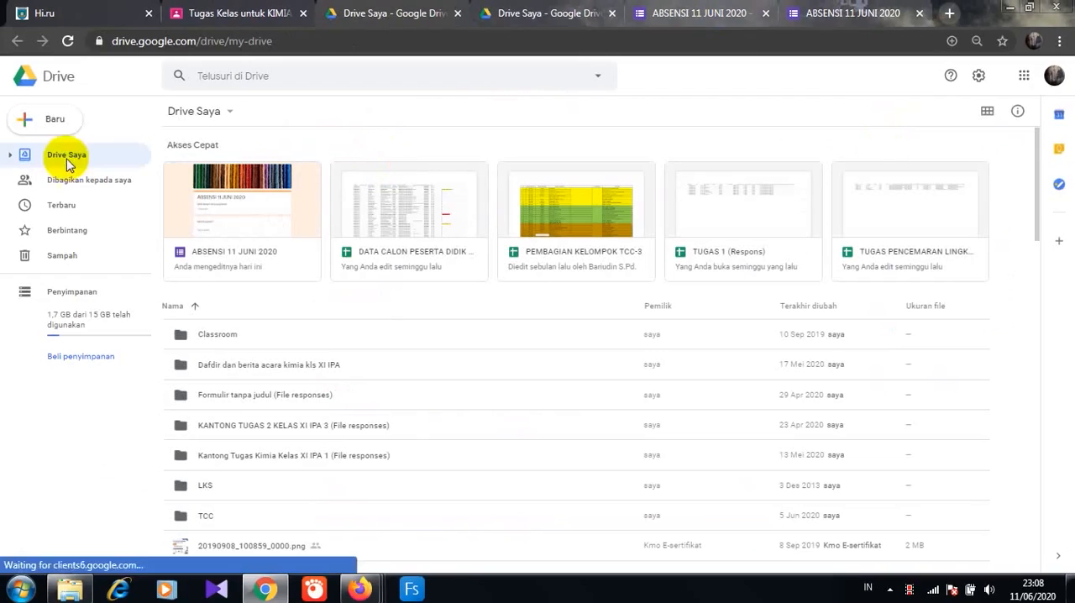
{"action": "left_click", "coordinate": [59, 122]}
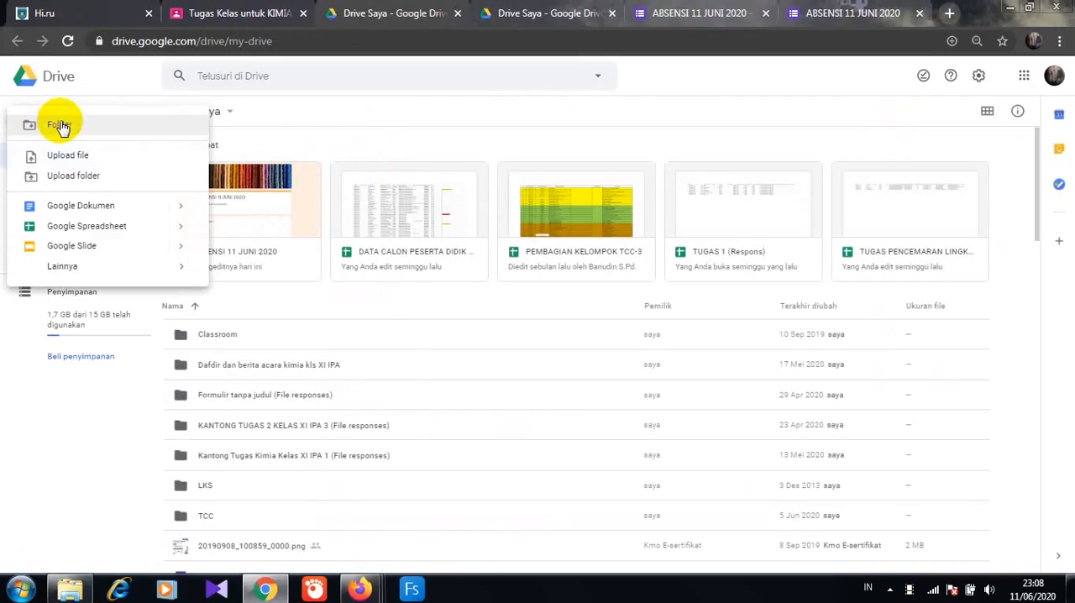
{"action": "mouse_move", "coordinate": [66, 273]}
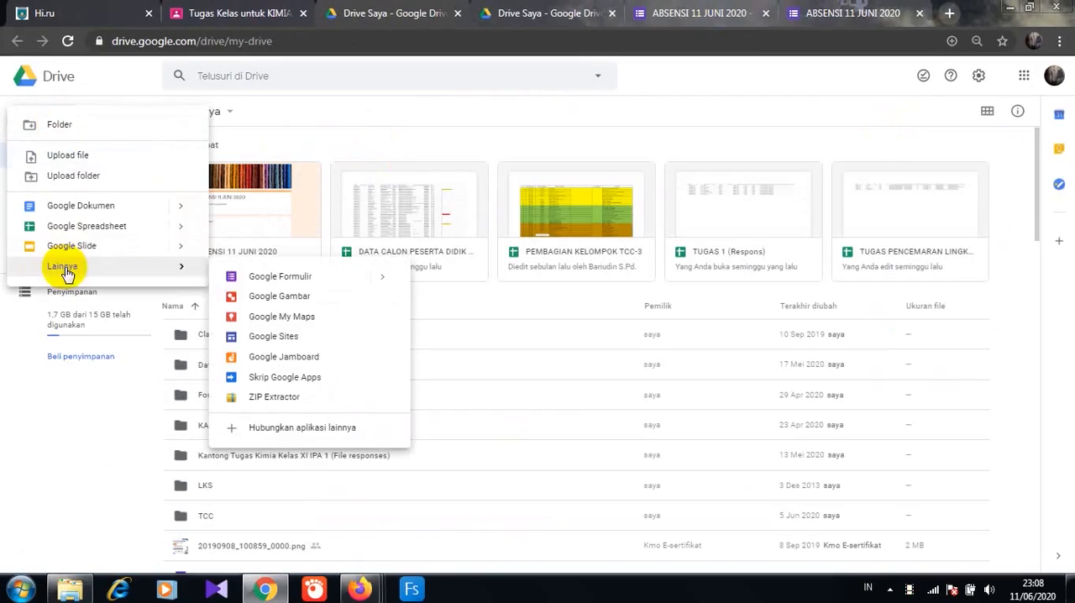
{"action": "left_click", "coordinate": [267, 284]}
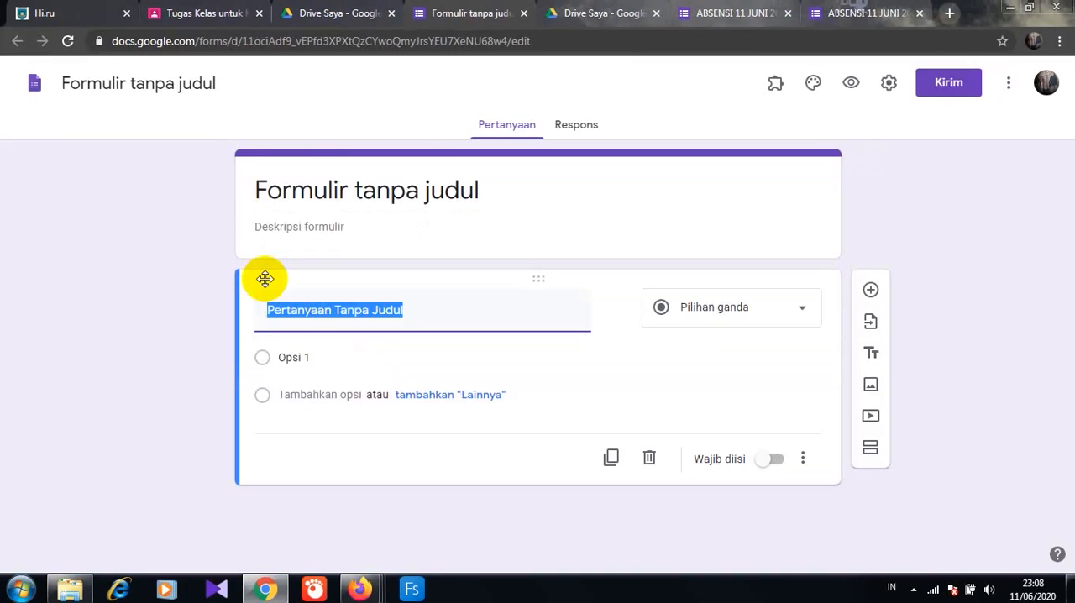
- Title the new form "ABSENSI KELAS XI IPA"
{"action": "left_click", "coordinate": [263, 195]}
{"action": "type", "text": "ABSENS"}
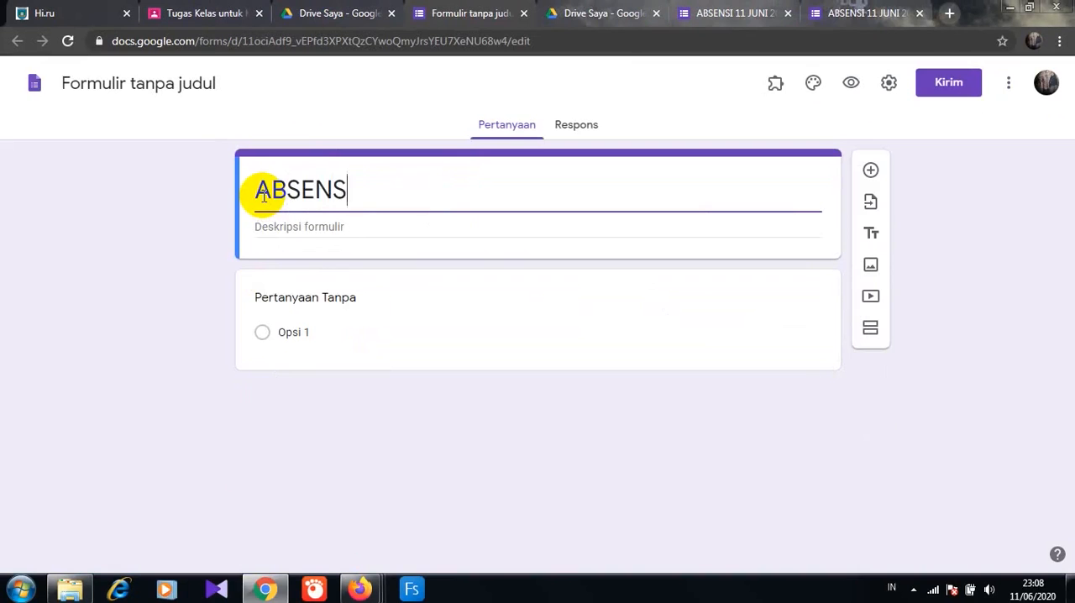
{"action": "type", "text": "I KELAS "}
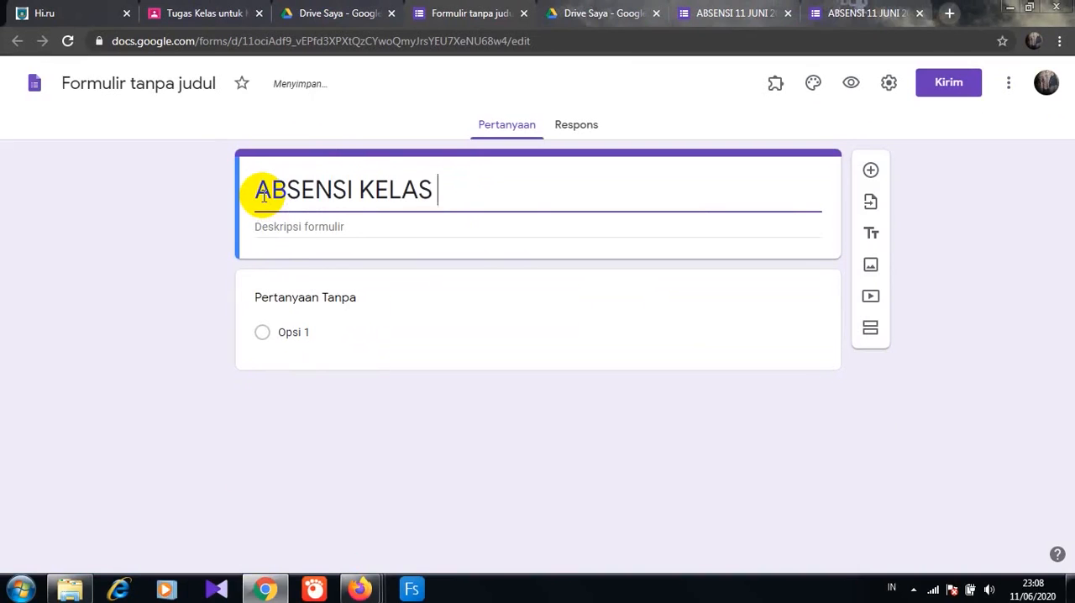
{"action": "type", "text": "XI IPA"}
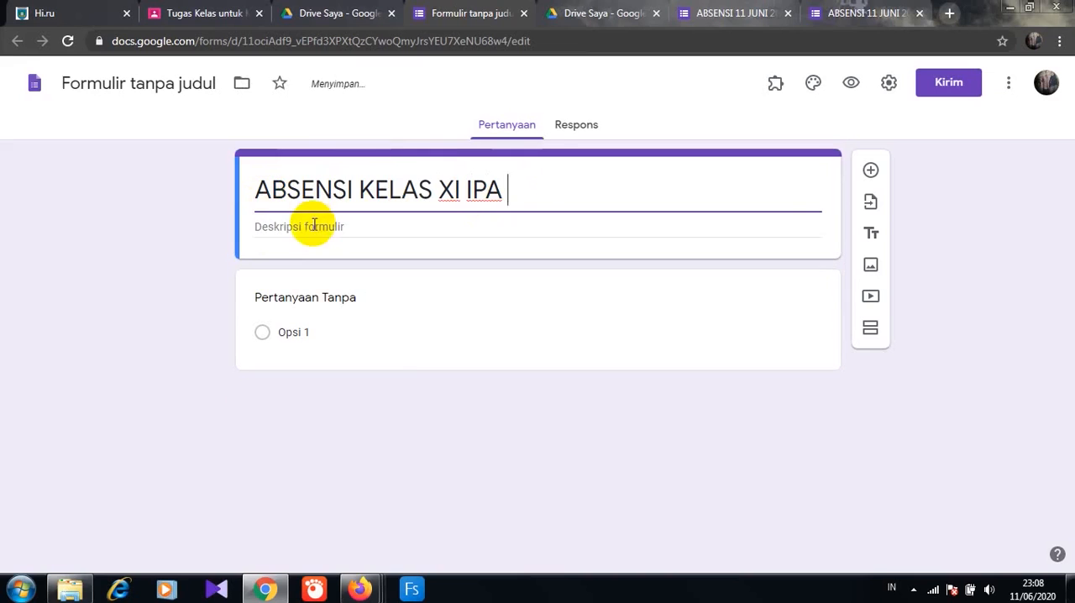
- Enter the form description "Isilah Absensi berikut dengan data yang benar"
{"action": "left_click", "coordinate": [313, 225]}
{"action": "type", "text": "Isilah "}
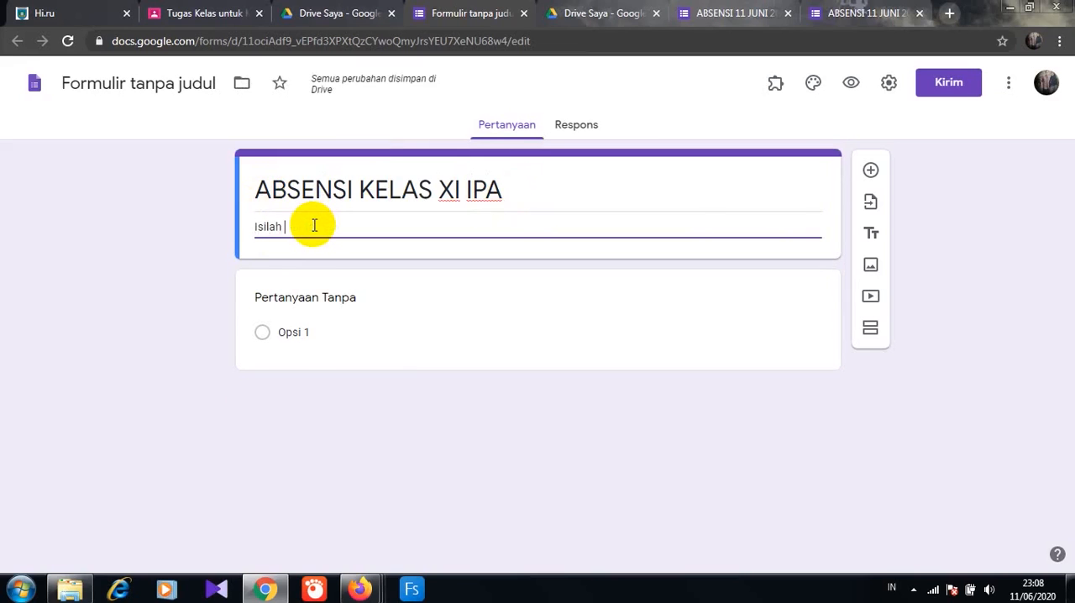
{"action": "type", "text": "Abse"}
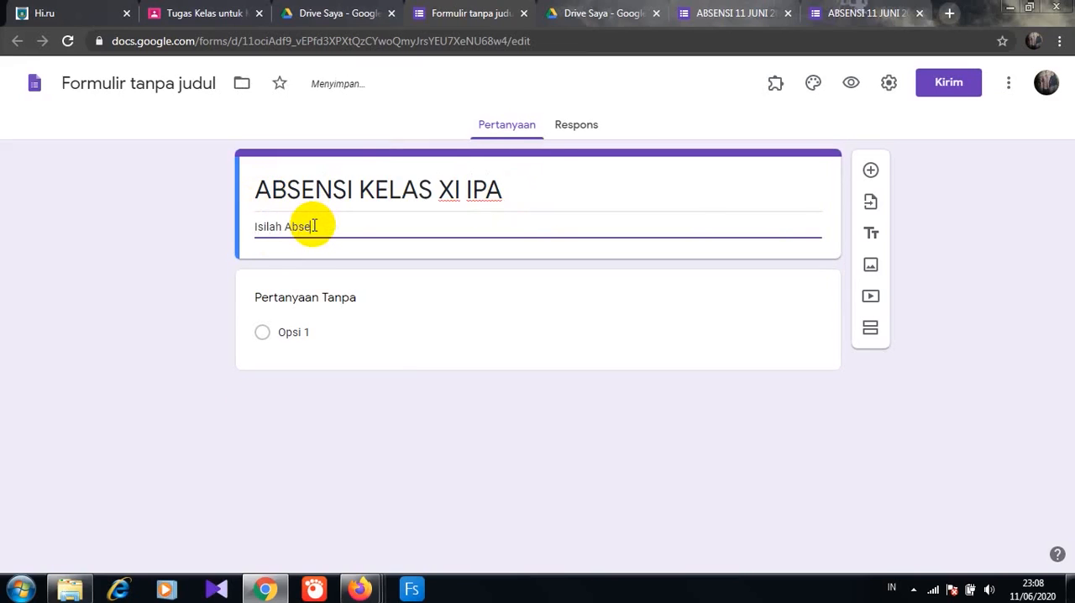
{"action": "type", "text": "nsi berikut dengan "}
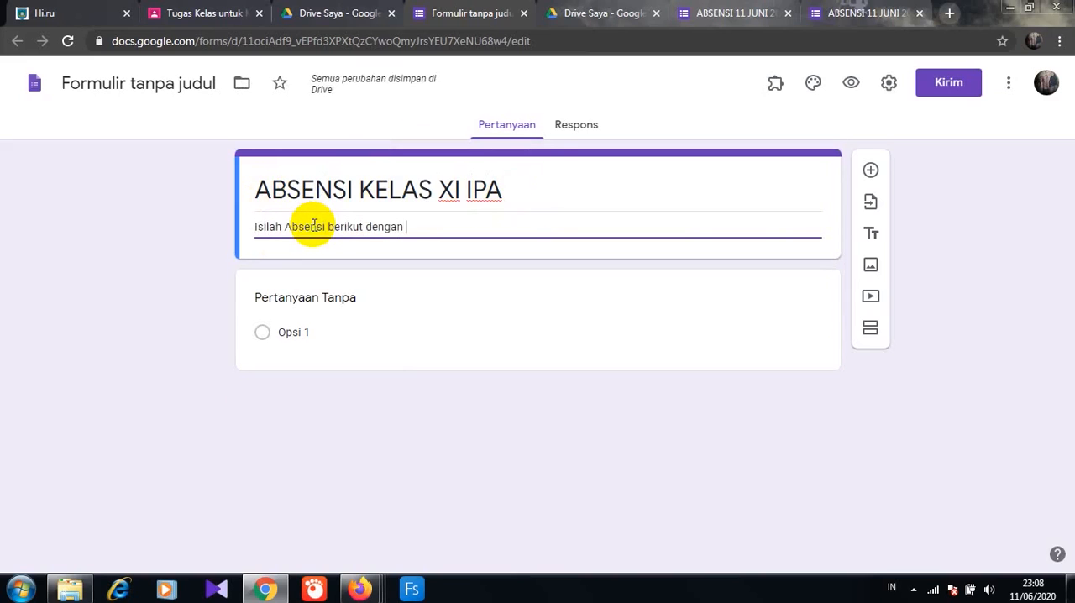
{"action": "type", "text": "data y"}
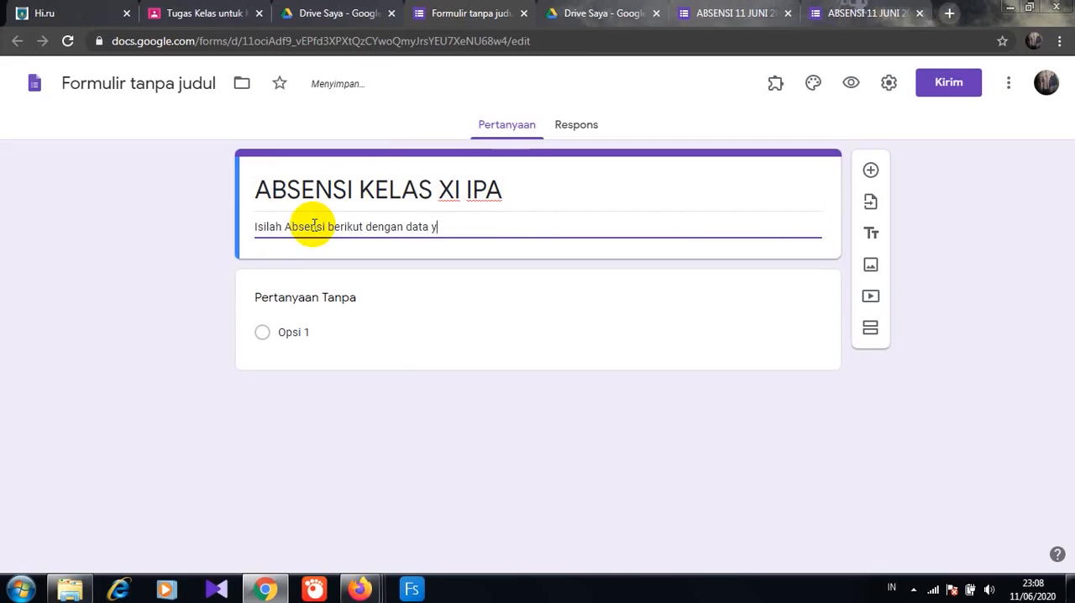
{"action": "type", "text": "ang benar"}
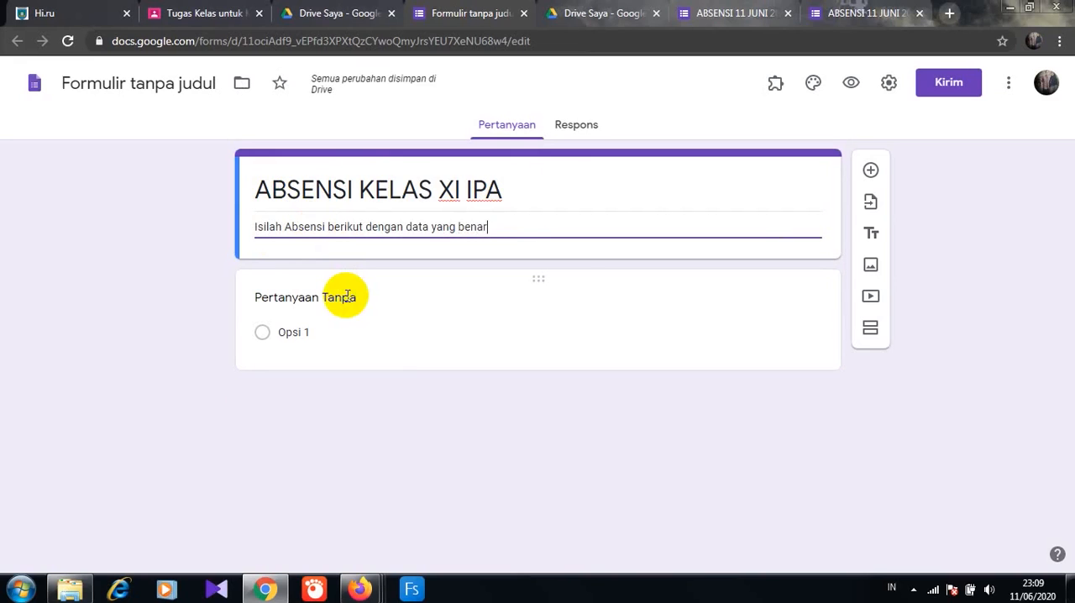
- Make the first question a required short-answer (Jawaban singkat) question titled "NAMA SISWA"
{"action": "left_click", "coordinate": [568, 284]}
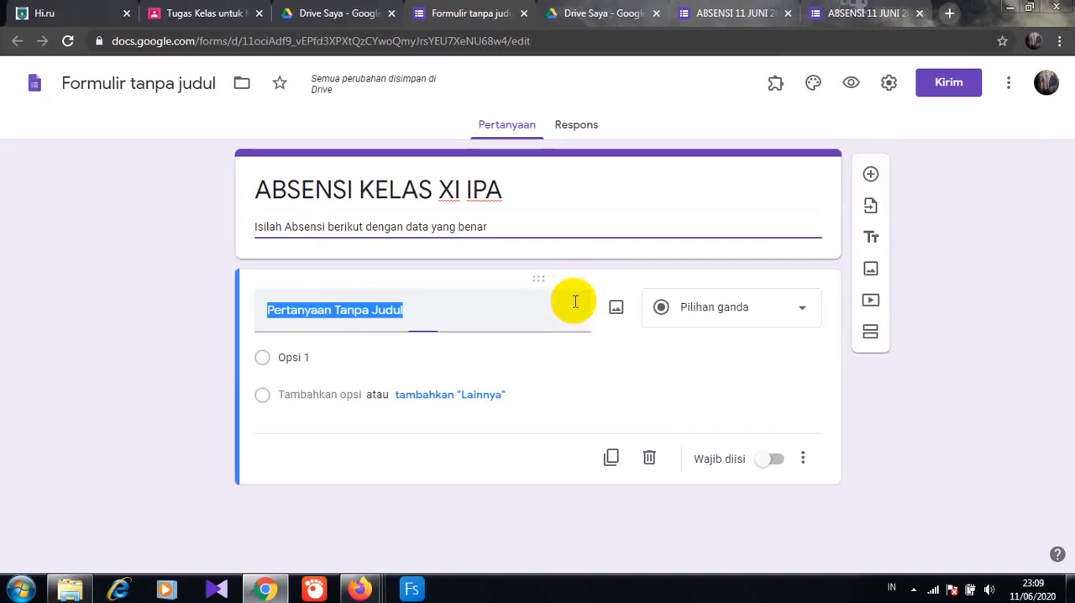
{"action": "left_click", "coordinate": [799, 309]}
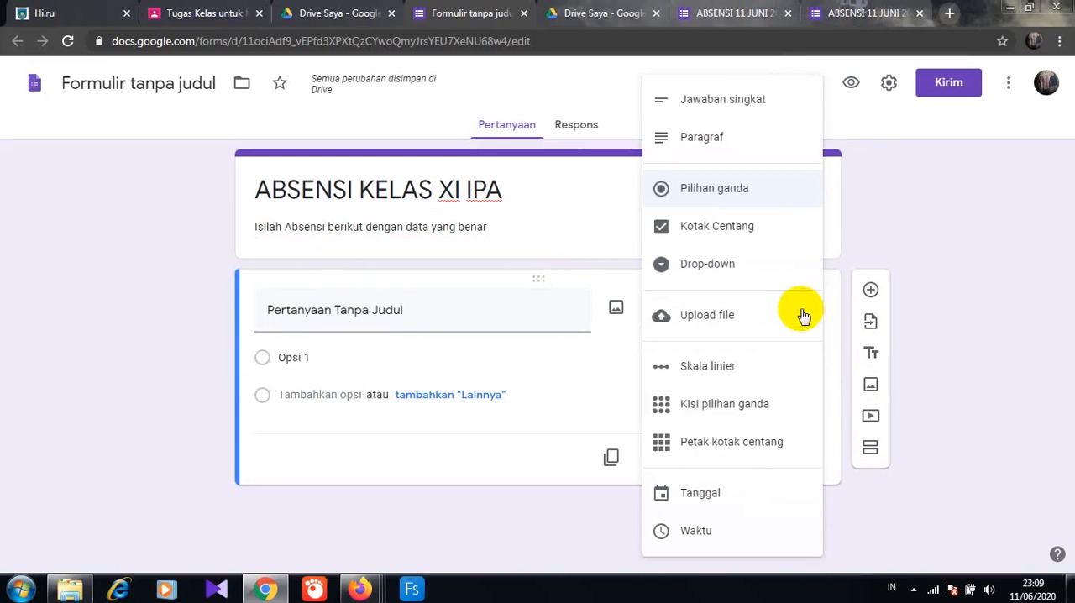
{"action": "left_click", "coordinate": [758, 99]}
{"action": "left_click", "coordinate": [267, 309]}
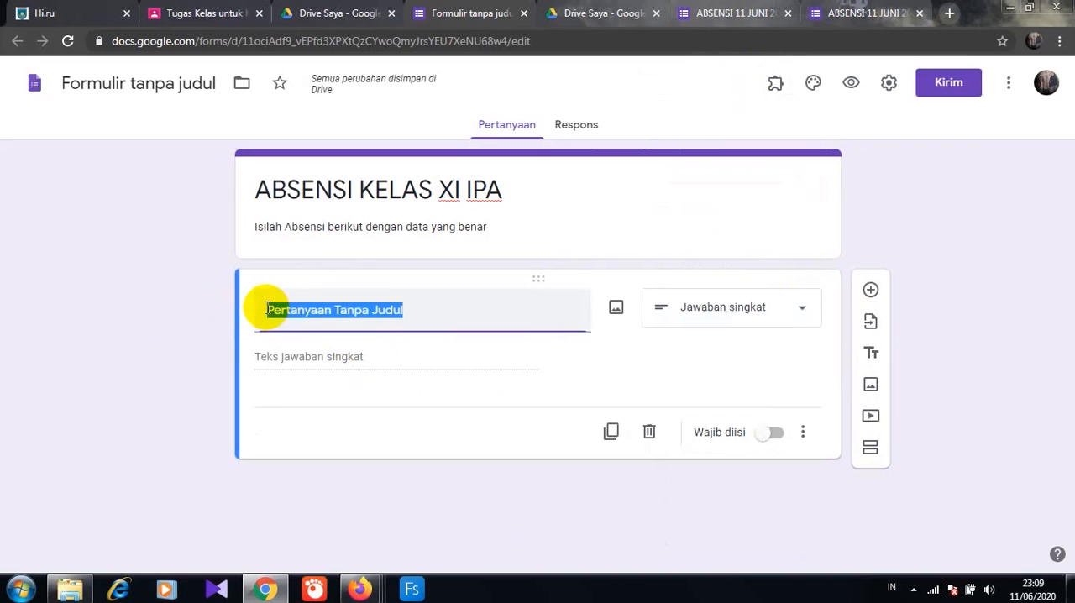
{"action": "type", "text": "NAMA SIS"}
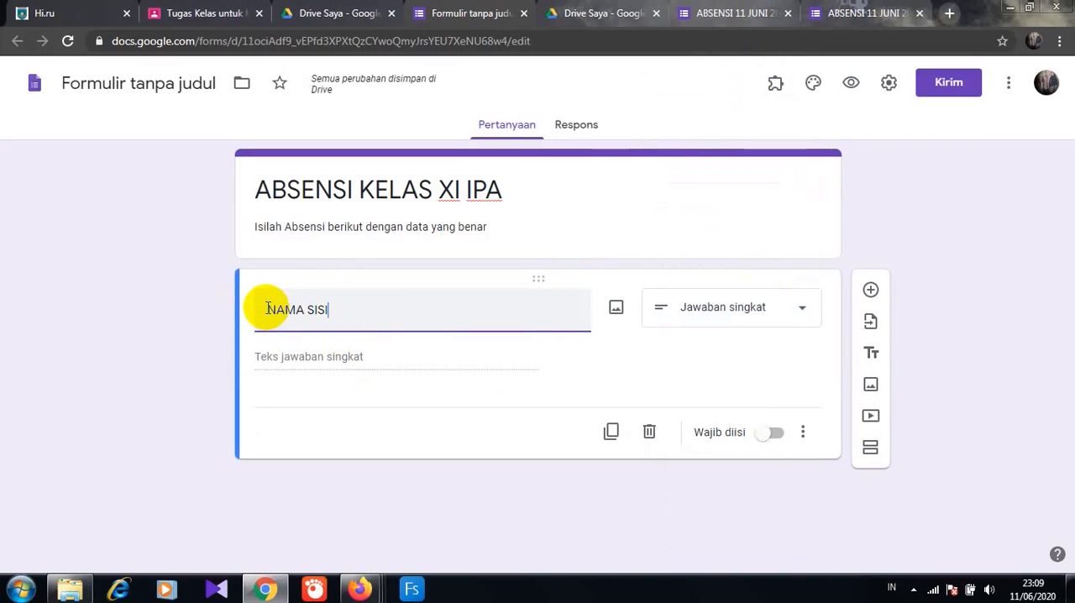
{"action": "type", "text": "WA"}
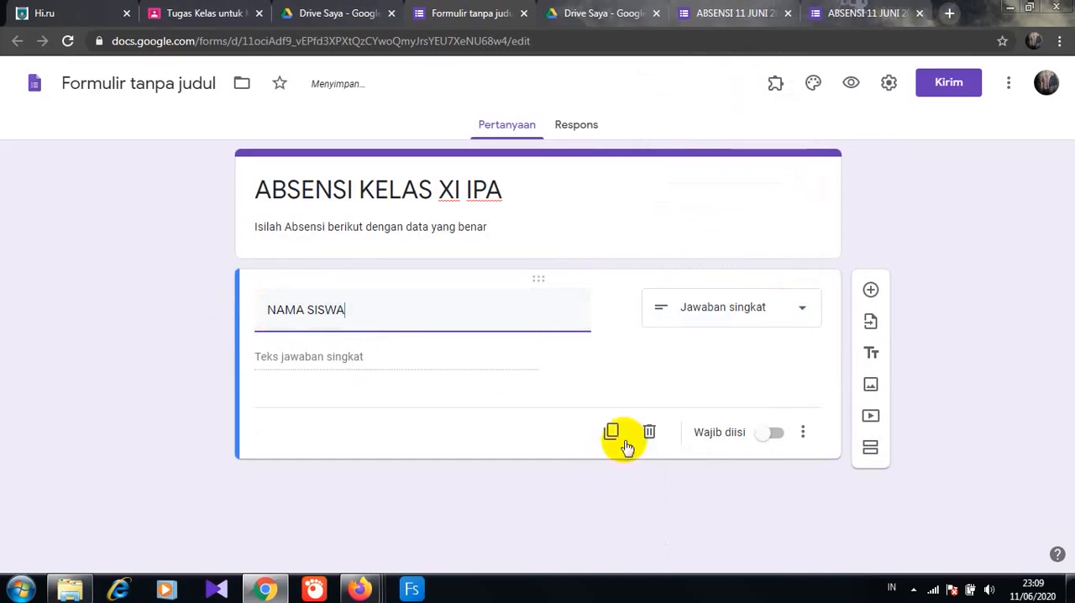
{"action": "left_click", "coordinate": [773, 432]}
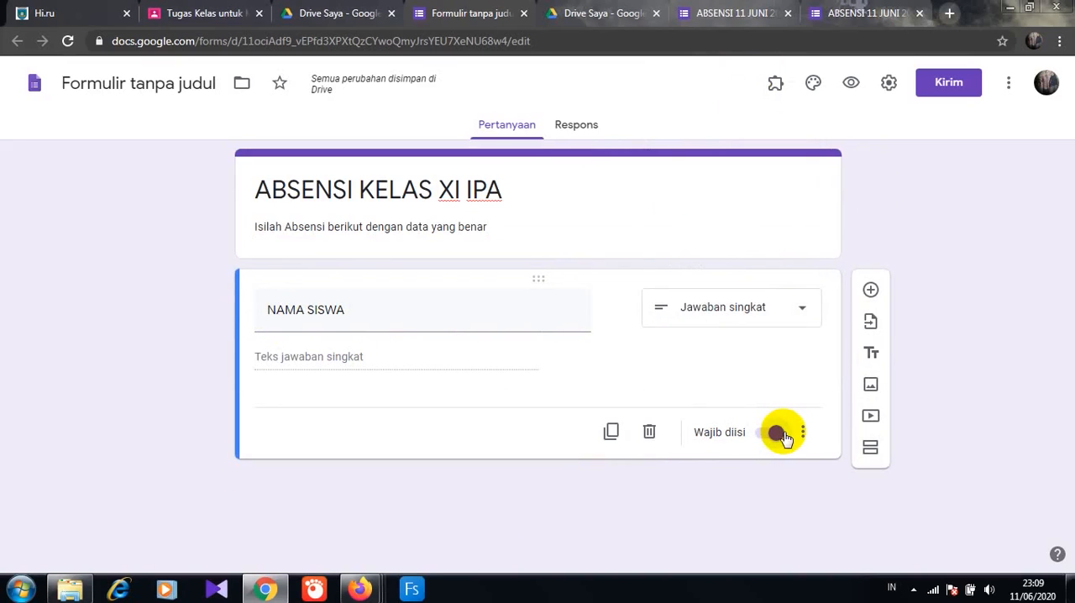
{"action": "left_click", "coordinate": [776, 433]}
- Add a second question titled "KELAS" and set its type to checkboxes (Kotak Centang)
{"action": "left_click", "coordinate": [870, 292]}
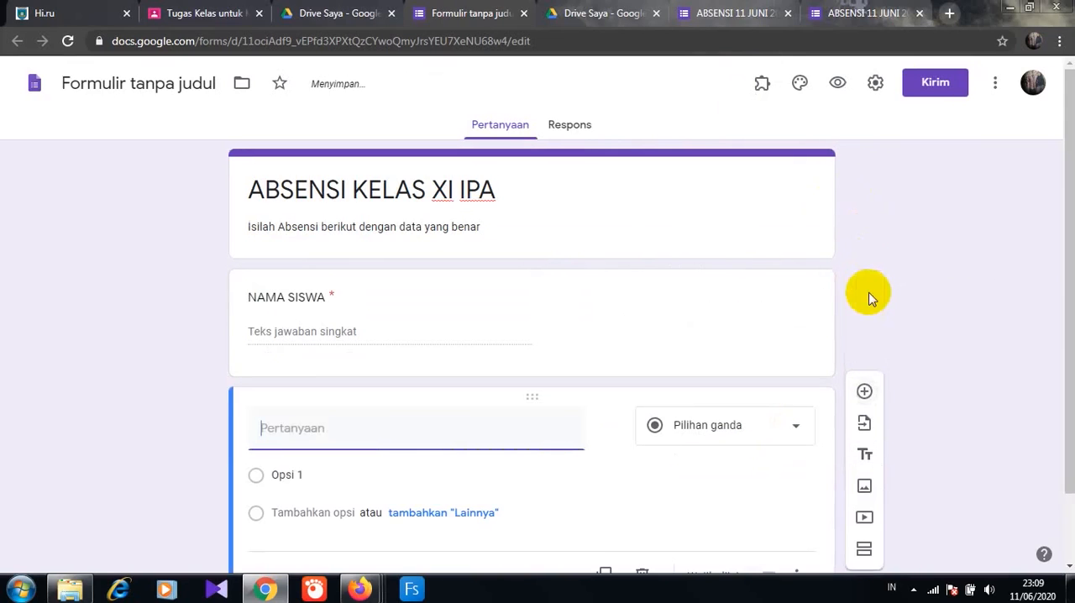
{"action": "left_click", "coordinate": [288, 434]}
{"action": "type", "text": "KELAS"}
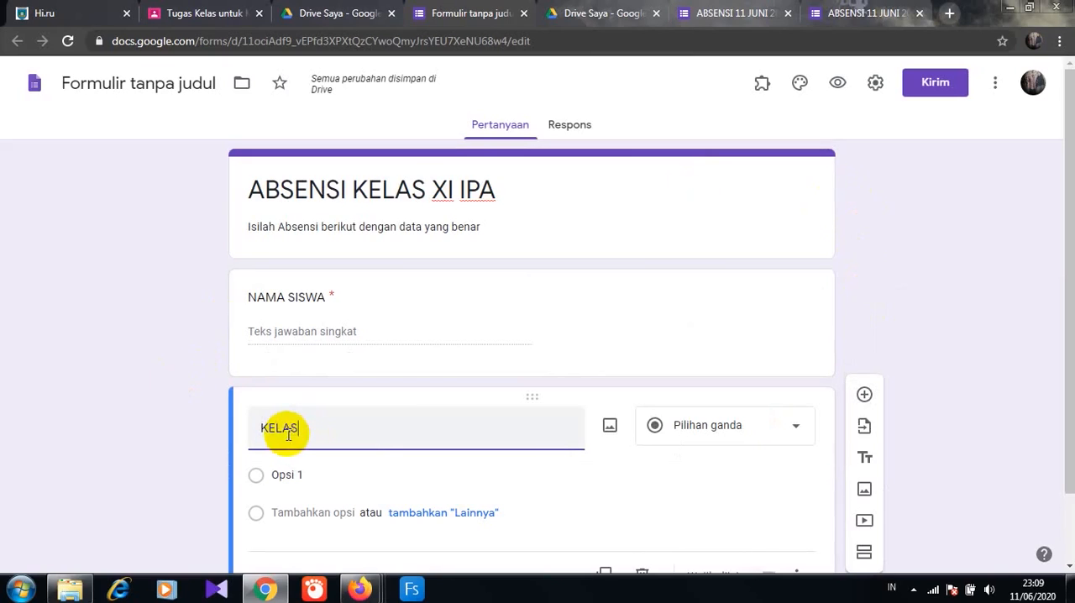
{"action": "left_click", "coordinate": [796, 432]}
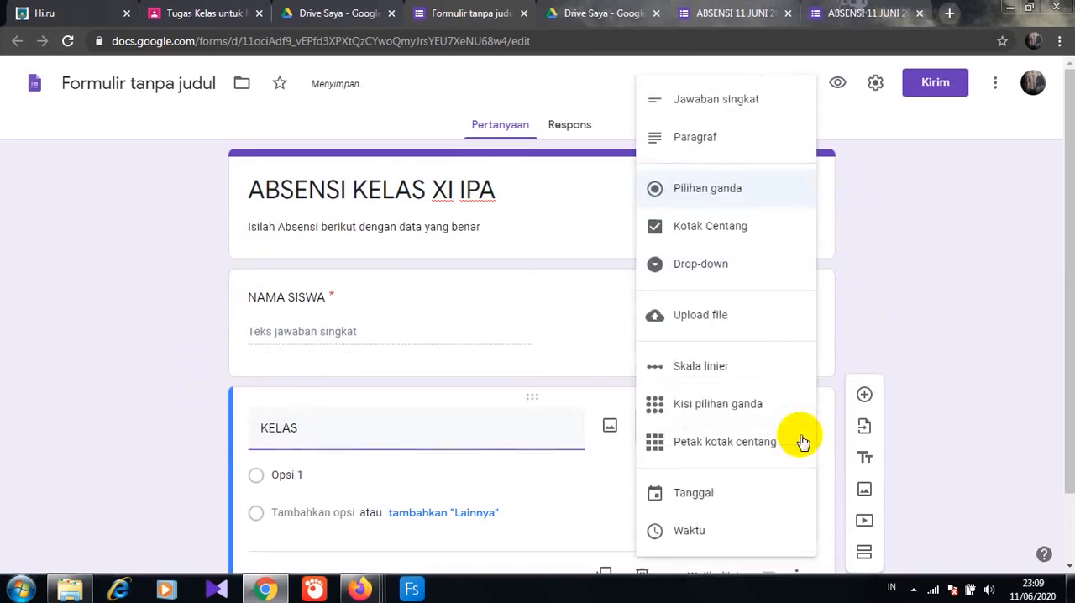
{"action": "left_click", "coordinate": [704, 230]}
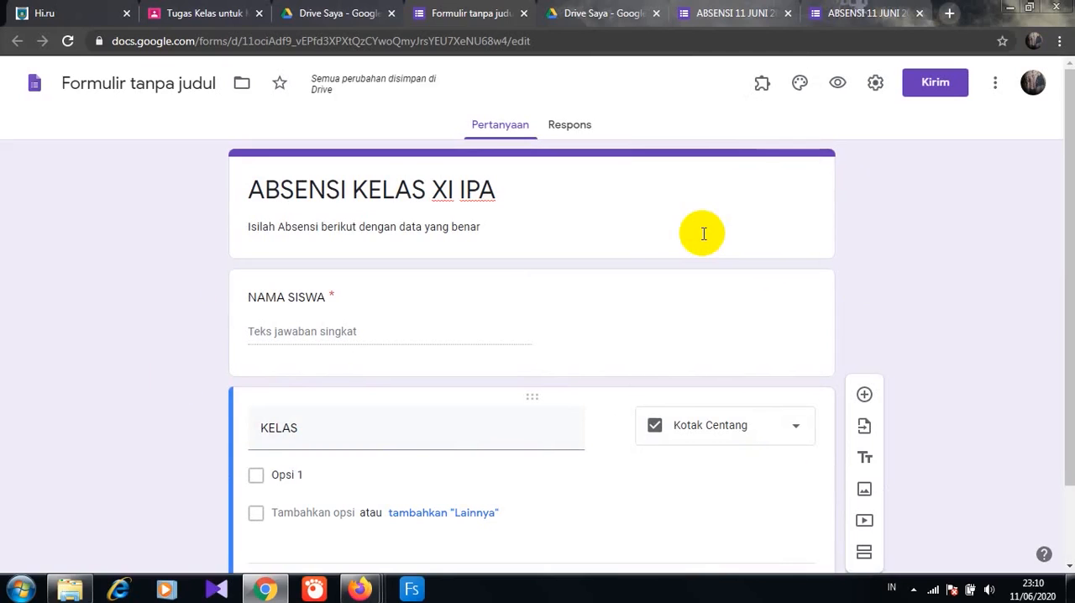
- Give the KELAS question three options: "XI IPA1", "XI IPA2" and "XI IPA 3"
{"action": "left_click", "coordinate": [279, 476]}
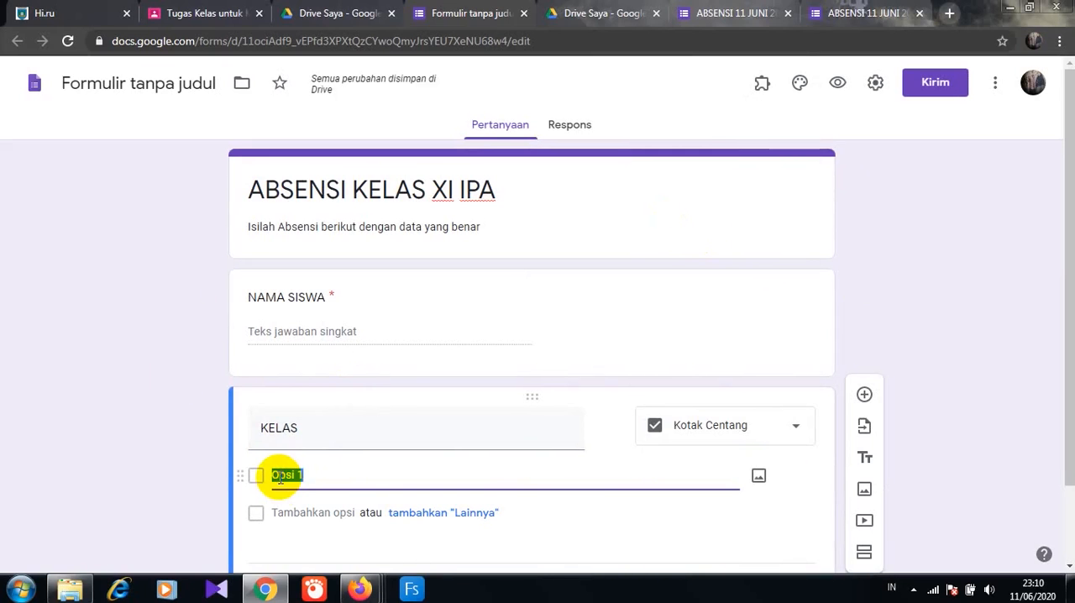
{"action": "type", "text": "XI IPA1"}
{"action": "left_click", "coordinate": [284, 512]}
{"action": "type", "text": "XI "}
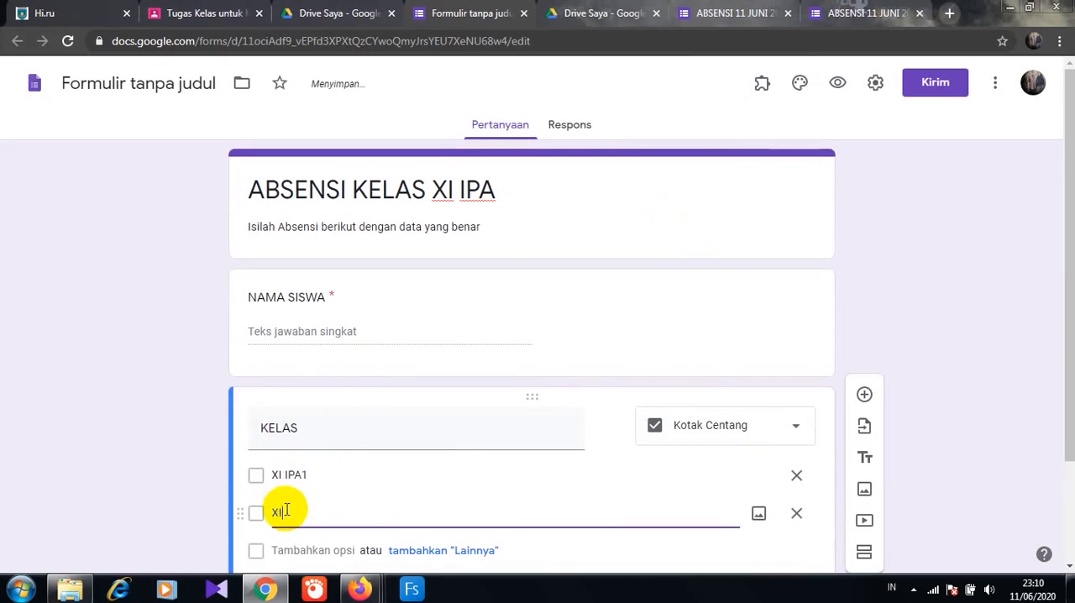
{"action": "type", "text": "IPA2"}
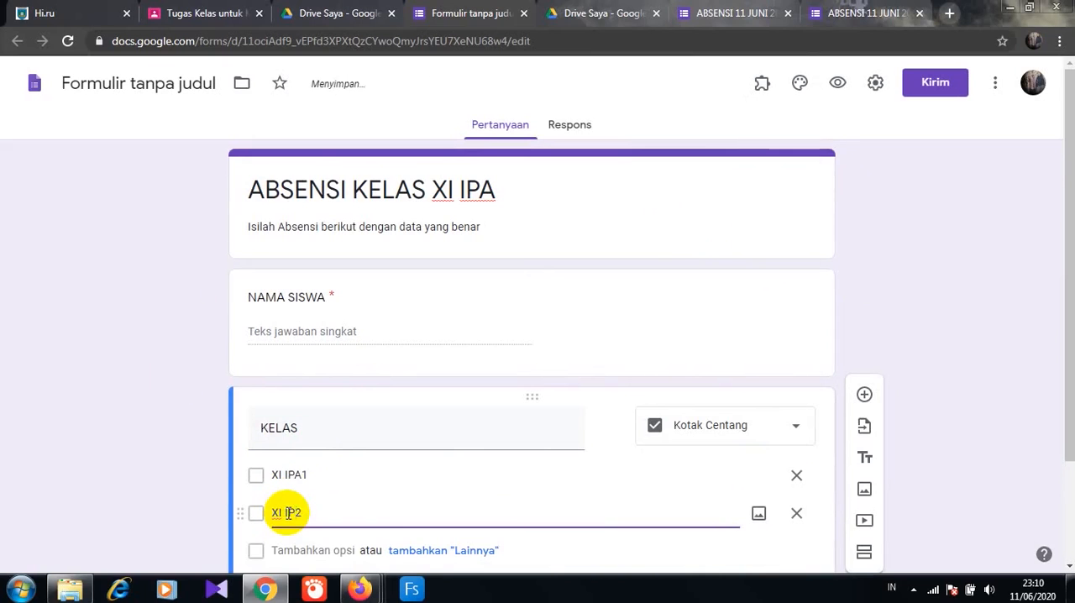
{"action": "scroll", "coordinate": [288, 428], "scroll_direction": "down", "scroll_amount": 2}
{"action": "left_click", "coordinate": [288, 429]}
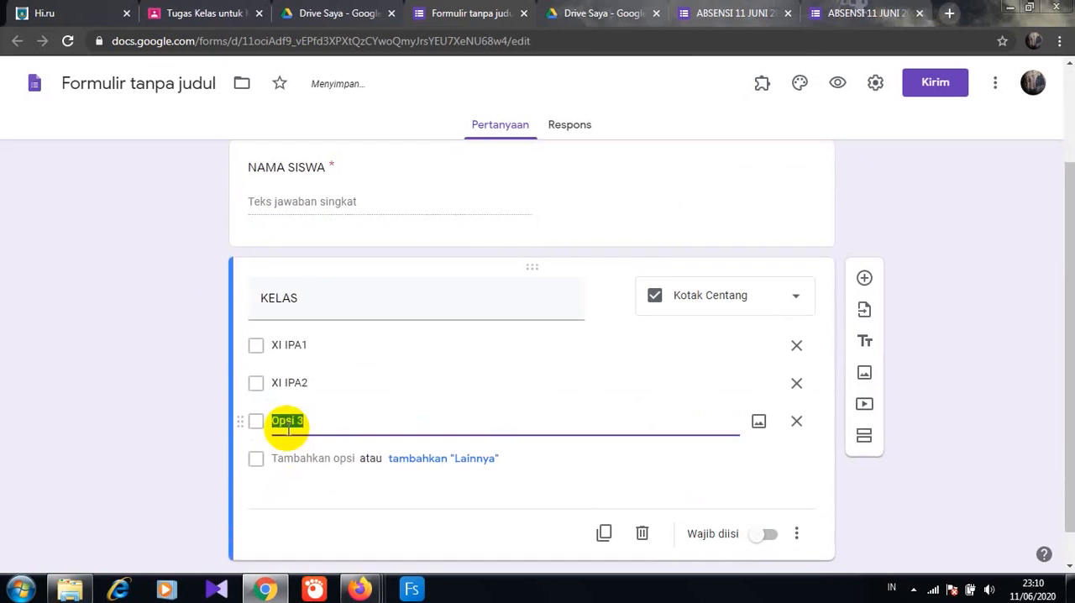
{"action": "key", "text": "BackSpace"}
{"action": "type", "text": "XI IPA 3"}
- Correct the second KELAS option to "XI IPA 2" and make the question required
{"action": "left_click", "coordinate": [294, 382]}
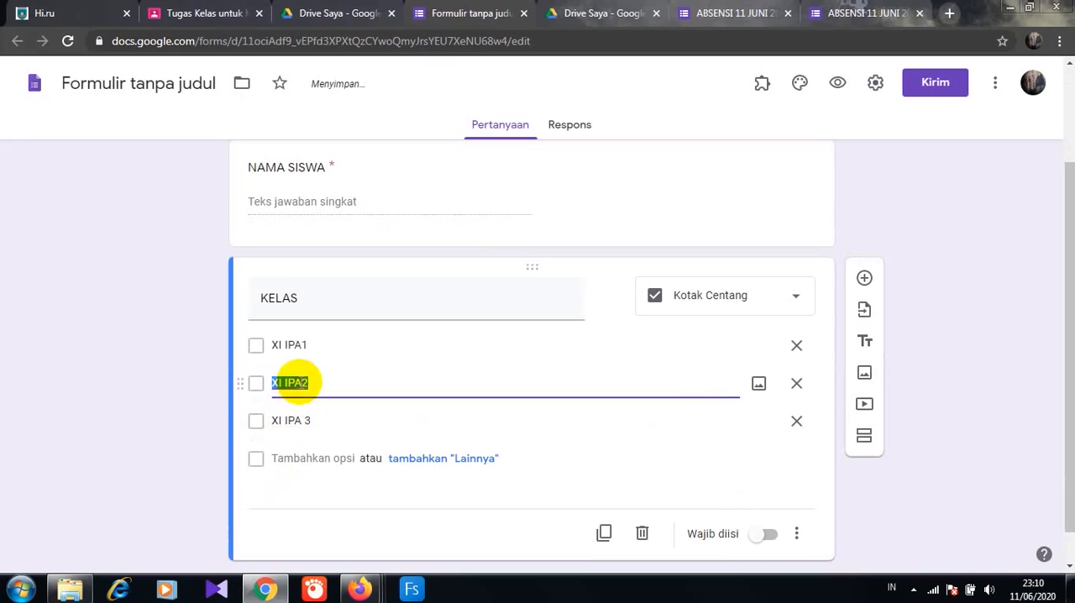
{"action": "left_click", "coordinate": [300, 383]}
{"action": "left_click", "coordinate": [257, 417]}
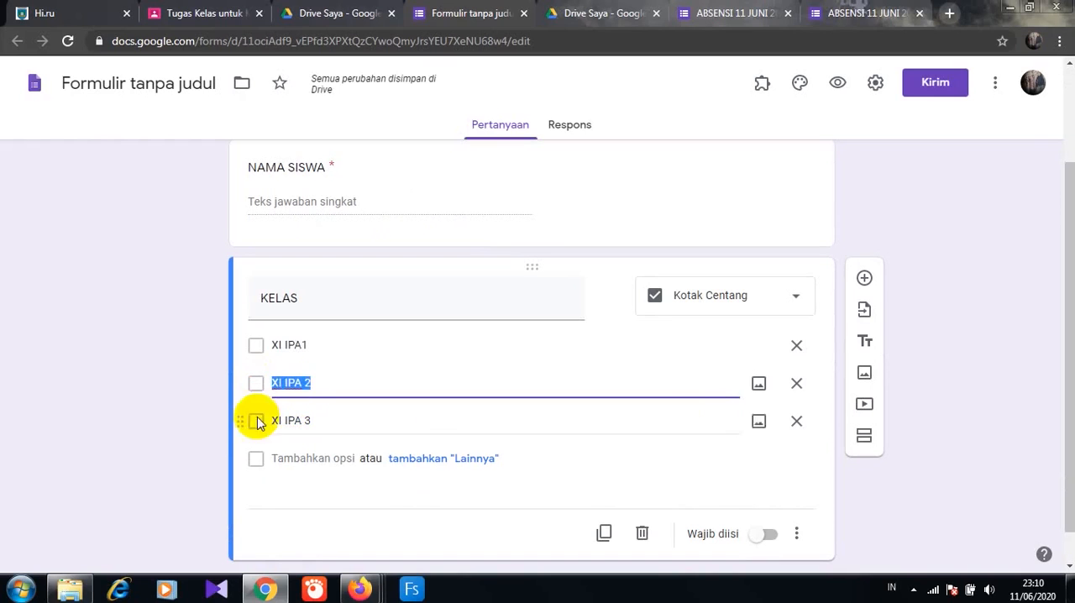
{"action": "left_click", "coordinate": [773, 536]}
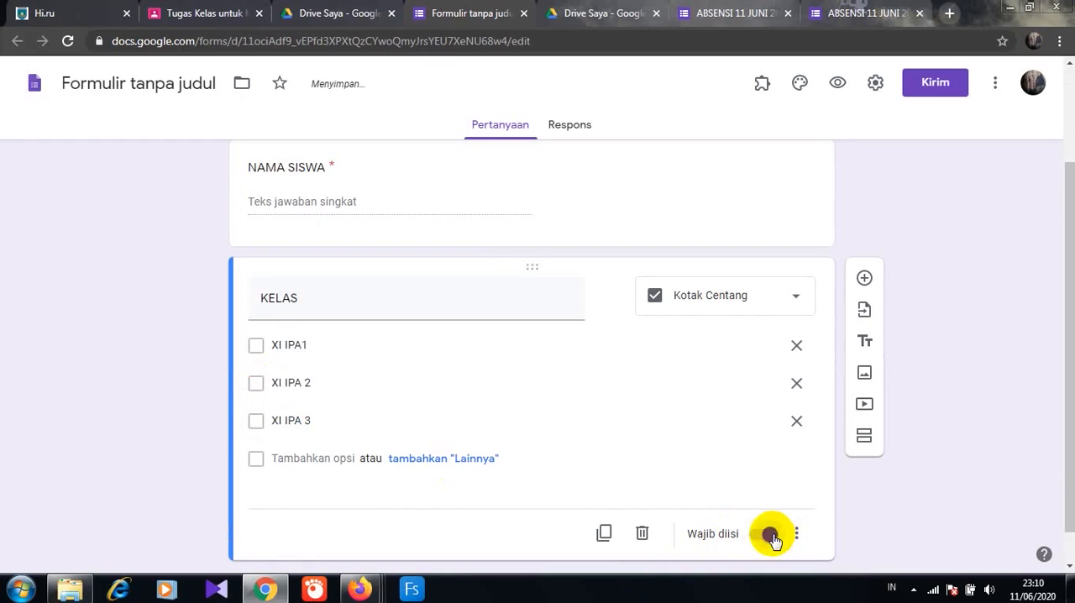
- Add a third question titled "NO ABSEN" as a short answer (Jawaban singkat) and make it required
{"action": "left_click", "coordinate": [864, 274]}
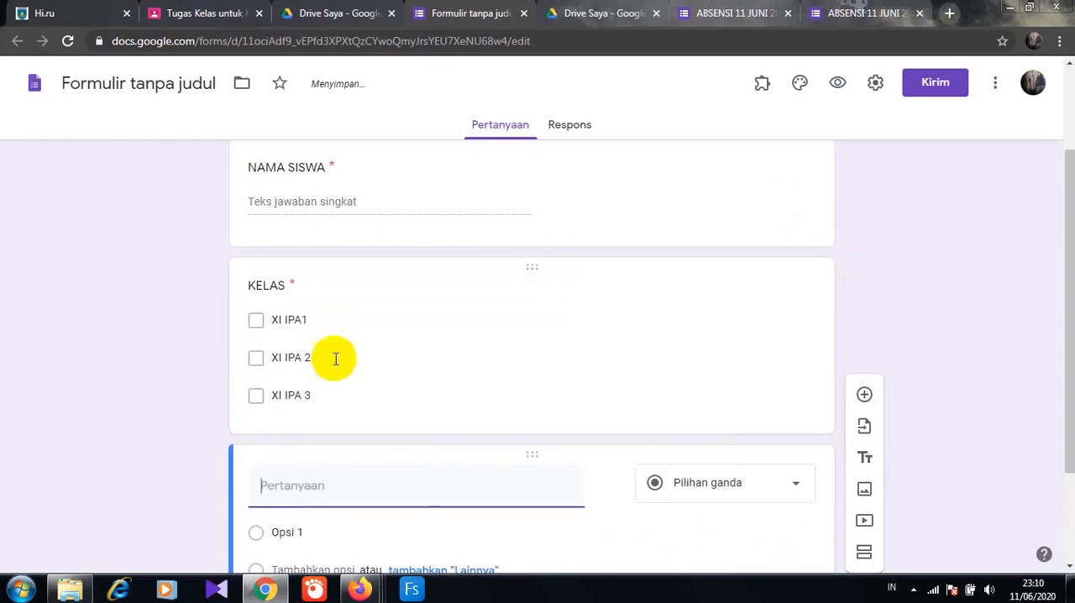
{"action": "type", "text": "NO ABSEN"}
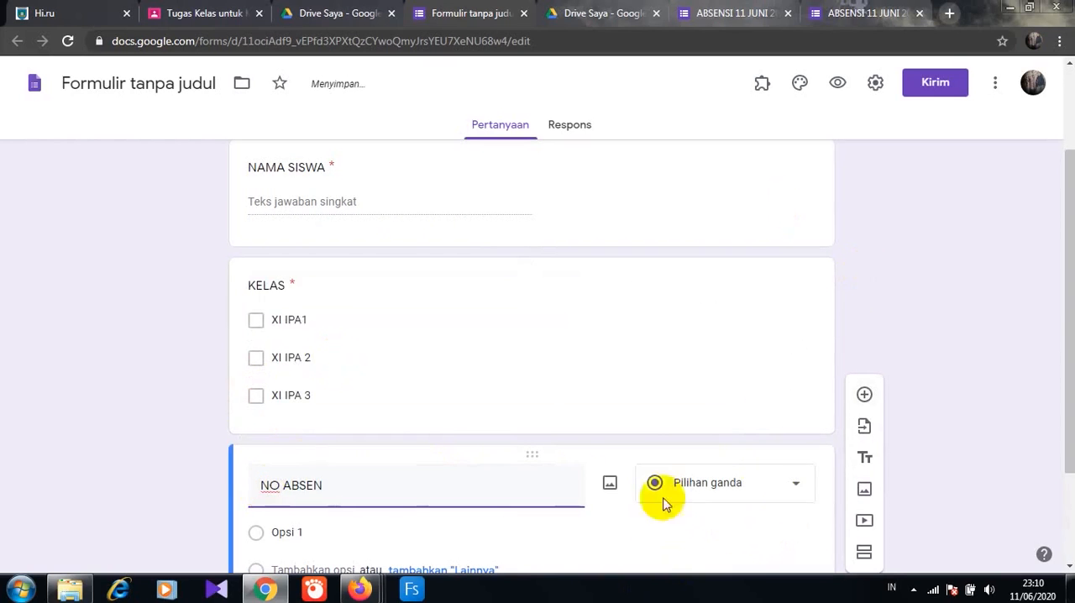
{"action": "left_click", "coordinate": [791, 485]}
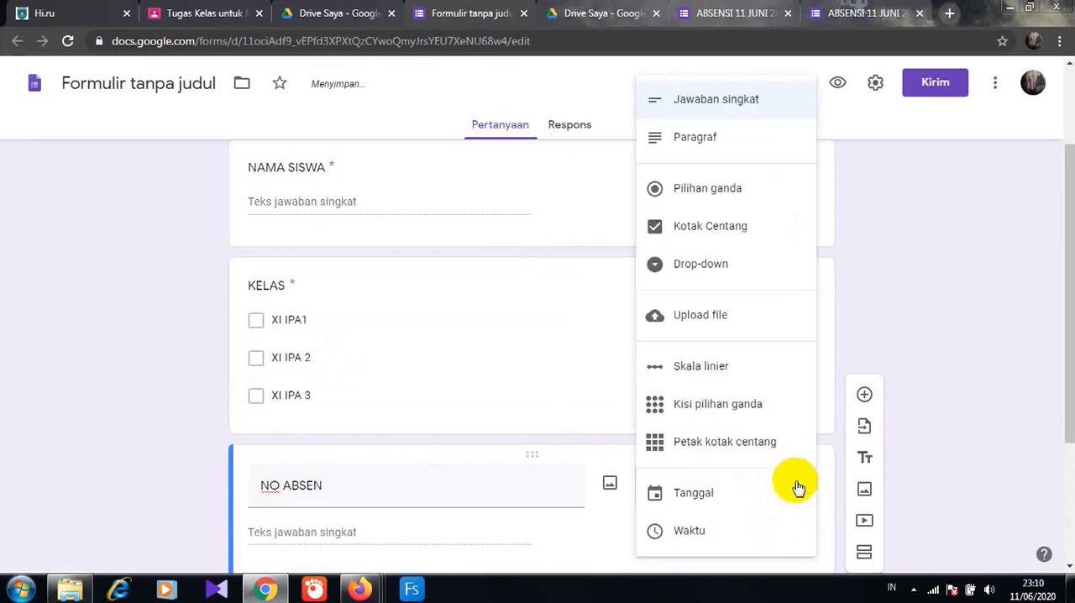
{"action": "left_click", "coordinate": [767, 99]}
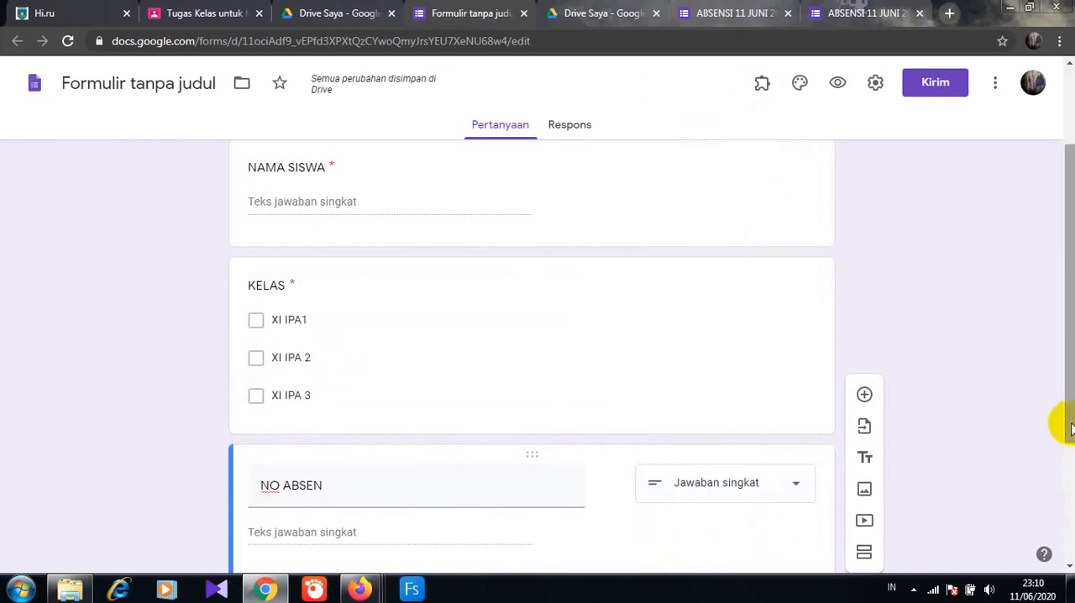
{"action": "scroll", "coordinate": [1063, 420], "scroll_direction": "down", "scroll_amount": 3}
{"action": "left_click", "coordinate": [768, 523]}
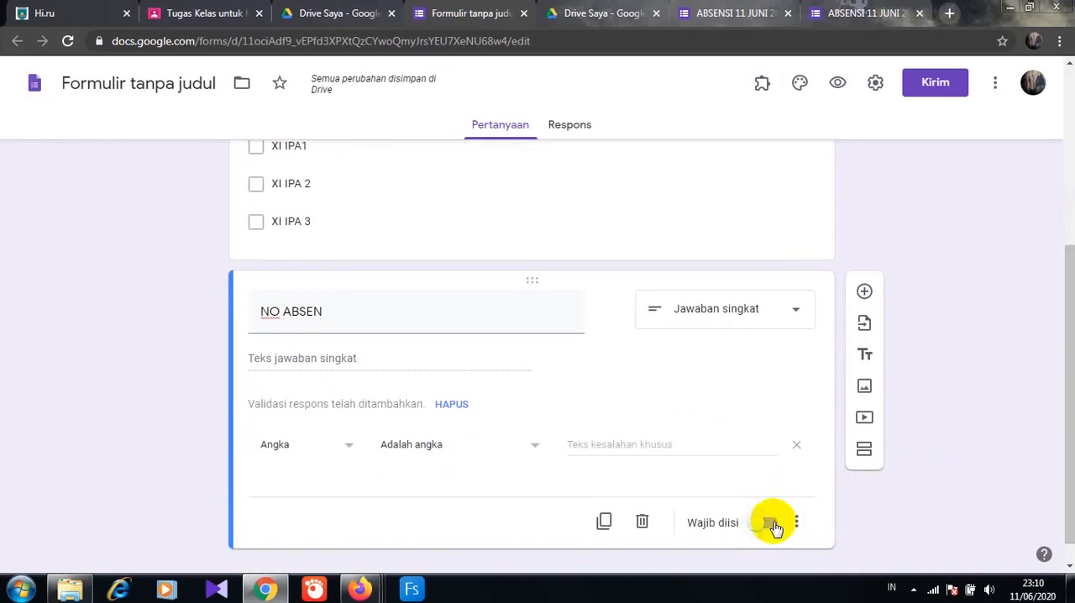
- Add a fourth question titled "HARI/ TANGGAL" of the date type (Tanggal) and make it required
{"action": "left_click", "coordinate": [864, 291]}
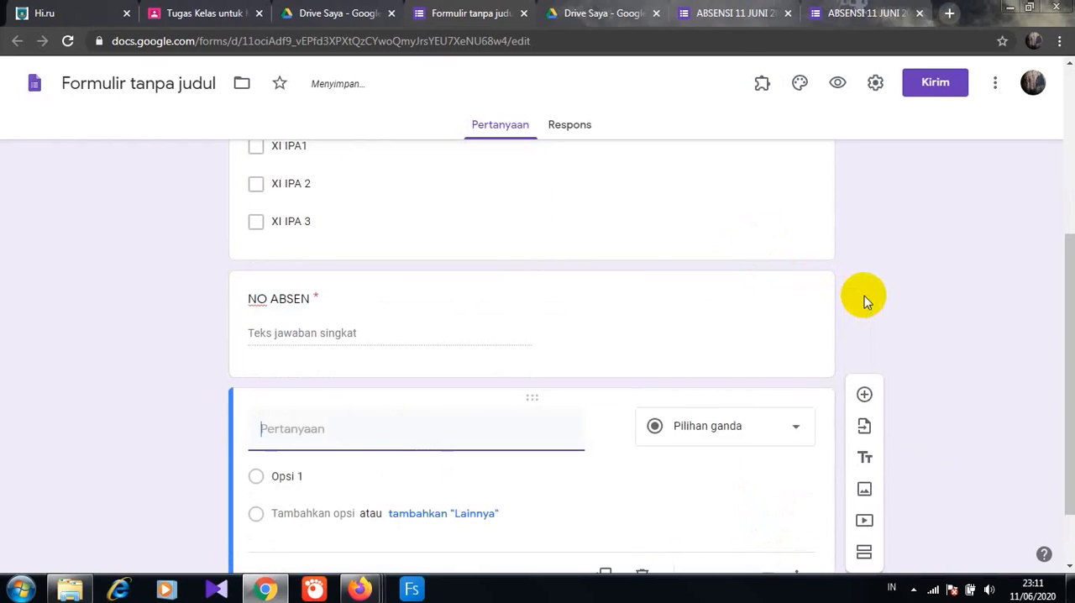
{"action": "type", "text": "HARI/ TANGGAL"}
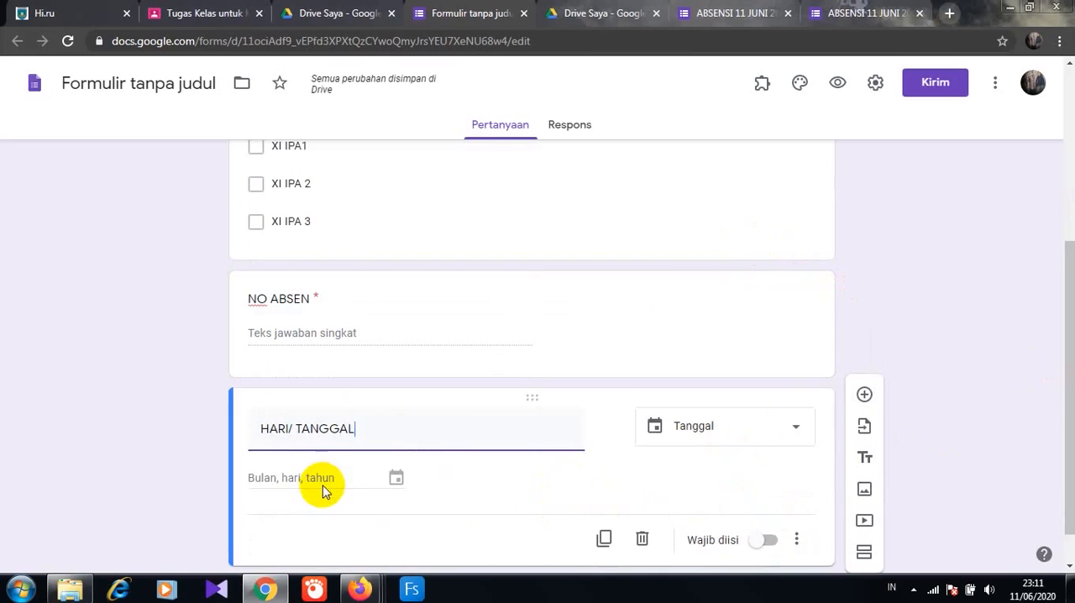
{"action": "scroll", "coordinate": [1056, 487], "scroll_direction": "down", "scroll_amount": 1}
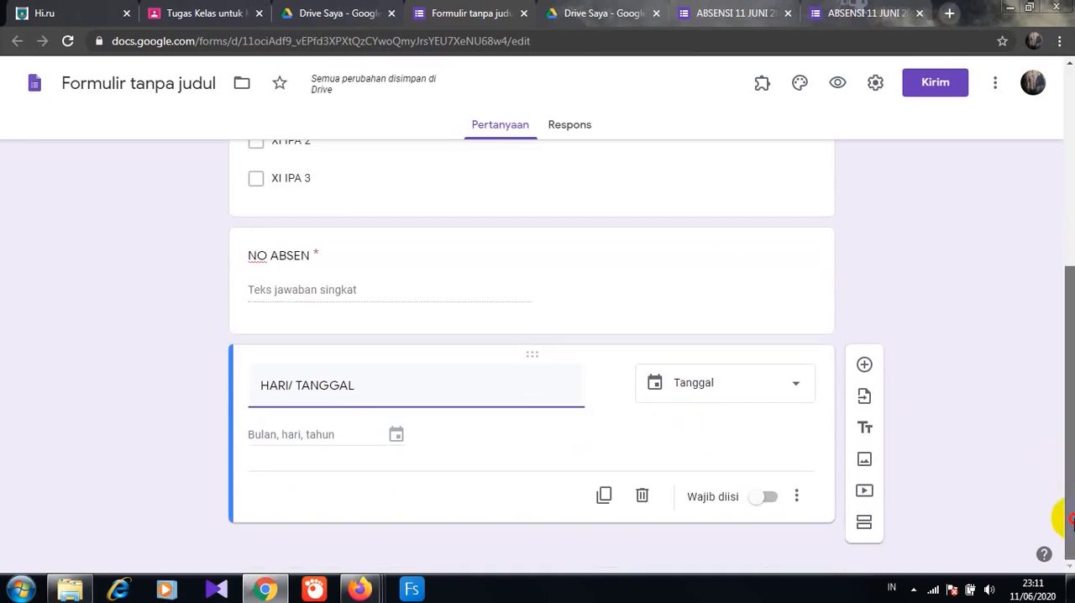
{"action": "left_click", "coordinate": [771, 497]}
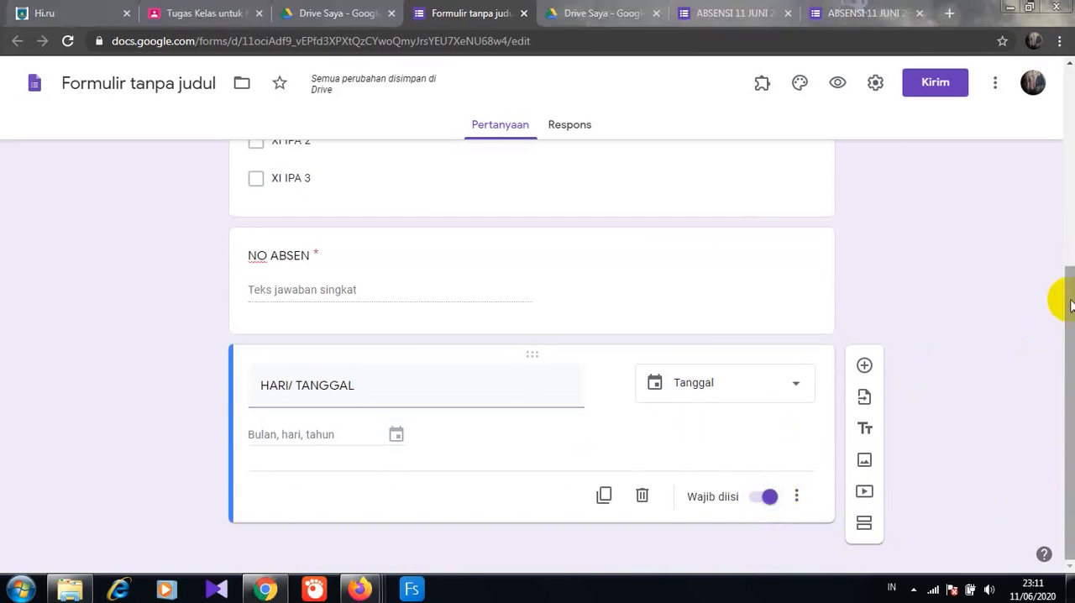
- Set the form's header image to the coloured pencils picture from the Kantor dan Sekolah themes
{"action": "left_click_drag", "start_coordinate": [1070, 280], "coordinate": [1069, 198]}
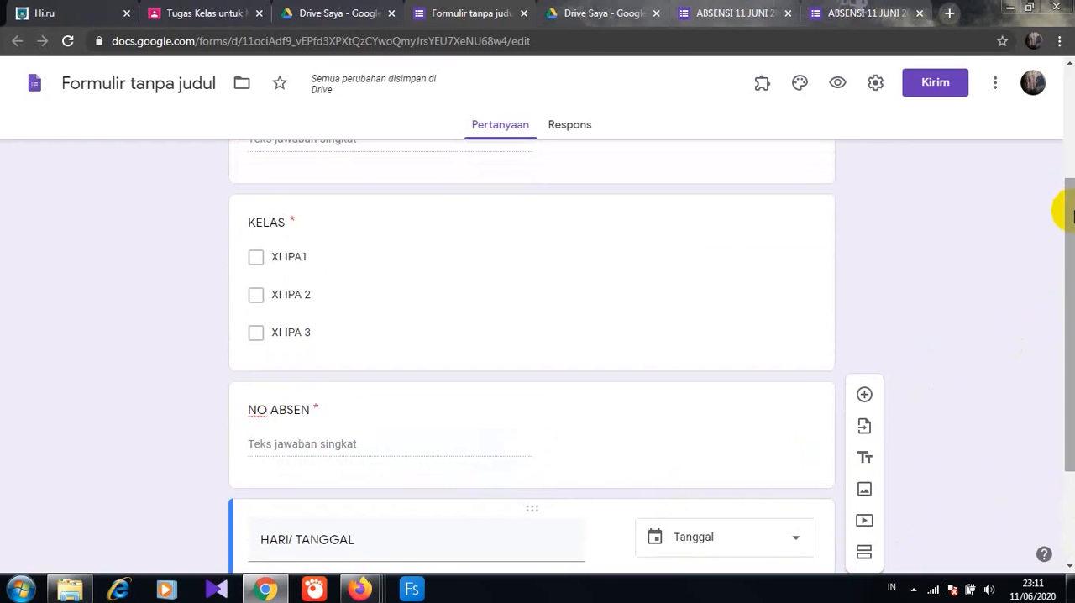
{"action": "left_click", "coordinate": [1072, 178]}
{"action": "left_click_drag", "start_coordinate": [1068, 191], "coordinate": [1064, 81]}
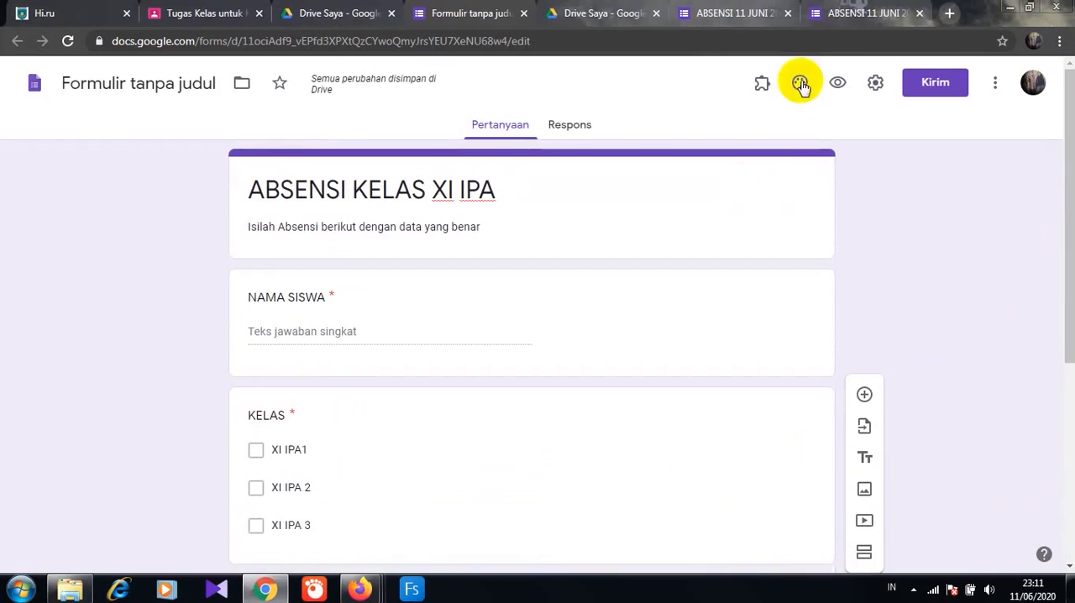
{"action": "left_click", "coordinate": [800, 85]}
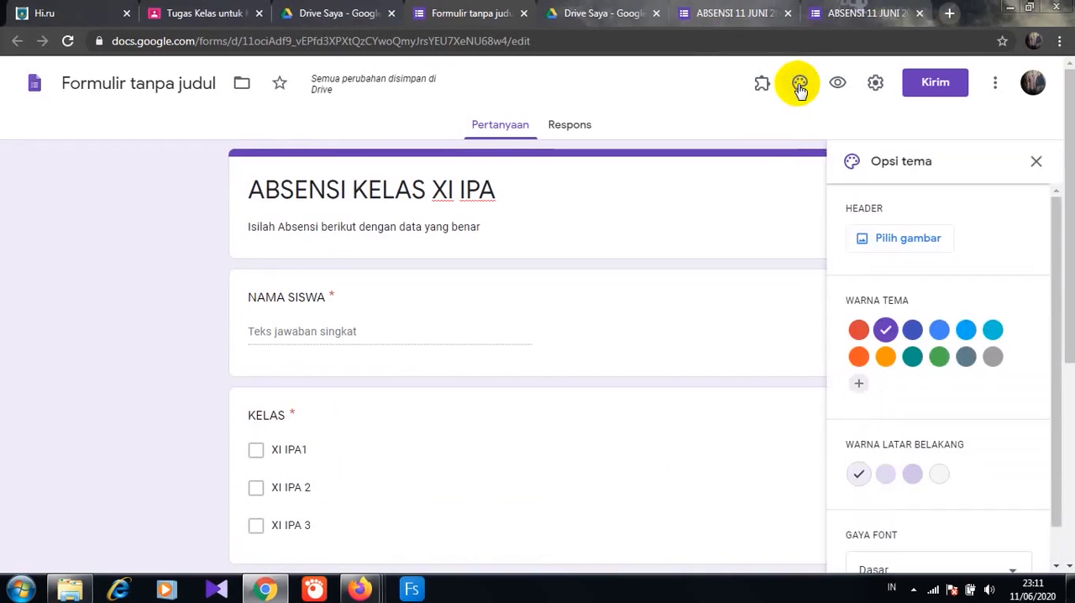
{"action": "left_click", "coordinate": [800, 86]}
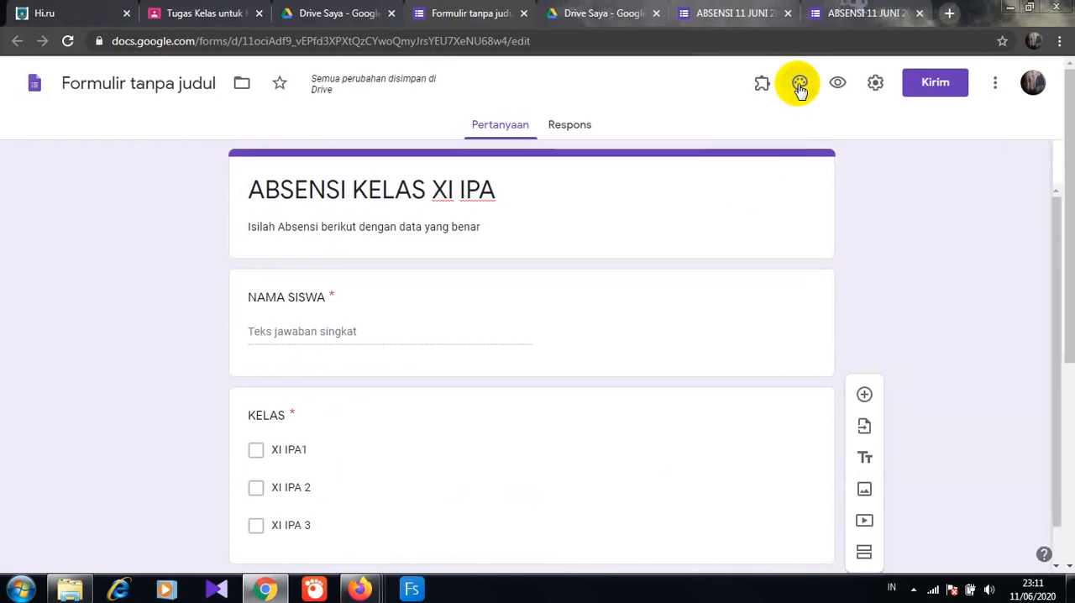
{"action": "left_click", "coordinate": [800, 85]}
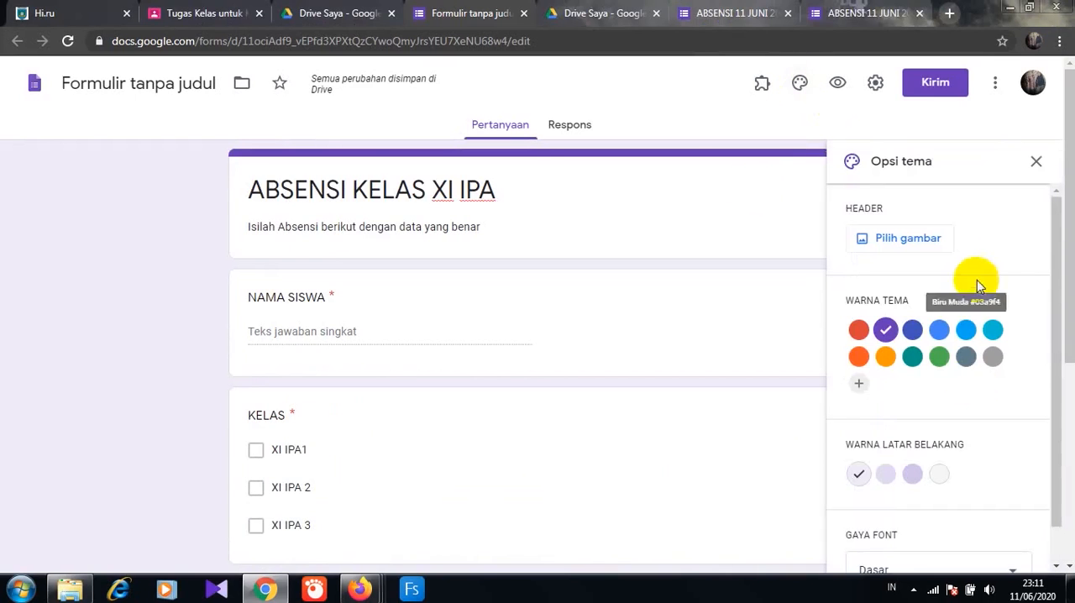
{"action": "left_click", "coordinate": [921, 243]}
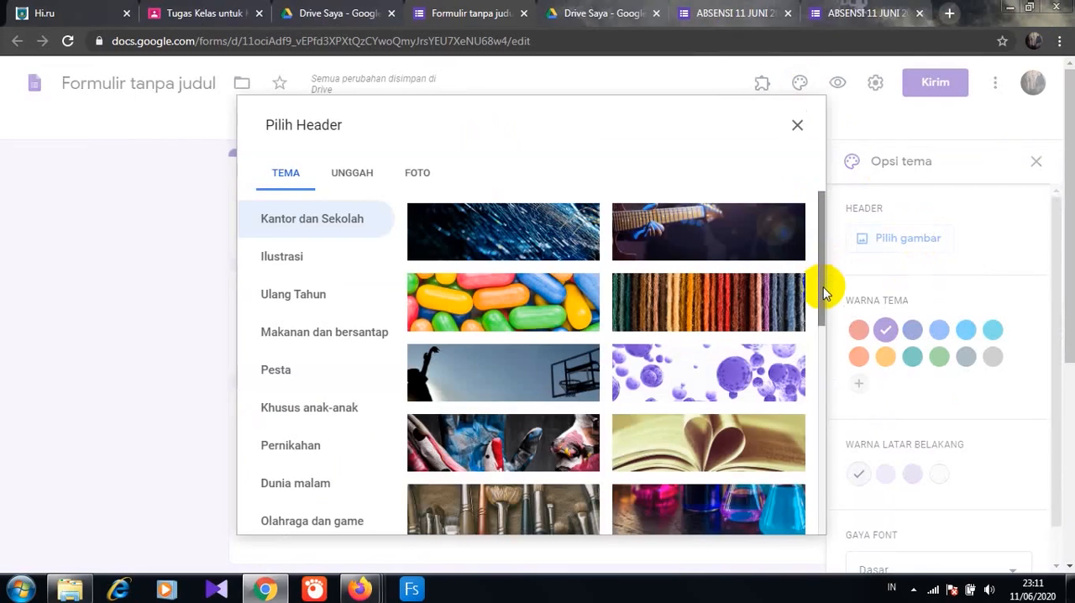
{"action": "left_click_drag", "start_coordinate": [823, 294], "coordinate": [823, 344]}
{"action": "scroll", "coordinate": [734, 444], "scroll_direction": "down", "scroll_amount": 1}
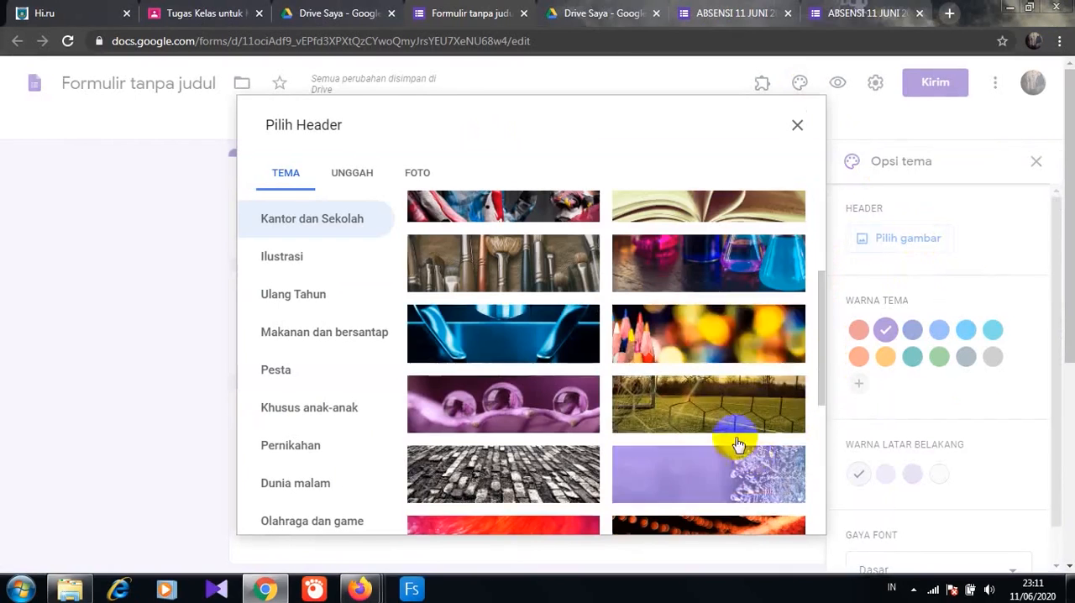
{"action": "left_click", "coordinate": [771, 366]}
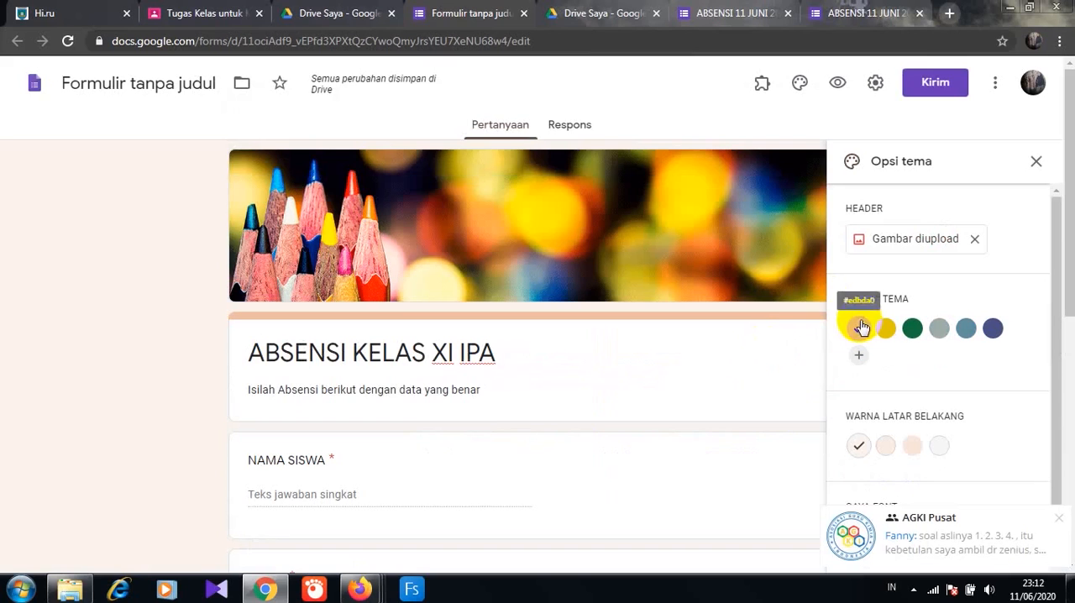
- Change the form's theme colour to yellow #dfc700 and dismiss the chat notification
{"action": "left_click", "coordinate": [886, 332]}
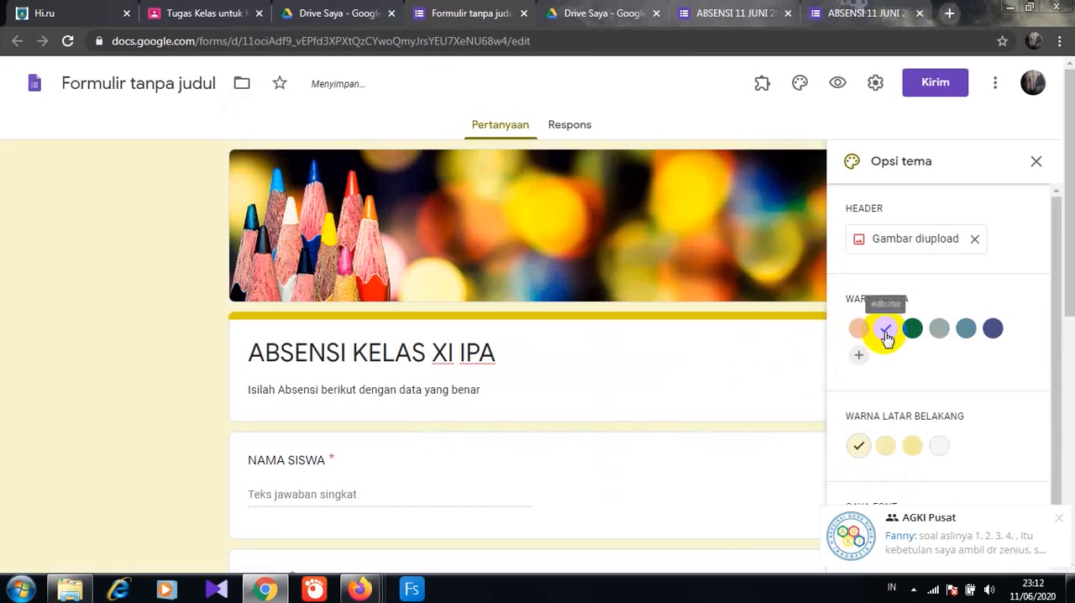
{"action": "left_click", "coordinate": [1056, 522]}
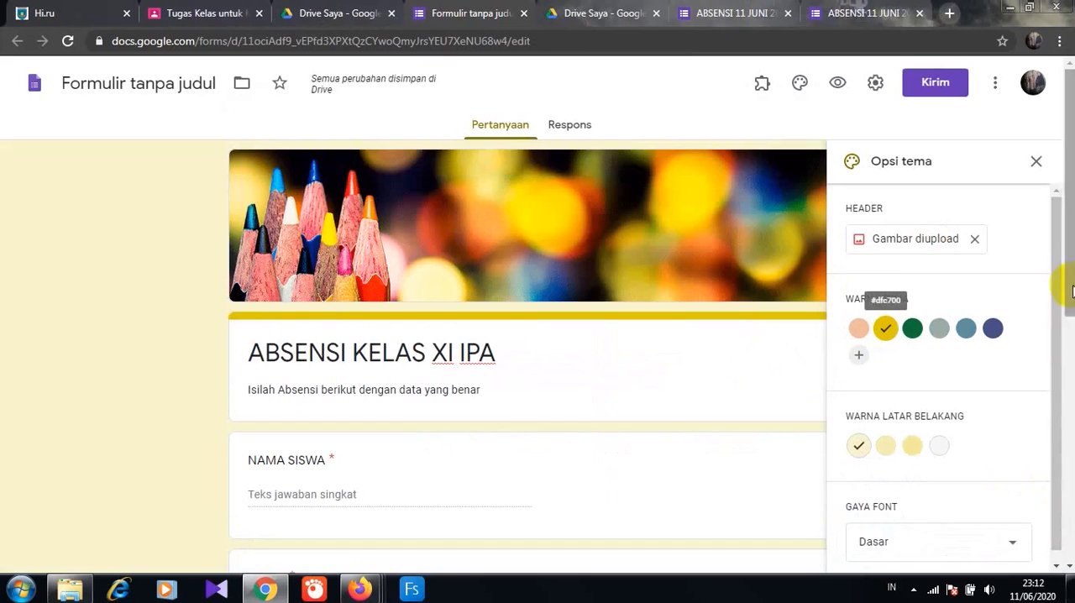
{"action": "mouse_move", "coordinate": [1073, 289]}
{"action": "left_mouse_down"}
{"action": "mouse_move", "coordinate": [1072, 519]}
{"action": "mouse_move", "coordinate": [1071, 282]}
{"action": "left_mouse_up"}
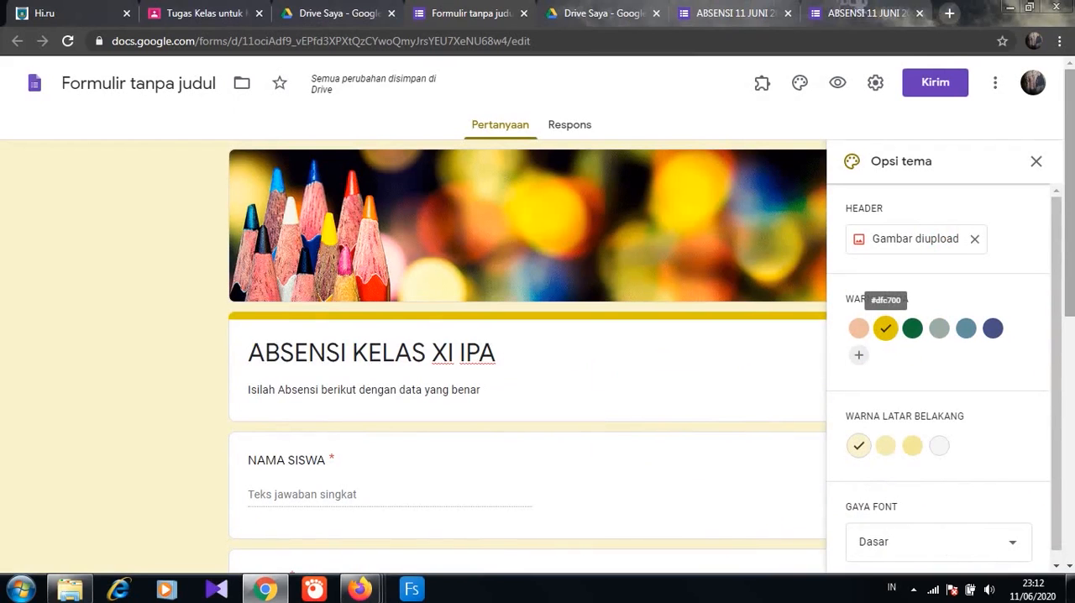
- In the form settings, limit respondents to one response (Batasi ke 1 tanggapan) and make the form a quiz
{"action": "left_click", "coordinate": [874, 83]}
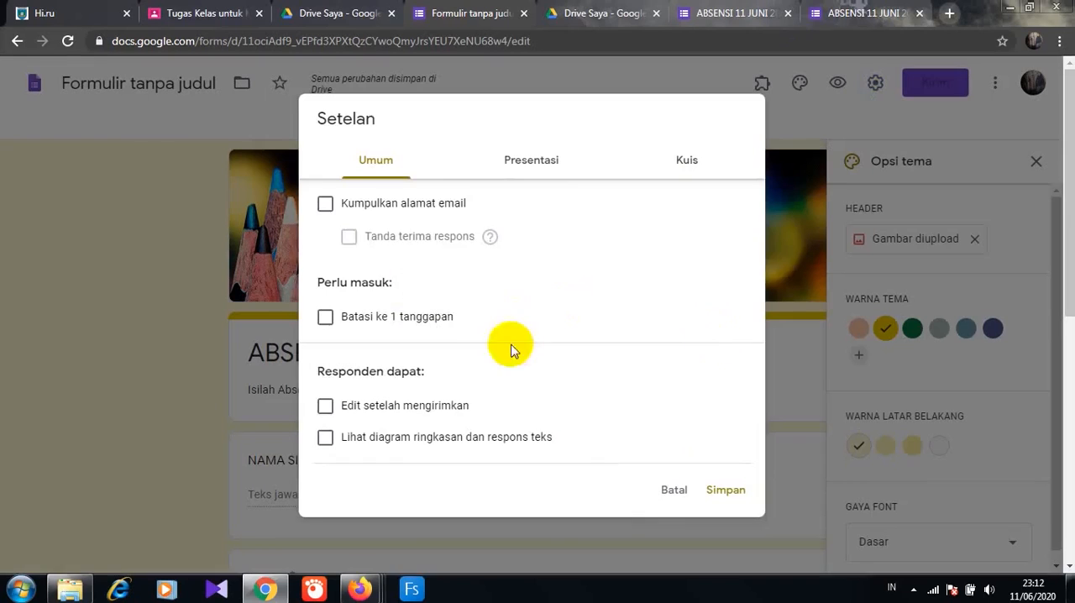
{"action": "left_click", "coordinate": [325, 317]}
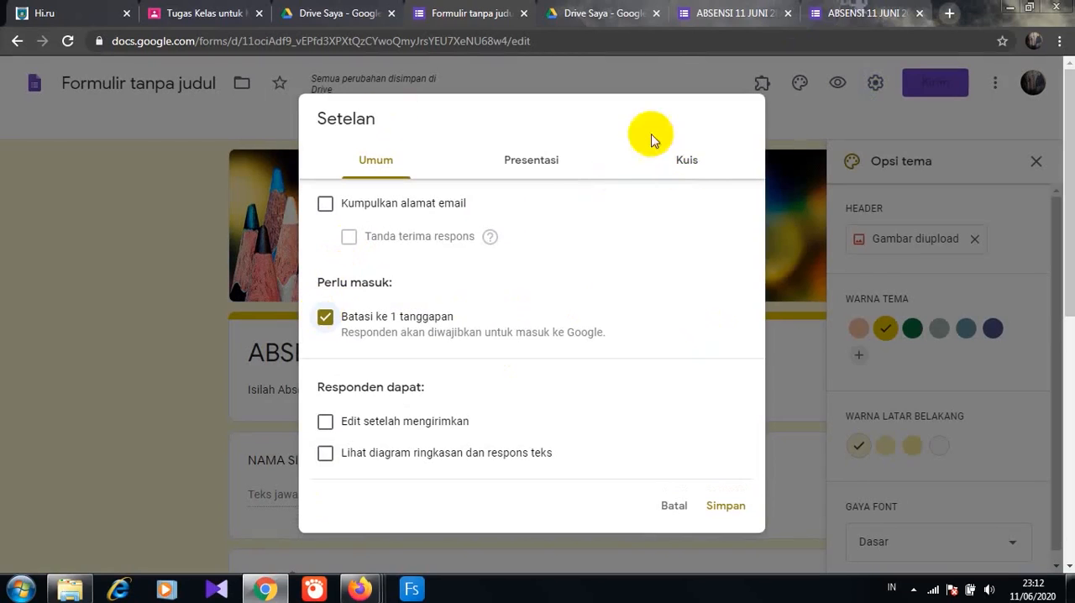
{"action": "left_click", "coordinate": [689, 177]}
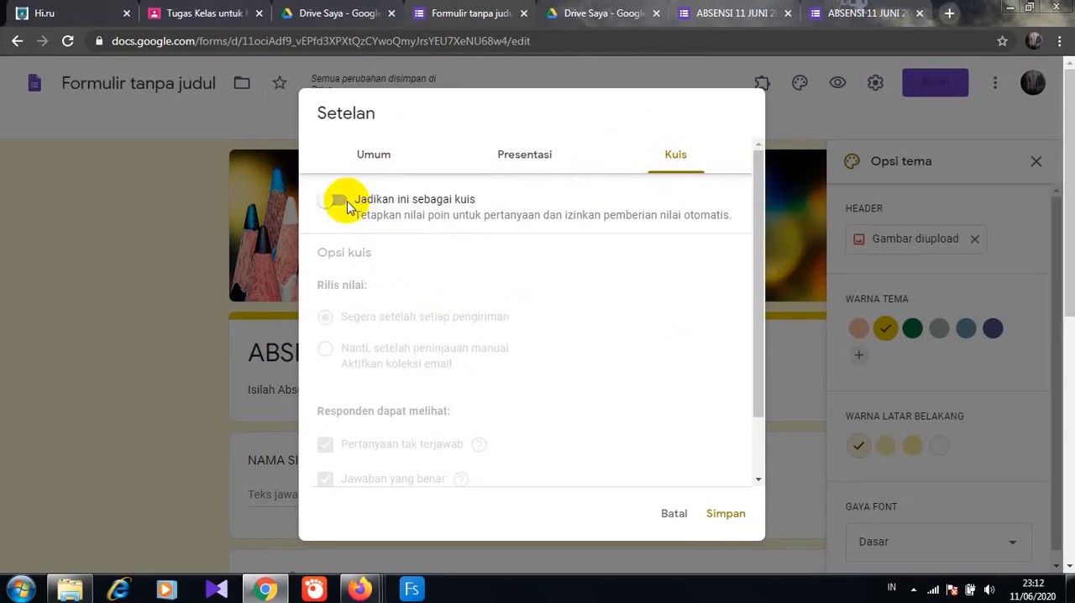
{"action": "left_click", "coordinate": [348, 206]}
- Set quiz grades to release after manual review and stop respondents seeing unanswered questions and correct answers
{"action": "left_click", "coordinate": [325, 318]}
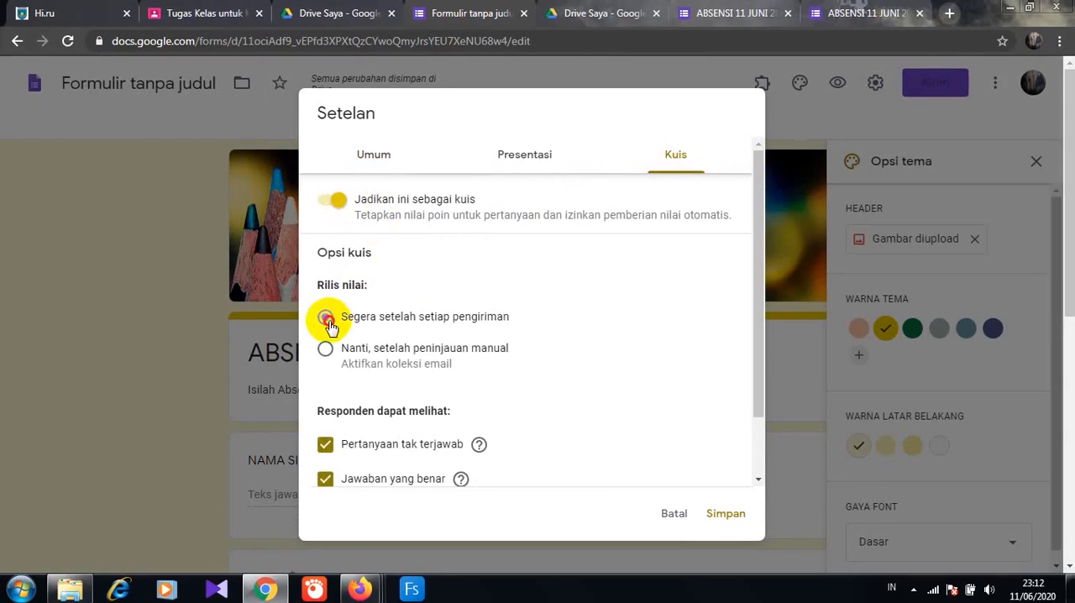
{"action": "left_click", "coordinate": [326, 318]}
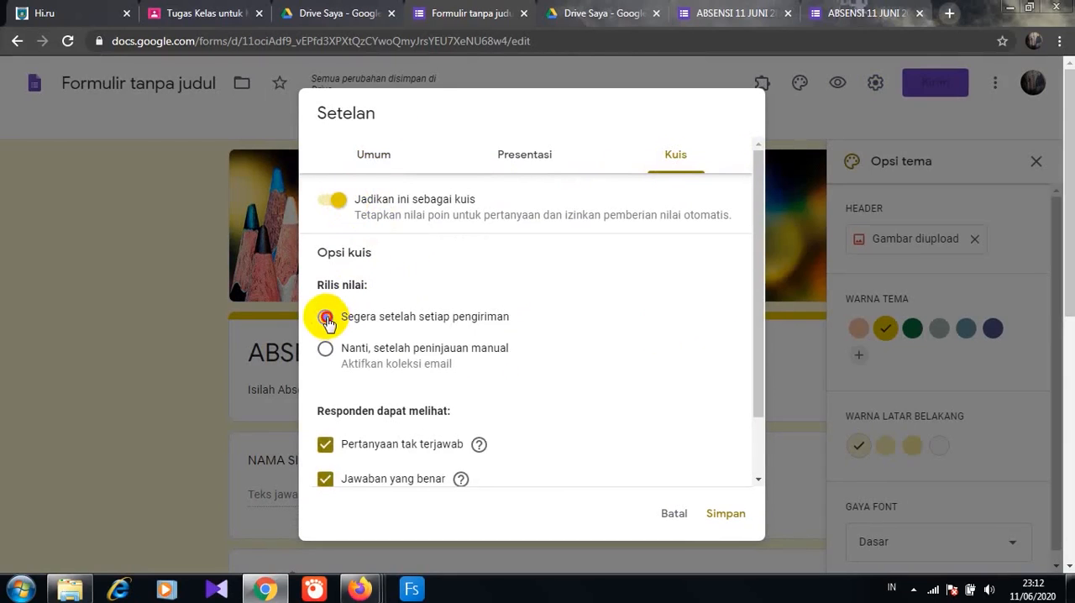
{"action": "left_click", "coordinate": [325, 445]}
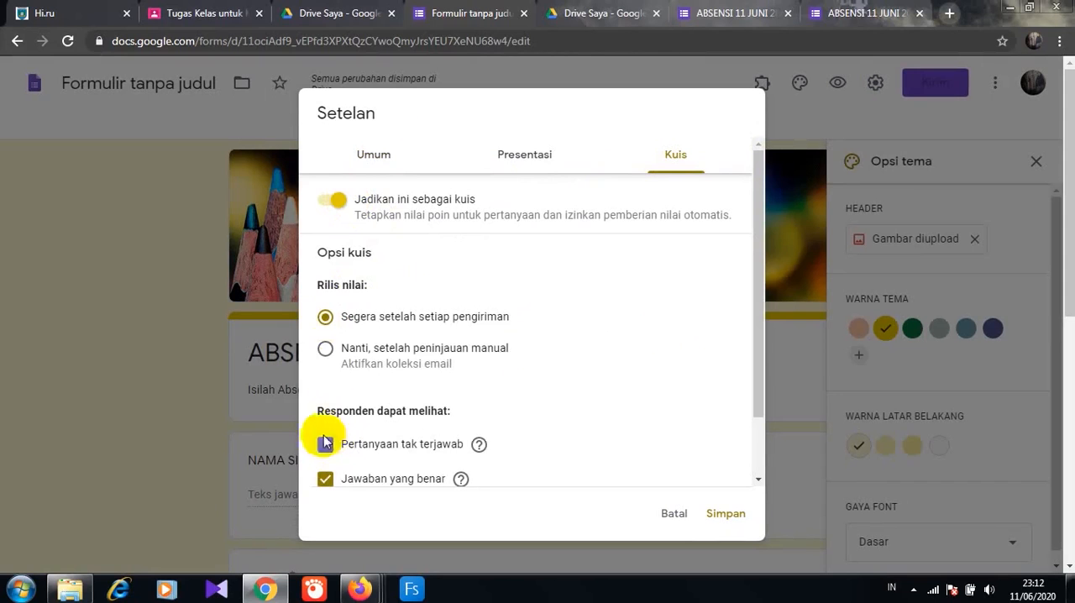
{"action": "left_click", "coordinate": [326, 348]}
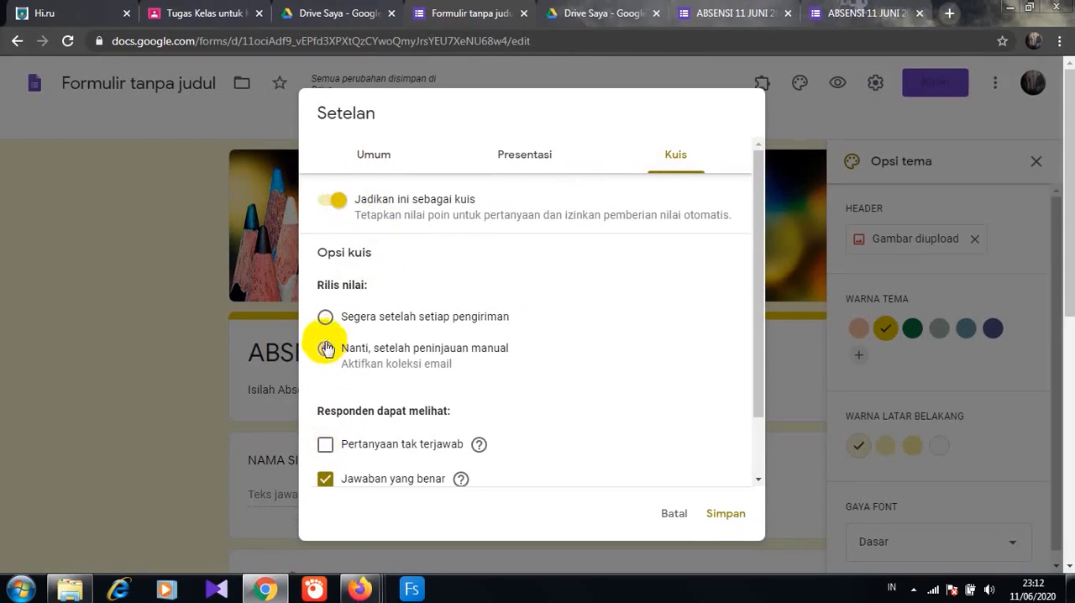
{"action": "left_click", "coordinate": [326, 479]}
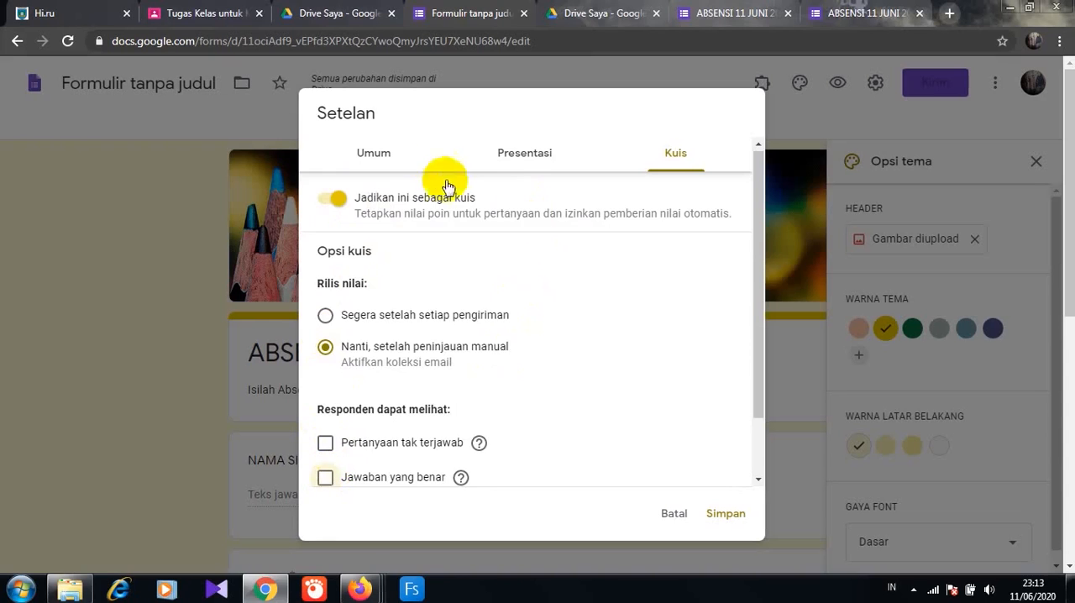
- Turn off collecting email addresses (Kumpulkan alamat email) in the general settings and save the settings
{"action": "left_click", "coordinate": [374, 156]}
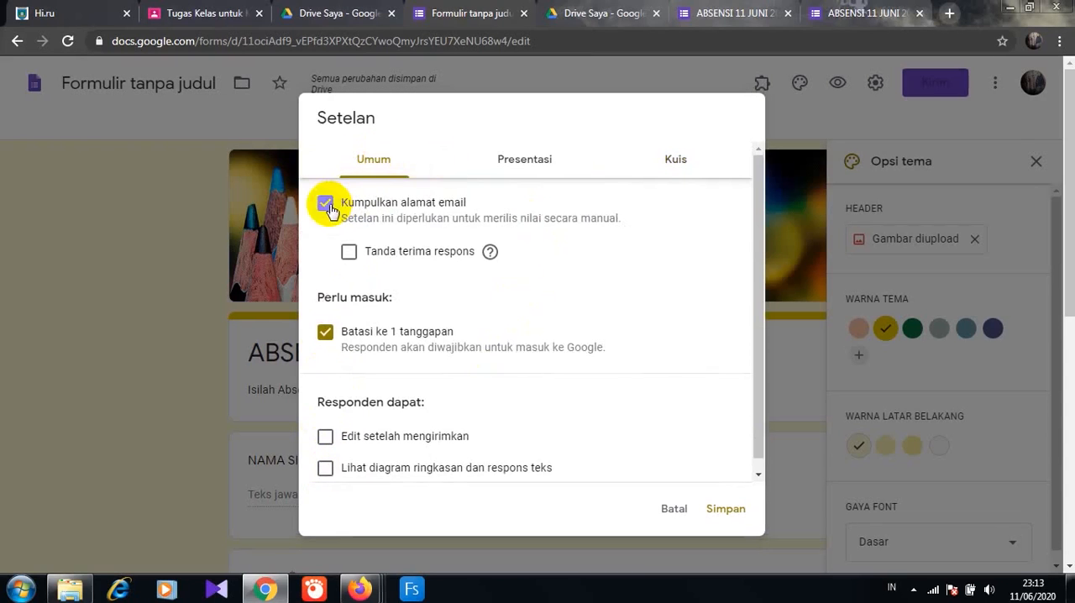
{"action": "left_click", "coordinate": [326, 204]}
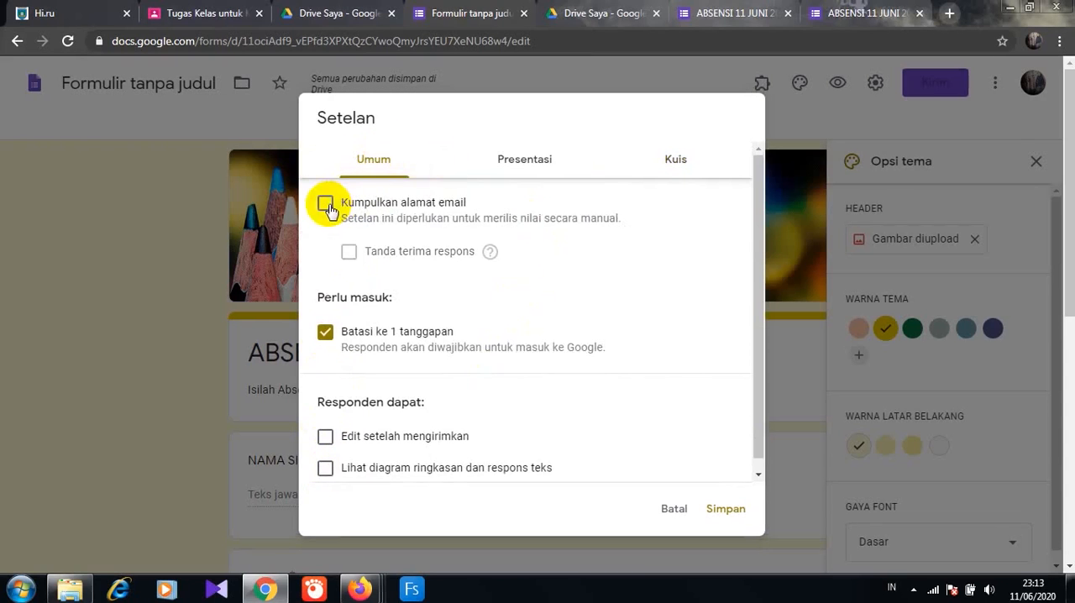
{"action": "left_click", "coordinate": [725, 509]}
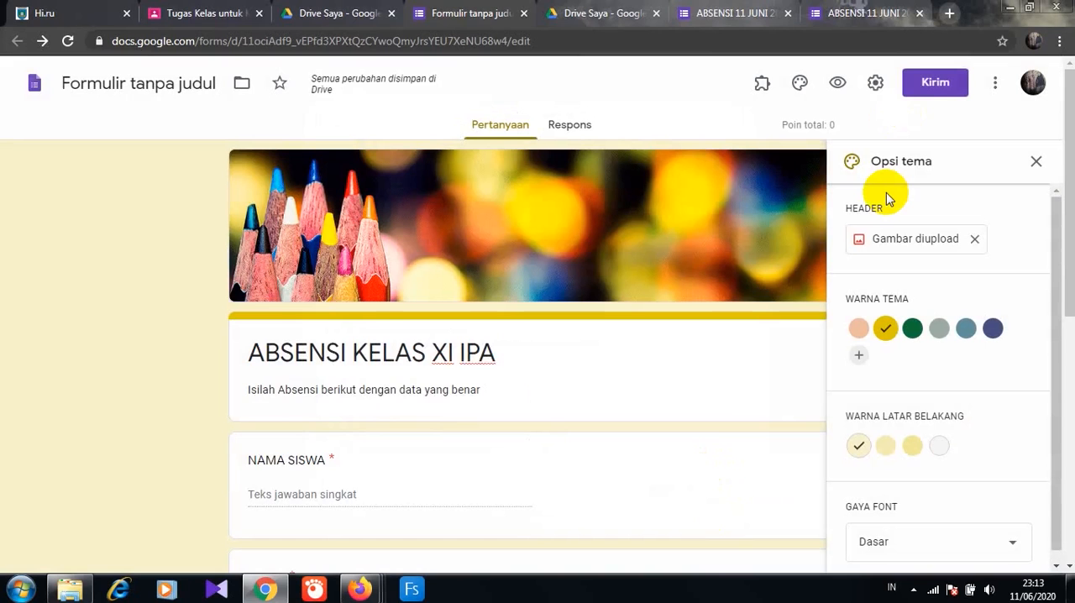
- Preview the attendance form as respondents see it and look through its questions
{"action": "left_click", "coordinate": [838, 83]}
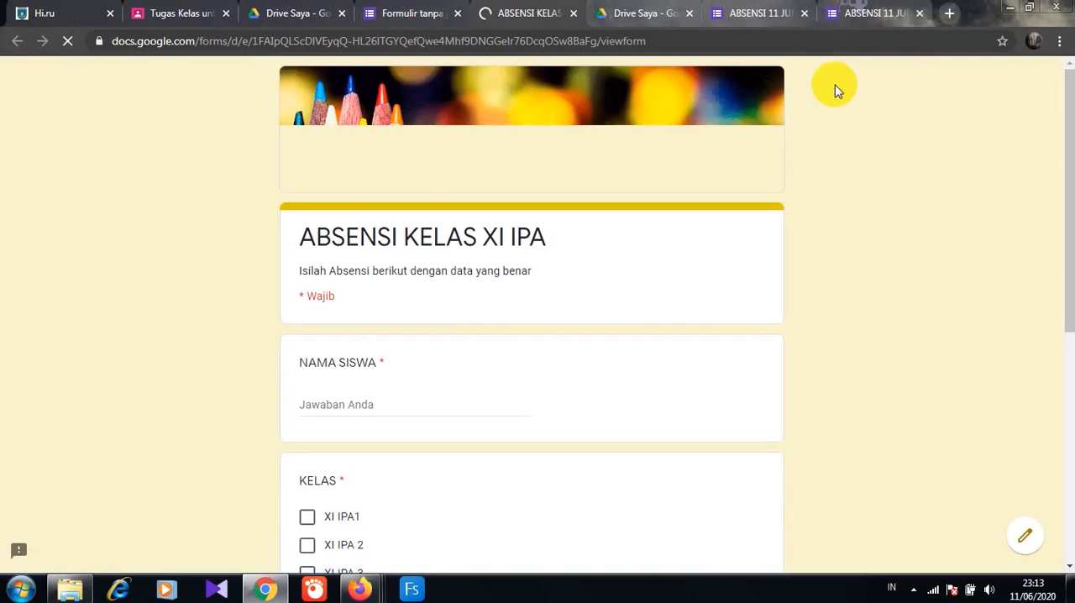
{"action": "left_click_drag", "start_coordinate": [1070, 266], "coordinate": [1069, 132]}
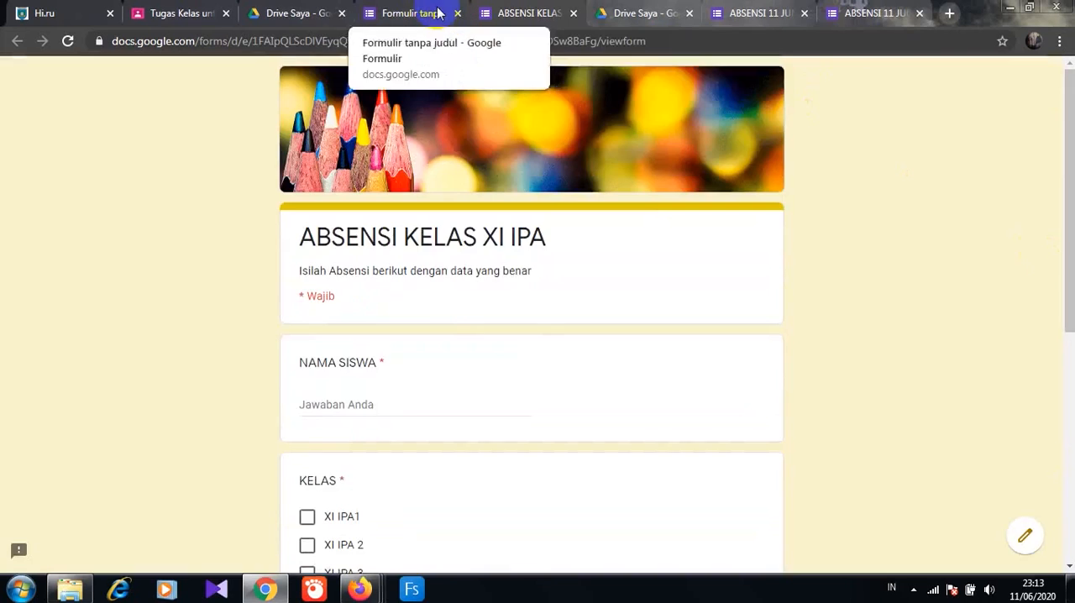
- Return to the form editor and rename the untitled form file as "ABSENSI KELAS XI IPA"
{"action": "left_click", "coordinate": [412, 14]}
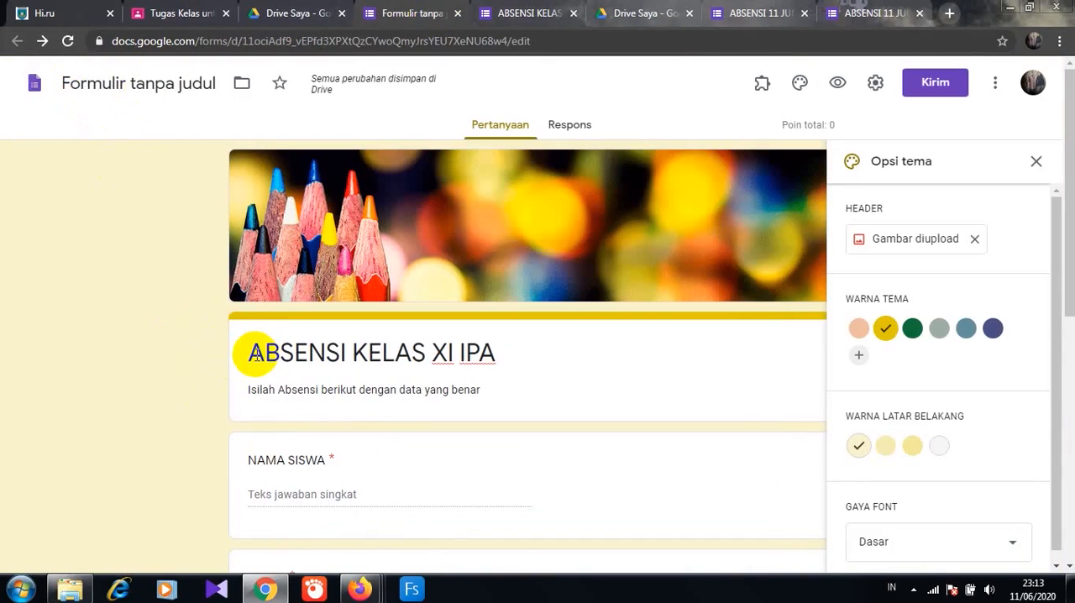
{"action": "left_click", "coordinate": [65, 84]}
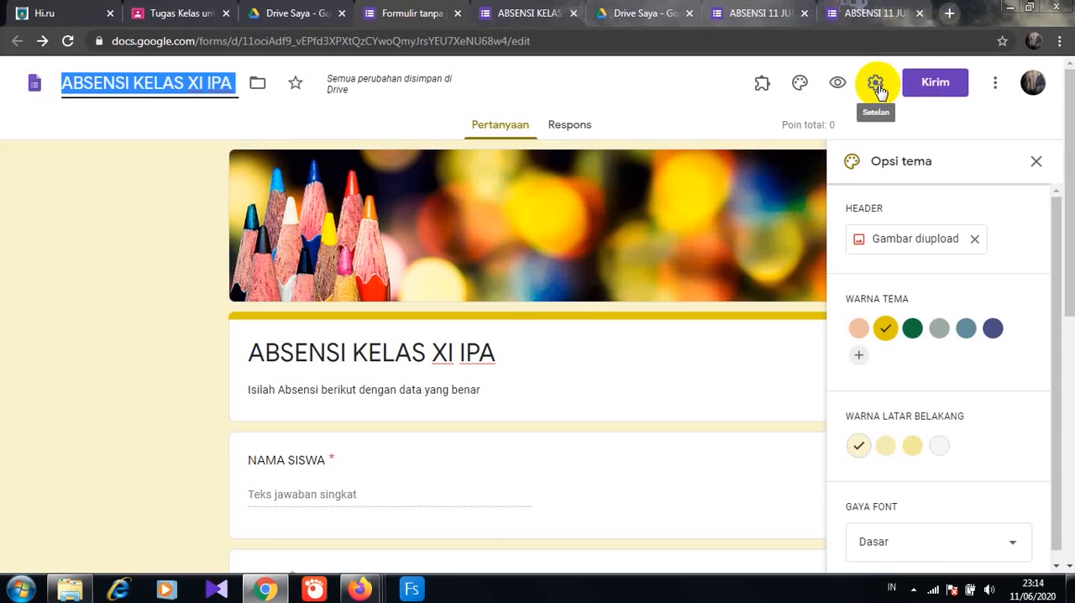
- Get the attendance form's send link, shorten its URL and copy it
{"action": "left_click", "coordinate": [932, 84]}
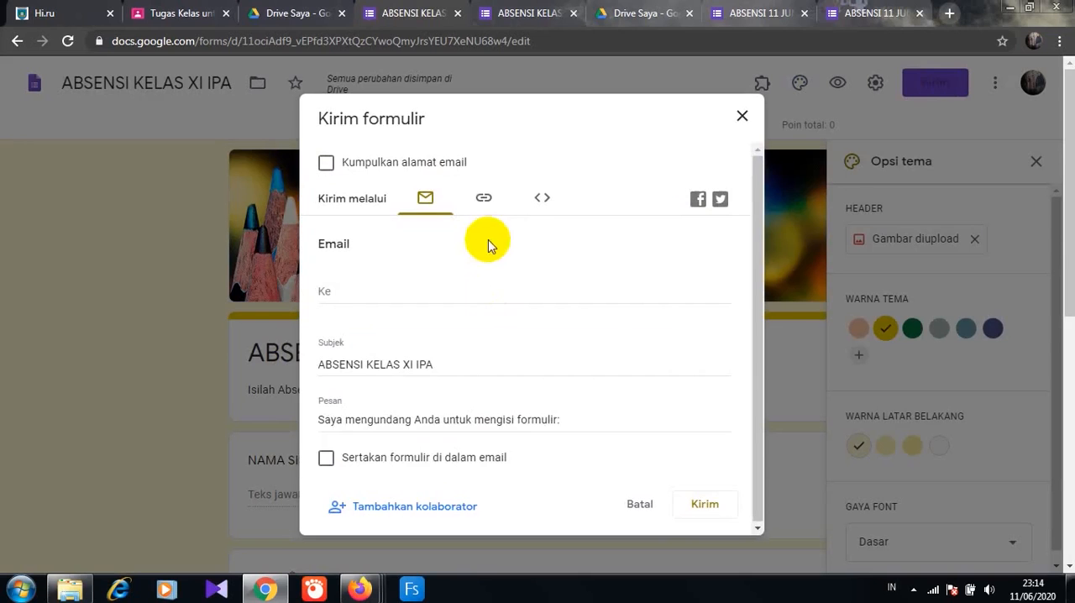
{"action": "left_click", "coordinate": [485, 201]}
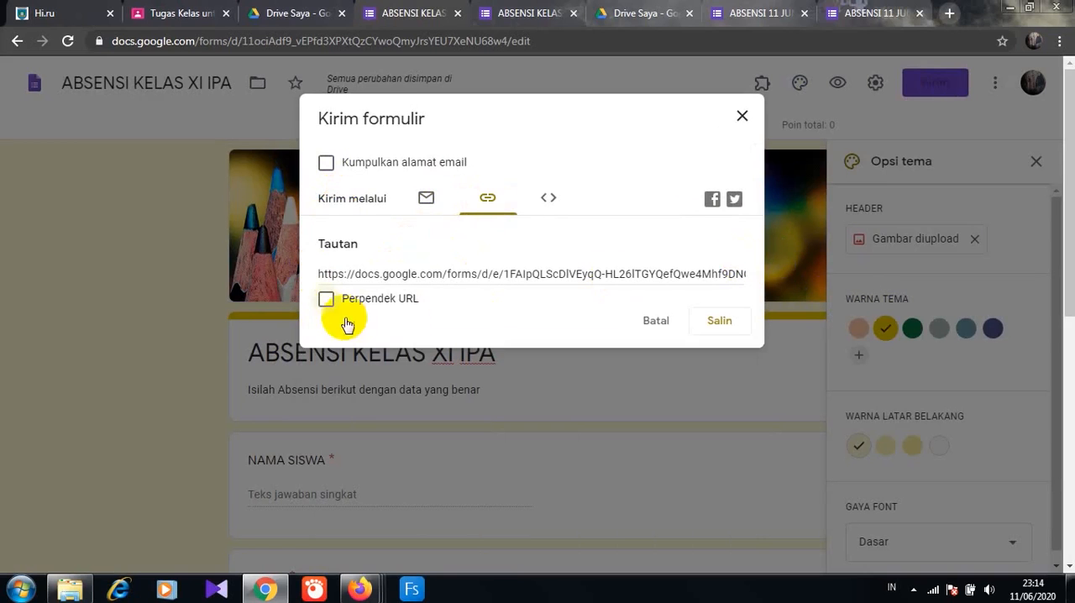
{"action": "left_click", "coordinate": [327, 301]}
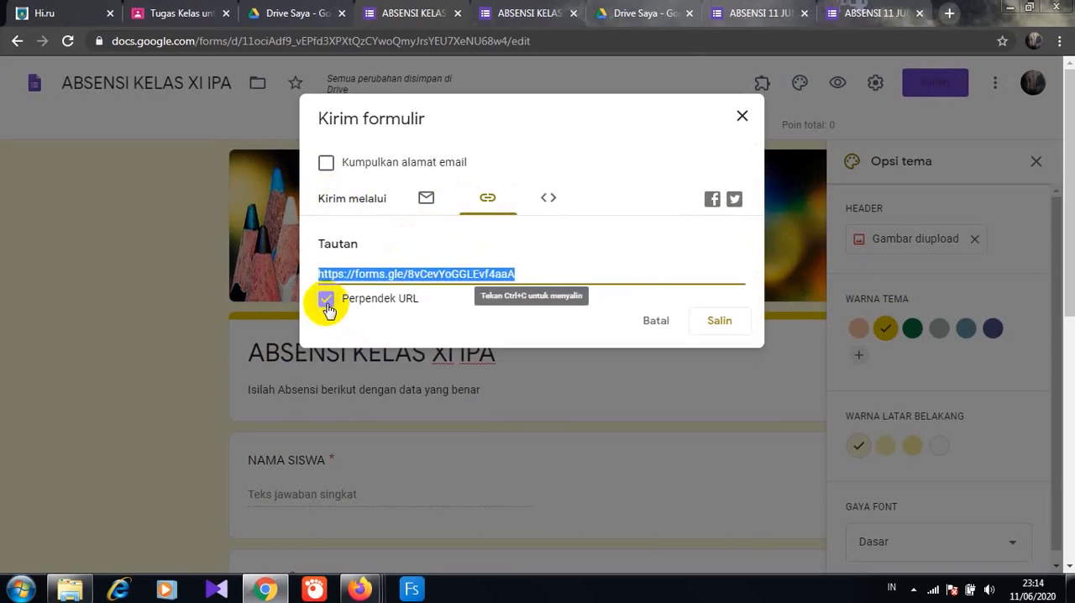
{"action": "left_click", "coordinate": [716, 320]}
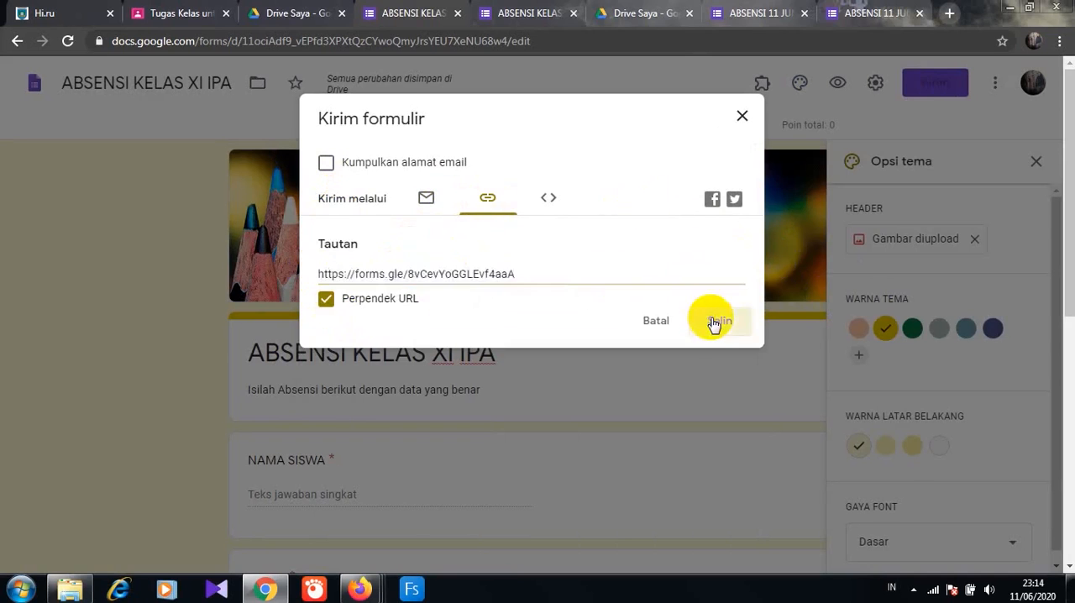
- Switch to the KIMIA ASYIK class in Google Classroom and create a material (Materi) titled "ABSENSI"
{"action": "left_click", "coordinate": [199, 15]}
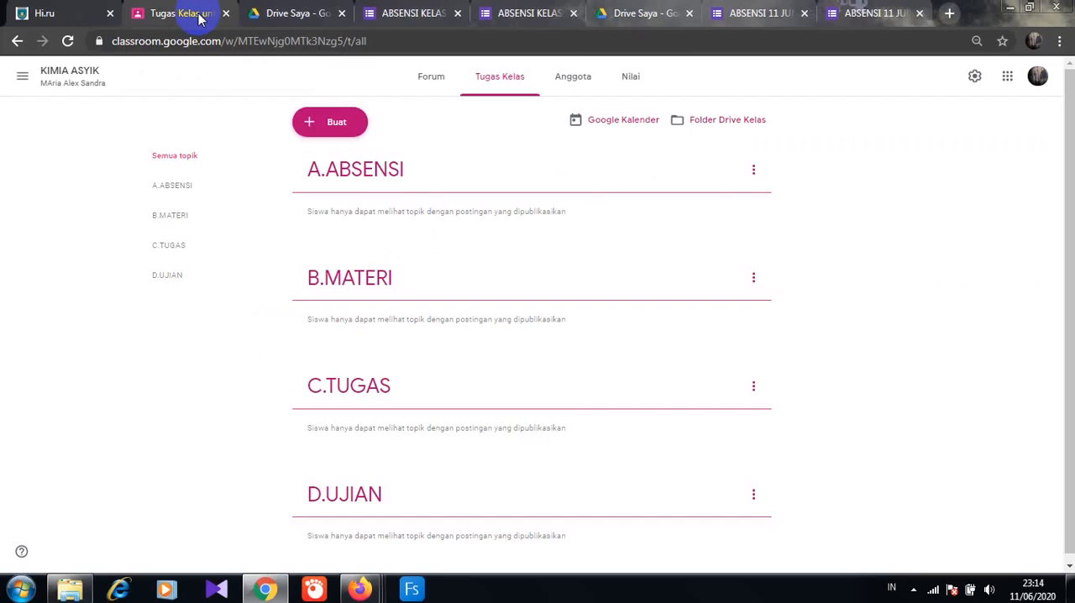
{"action": "left_click", "coordinate": [337, 123]}
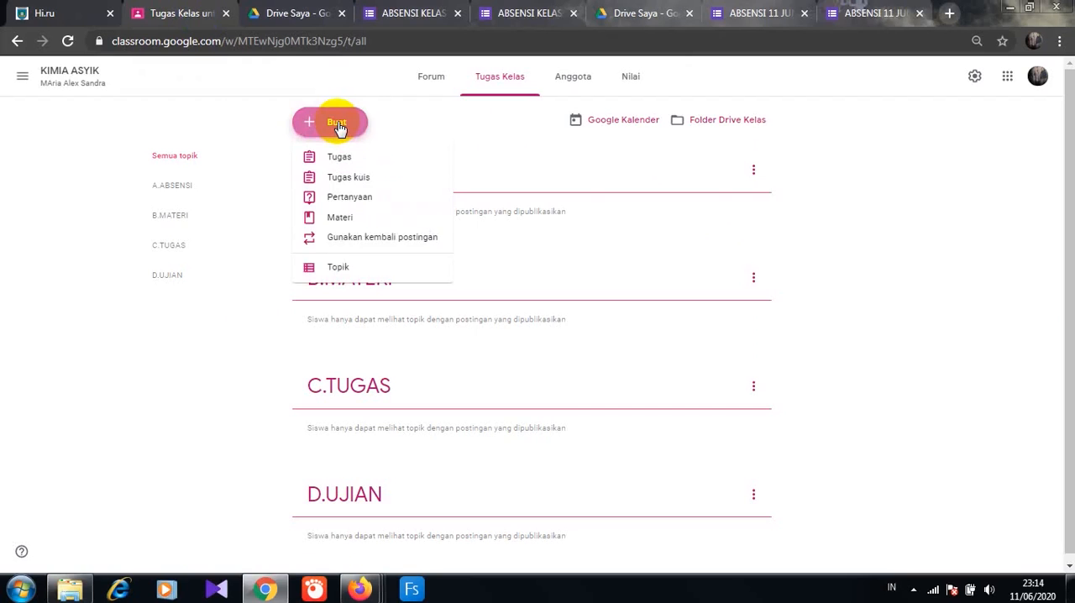
{"action": "left_click", "coordinate": [340, 217]}
{"action": "type", "text": "A"}
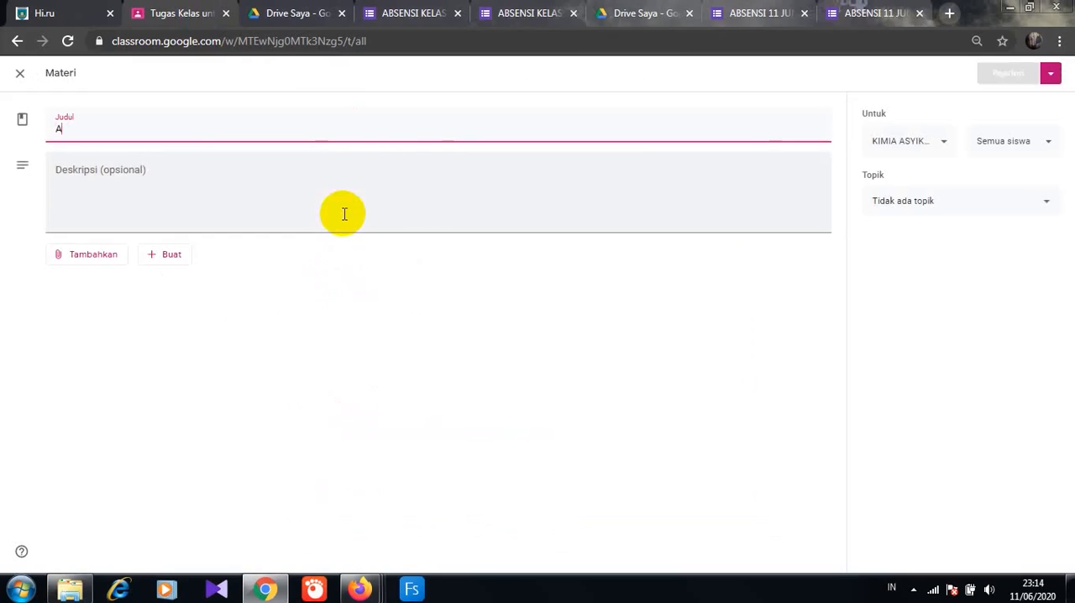
{"action": "type", "text": "BSENSI"}
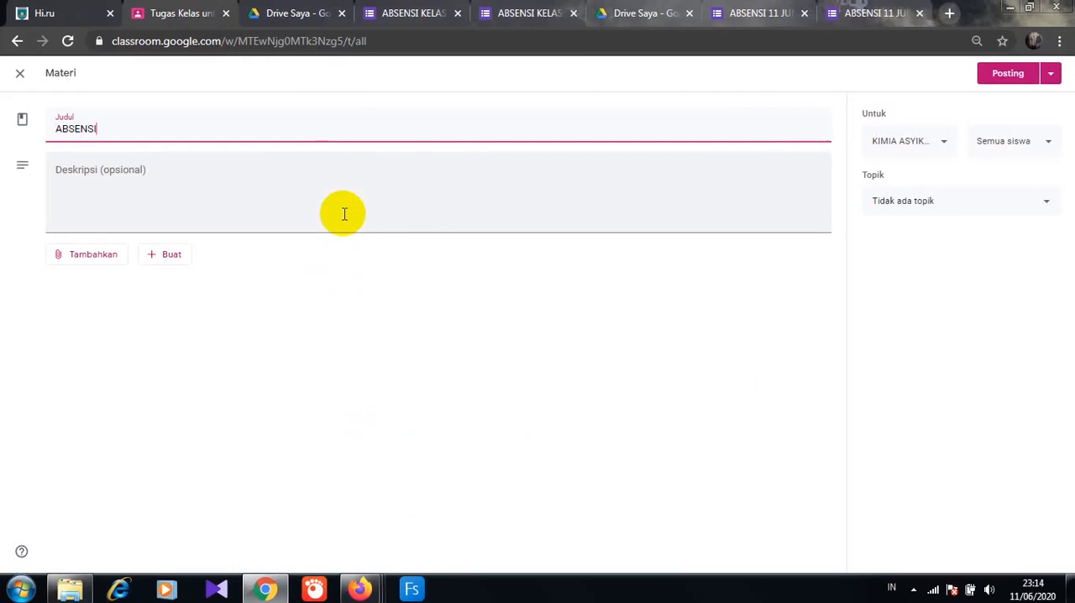
- Enter the material's description as "Isilah absen berikut dengan data yang benar"
{"action": "left_click", "coordinate": [344, 214]}
{"action": "type", "text": "Isi"}
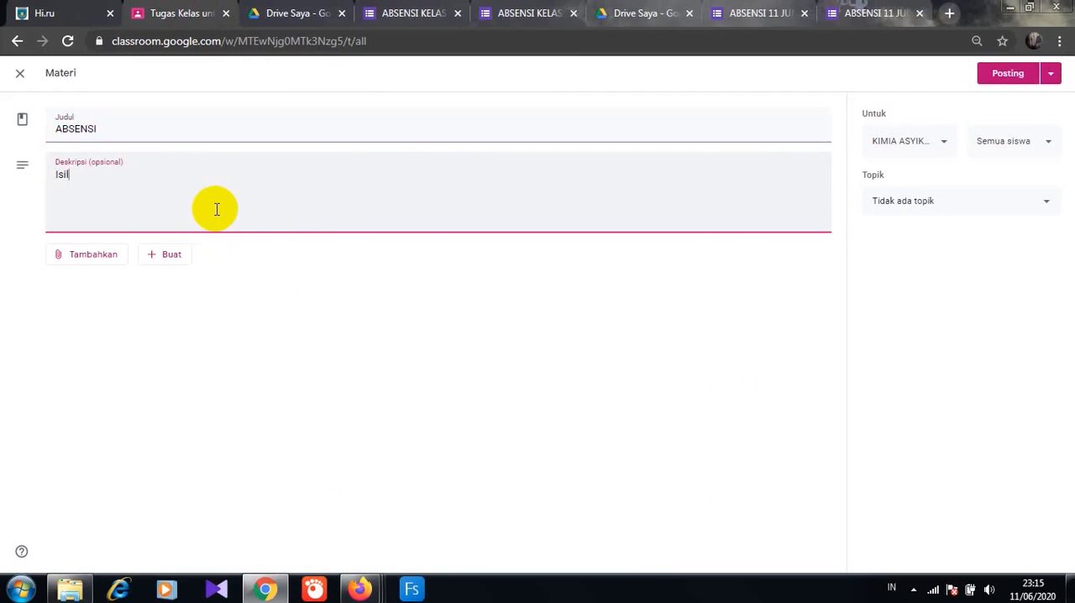
{"action": "type", "text": "lah absen berikut deng"}
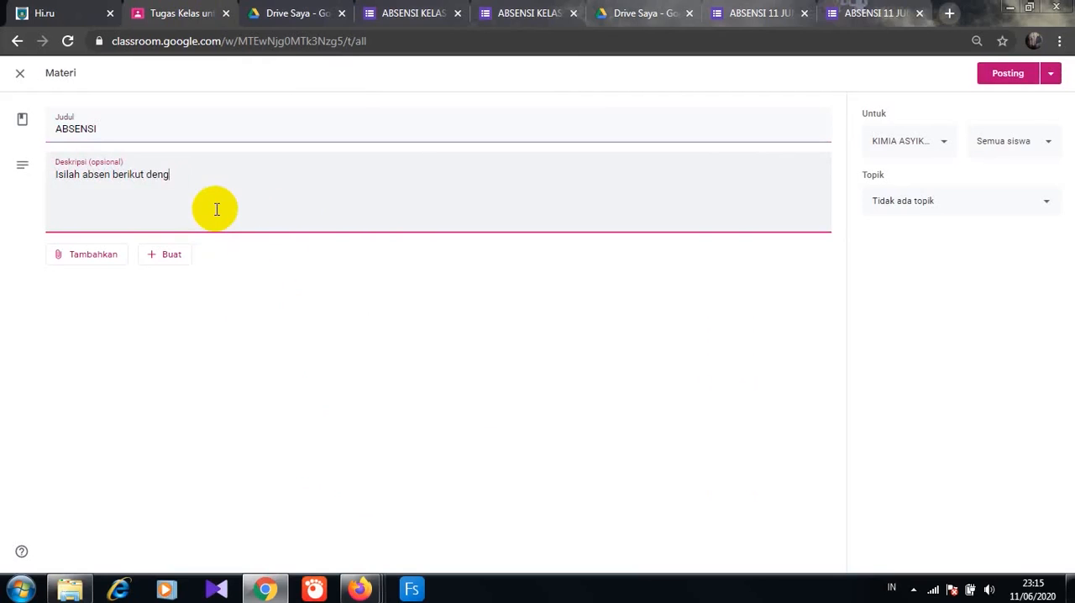
{"action": "type", "text": "an data yang benar"}
- Attach the copied link of the ABSENSI KELAS XI IPA form to the material
{"action": "left_click", "coordinate": [107, 257]}
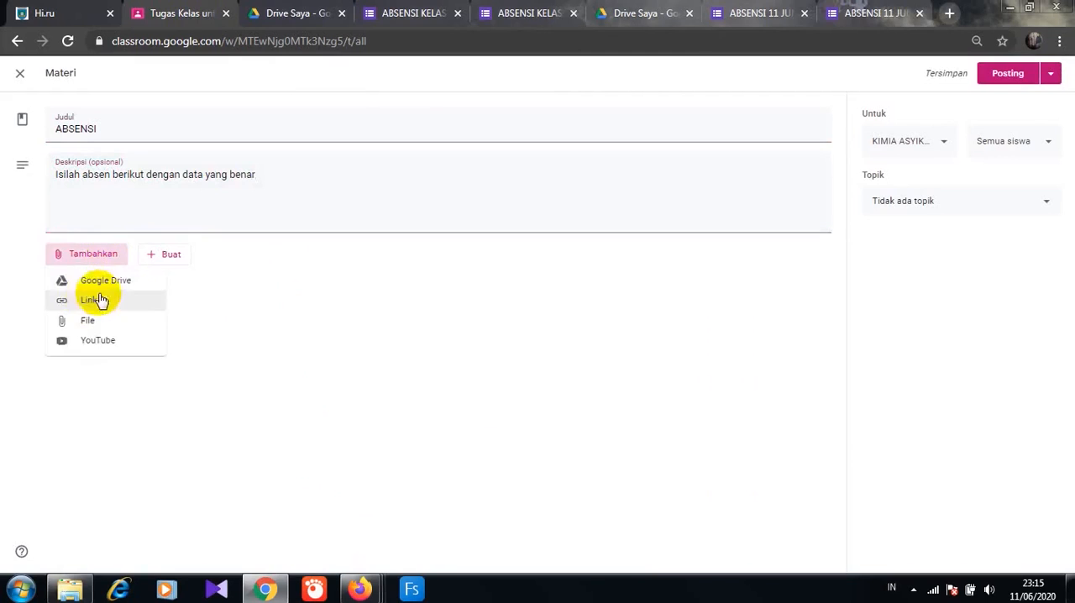
{"action": "left_click", "coordinate": [93, 299]}
{"action": "type", "text": "https://forms.gle/8vCevYoGGLEvf4aaA"}
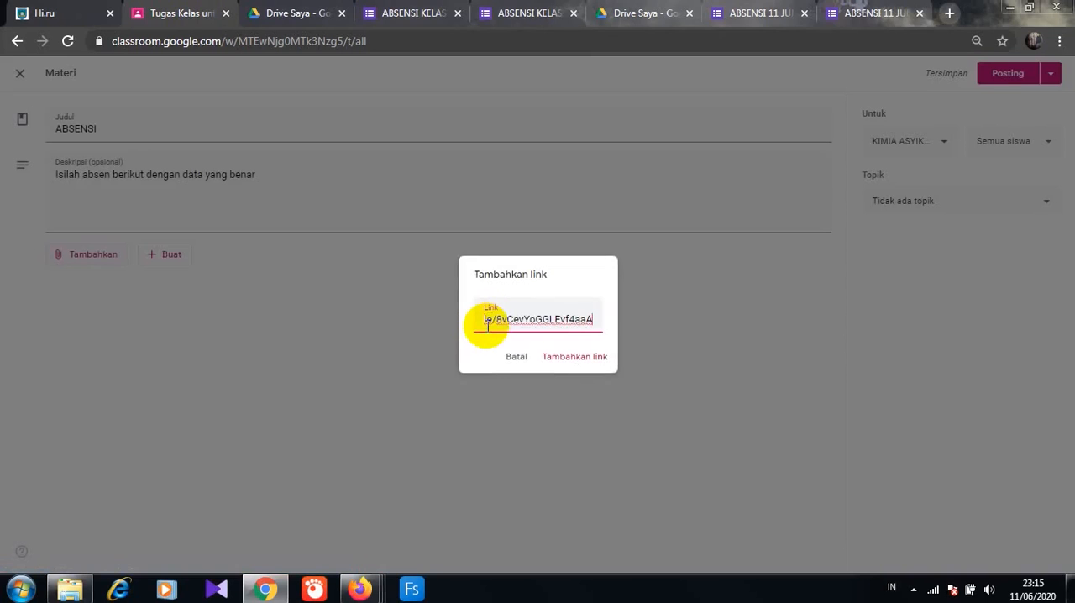
{"action": "left_click", "coordinate": [555, 358]}
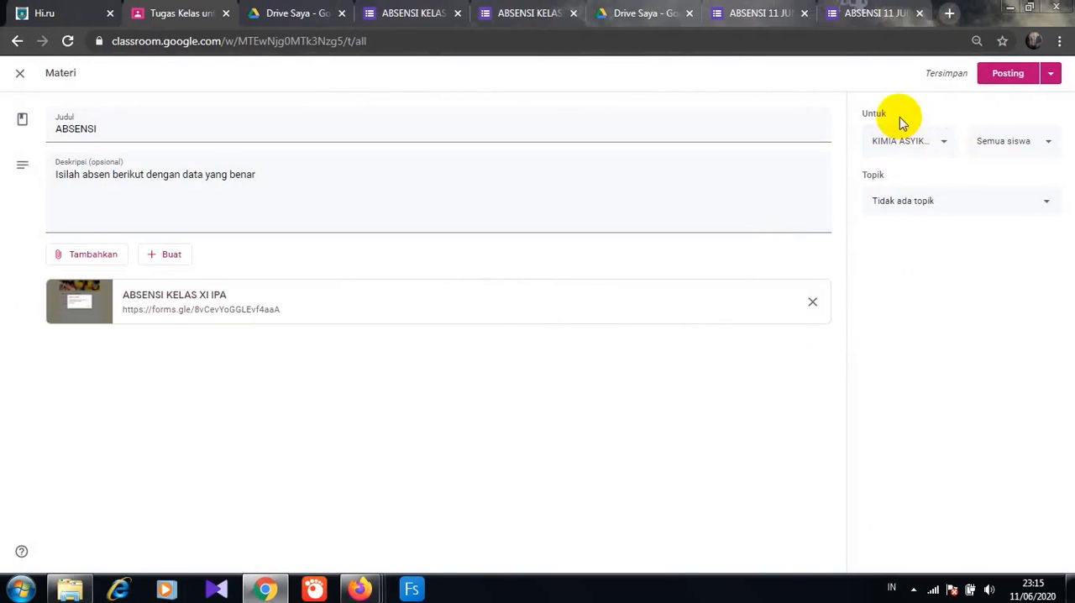
- Assign the ABSENSI material to the A.ABSENSI topic and post it to all students of KIMIA ASYIK
{"action": "left_click", "coordinate": [942, 145]}
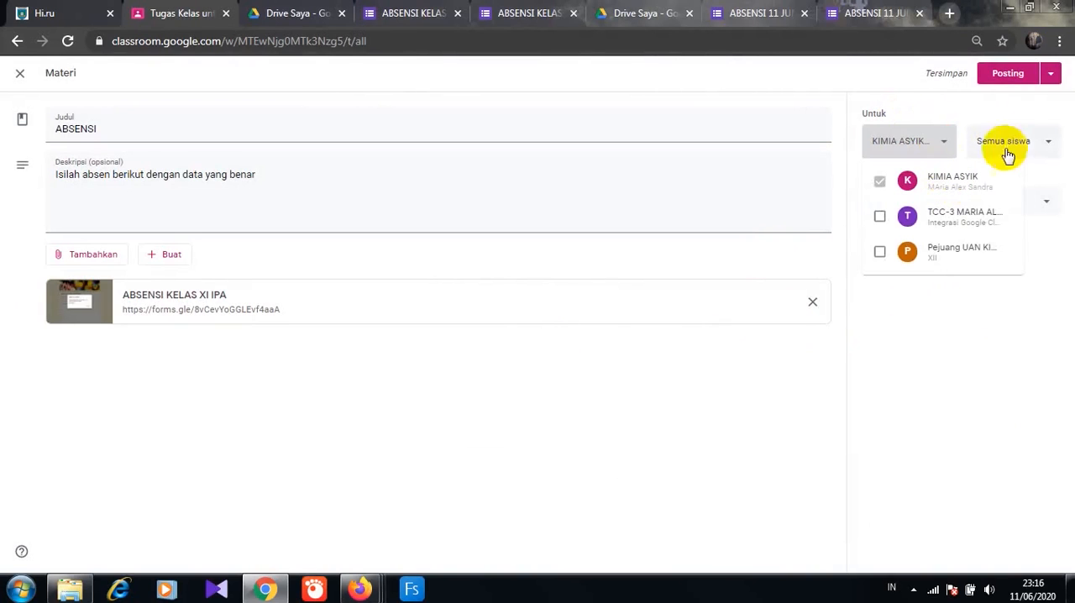
{"action": "left_click", "coordinate": [1047, 144]}
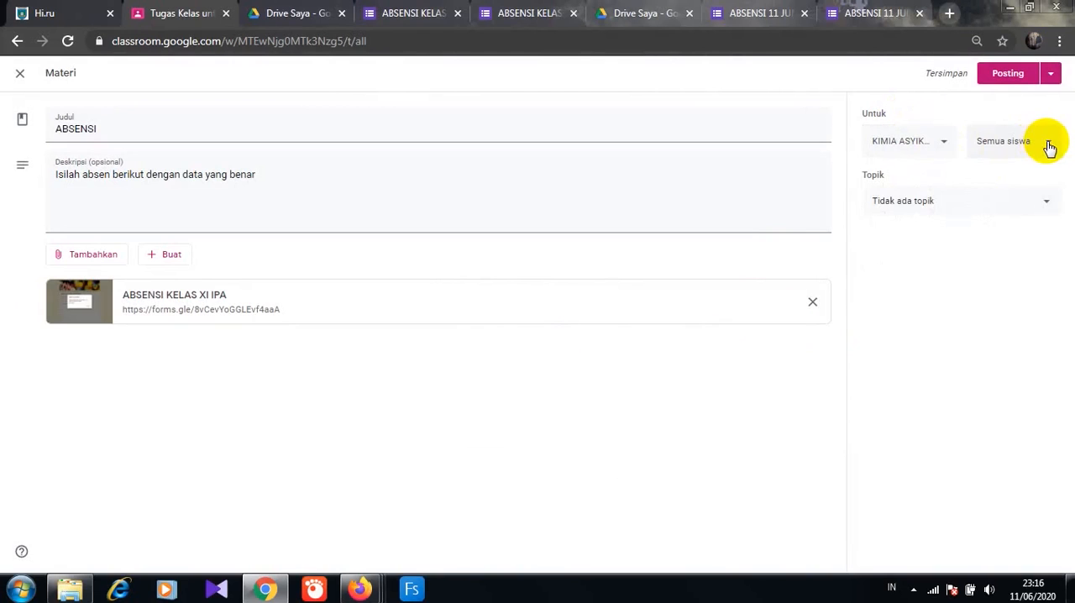
{"action": "left_click", "coordinate": [1049, 144]}
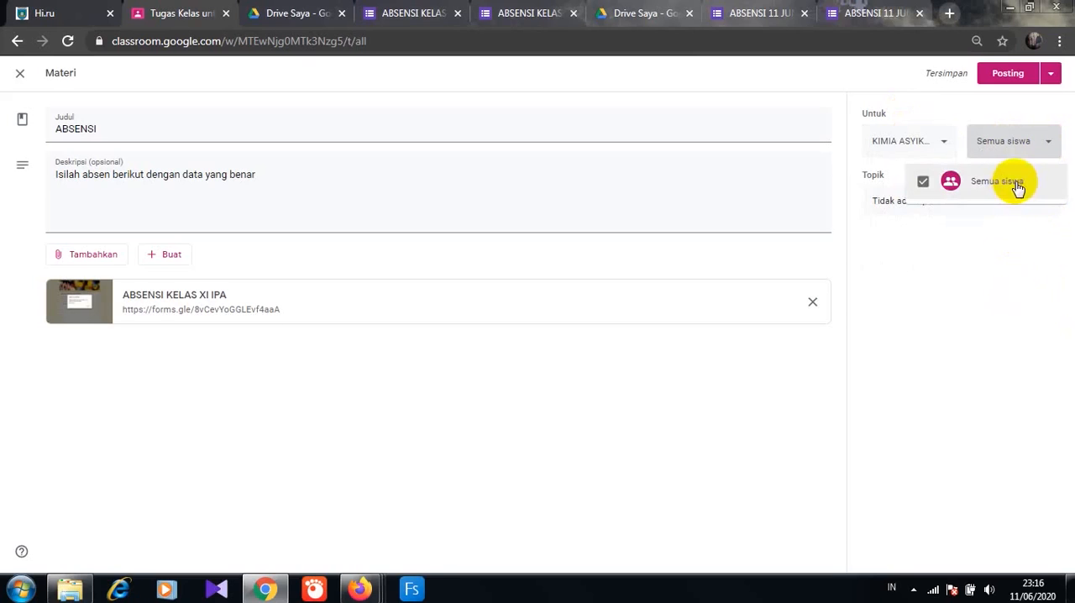
{"action": "left_click", "coordinate": [979, 355]}
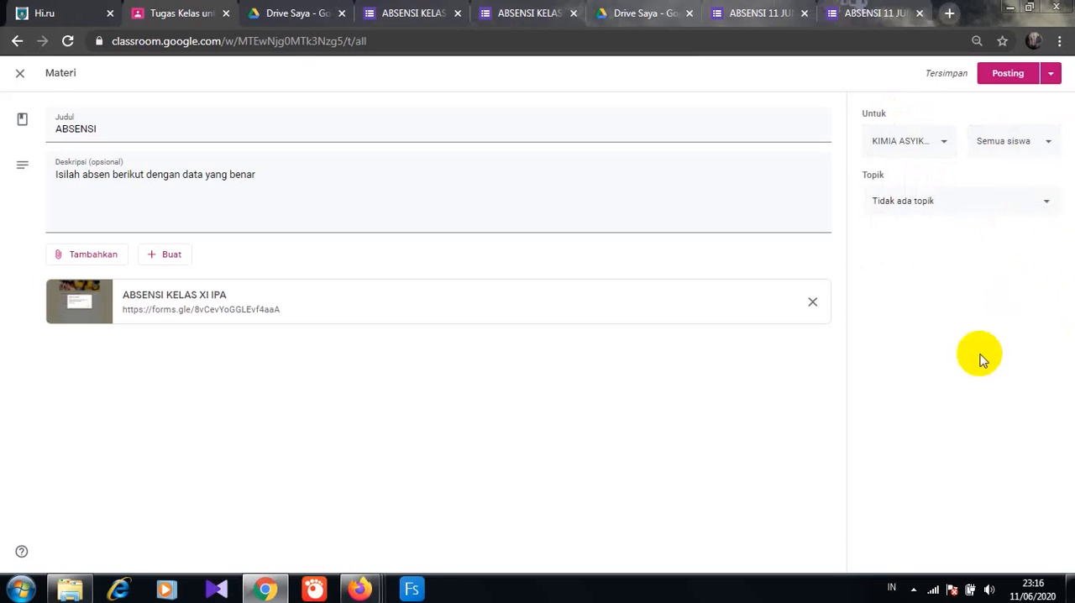
{"action": "left_click", "coordinate": [1046, 201]}
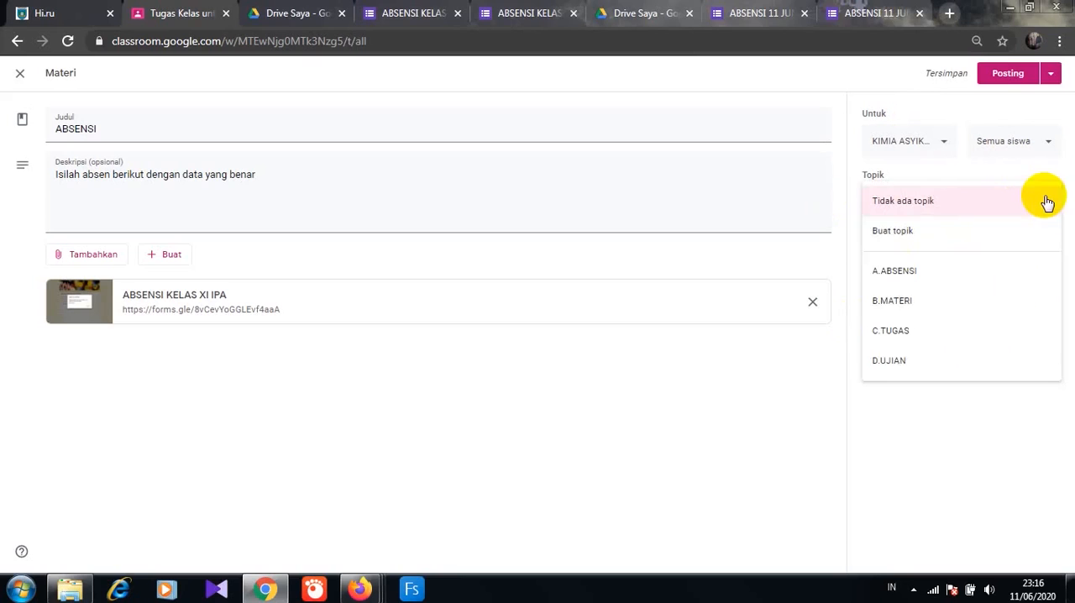
{"action": "left_click", "coordinate": [926, 280]}
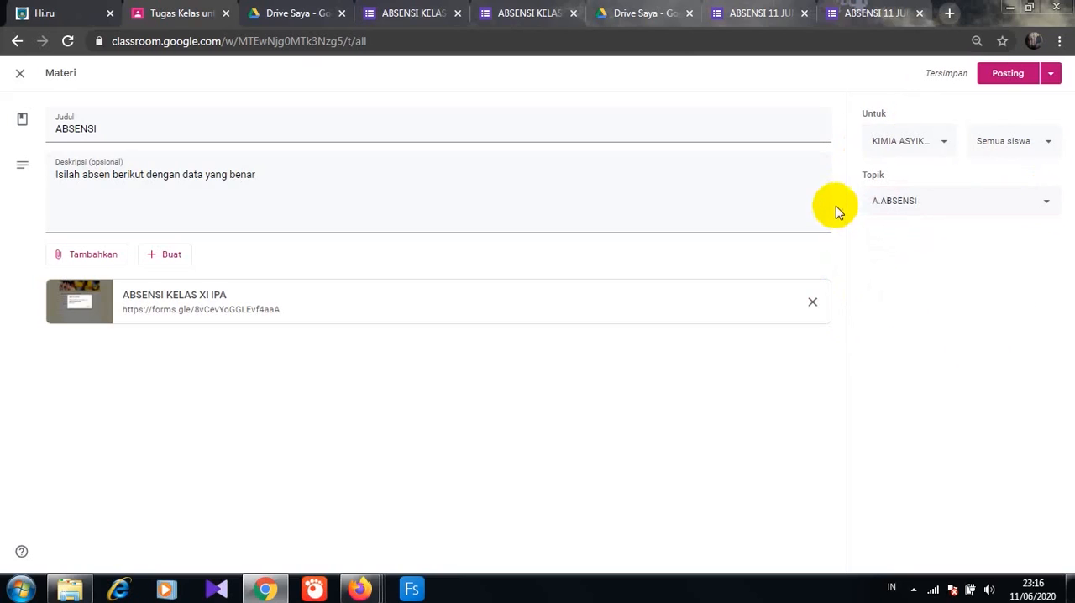
{"action": "left_click", "coordinate": [996, 78]}
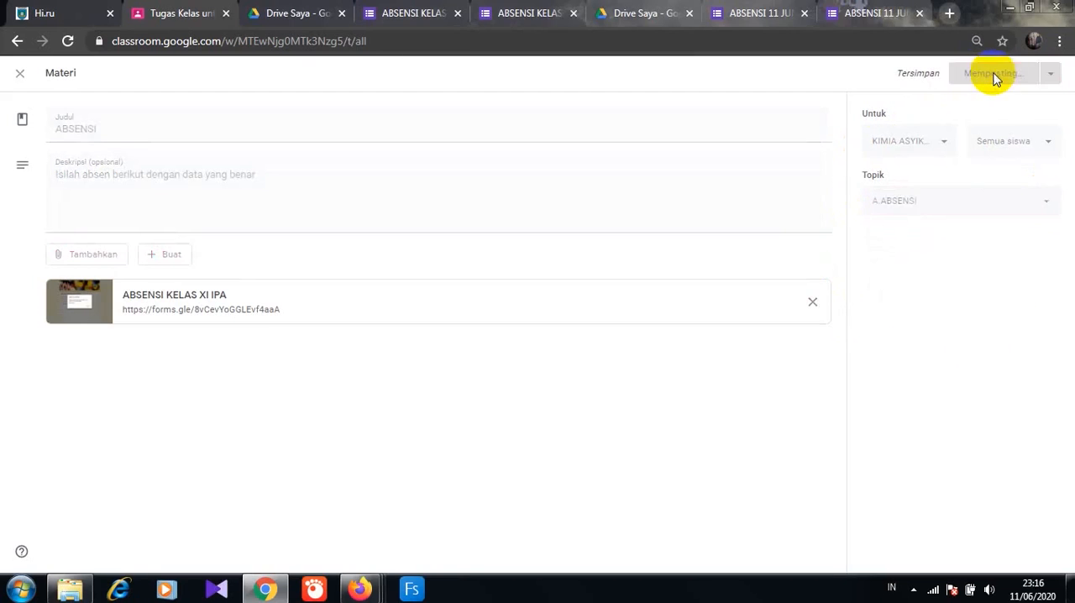
- Expand the posted ABSENSI material and check its description and attached form
{"action": "left_click", "coordinate": [471, 211]}
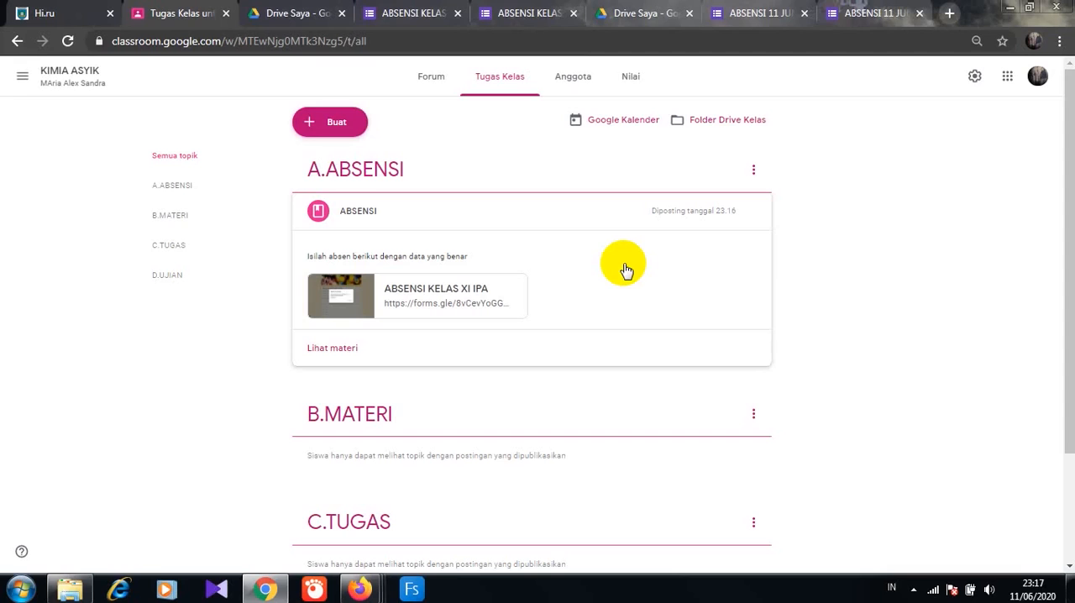
{"action": "left_click", "coordinate": [753, 413]}
{"action": "left_click", "coordinate": [569, 455]}
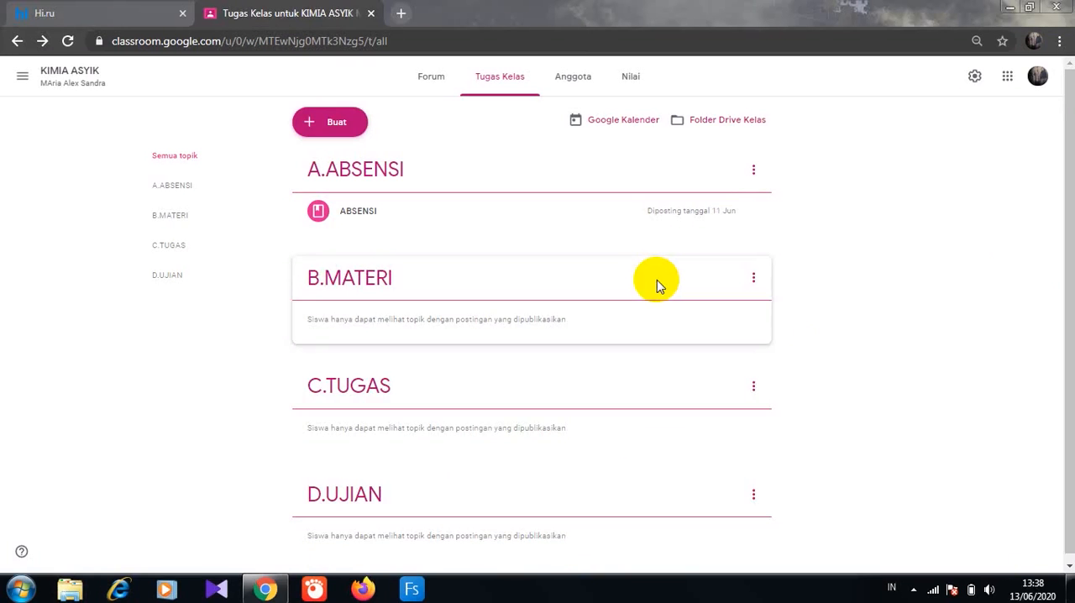
- Create another material and attach the "LATIHAN PENCEMARAN LINGKUNGAN" document from Google Drive
{"action": "left_click", "coordinate": [337, 126]}
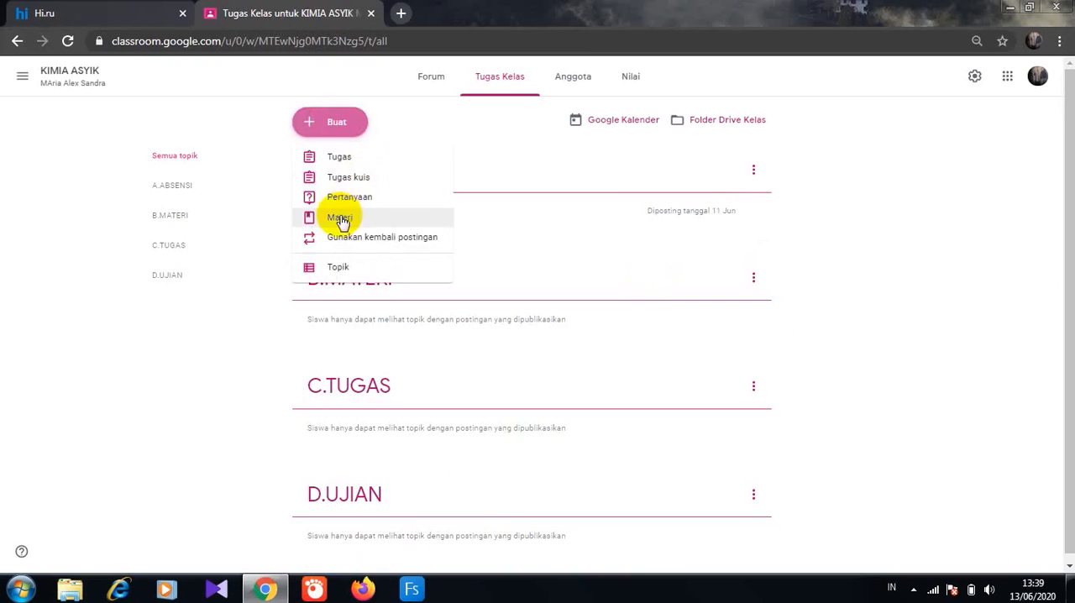
{"action": "left_click", "coordinate": [341, 216]}
{"action": "left_click", "coordinate": [80, 259]}
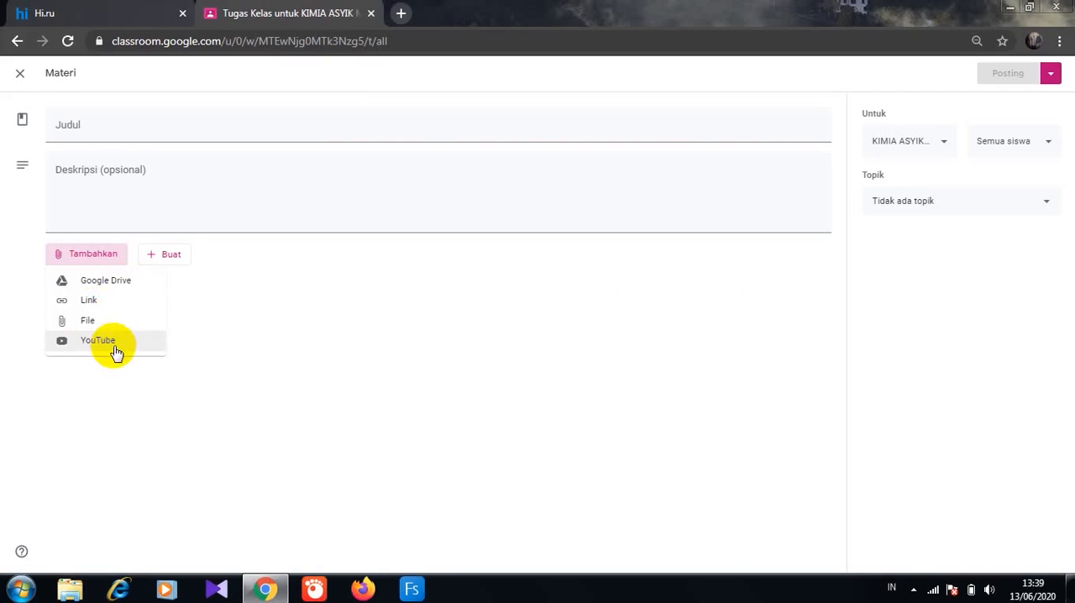
{"action": "left_click", "coordinate": [123, 284]}
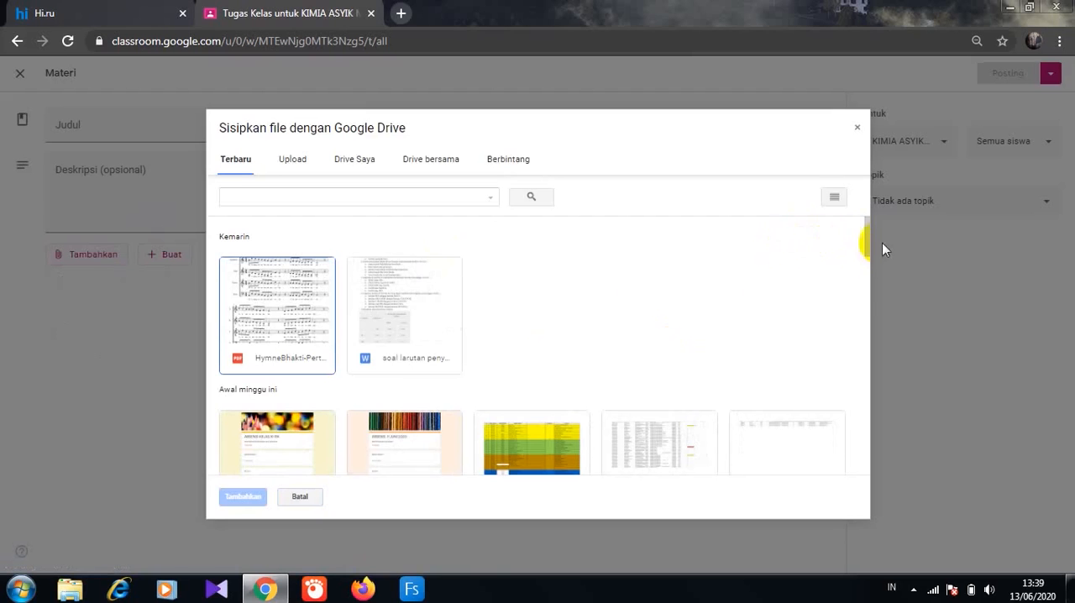
{"action": "left_click_drag", "start_coordinate": [869, 246], "coordinate": [815, 337]}
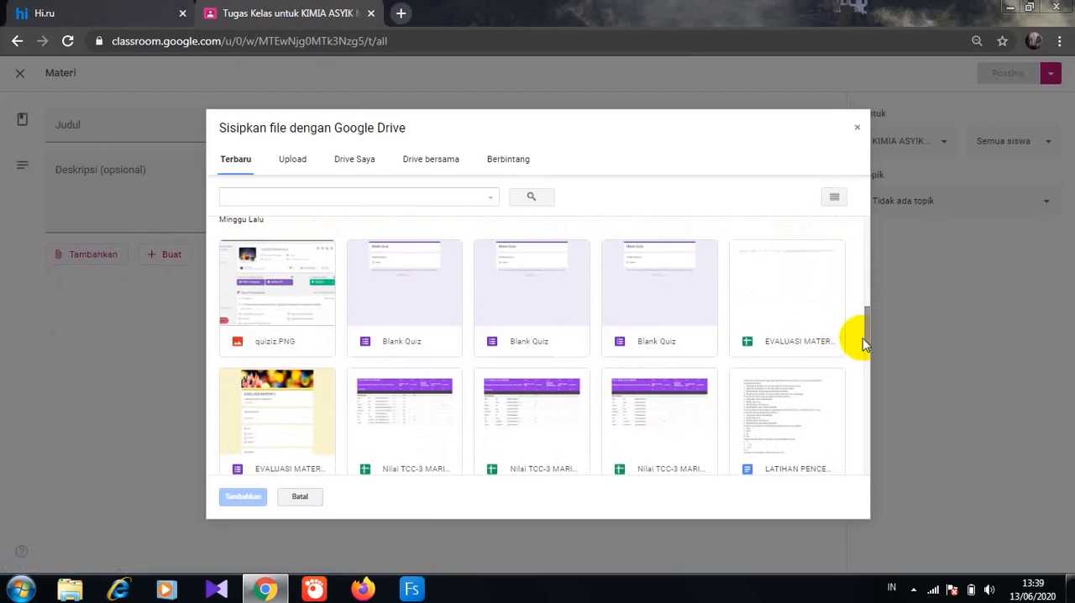
{"action": "left_click", "coordinate": [800, 463]}
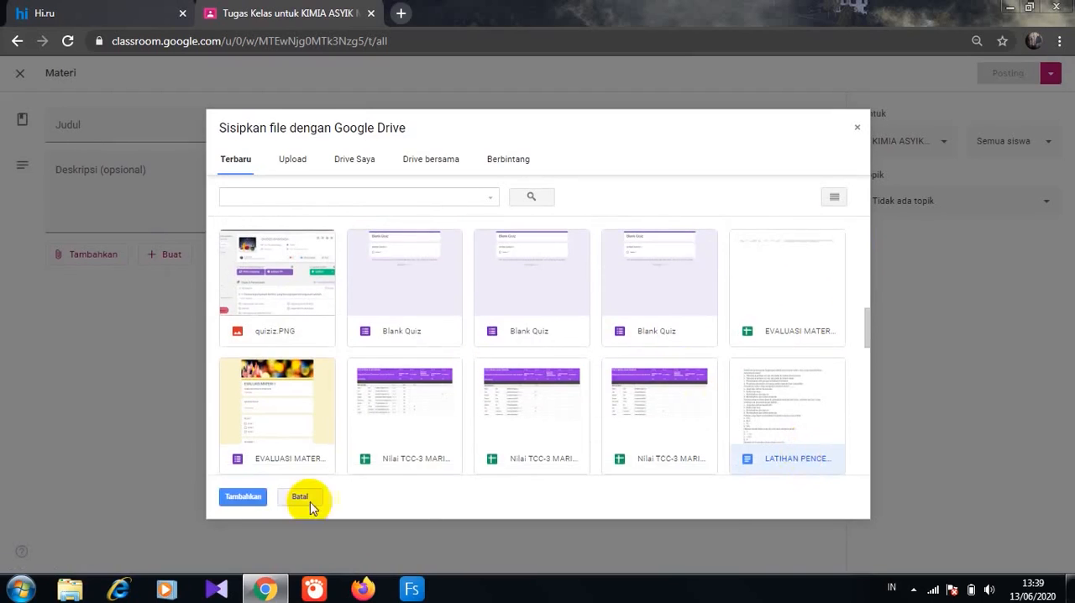
{"action": "left_click", "coordinate": [242, 498]}
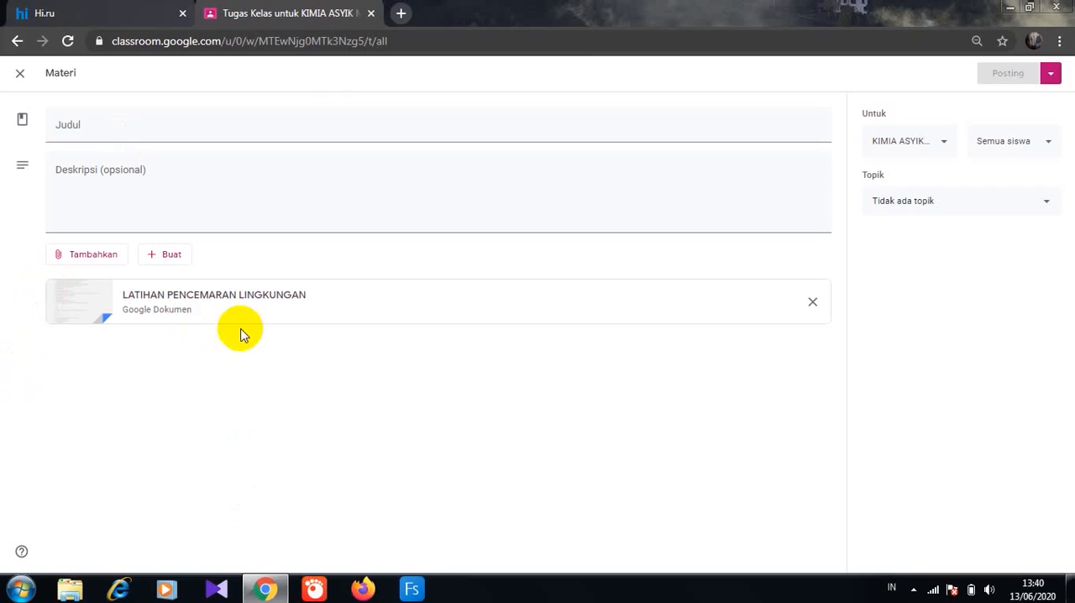
- Title the material "LATIHAN PENCEMARAN LINGKUNGAN" and describe it as "Pelajari materi ini dengan seksama"
{"action": "left_click", "coordinate": [57, 125]}
{"action": "type", "text": "LATIHAN PENCEMARAN LING"}
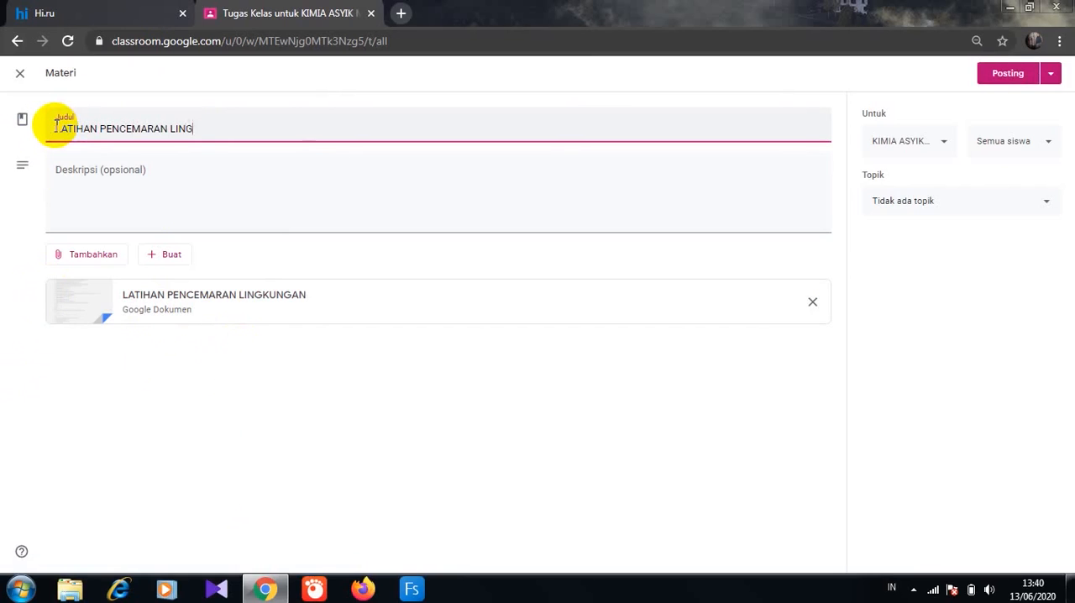
{"action": "type", "text": "KUNGAN"}
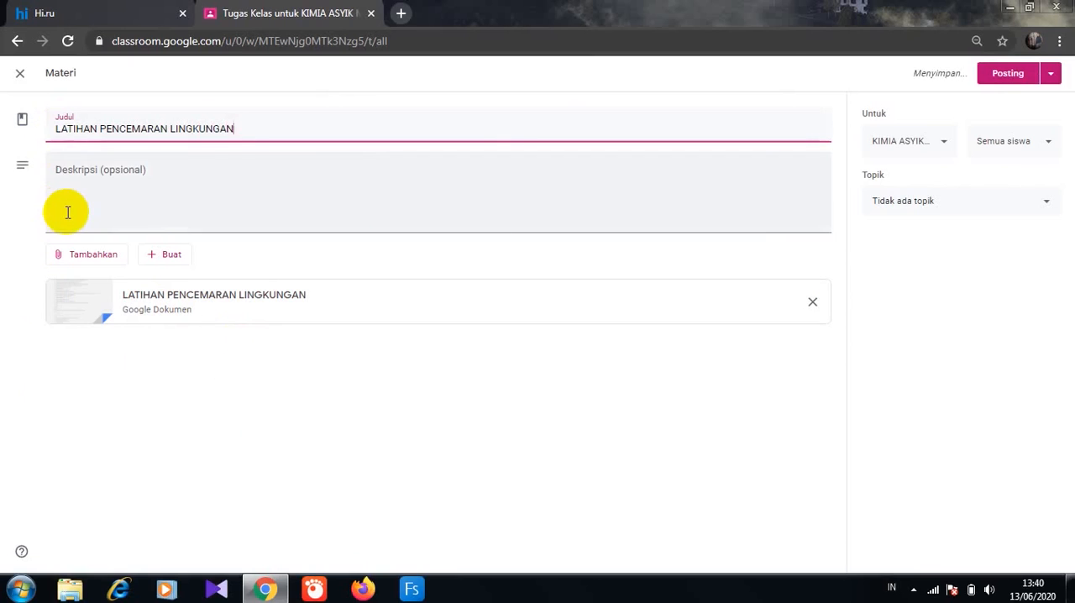
{"action": "left_click", "coordinate": [67, 213]}
{"action": "type", "text": "Pelajari ma"}
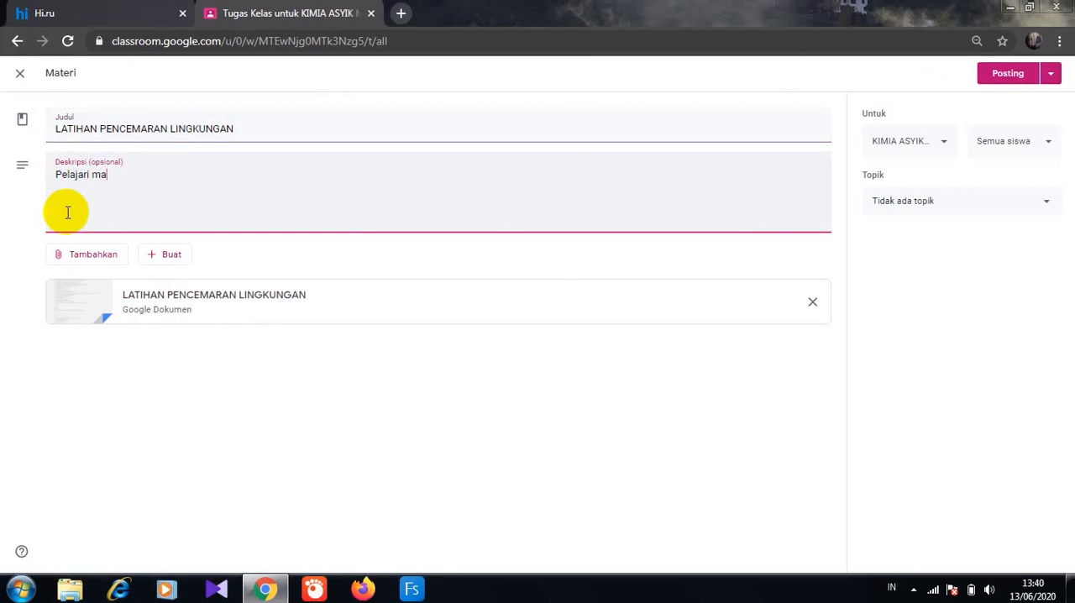
{"action": "type", "text": "tr"}
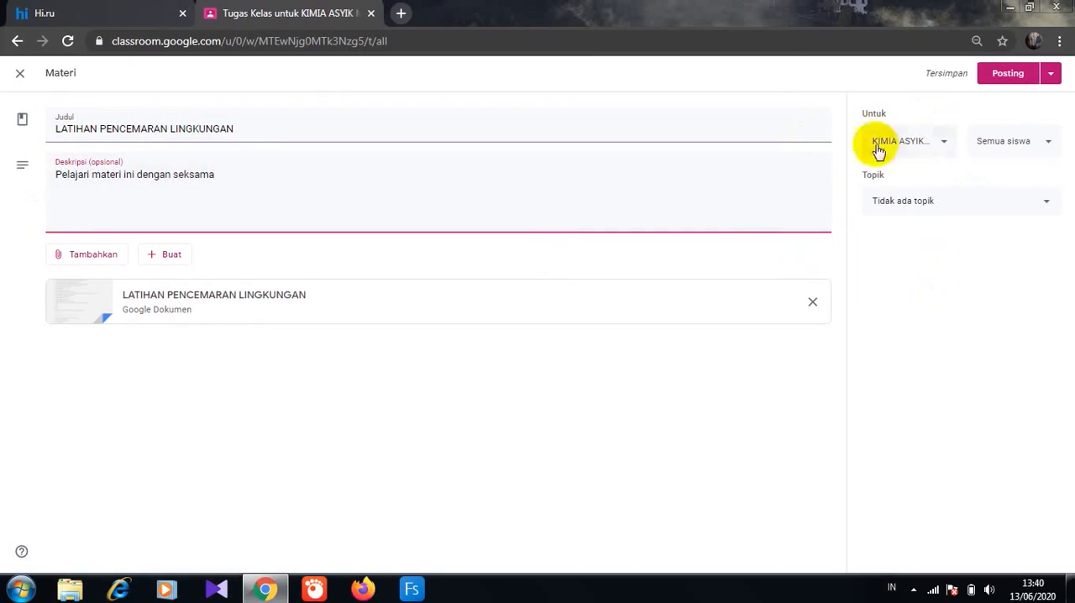
- Assign the LATIHAN PENCEMARAN LINGKUNGAN material to the B.MATERI topic and post it to all students of KIMIA ASYIK
{"action": "left_click", "coordinate": [943, 143]}
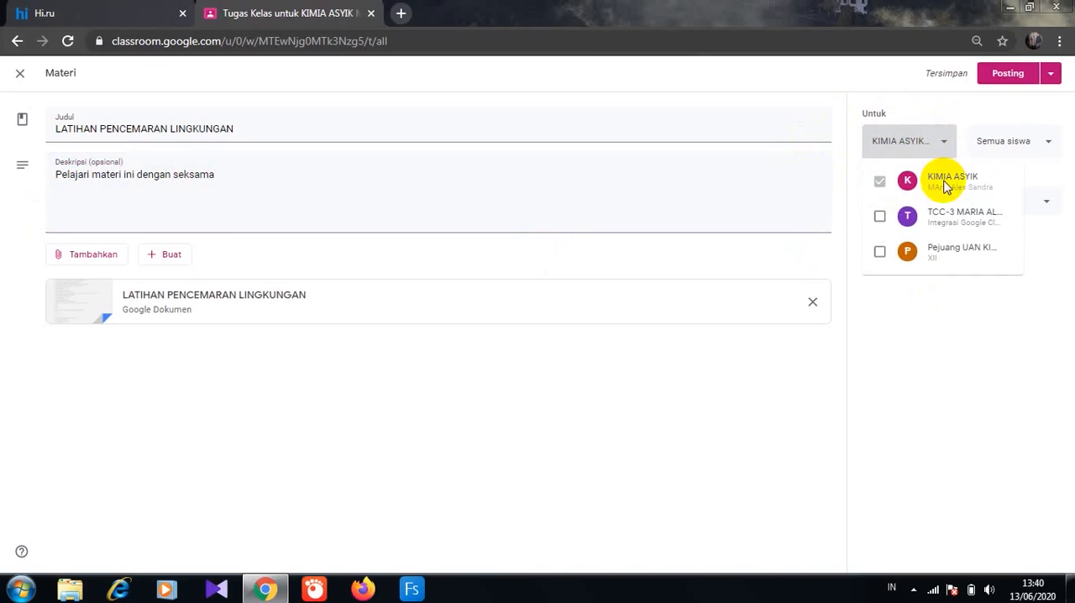
{"action": "left_click", "coordinate": [1045, 145]}
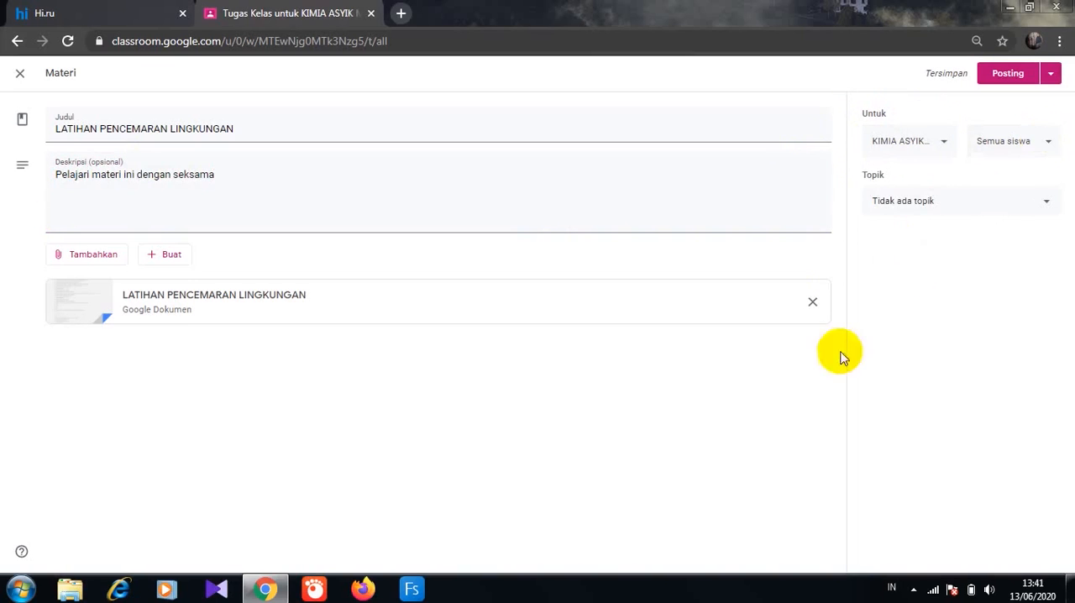
{"action": "left_click", "coordinate": [1033, 205]}
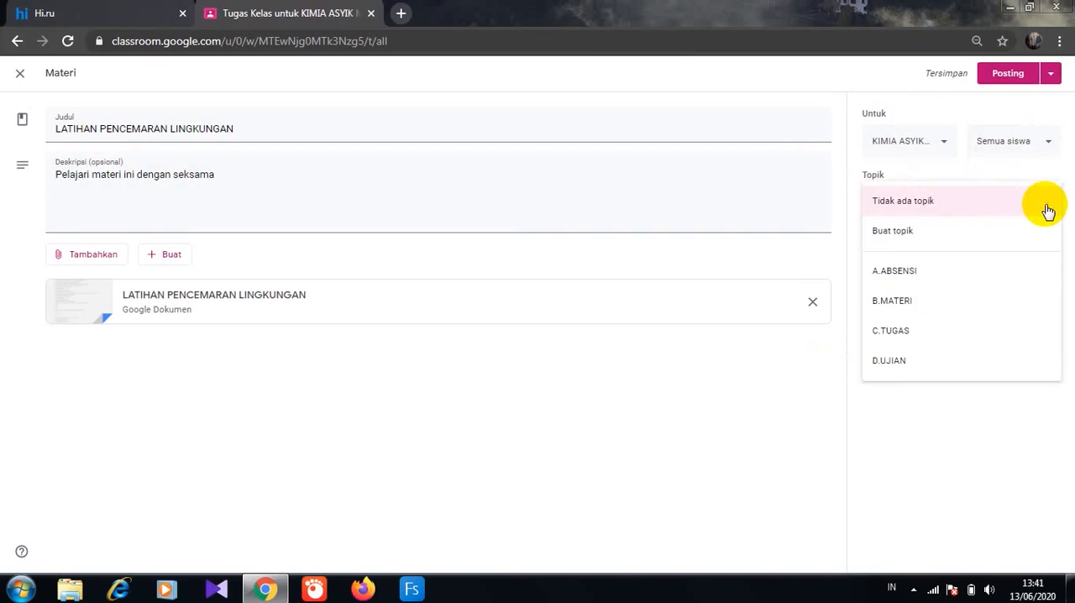
{"action": "left_click", "coordinate": [898, 304]}
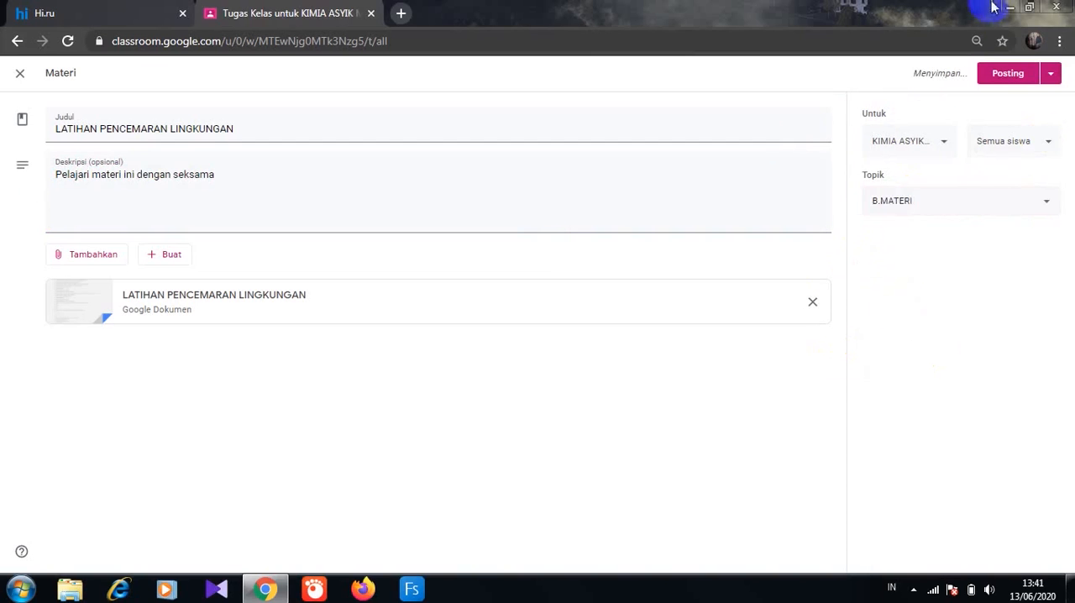
{"action": "left_click", "coordinate": [1012, 74]}
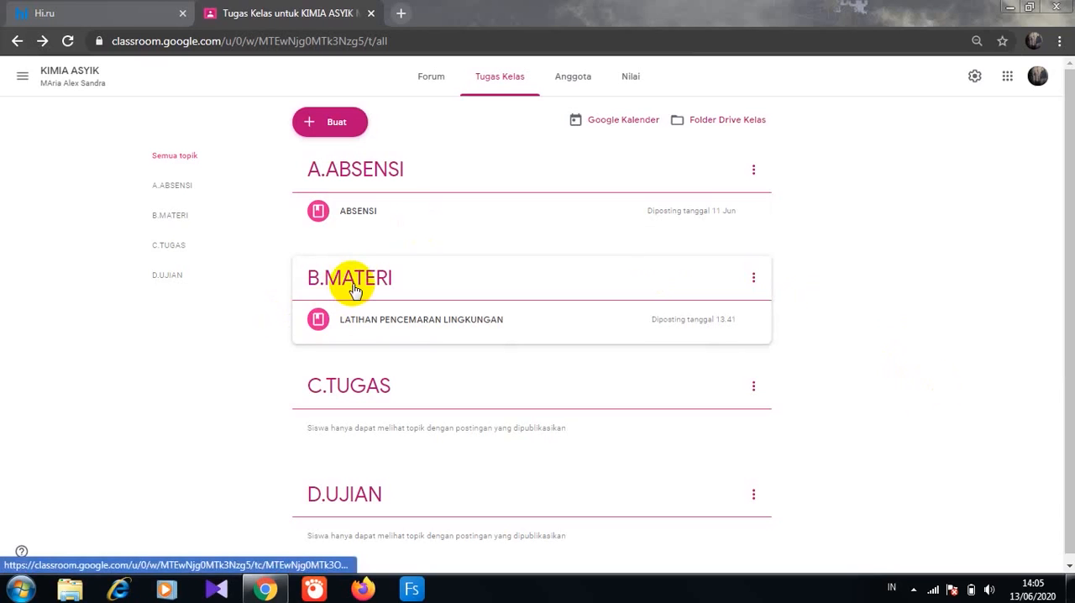
- Start a new material in the class and bring up the choices for adding an attachment
{"action": "left_click", "coordinate": [340, 123]}
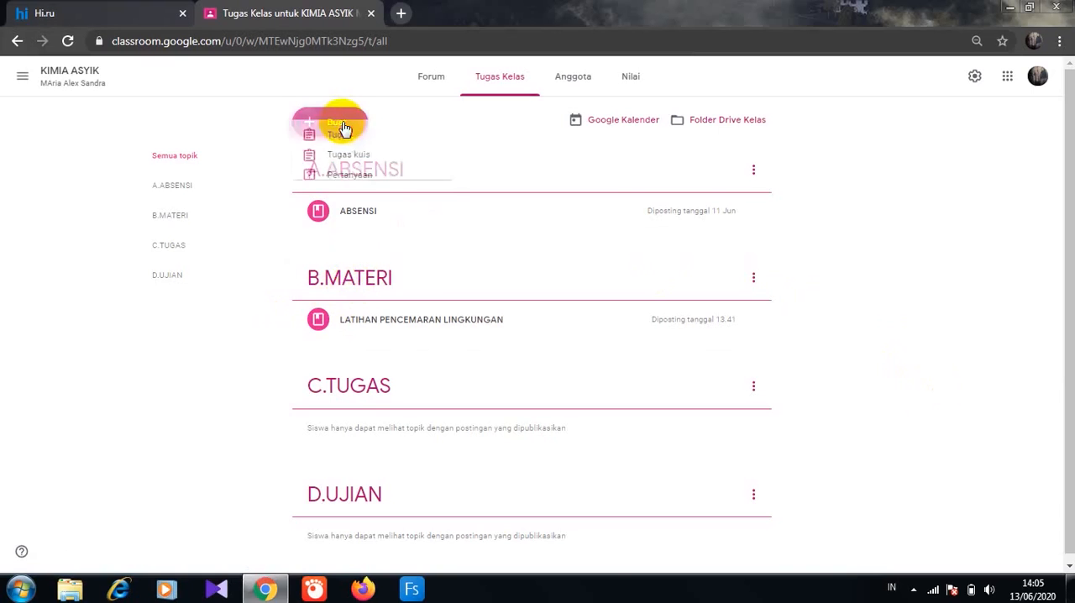
{"action": "left_click", "coordinate": [341, 218]}
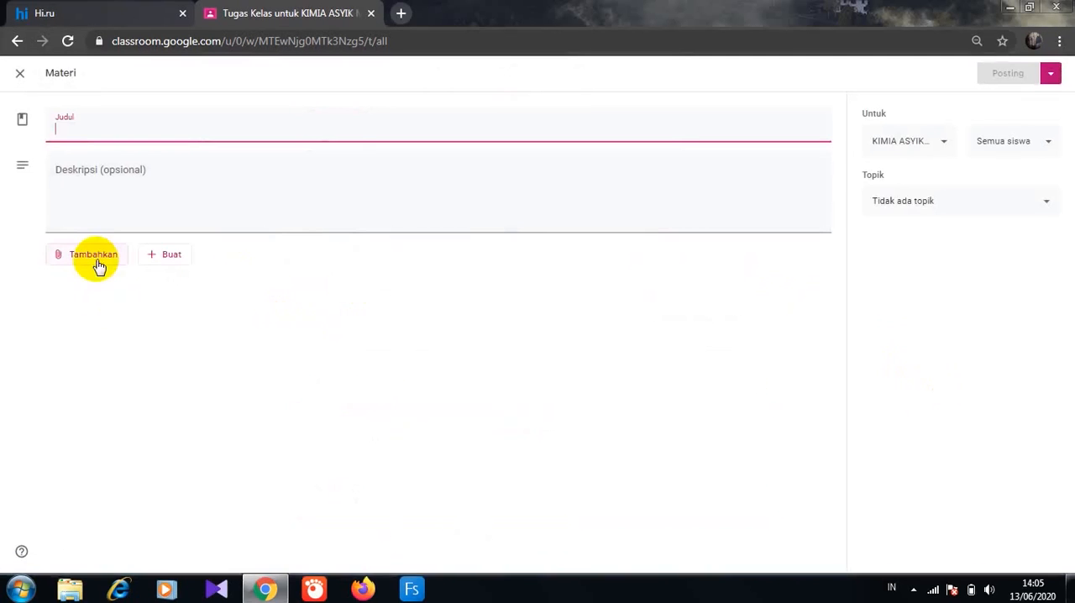
{"action": "left_click", "coordinate": [97, 264]}
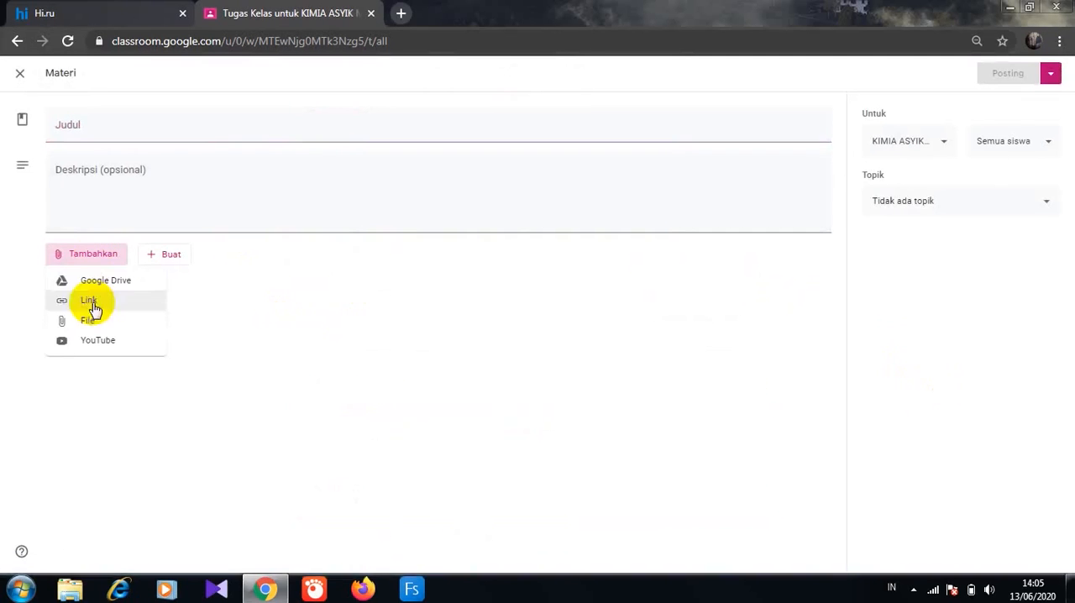
- Open Google Drive in a new tab and bring up the sharing link settings of HymneBhakti-Pertiwi_Note_Balok.pdf
{"action": "left_click", "coordinate": [401, 16]}
{"action": "left_click", "coordinate": [1012, 106]}
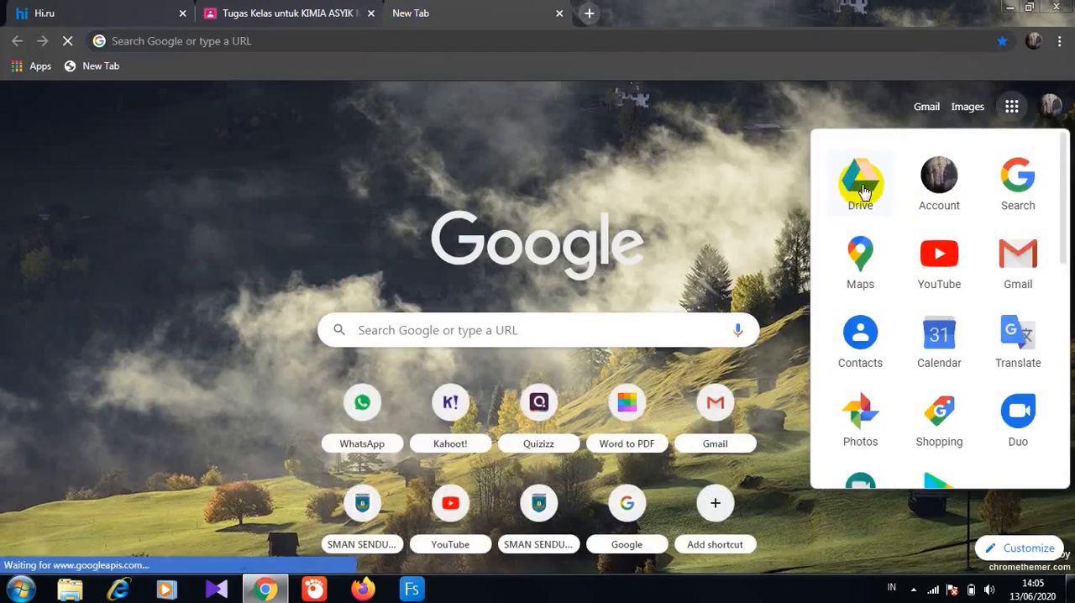
{"action": "left_click", "coordinate": [858, 181]}
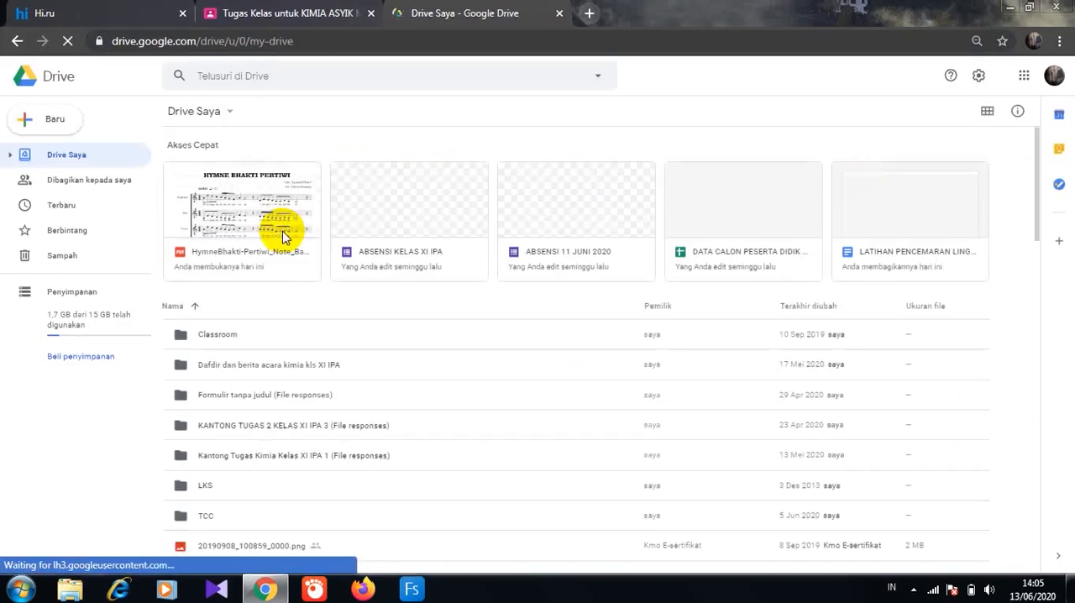
{"action": "left_click", "coordinate": [282, 235]}
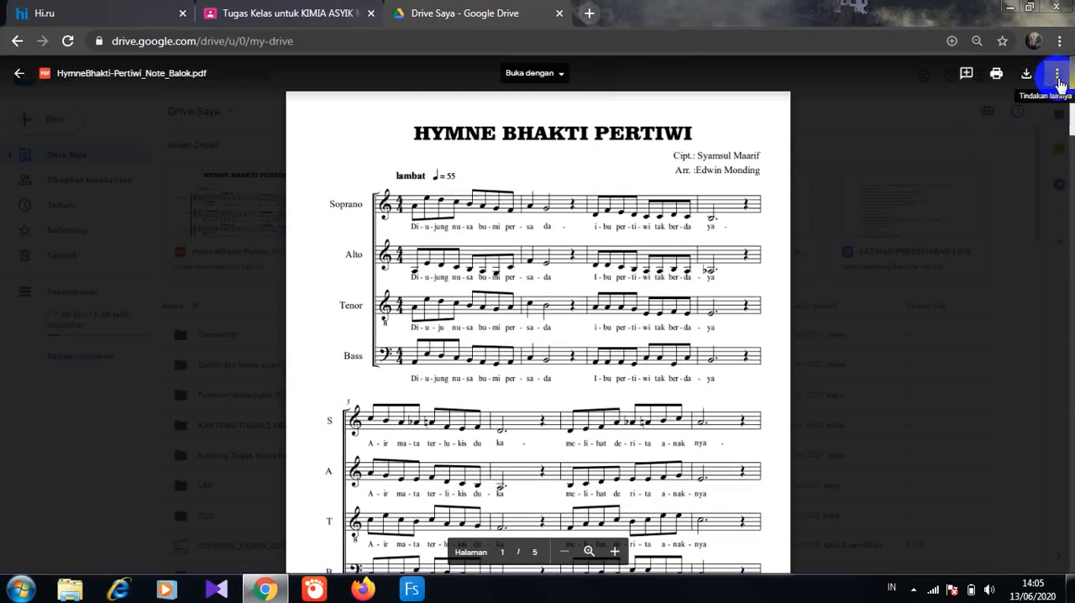
{"action": "left_click", "coordinate": [1057, 76]}
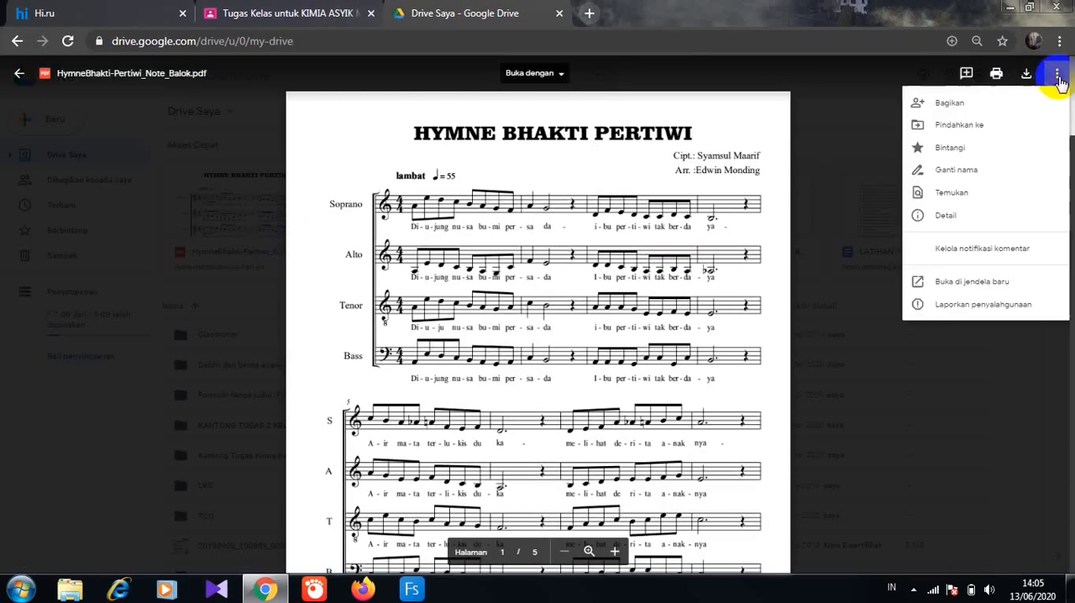
{"action": "left_click", "coordinate": [964, 105]}
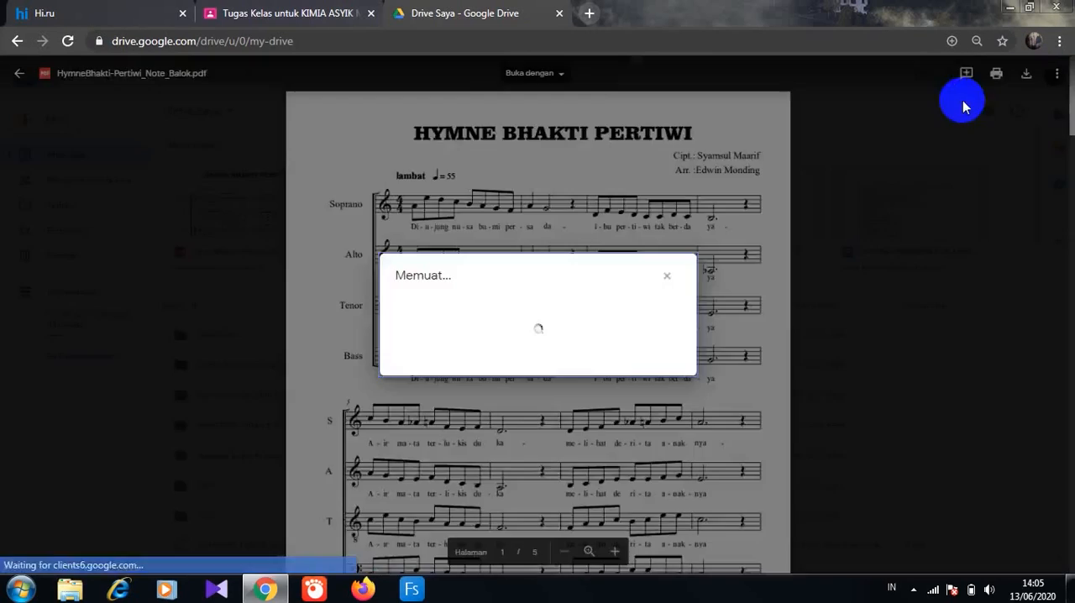
{"action": "left_click", "coordinate": [368, 382]}
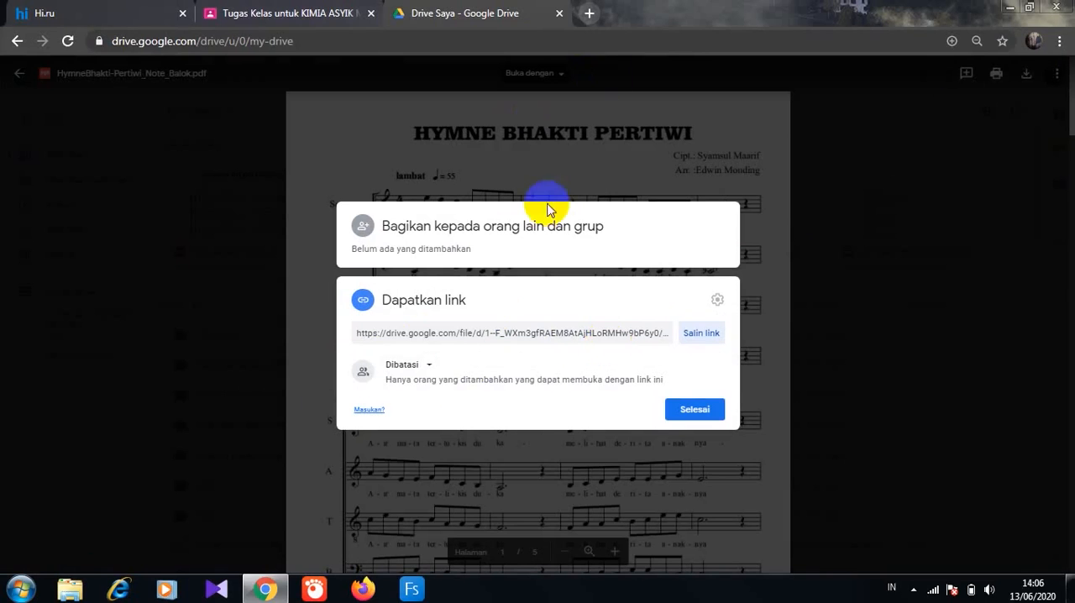
- Search for "bitly login" in a new tab, open the Bitly site and start creating a short link
{"action": "left_click", "coordinate": [589, 14]}
{"action": "type", "text": "bitly"}
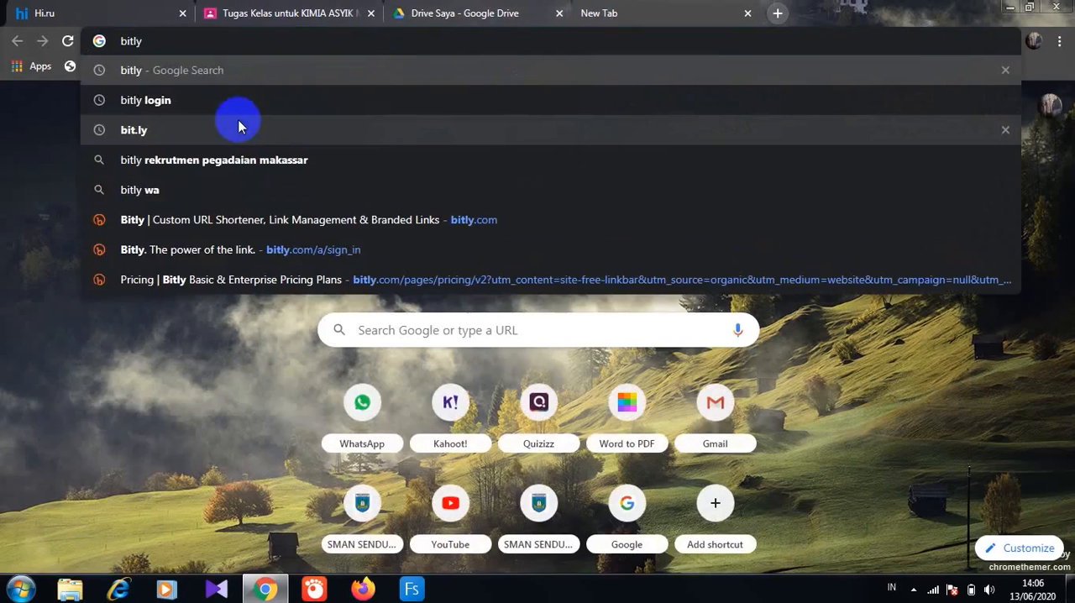
{"action": "left_click", "coordinate": [149, 99]}
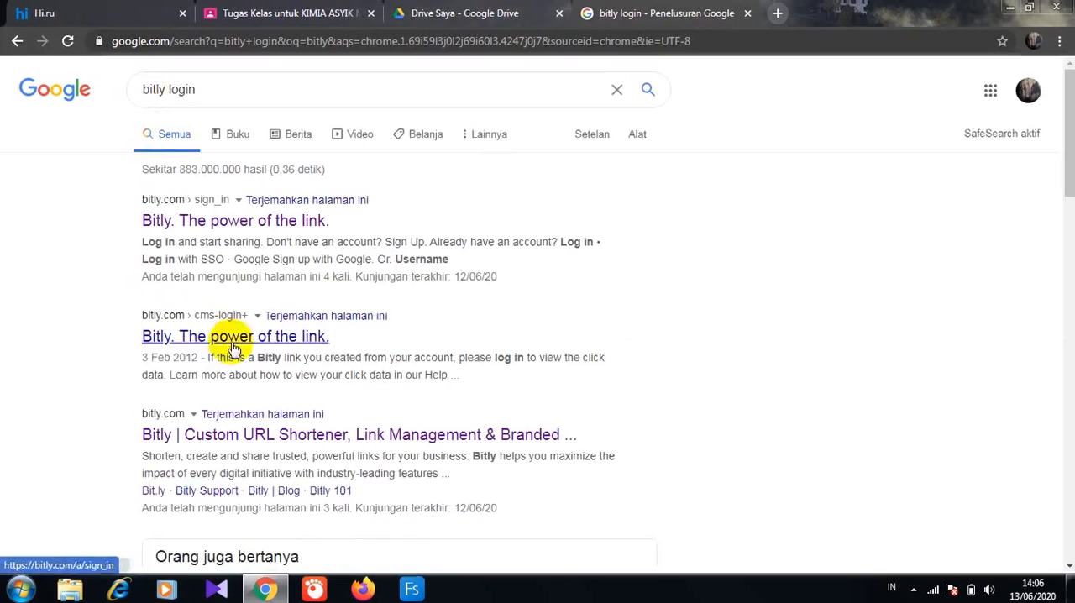
{"action": "left_click", "coordinate": [166, 438]}
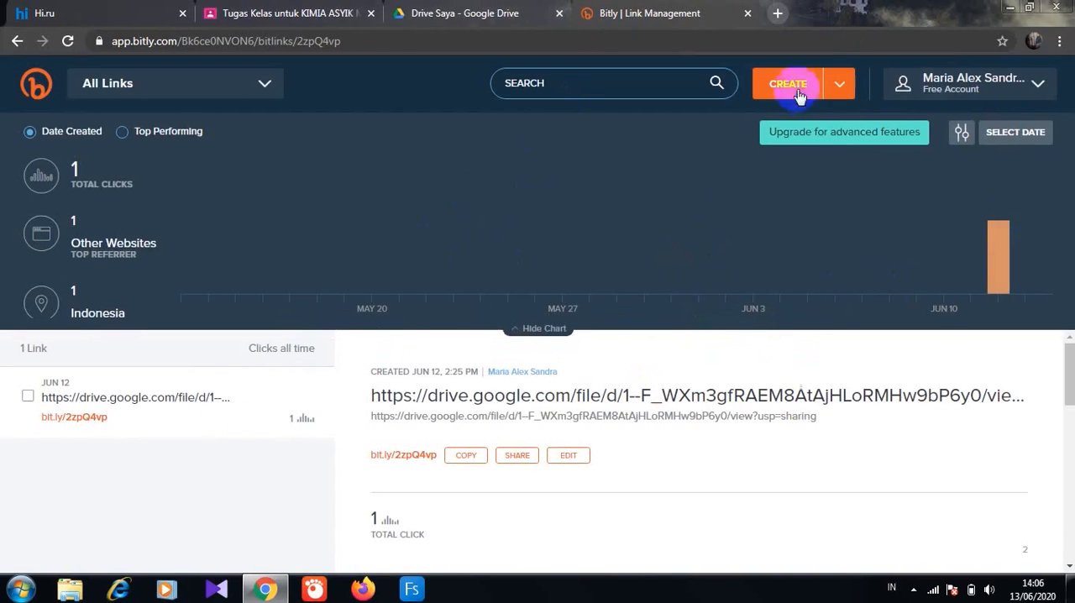
{"action": "left_click", "coordinate": [839, 84]}
{"action": "left_click", "coordinate": [792, 83]}
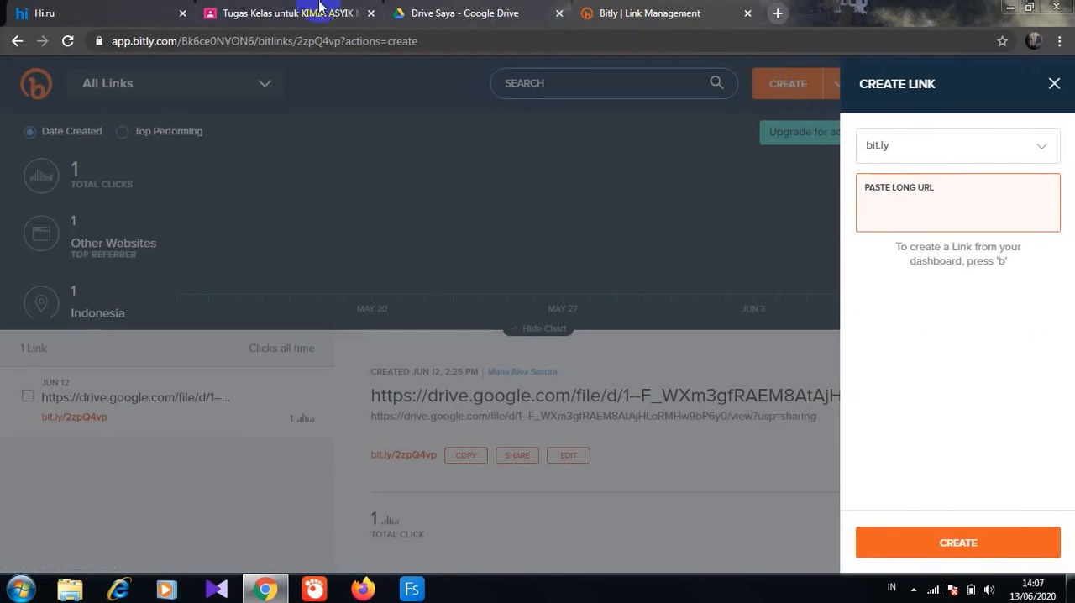
- Shorten the Google Drive sharing link of the hymn PDF in Bitly and copy the resulting short link
{"action": "left_click", "coordinate": [460, 16]}
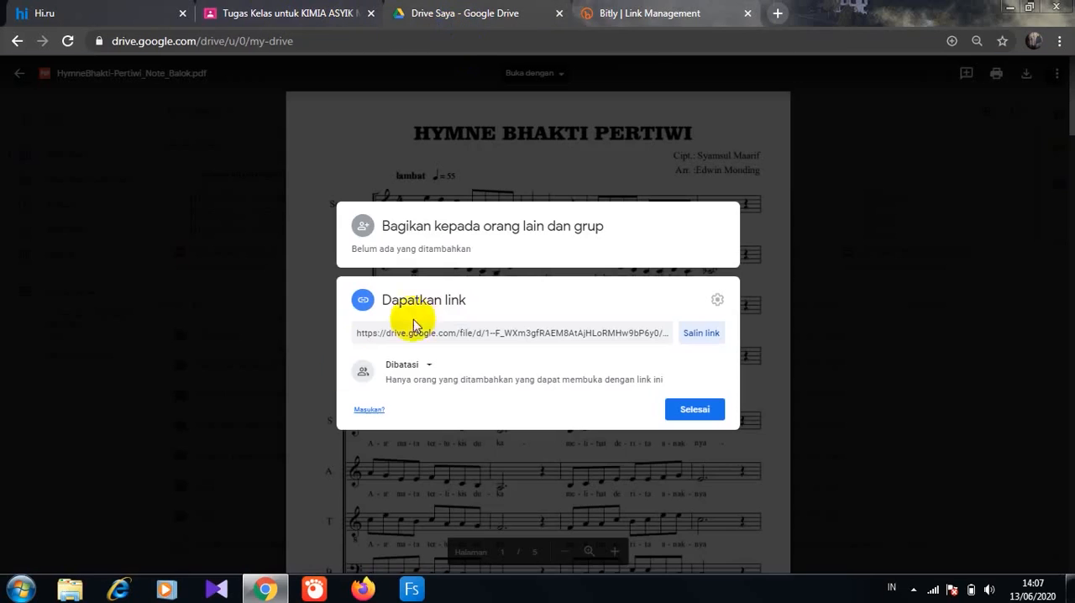
{"action": "left_click", "coordinate": [700, 333]}
{"action": "left_click", "coordinate": [669, 13]}
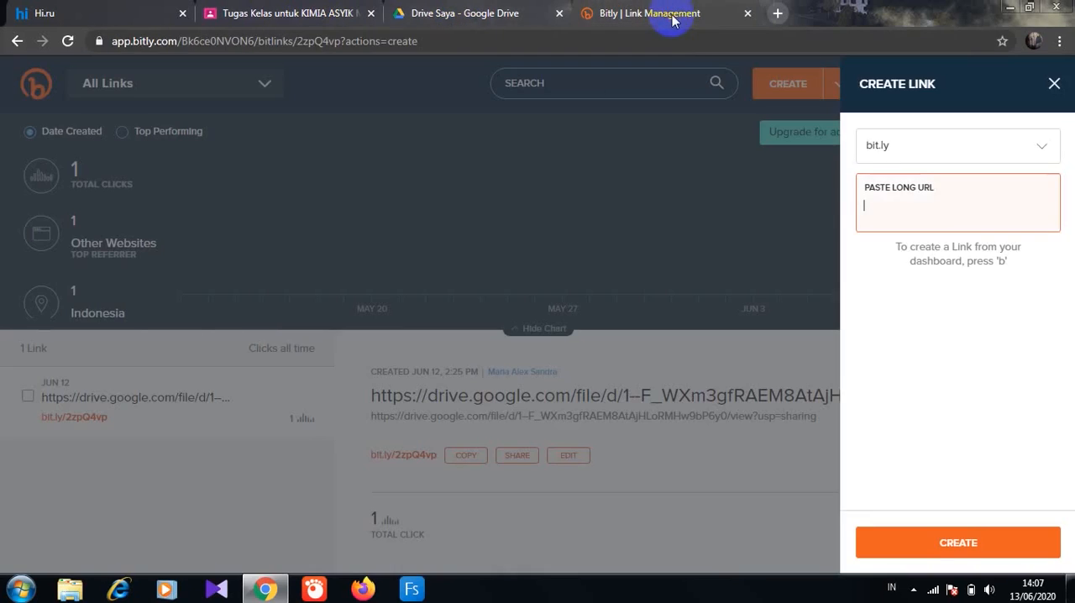
{"action": "left_click", "coordinate": [863, 207]}
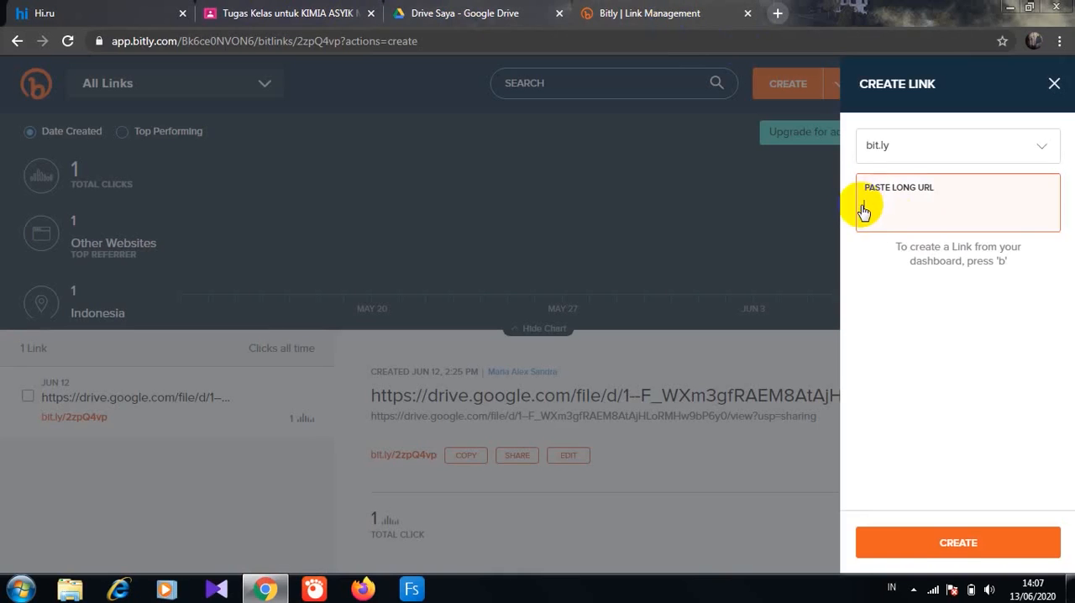
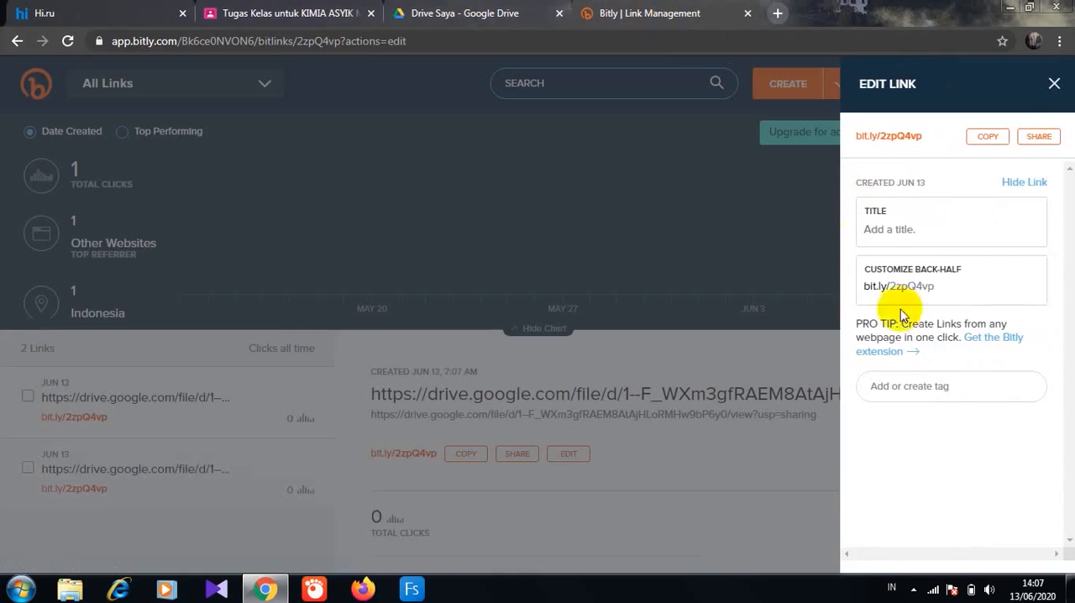
{"action": "left_click", "coordinate": [989, 137]}
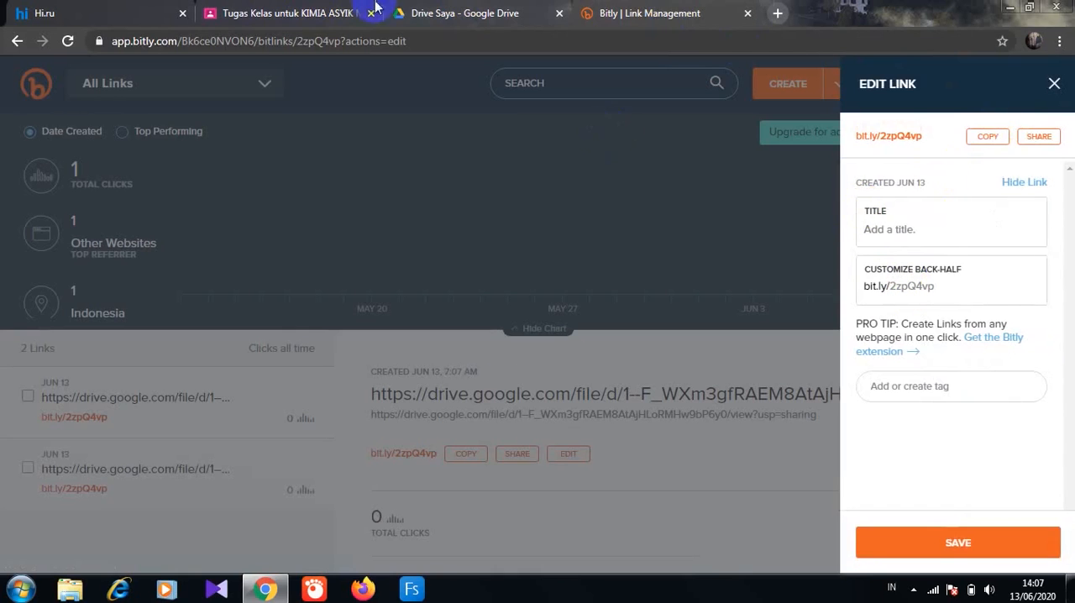
{"action": "left_click", "coordinate": [333, 17]}
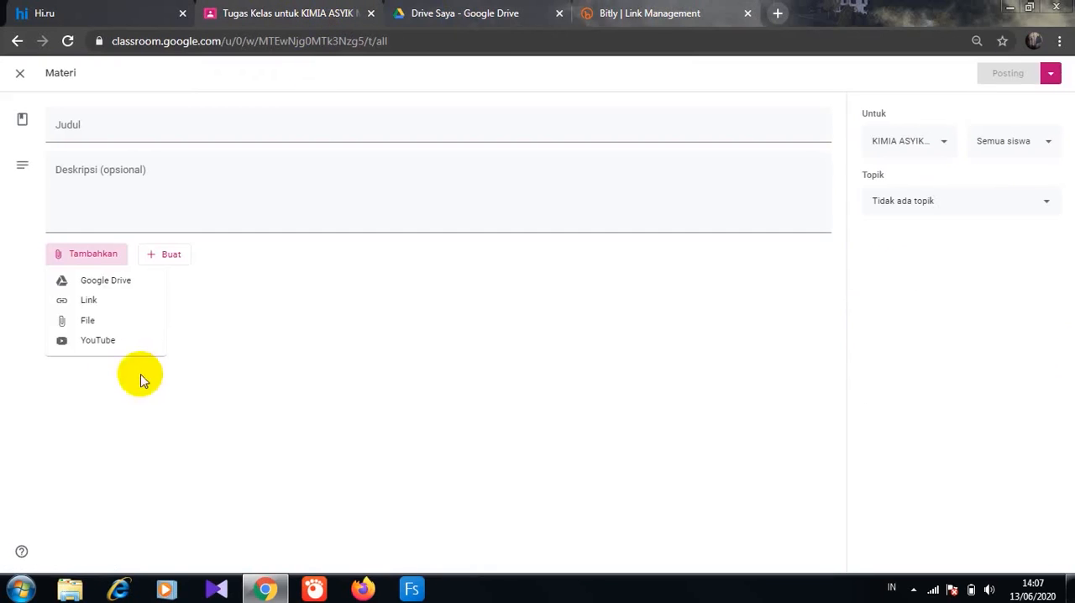
{"action": "left_click", "coordinate": [88, 308]}
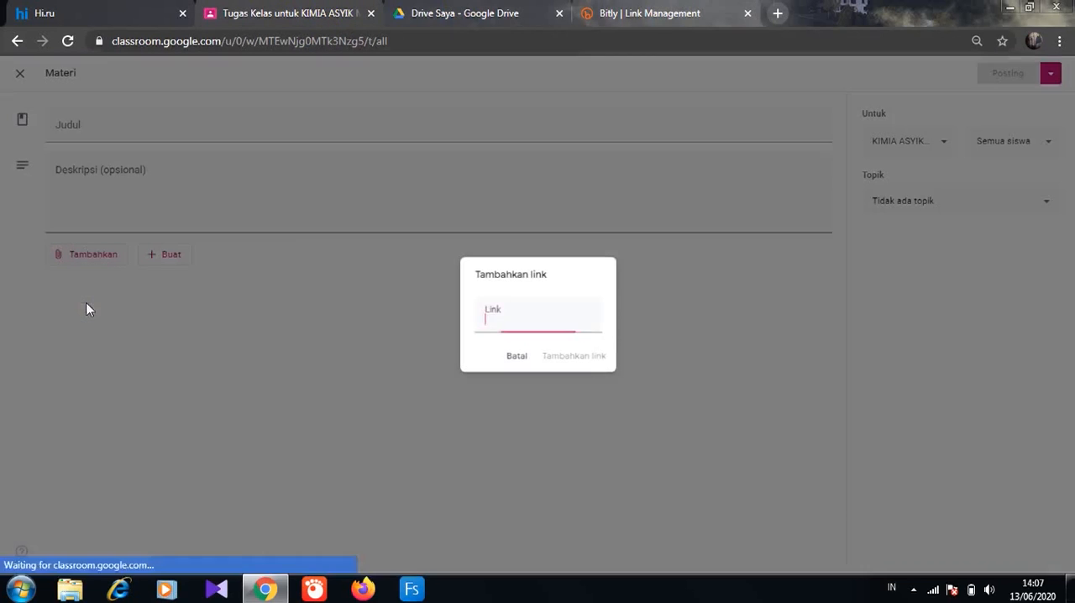
{"action": "key", "text": "ctrl+v"}
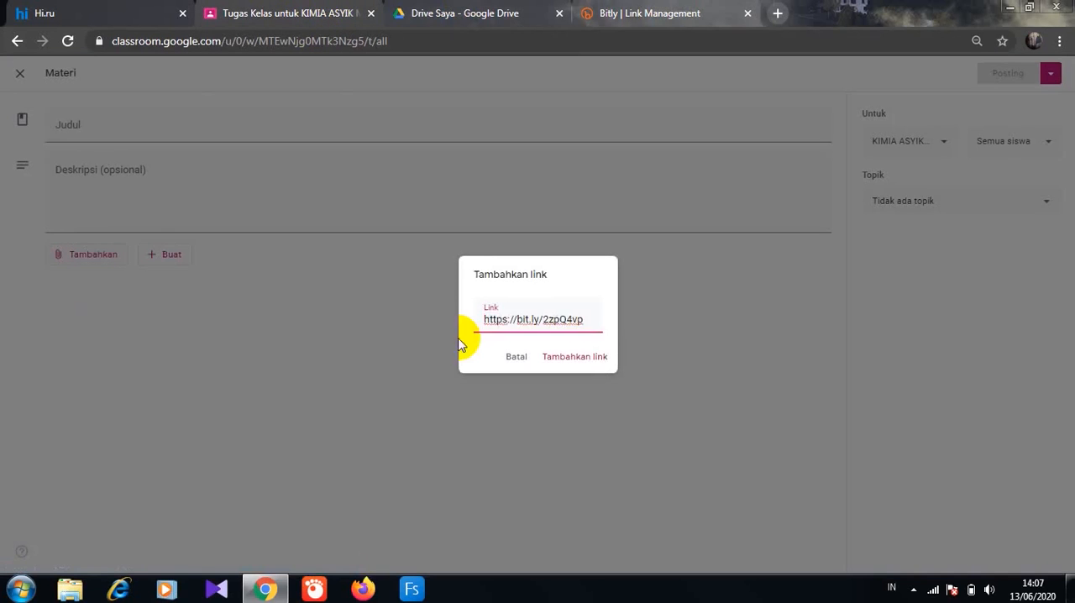
{"action": "left_click", "coordinate": [596, 358]}
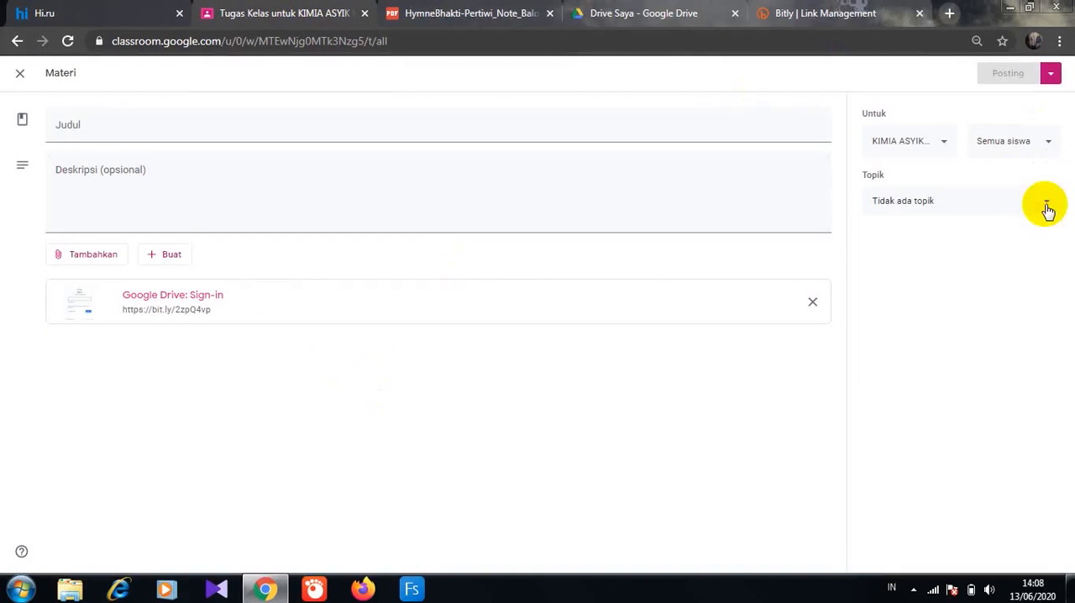
- Assign the new material to the B.MATERI topic and title it "MATERI 2"
{"action": "left_click", "coordinate": [1047, 210]}
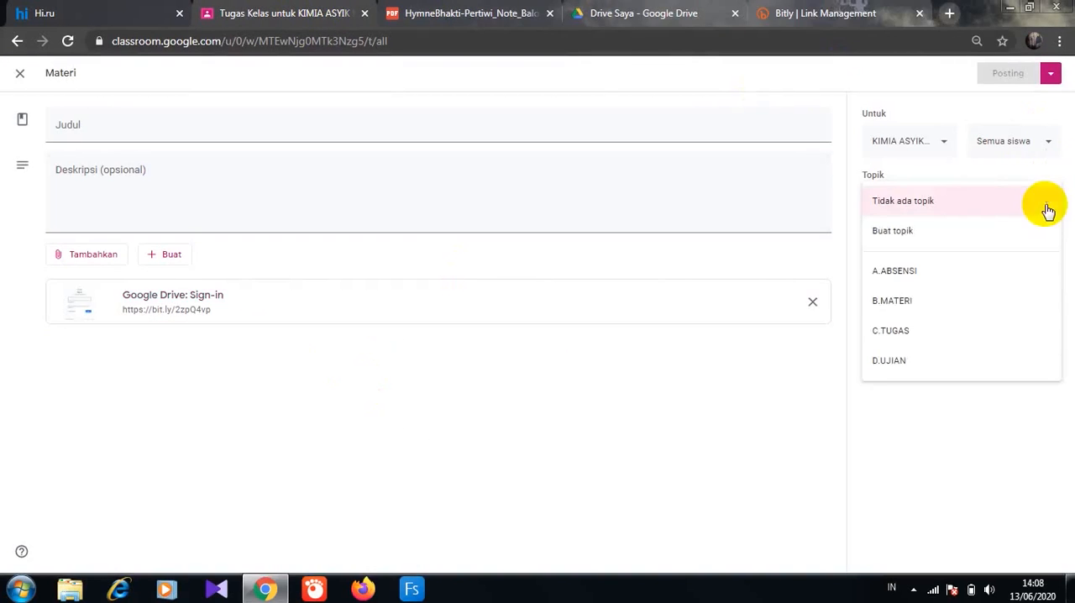
{"action": "left_click", "coordinate": [935, 307]}
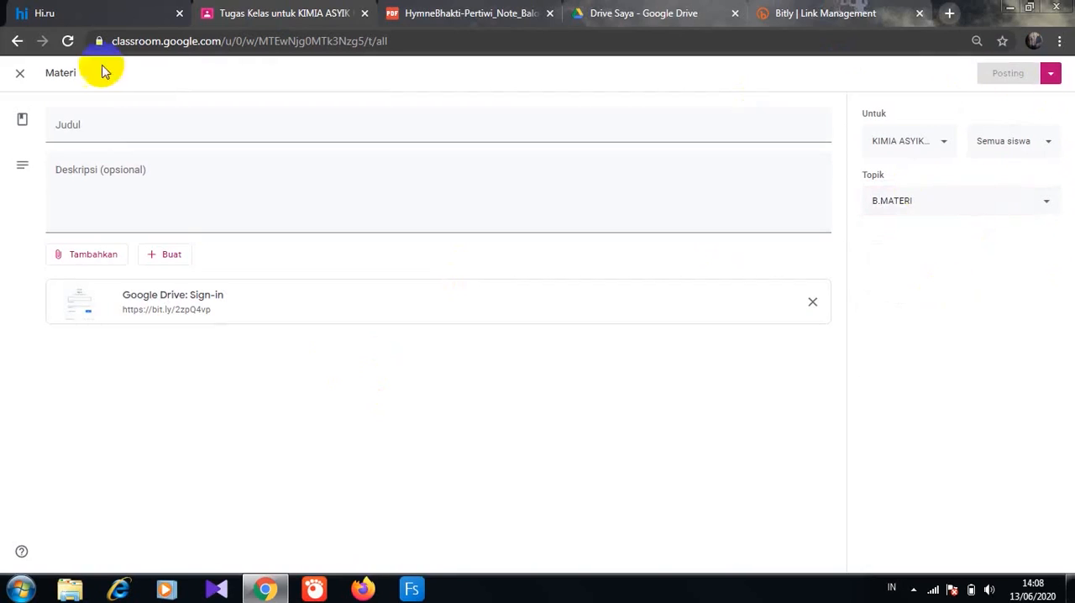
{"action": "left_click", "coordinate": [87, 130]}
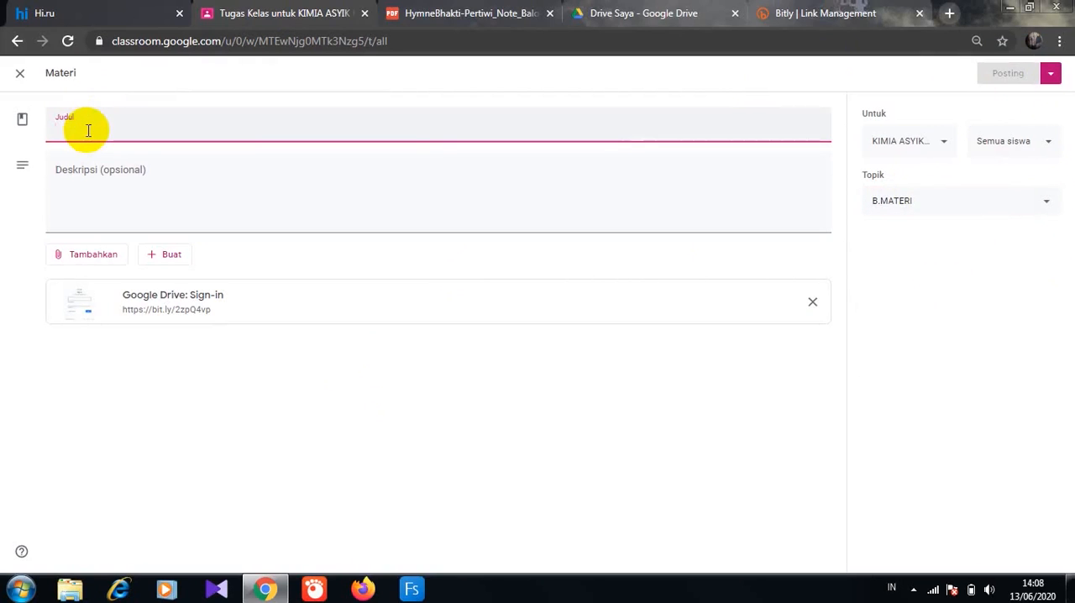
{"action": "type", "text": "MATERI"}
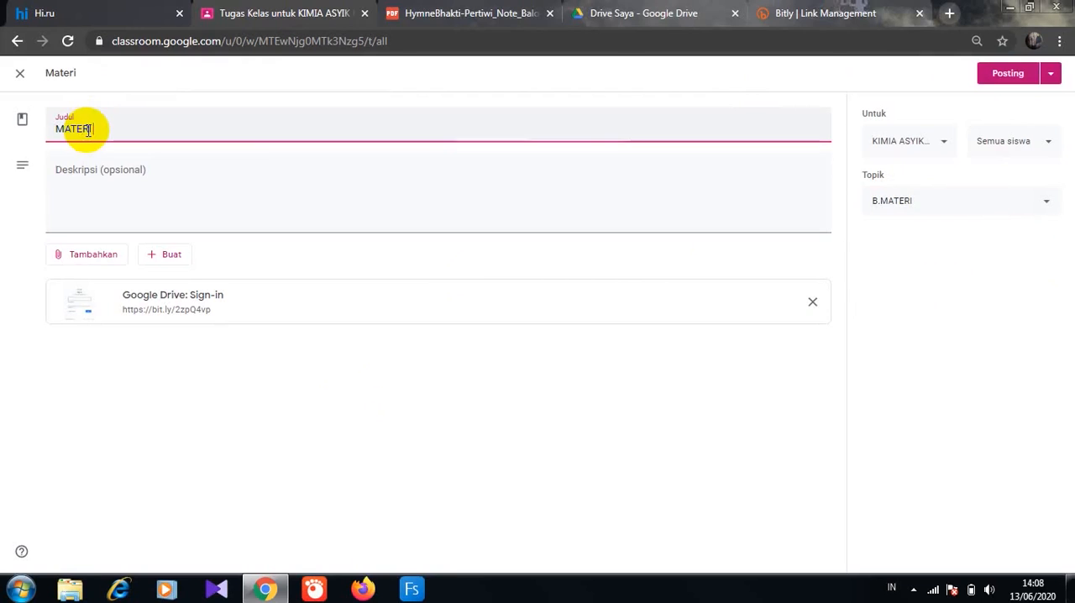
{"action": "type", "text": " 2"}
- Describe the material as "Pelajari lagu berikut" and post it to the class
{"action": "left_click", "coordinate": [75, 188]}
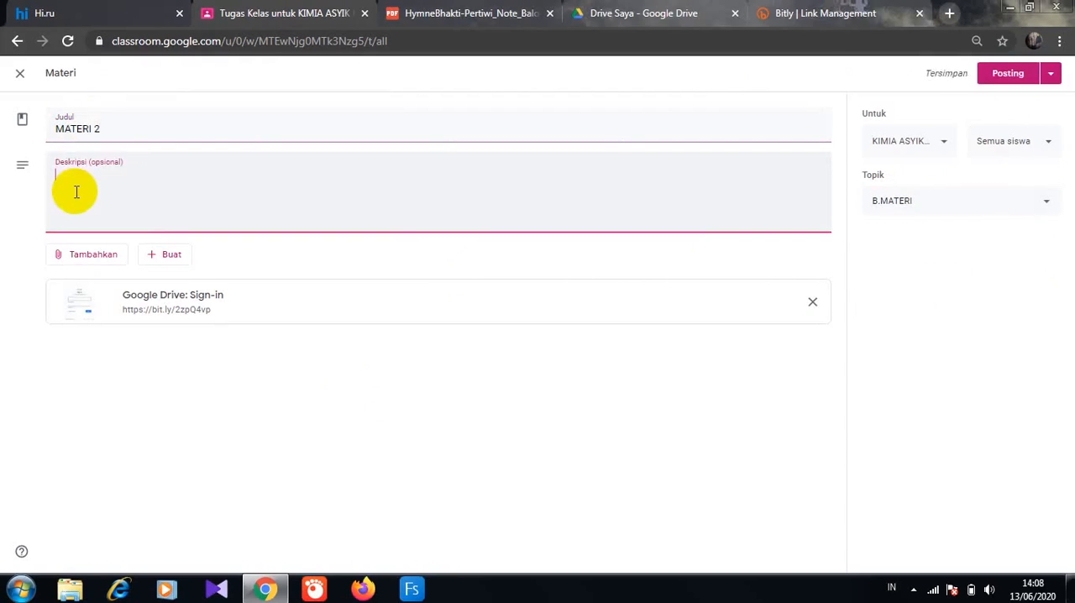
{"action": "type", "text": "Pelajari lagu berikut"}
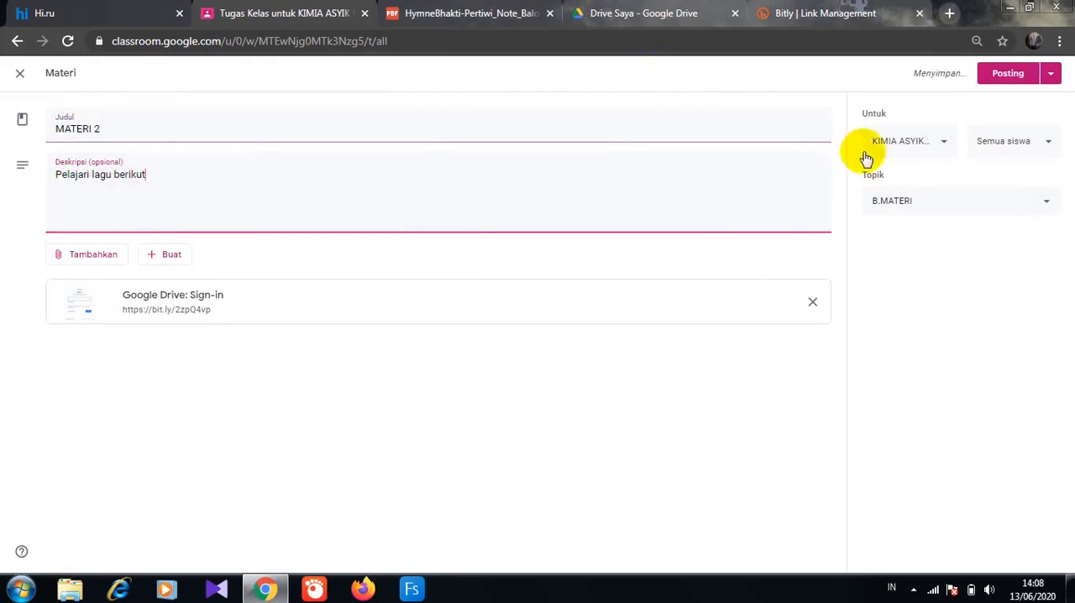
{"action": "left_click", "coordinate": [1007, 75]}
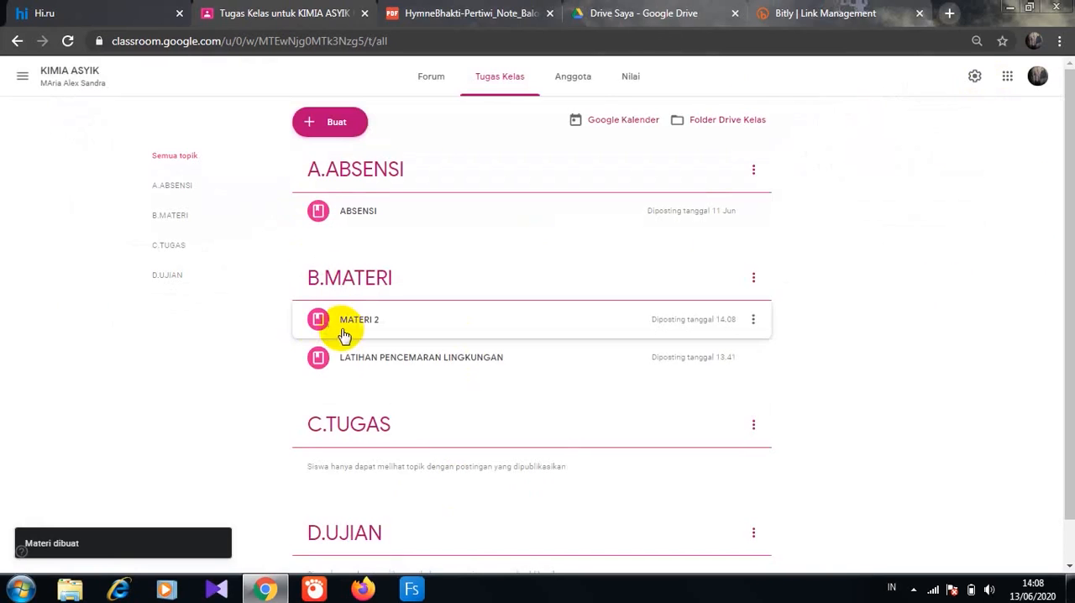
- Create a new class material and attach "PERATURAN NEW NORMAL OK.docx" from DATA (D:) as an uploaded file
{"action": "left_click", "coordinate": [338, 124]}
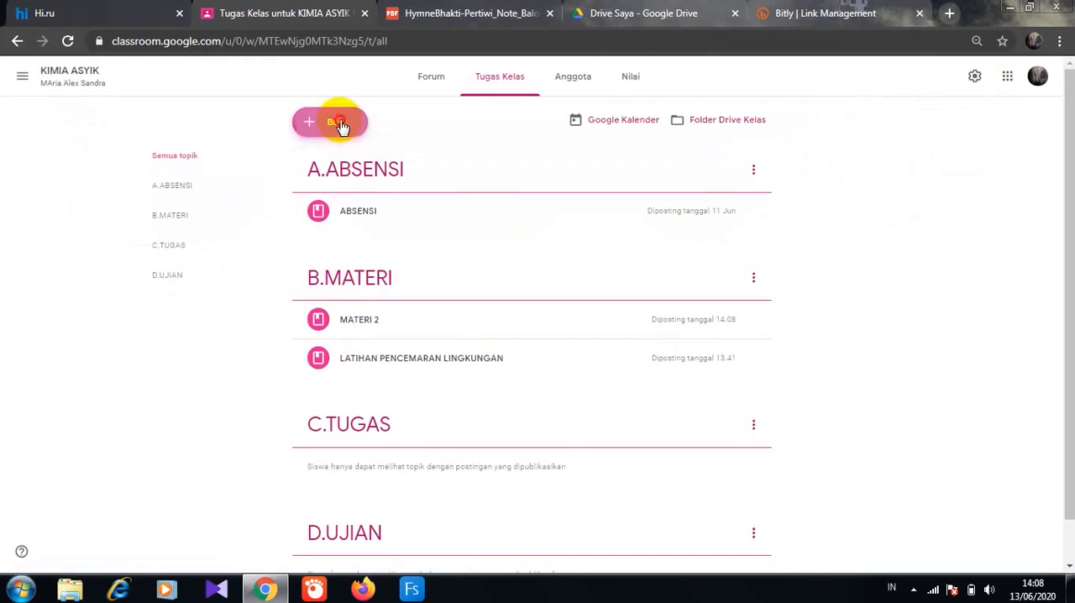
{"action": "left_click", "coordinate": [342, 220]}
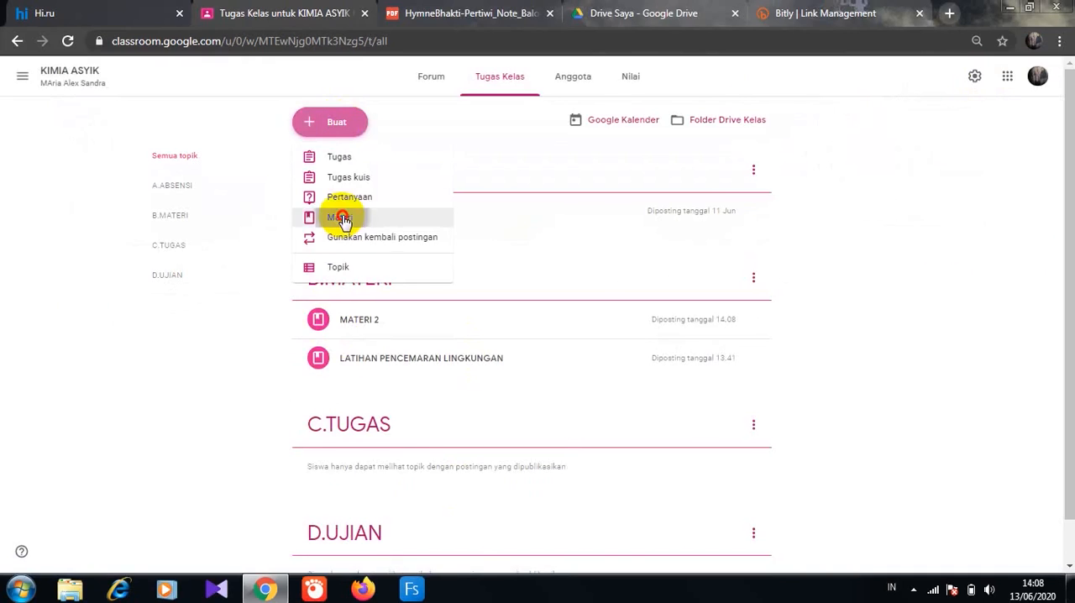
{"action": "left_click", "coordinate": [99, 255]}
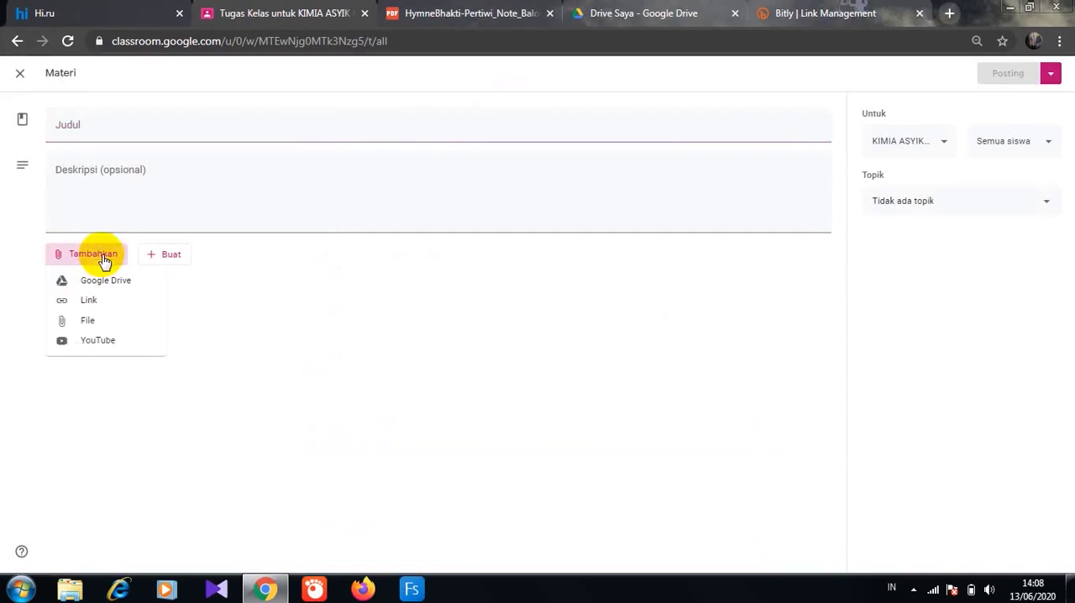
{"action": "left_click", "coordinate": [87, 324]}
{"action": "left_click", "coordinate": [71, 590]}
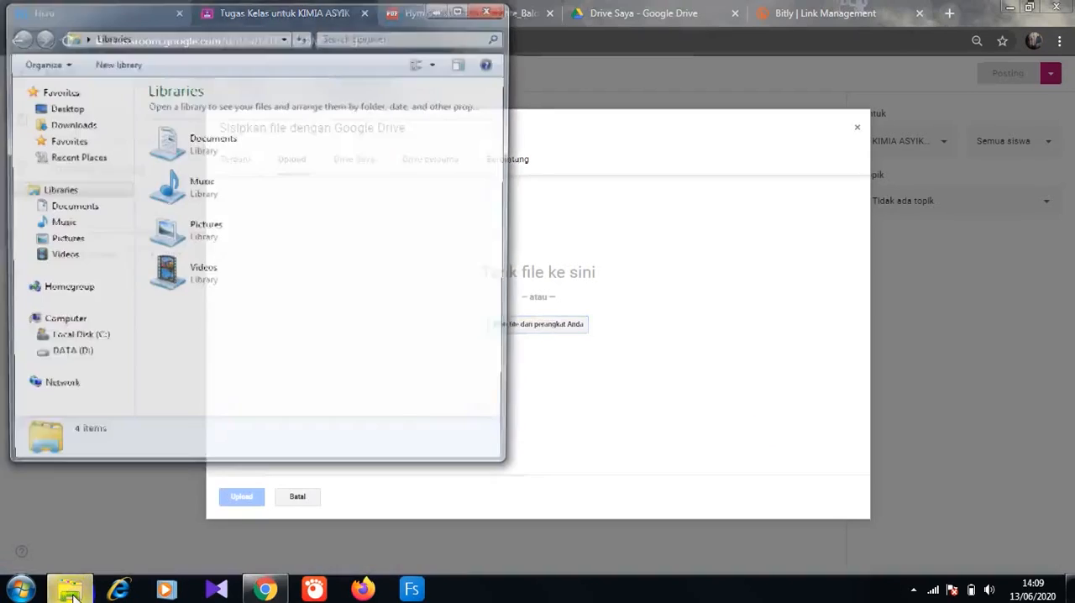
{"action": "left_click", "coordinate": [66, 355]}
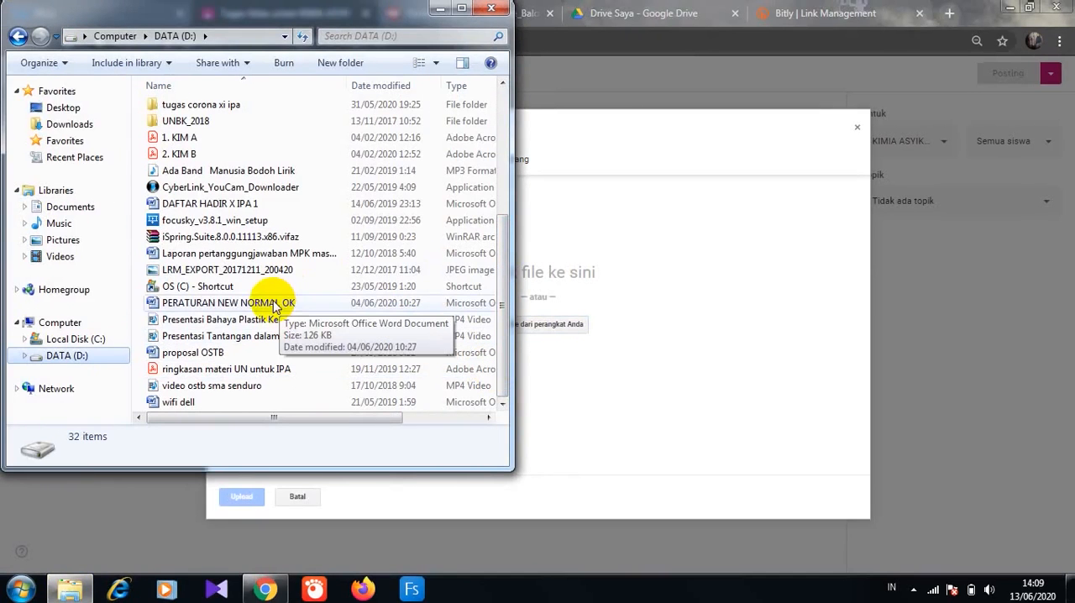
{"action": "left_click_drag", "start_coordinate": [265, 304], "coordinate": [580, 326]}
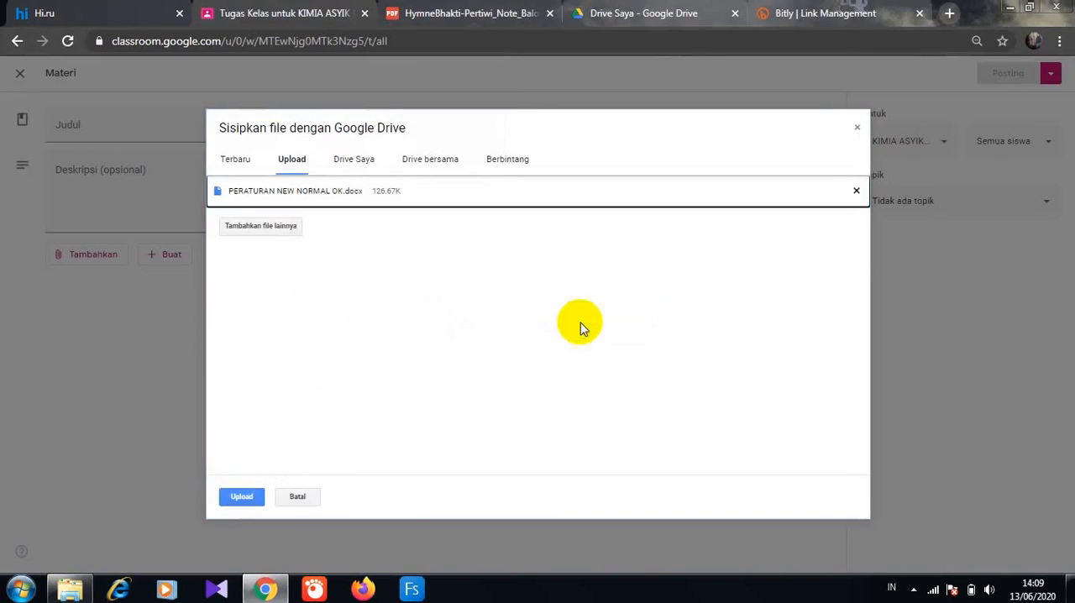
{"action": "left_click", "coordinate": [241, 498]}
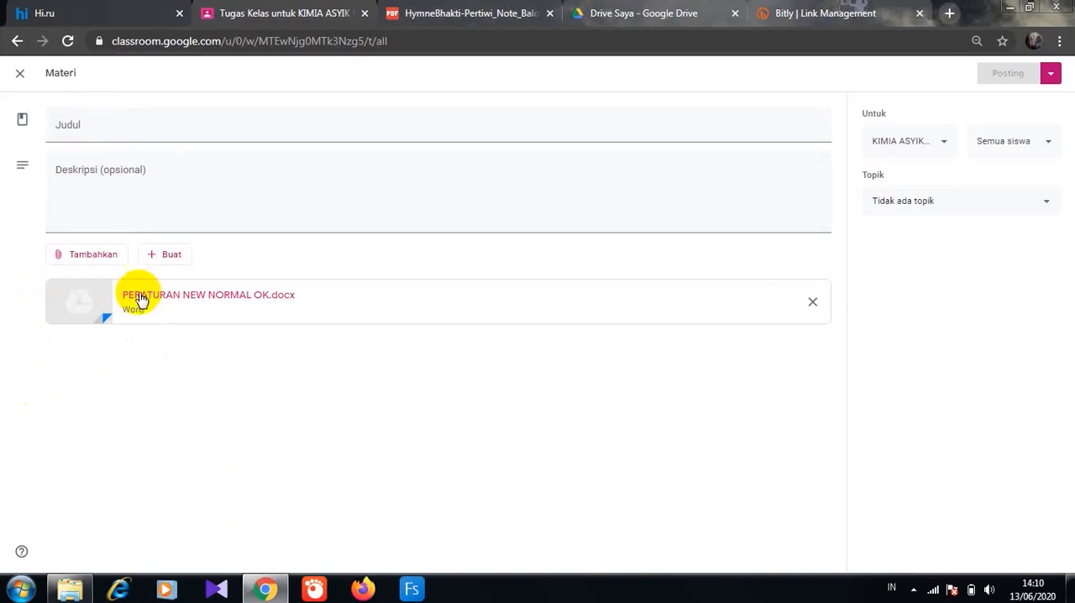
- Title the material "Materi 3" and describe it as "Pelajari materi berikut :"
{"action": "left_click", "coordinate": [81, 126]}
{"action": "type", "text": "MAteri 3"}
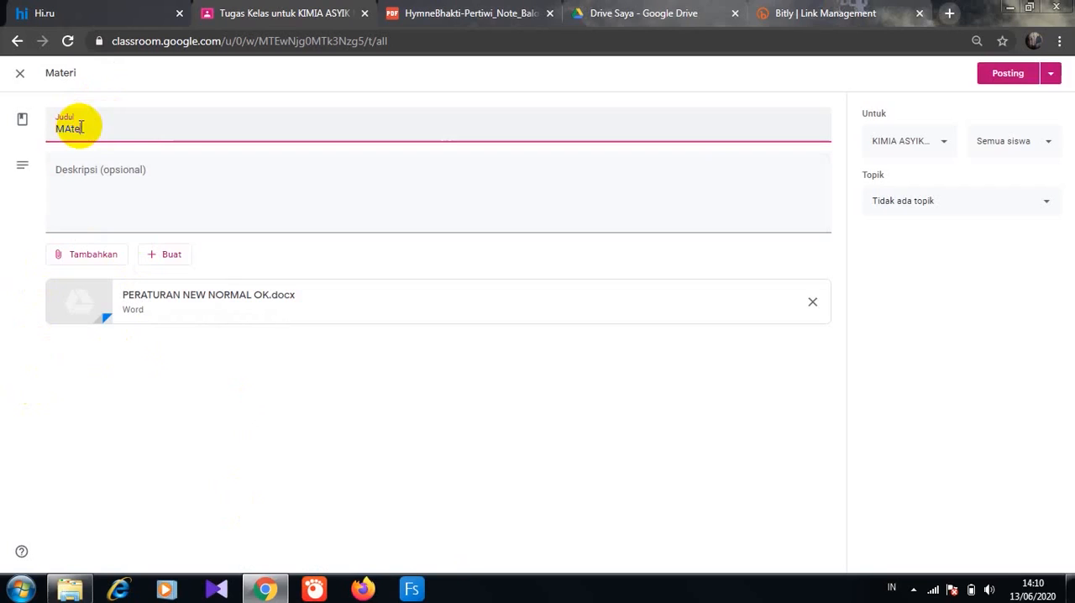
{"action": "left_click", "coordinate": [72, 193]}
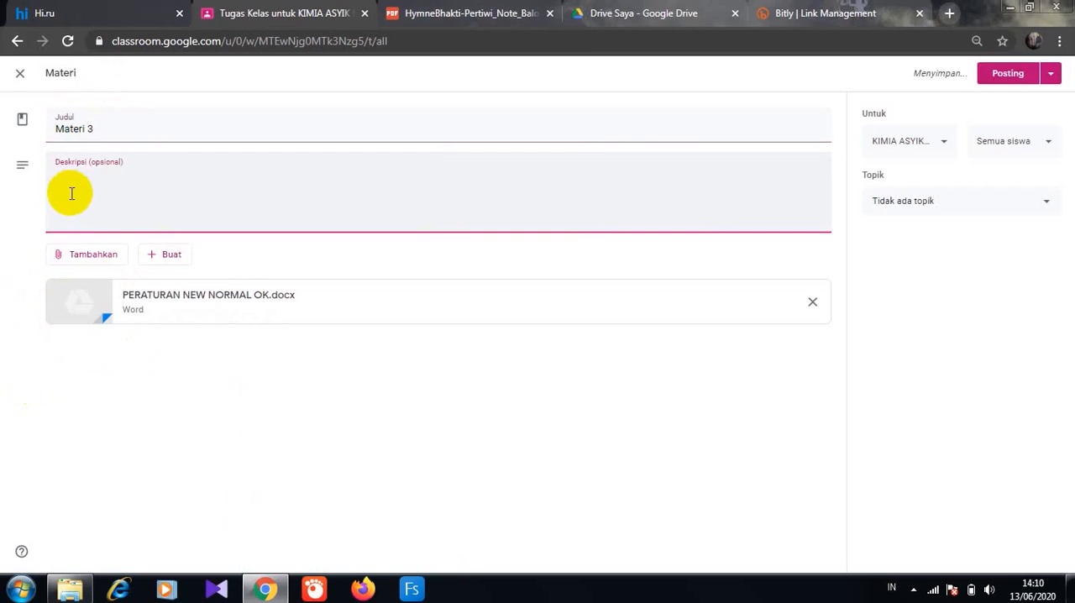
{"action": "type", "text": "Pelajari materi berikut :"}
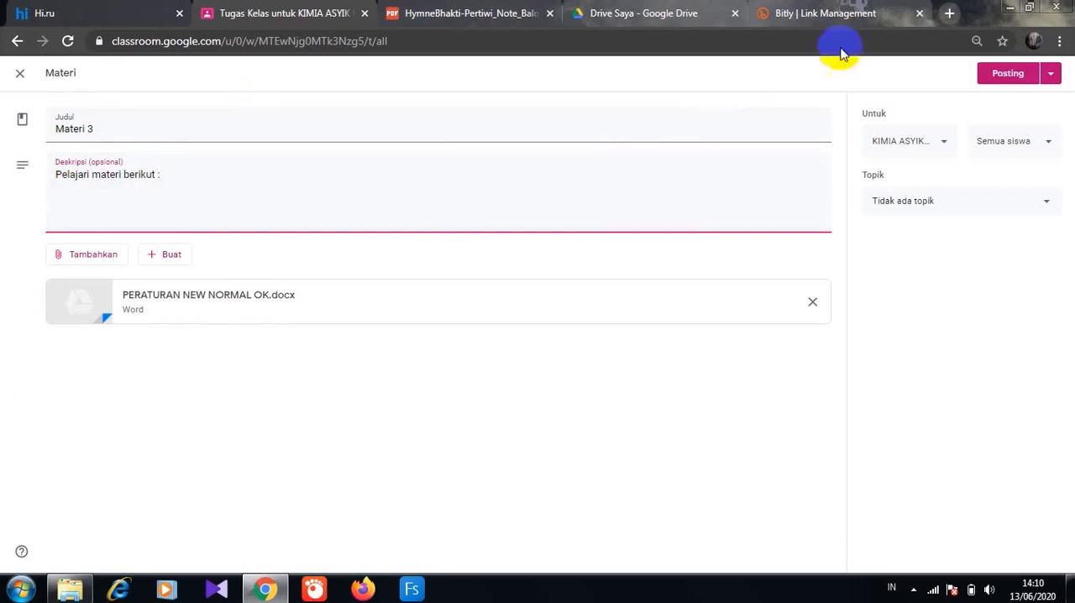
- Assign Materi 3 to the B.MATERI topic and post it to the class
{"action": "left_click", "coordinate": [1046, 202]}
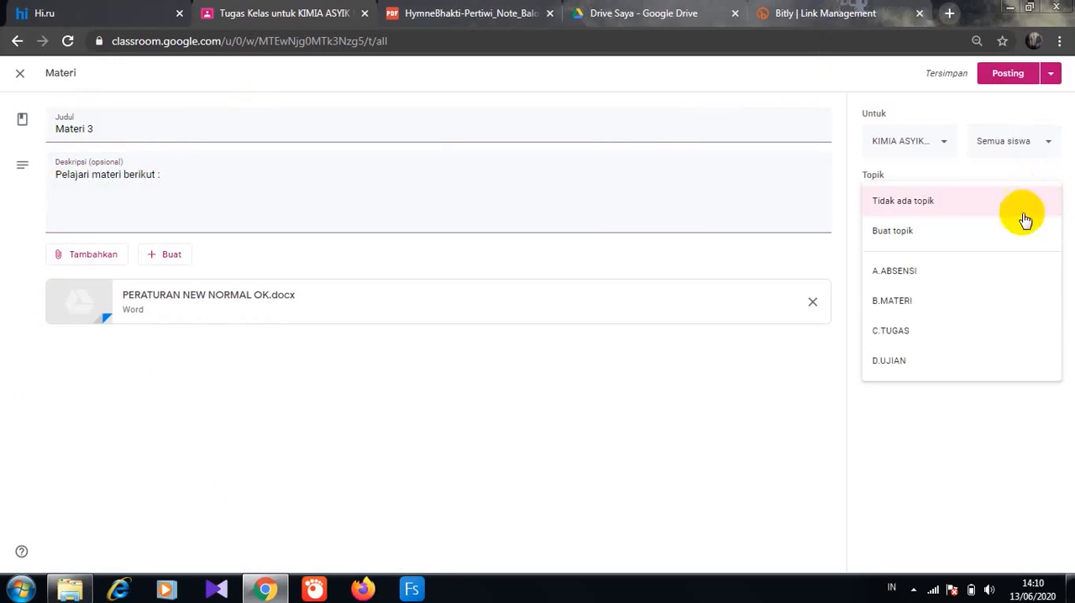
{"action": "left_click", "coordinate": [923, 304]}
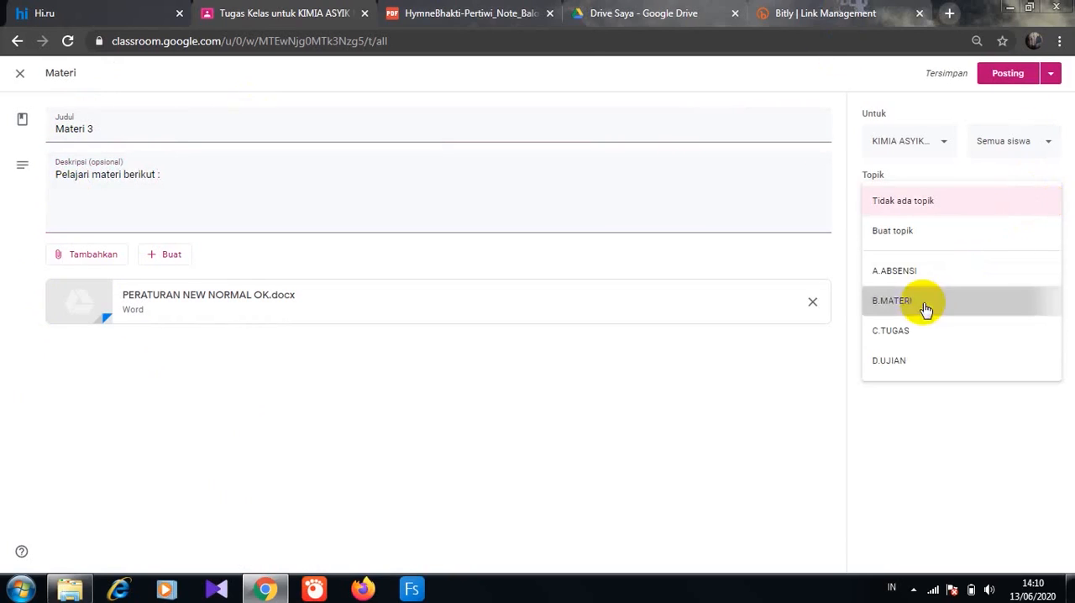
{"action": "left_click", "coordinate": [1008, 74]}
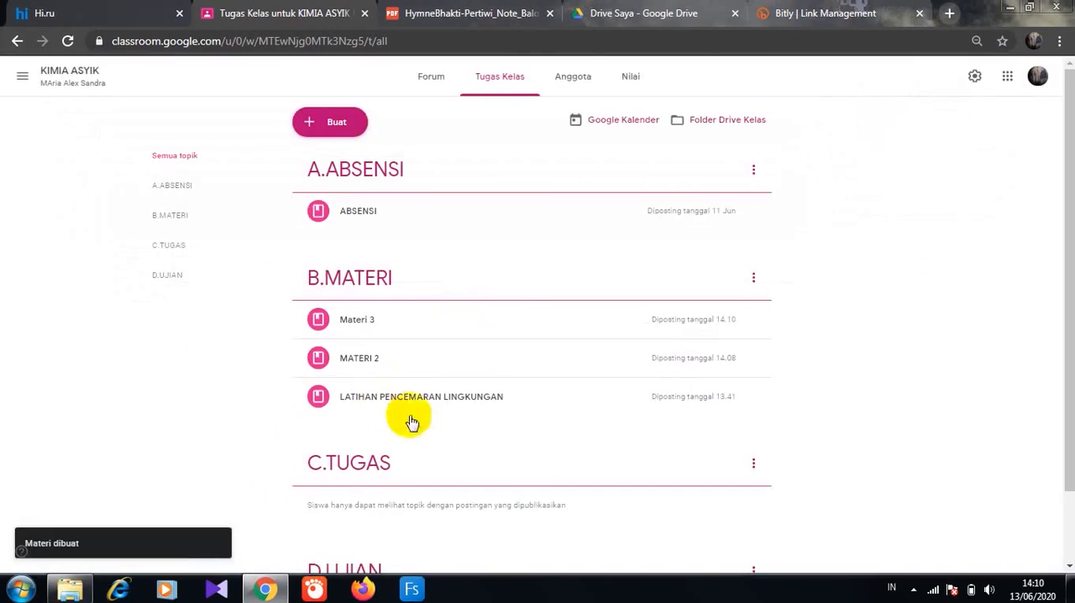
- Create another material and attach the YouTube video "Reaksi Kesetimbangan - Kimia Kelas XI!", found by searching for "kesetimbangan kimia"
{"action": "left_click", "coordinate": [335, 123]}
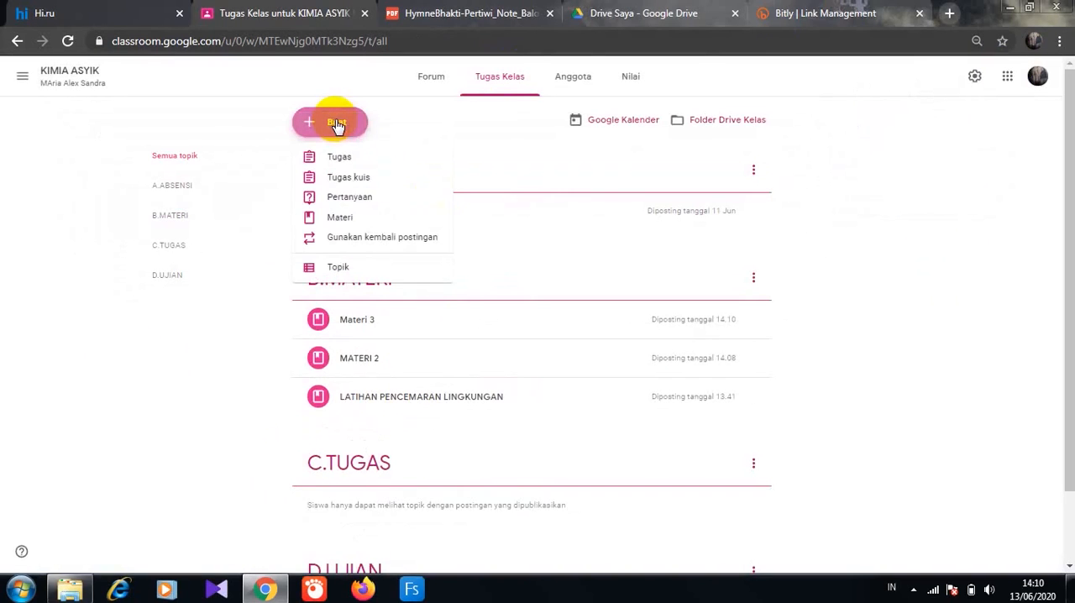
{"action": "left_click", "coordinate": [338, 217]}
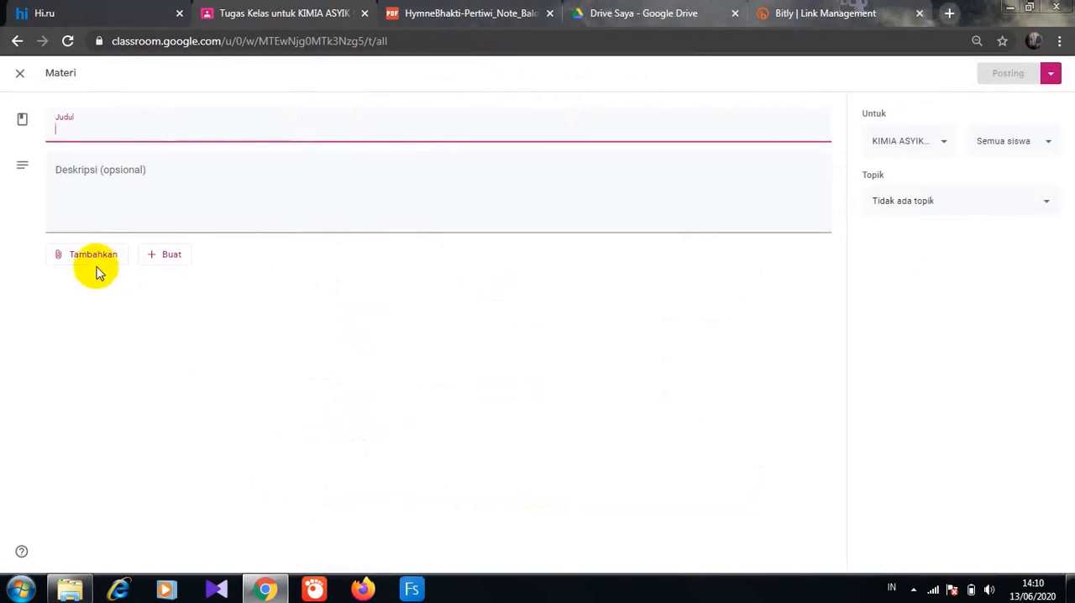
{"action": "left_click", "coordinate": [95, 260]}
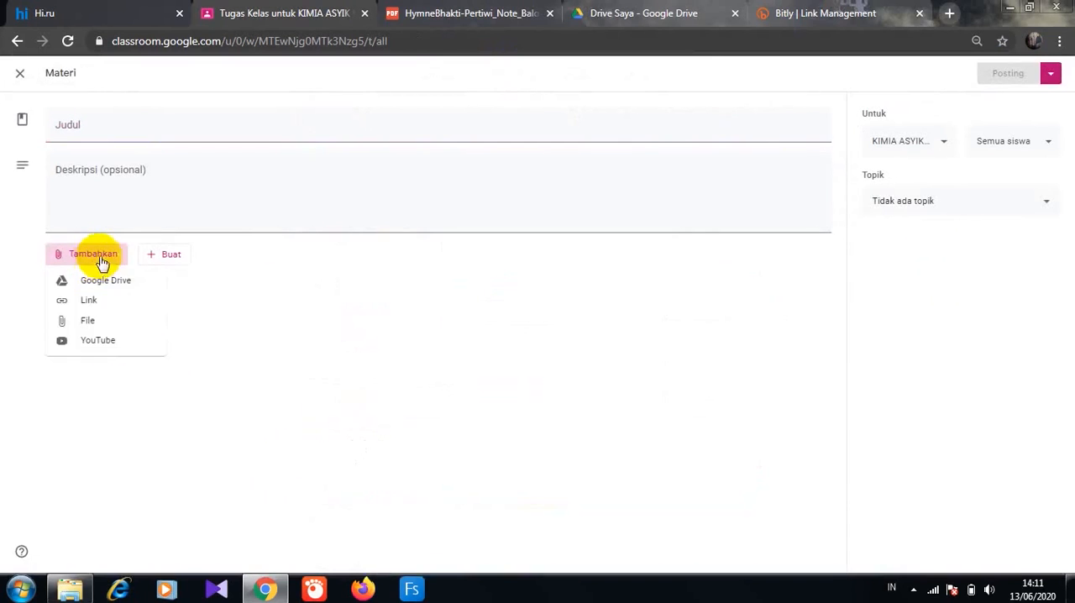
{"action": "left_click", "coordinate": [97, 345]}
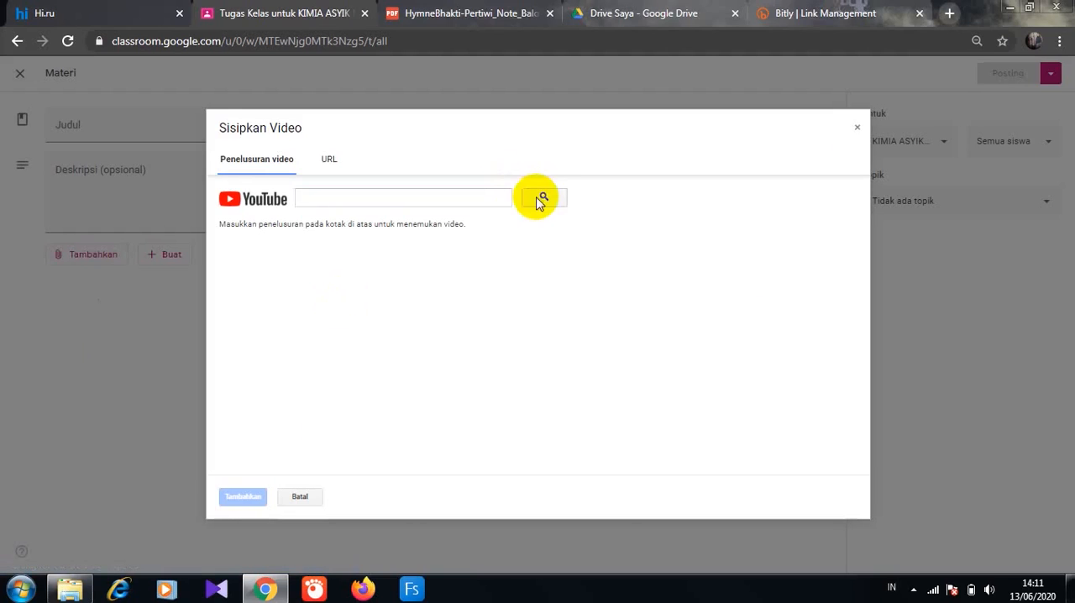
{"action": "left_click", "coordinate": [336, 199]}
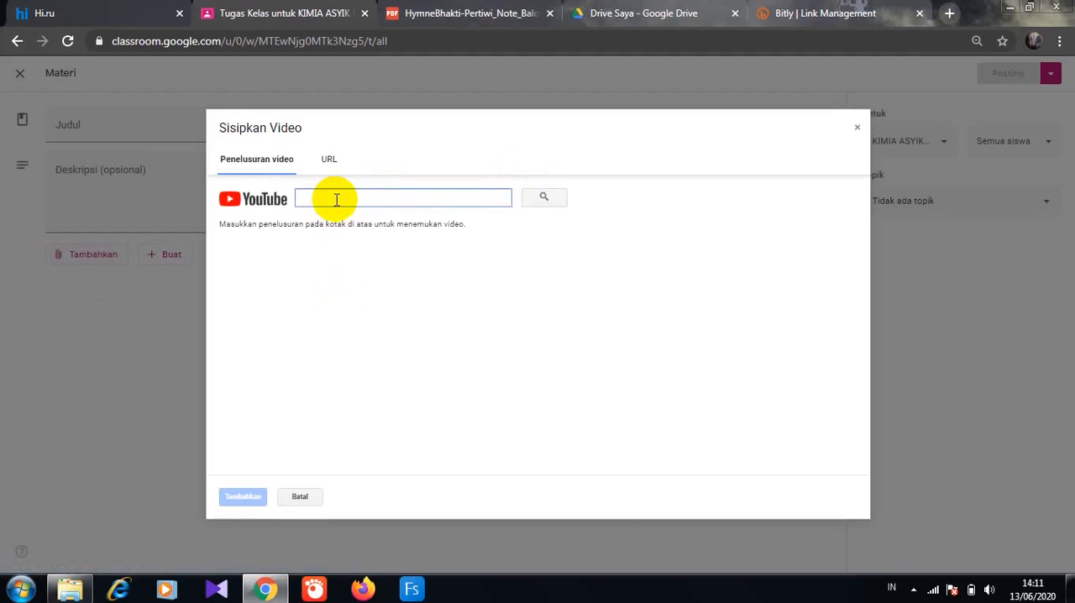
{"action": "type", "text": "kesetimban"}
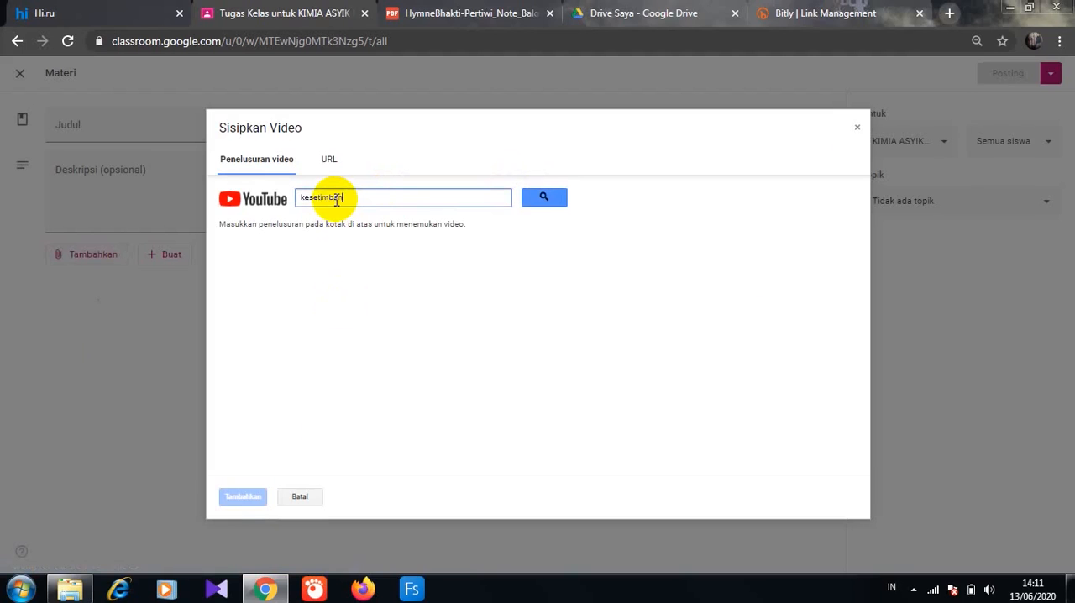
{"action": "type", "text": "gan kimia"}
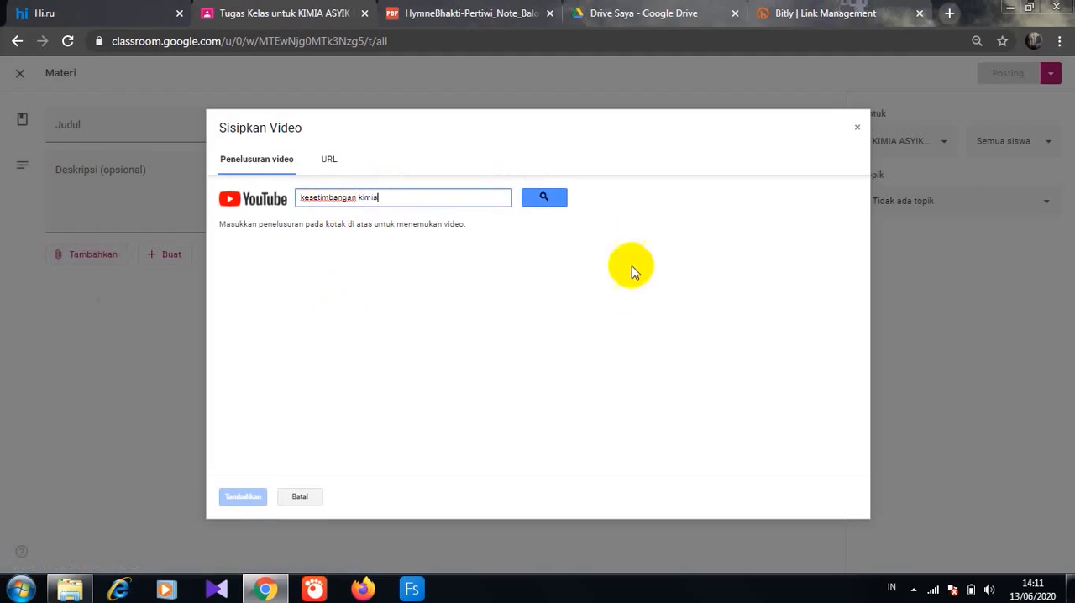
{"action": "left_click", "coordinate": [544, 199]}
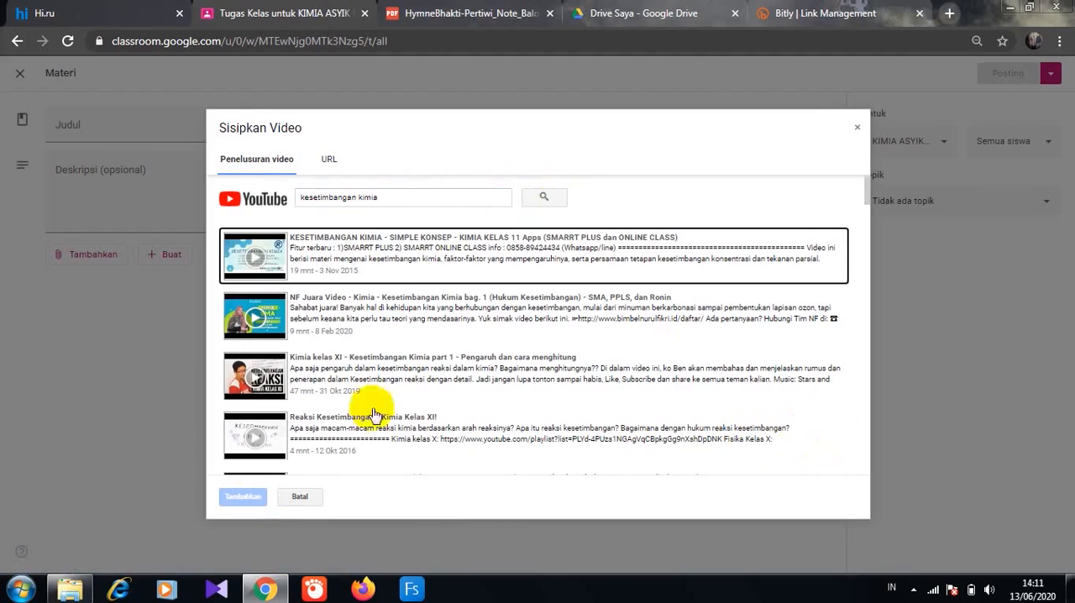
{"action": "left_click", "coordinate": [313, 417]}
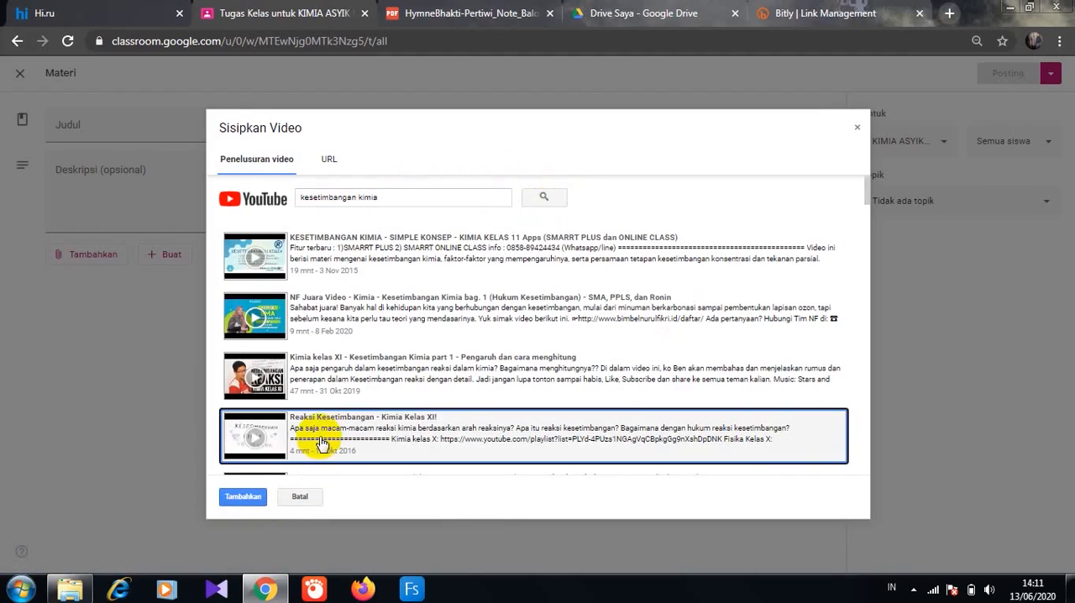
{"action": "left_click", "coordinate": [252, 499]}
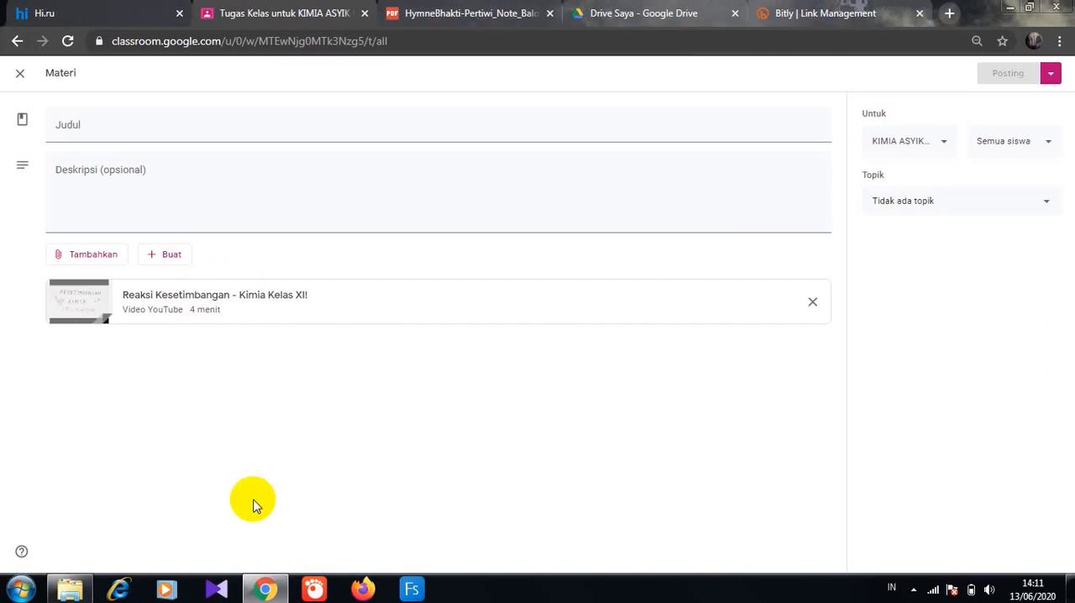
- Post the video material under the B.MATERI topic with the title "Materi 4" and the description "Pelajari materi berikut"
{"action": "left_click", "coordinate": [1043, 201]}
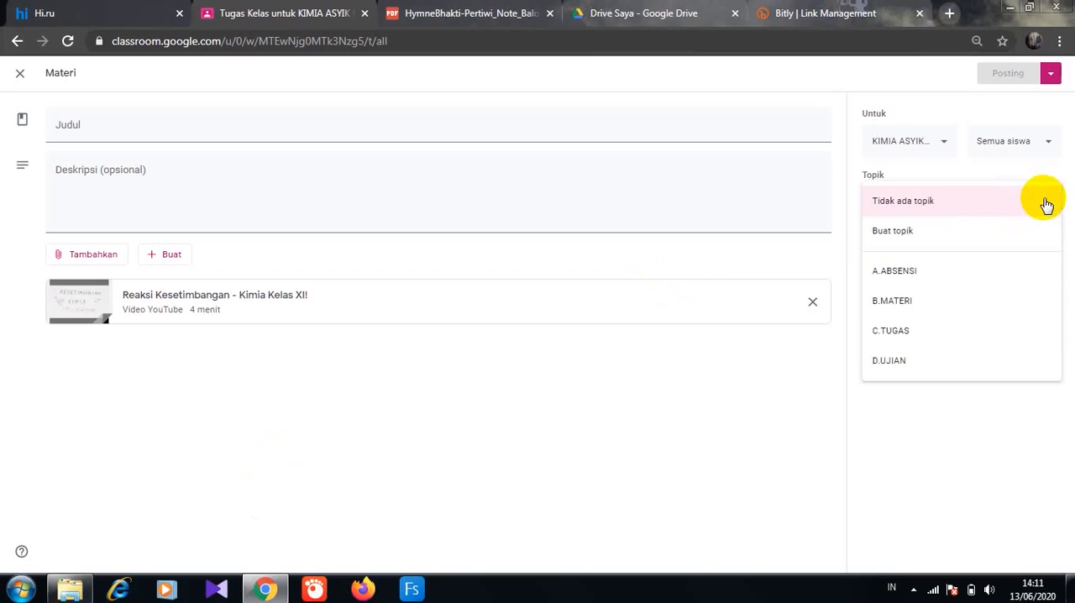
{"action": "left_click", "coordinate": [923, 302]}
{"action": "left_click", "coordinate": [92, 129]}
{"action": "type", "text": "Mater"}
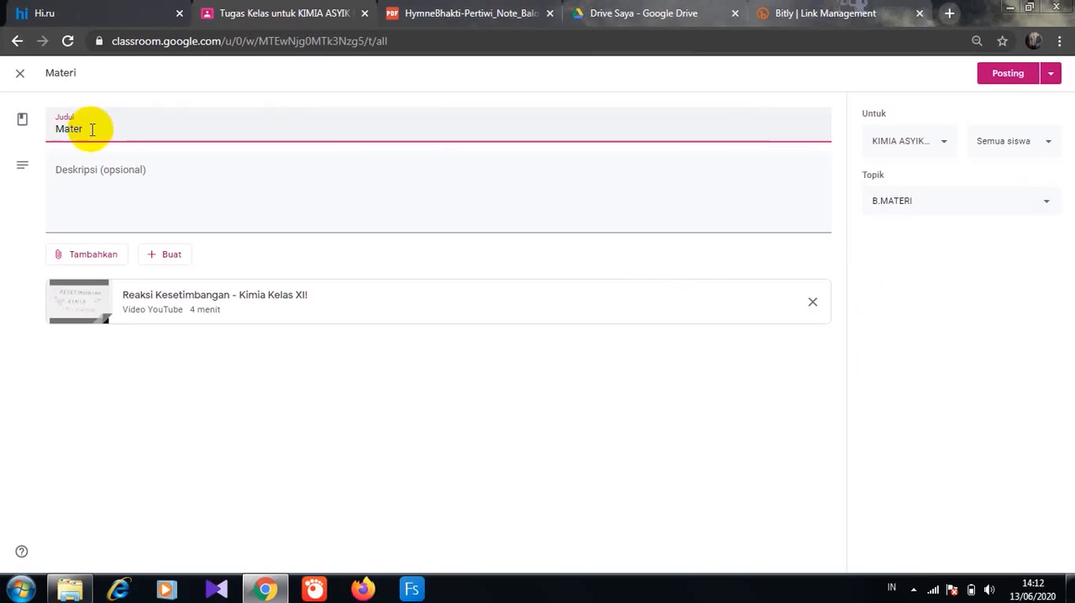
{"action": "type", "text": "i 4"}
{"action": "left_click", "coordinate": [69, 195]}
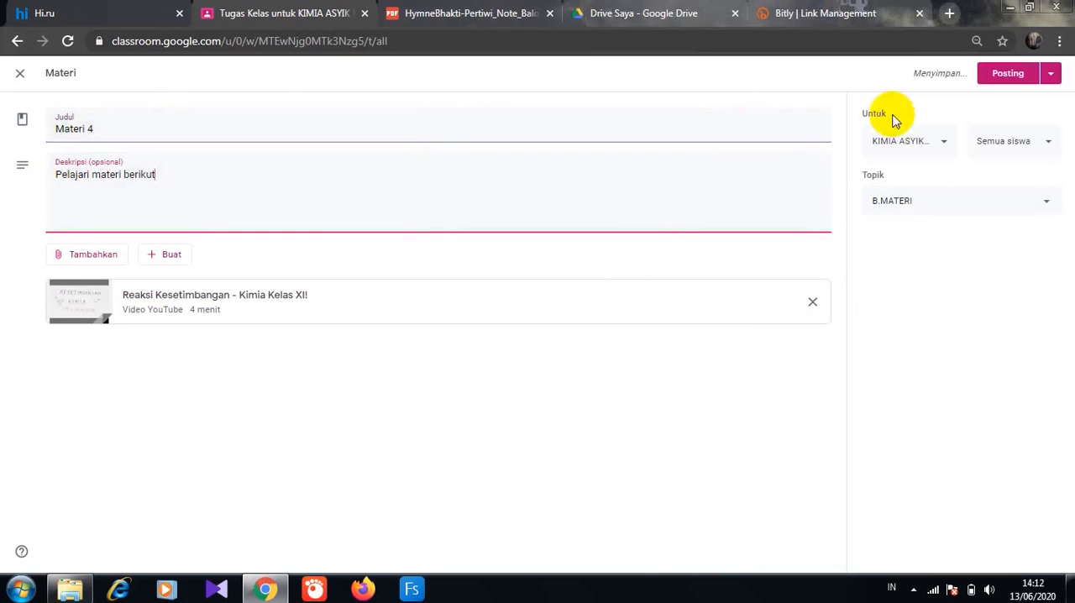
{"action": "left_click", "coordinate": [1001, 78]}
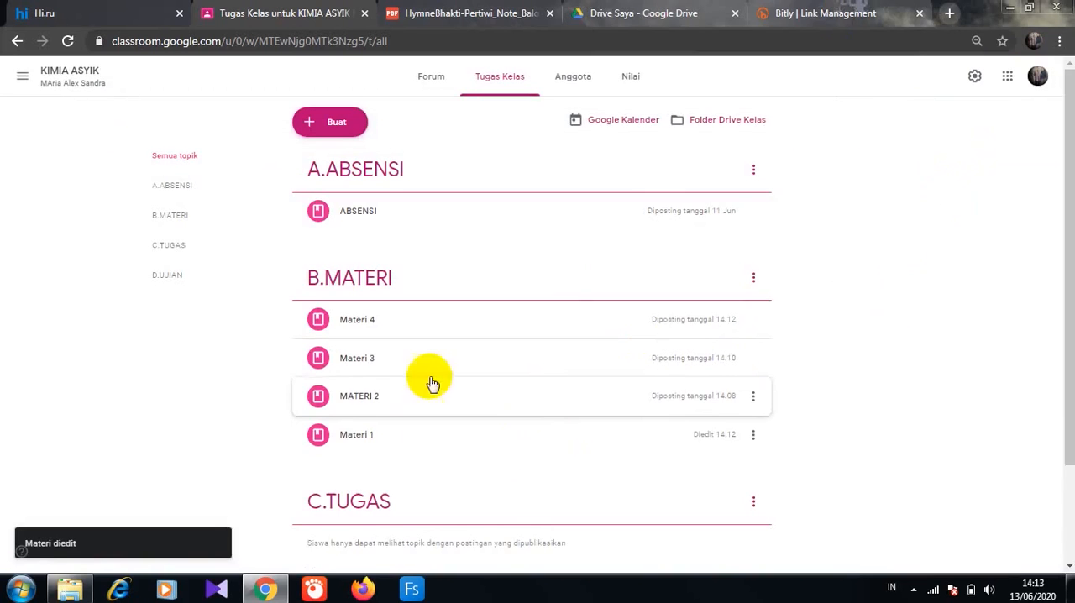
- Reorder the B.MATERI posts into the sequence Materi 1, MATERI 2, Materi 3, Materi 4
{"action": "left_click", "coordinate": [380, 437]}
{"action": "left_click_drag", "start_coordinate": [381, 437], "coordinate": [401, 326]}
{"action": "mouse_move", "coordinate": [371, 444]}
{"action": "left_mouse_down"}
{"action": "mouse_move", "coordinate": [395, 348]}
{"action": "mouse_move", "coordinate": [395, 359]}
{"action": "left_mouse_up"}
{"action": "left_click", "coordinate": [390, 438]}
{"action": "left_click_drag", "start_coordinate": [390, 438], "coordinate": [386, 391]}
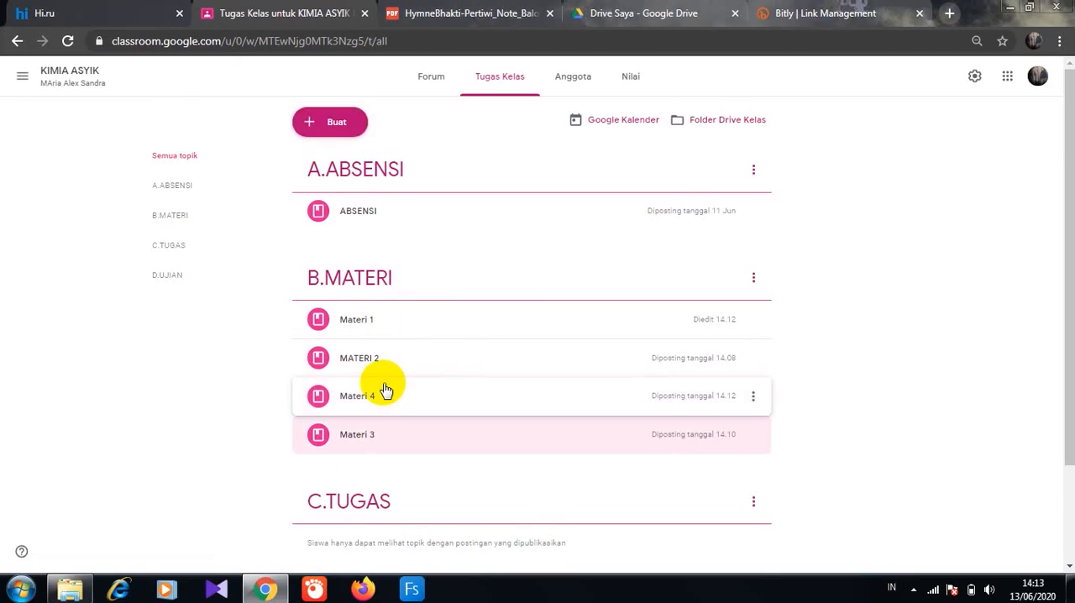
{"action": "left_click_drag", "start_coordinate": [1070, 437], "coordinate": [1074, 519]}
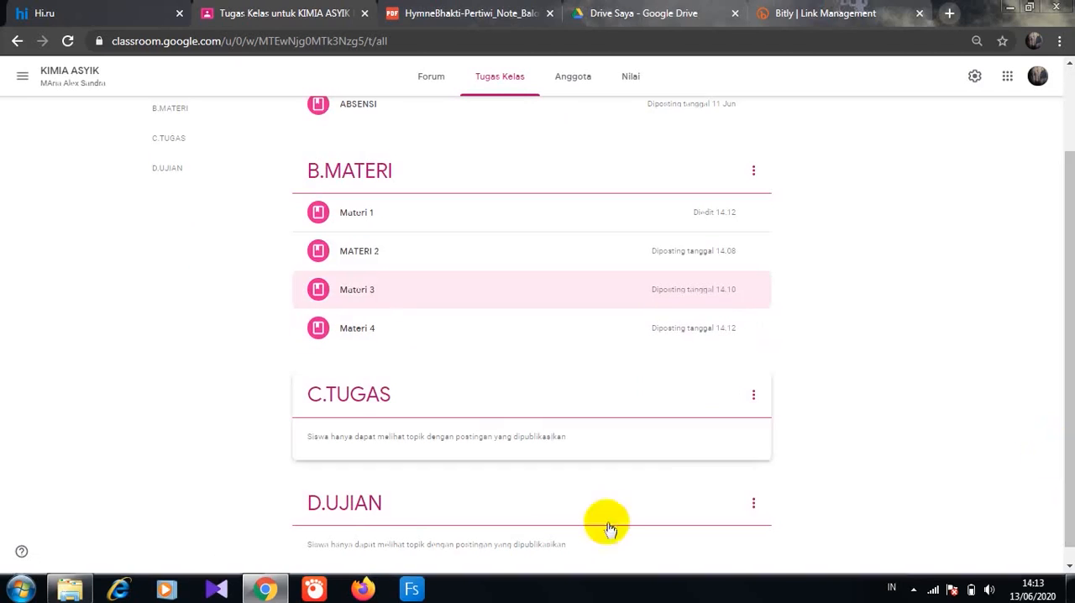
- Search the web for "quizizz" in a new browser tab and open the Quizizz site
{"action": "left_click", "coordinate": [950, 17]}
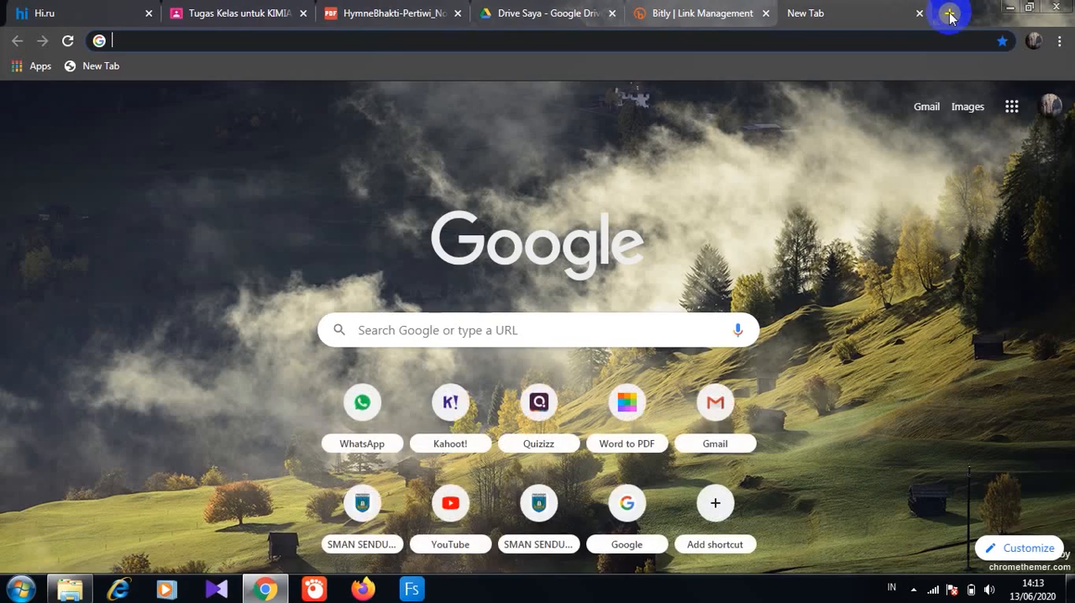
{"action": "left_click", "coordinate": [129, 42]}
{"action": "type", "text": "qiziz"}
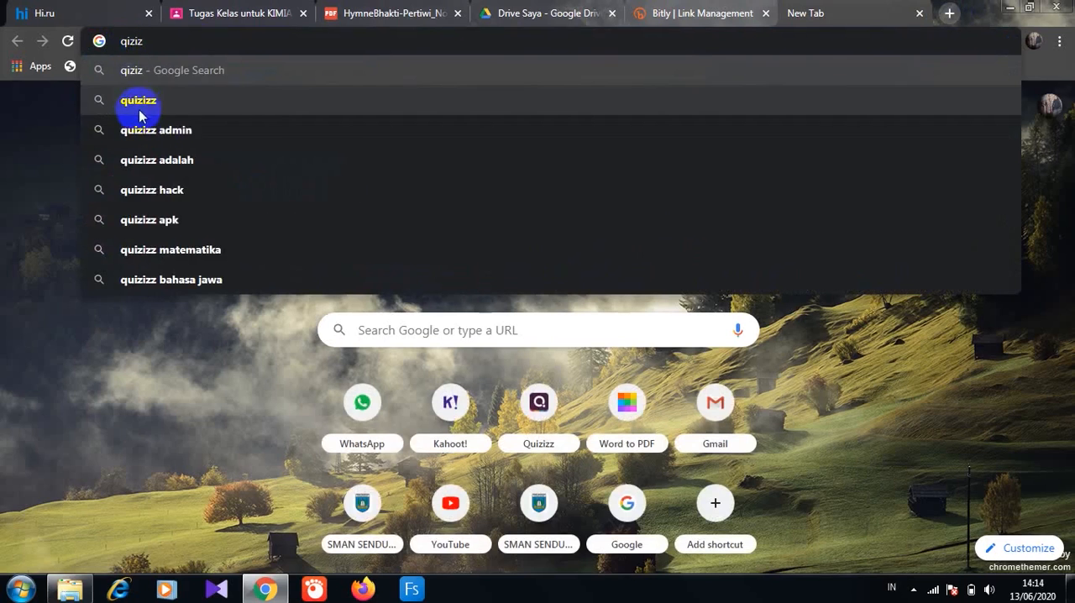
{"action": "left_click", "coordinate": [138, 100]}
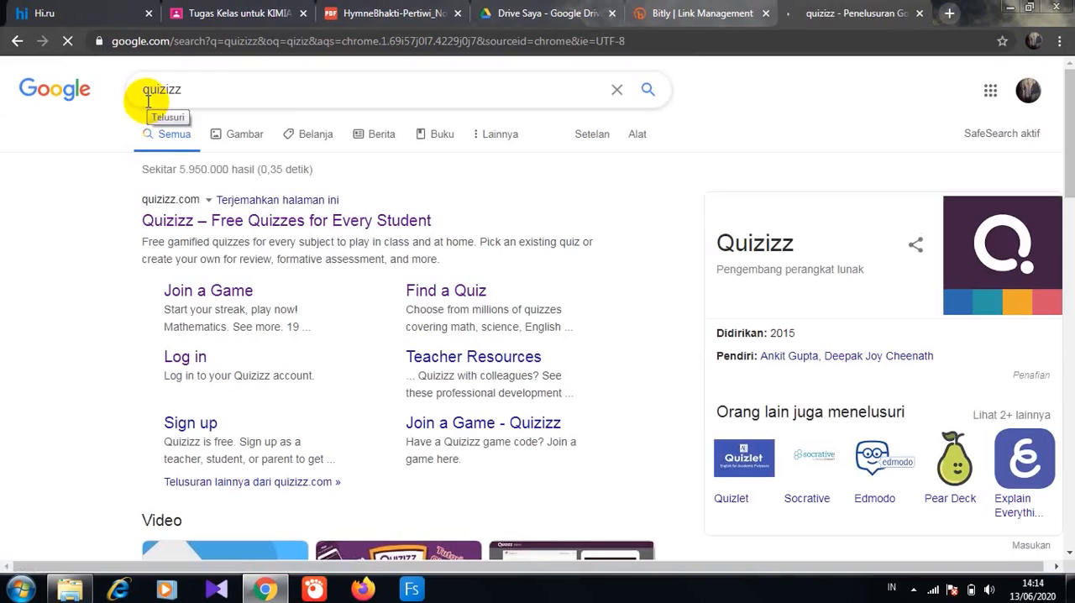
{"action": "left_click", "coordinate": [160, 221]}
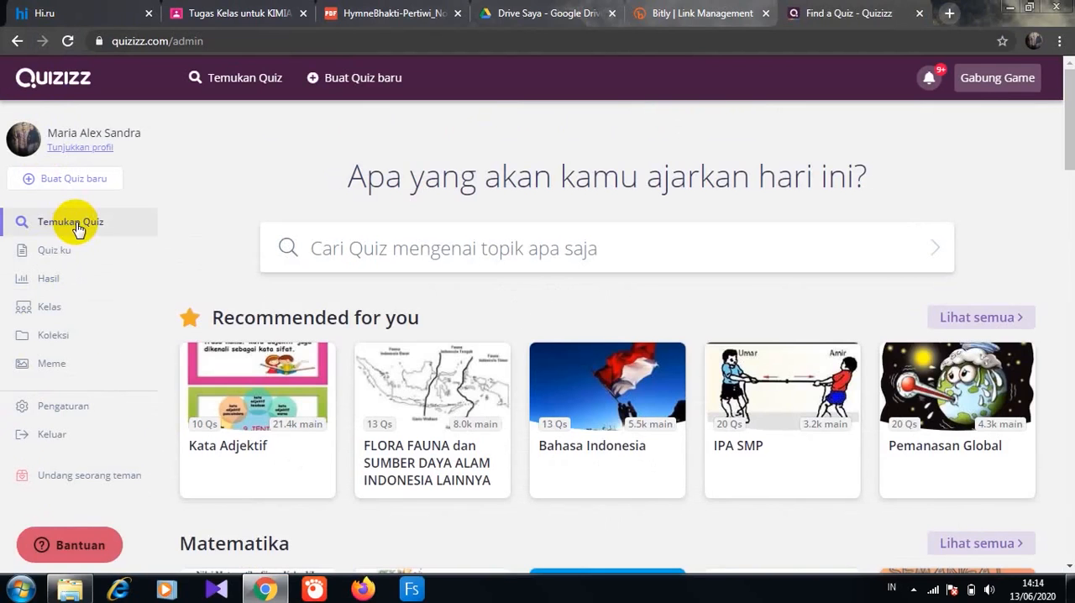
- Create a new quiz named PERCOBAAN with the subject Senang-senang
{"action": "left_click", "coordinate": [52, 250]}
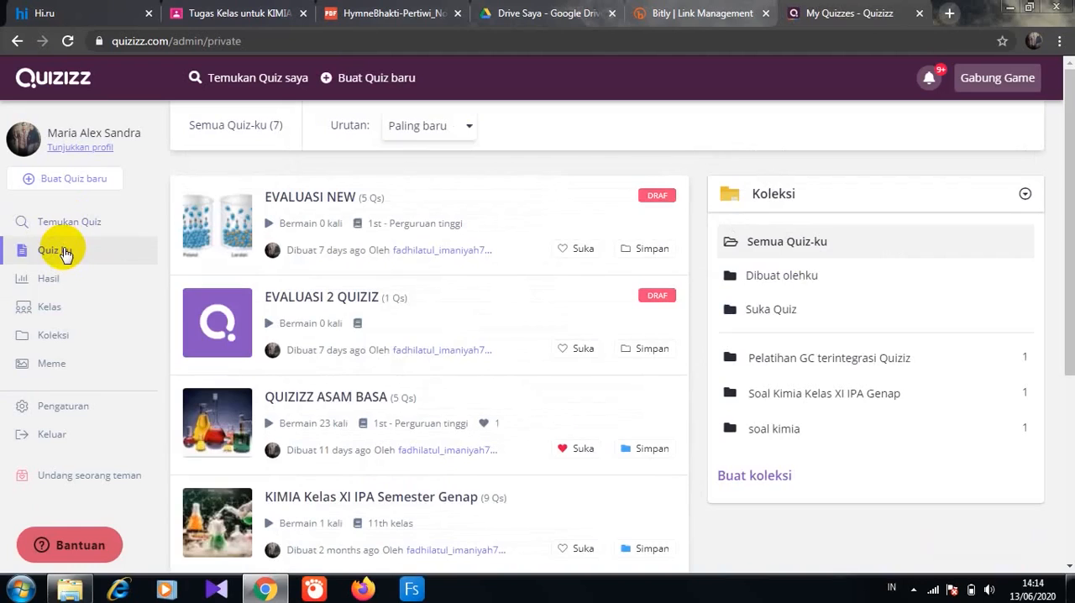
{"action": "left_click", "coordinate": [59, 182]}
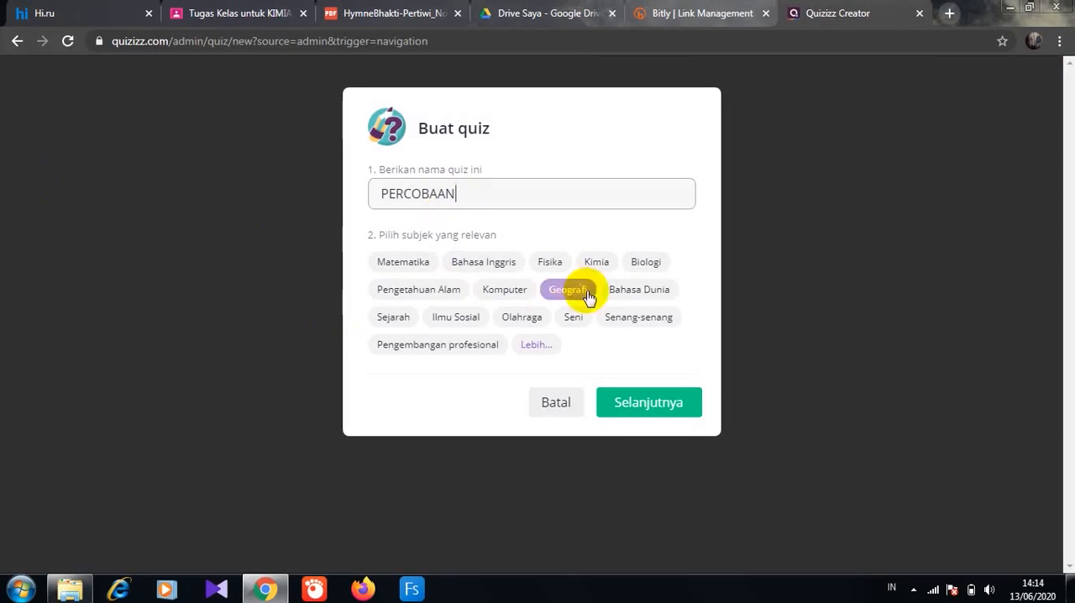
{"action": "left_click", "coordinate": [643, 323]}
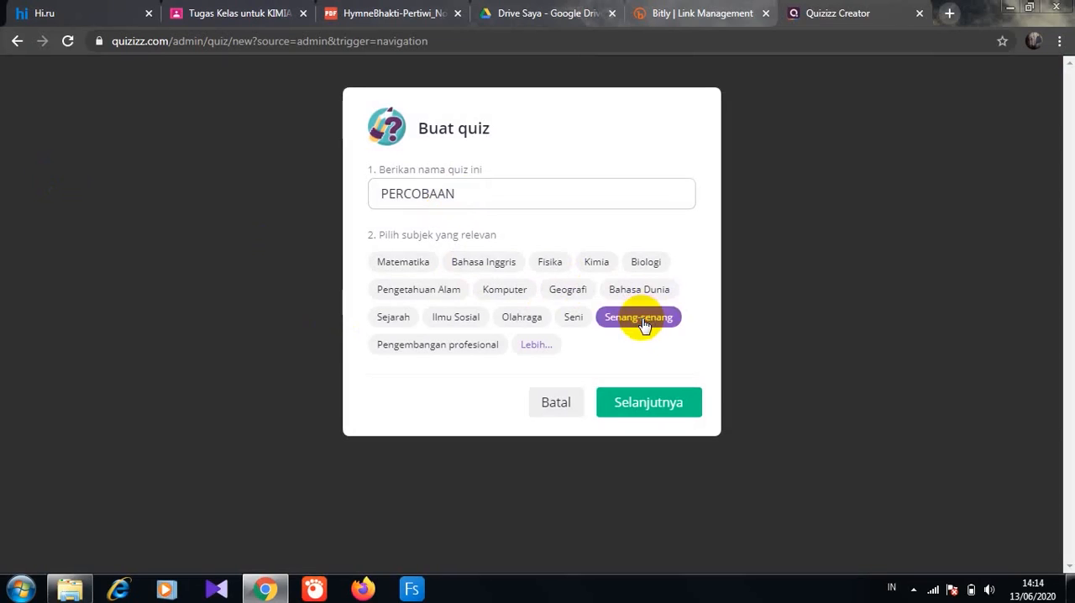
{"action": "left_click", "coordinate": [653, 404]}
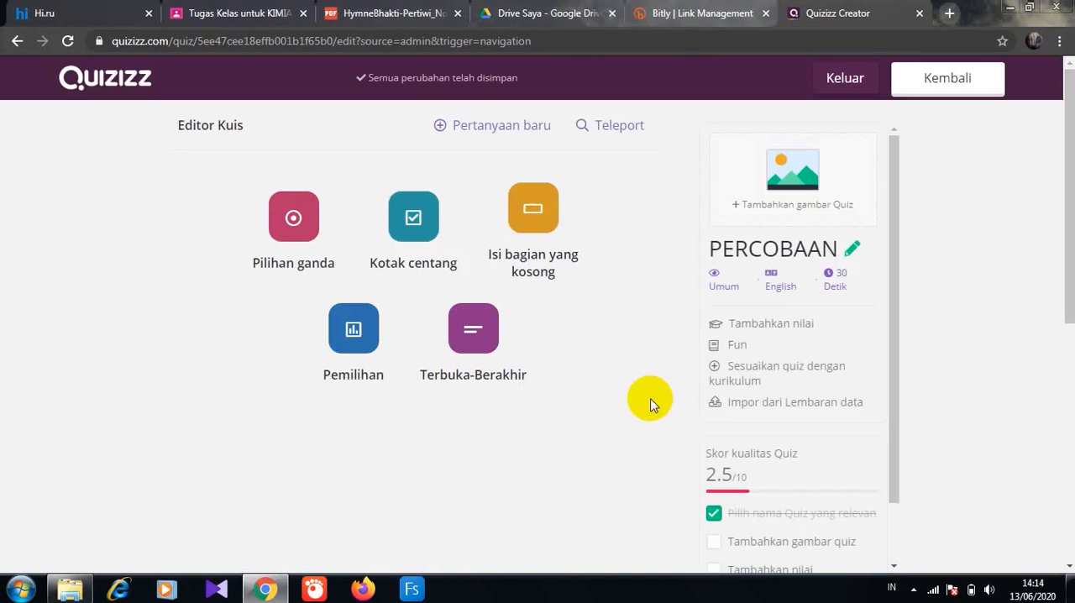
- Add a multiple-choice question with the text "Siapakah nama presiden Republik Indonesia saat ini?"
{"action": "left_click", "coordinate": [298, 210]}
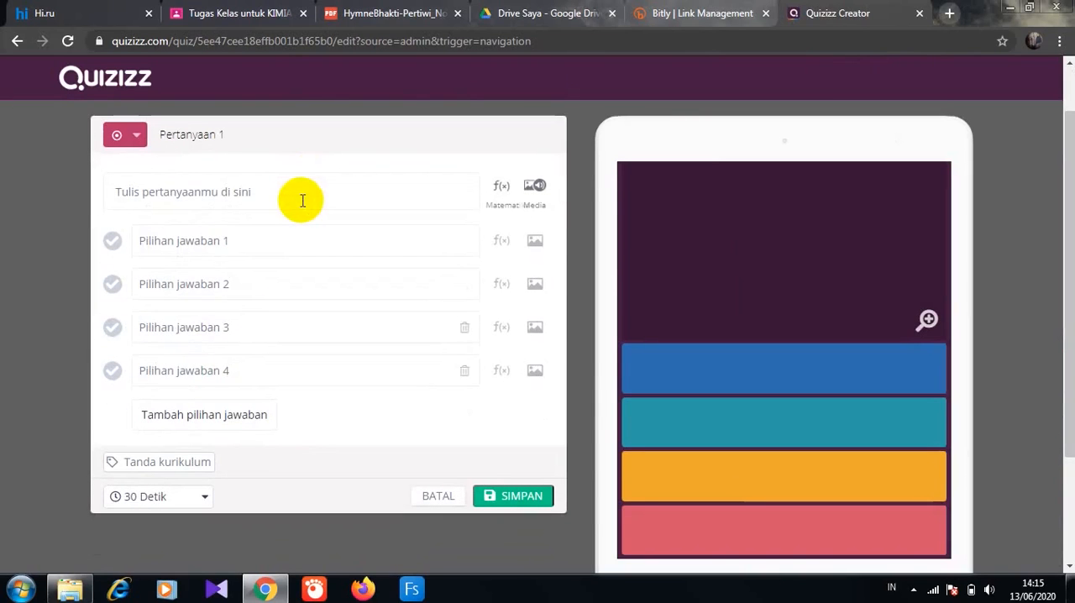
{"action": "left_click", "coordinate": [118, 195]}
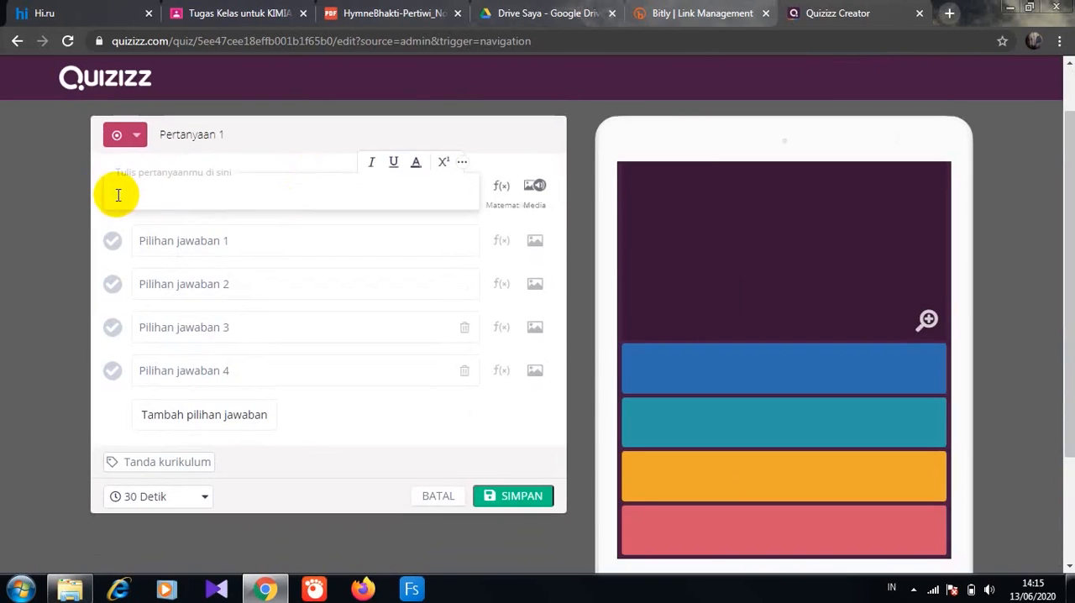
{"action": "type", "text": "Siapakah n"}
{"action": "left_click", "coordinate": [127, 192]}
{"action": "type", "text": "a"}
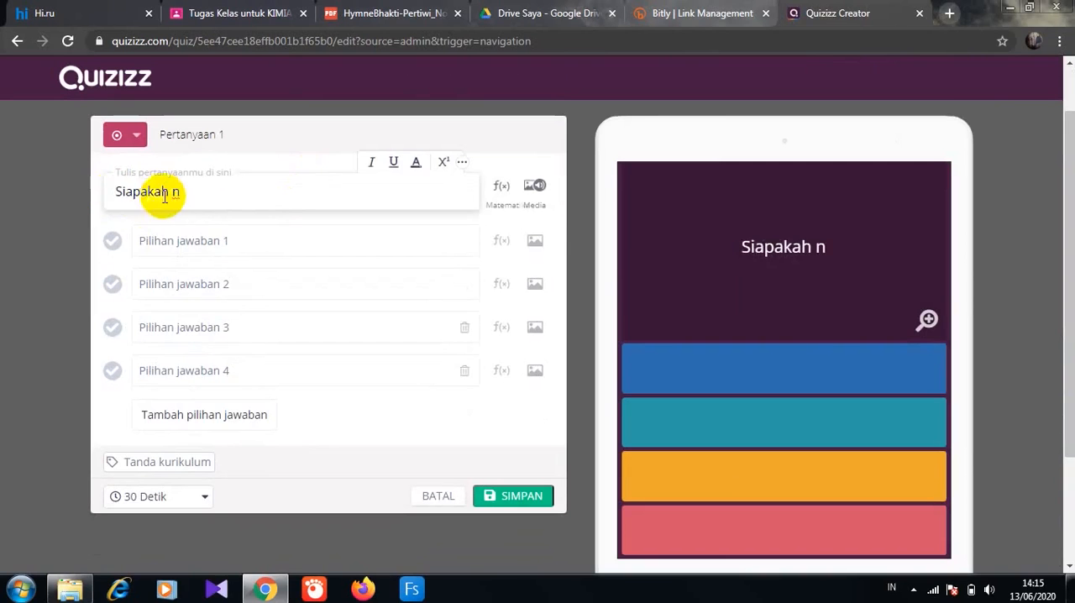
{"action": "left_click", "coordinate": [186, 191]}
{"action": "type", "text": "ama presidenR"}
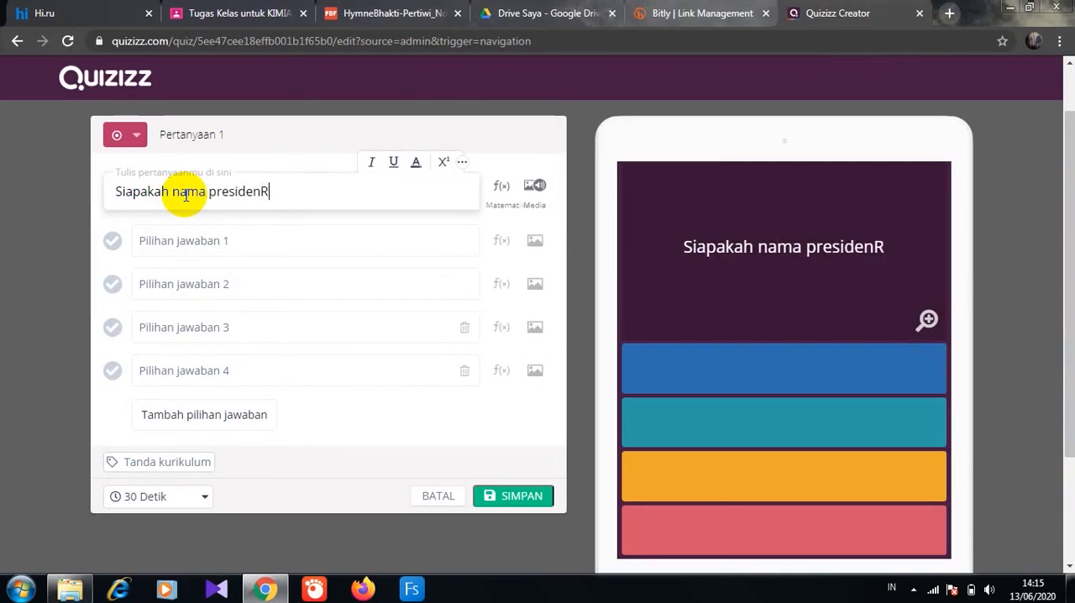
{"action": "type", "text": "epublik Indone"}
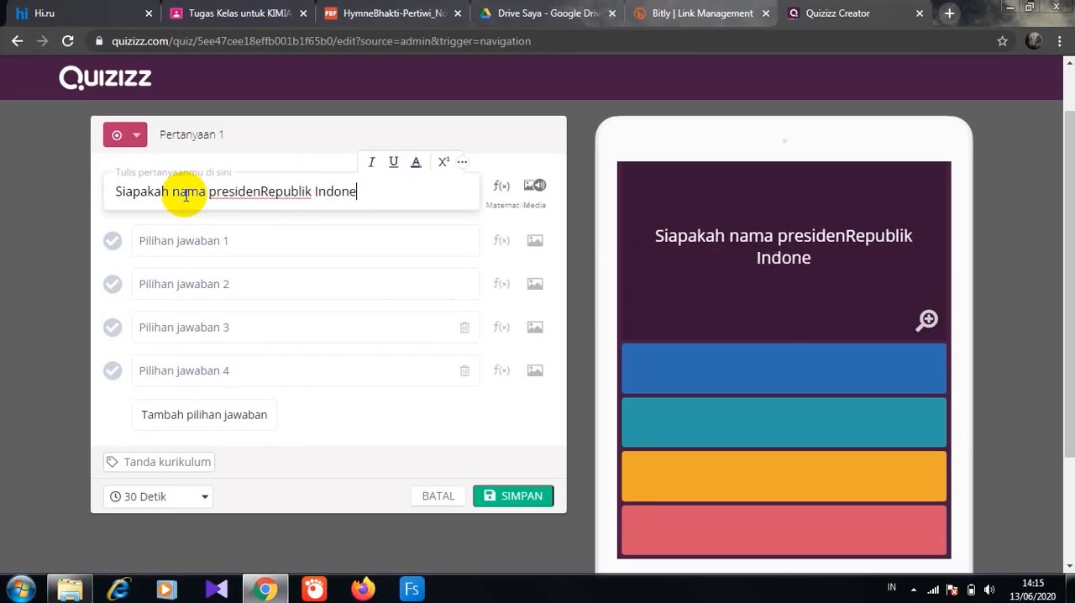
{"action": "type", "text": "sia saat ini?"}
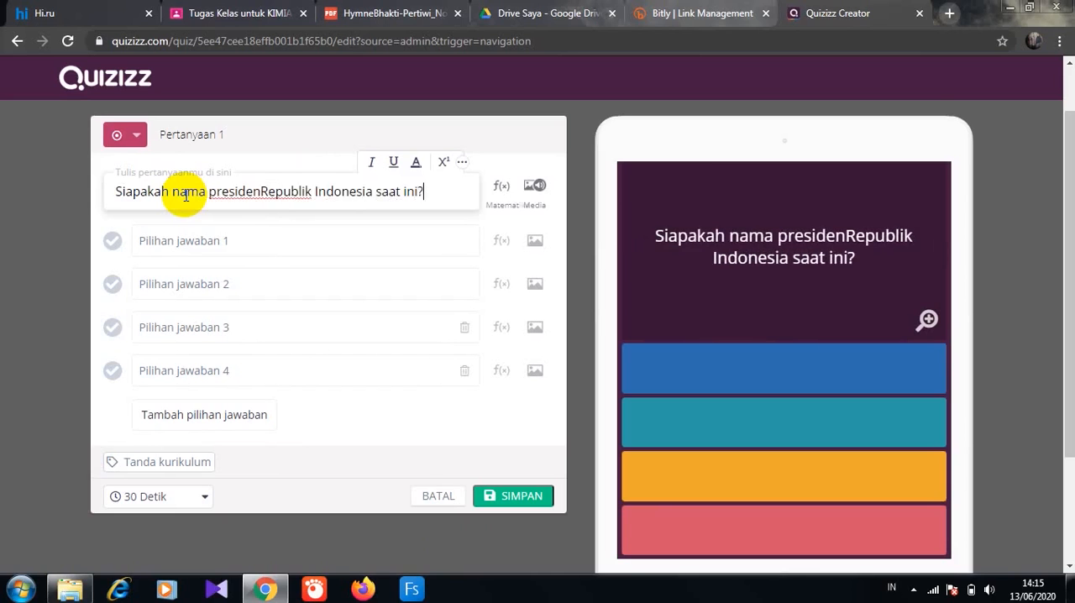
{"action": "left_click", "coordinate": [259, 193]}
- Enter Soekarno, Suharto, Megawati and Joko Widodo as the four answer options of the first question
{"action": "left_click", "coordinate": [201, 245]}
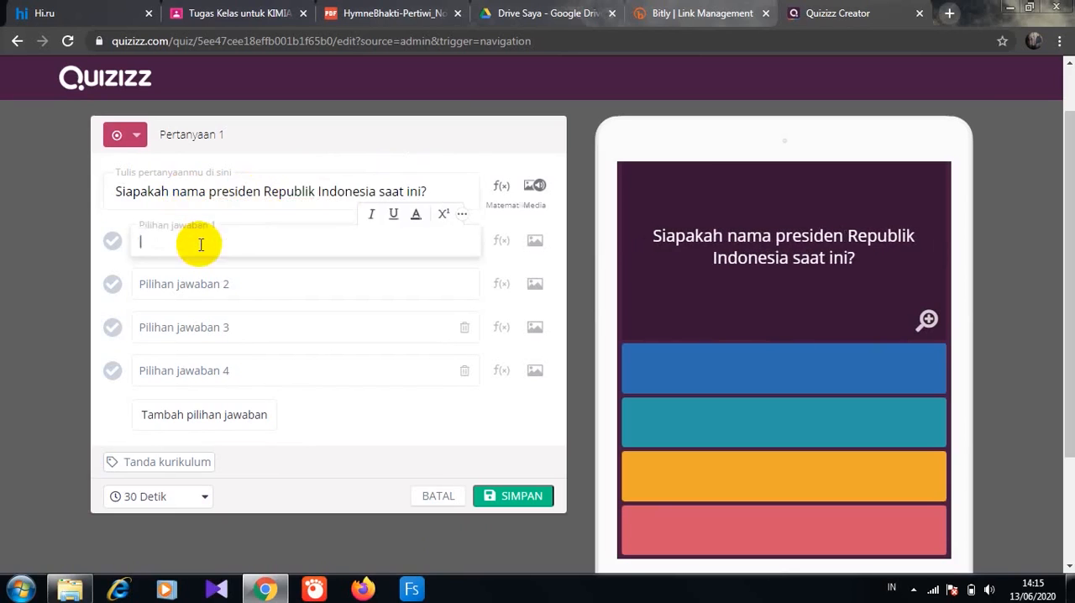
{"action": "type", "text": "Soekarno"}
{"action": "left_click", "coordinate": [188, 293]}
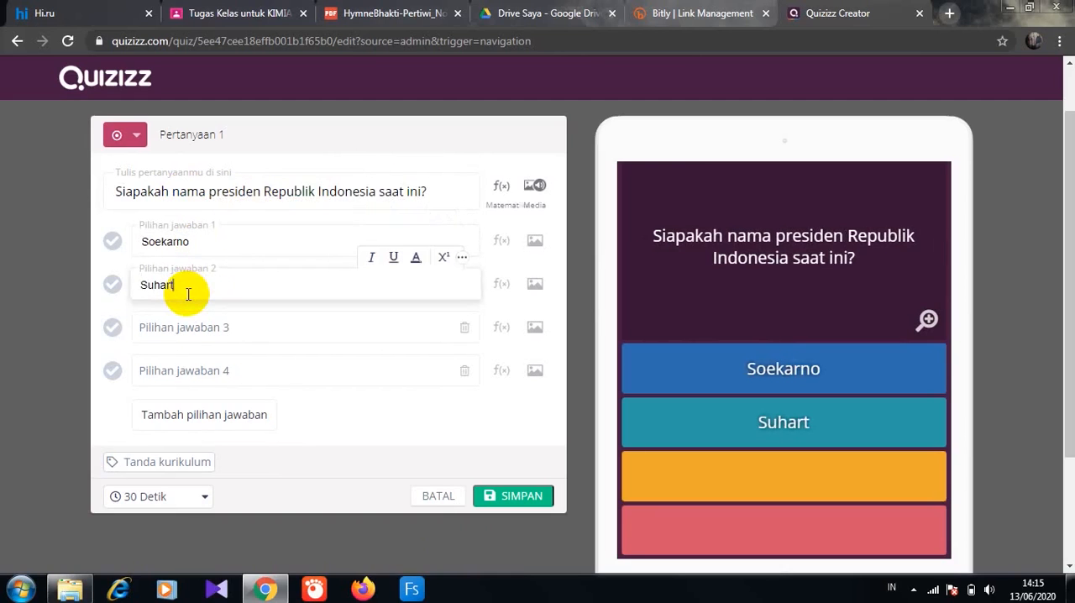
{"action": "type", "text": "Suharto"}
{"action": "left_click", "coordinate": [178, 332]}
{"action": "type", "text": "Me"}
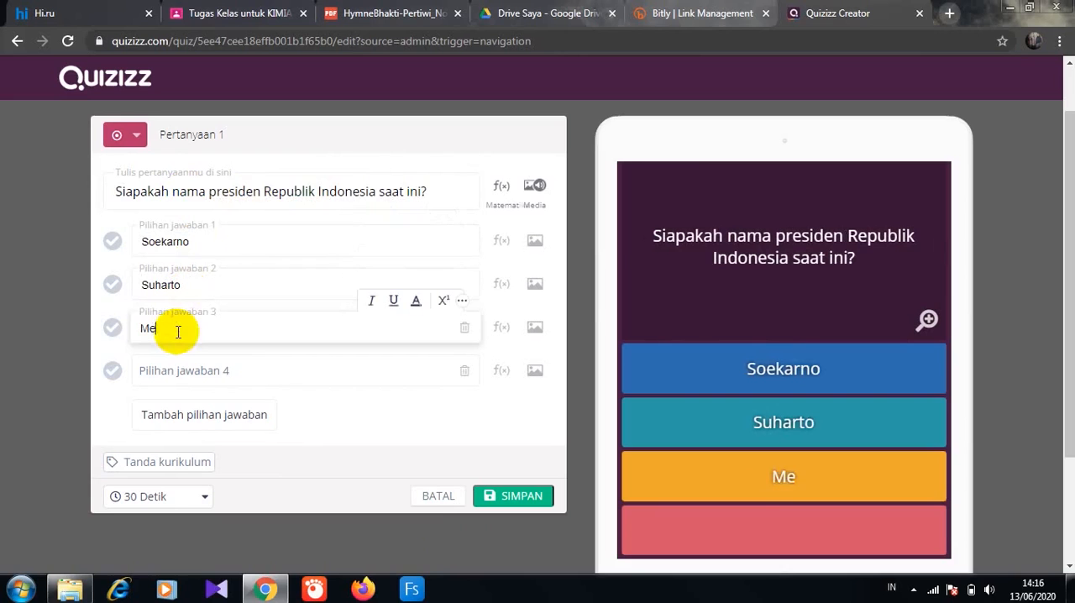
{"action": "type", "text": "gawati"}
{"action": "left_click", "coordinate": [165, 364]}
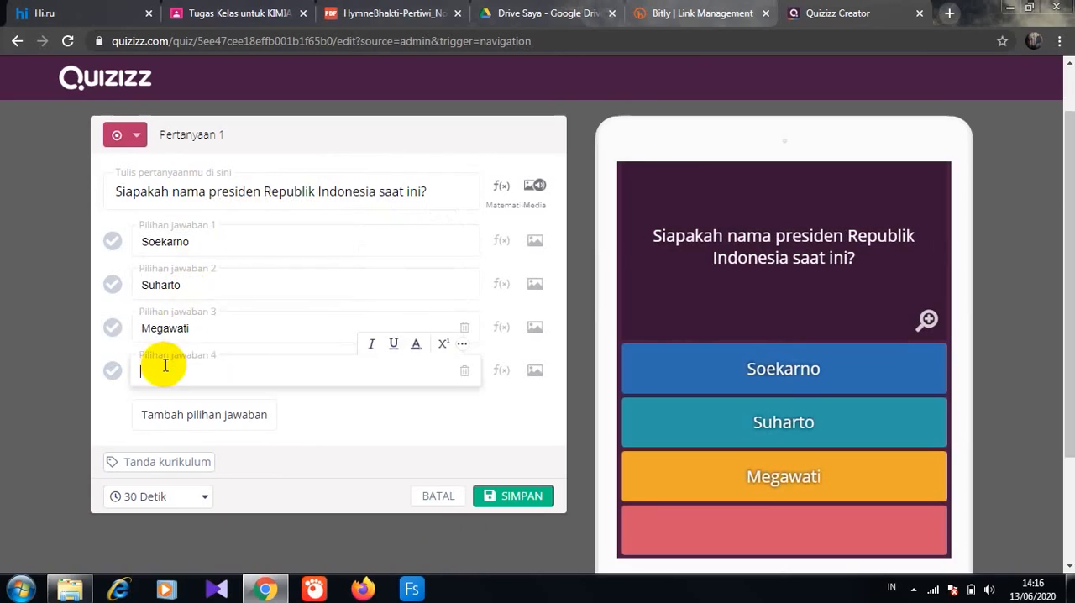
{"action": "type", "text": "Joko Widodo"}
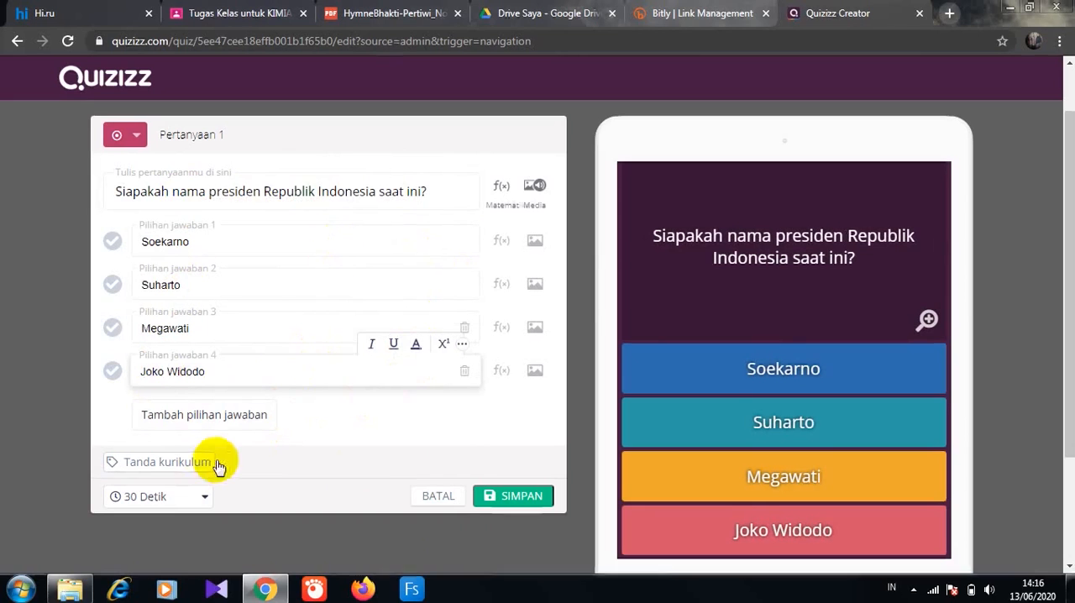
- Mark Joko Widodo as the correct answer and save the question with the 30-second time limit
{"action": "left_click", "coordinate": [107, 375]}
{"action": "left_click", "coordinate": [204, 496]}
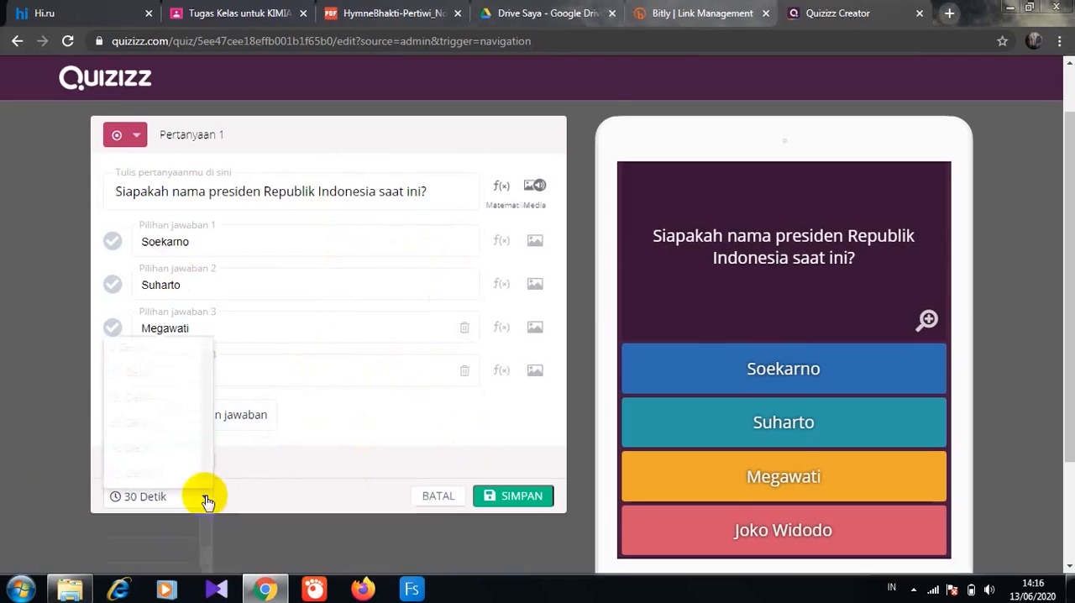
{"action": "left_click", "coordinate": [152, 323]}
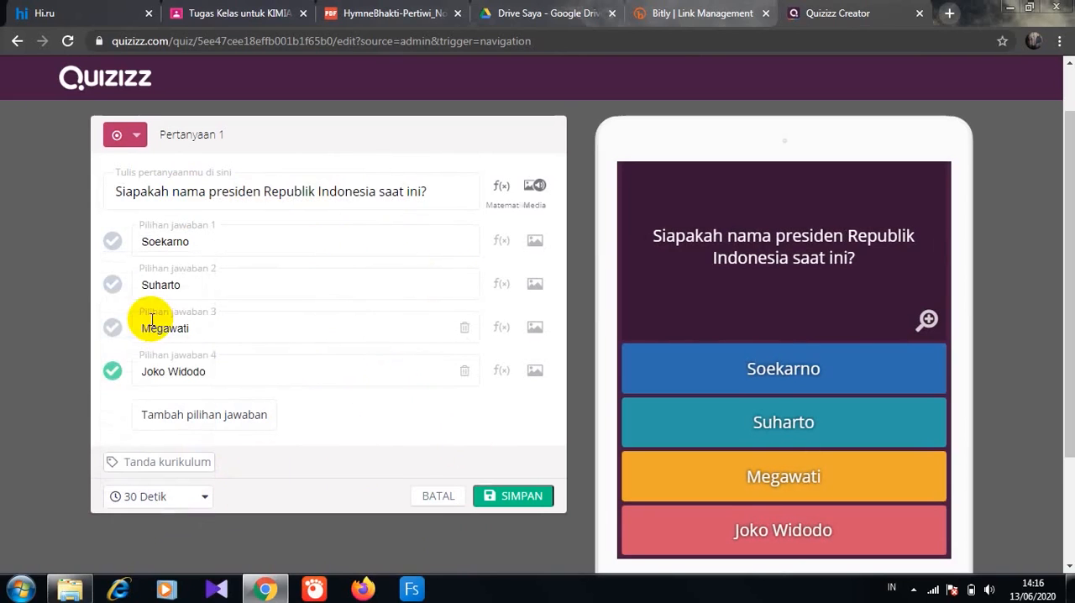
{"action": "left_click", "coordinate": [529, 496]}
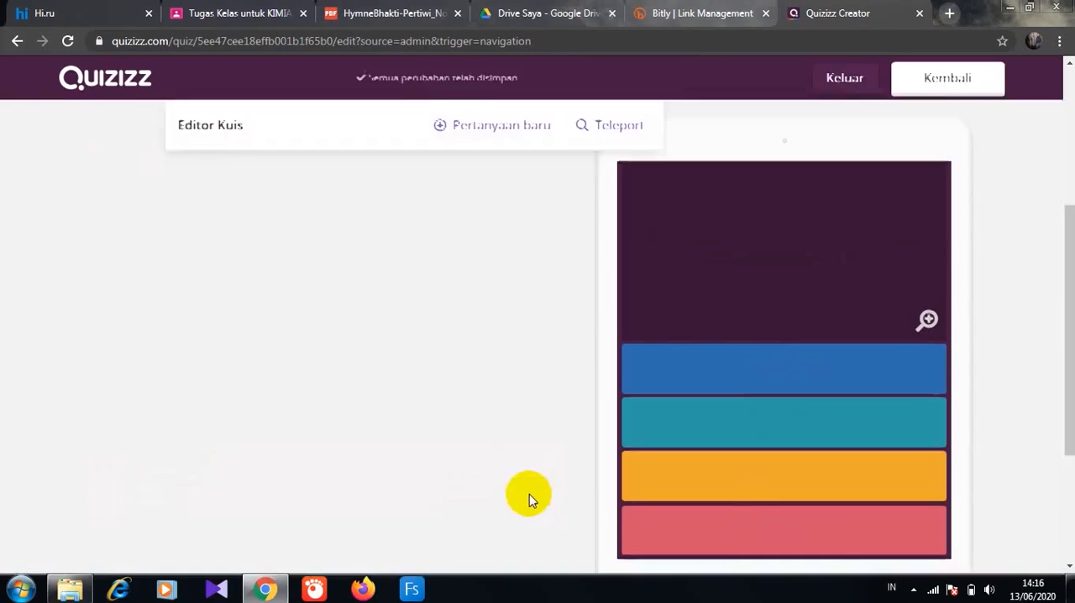
- Add a second multiple-choice question with the text "Apakah warna yang tidak terdapat dalam lagu balonku ada 5"
{"action": "left_click", "coordinate": [504, 126]}
{"action": "left_click", "coordinate": [282, 274]}
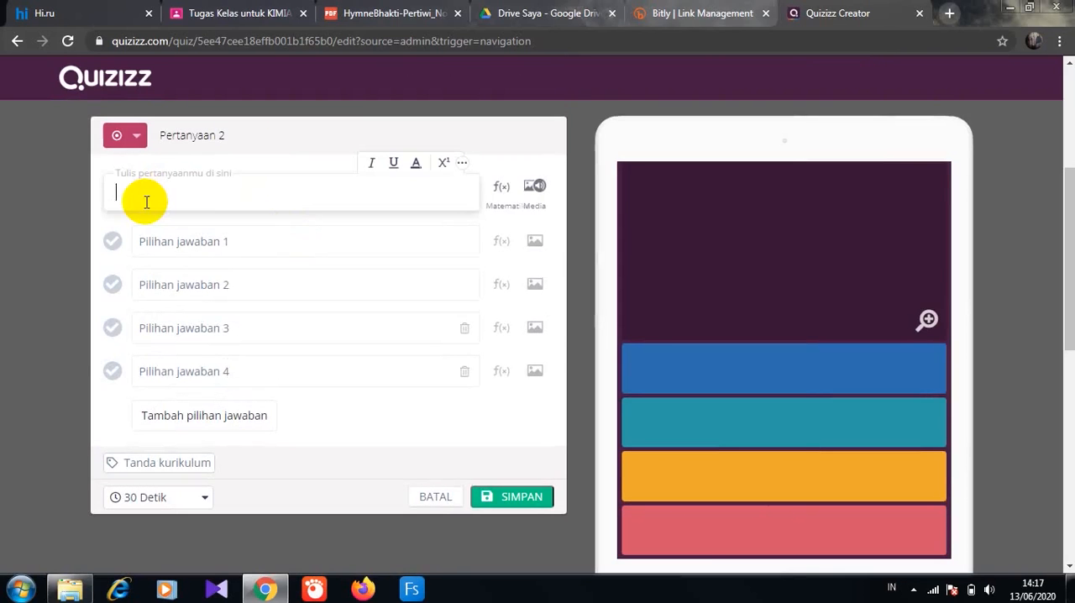
{"action": "type", "text": "Apakah warna yangb tida"}
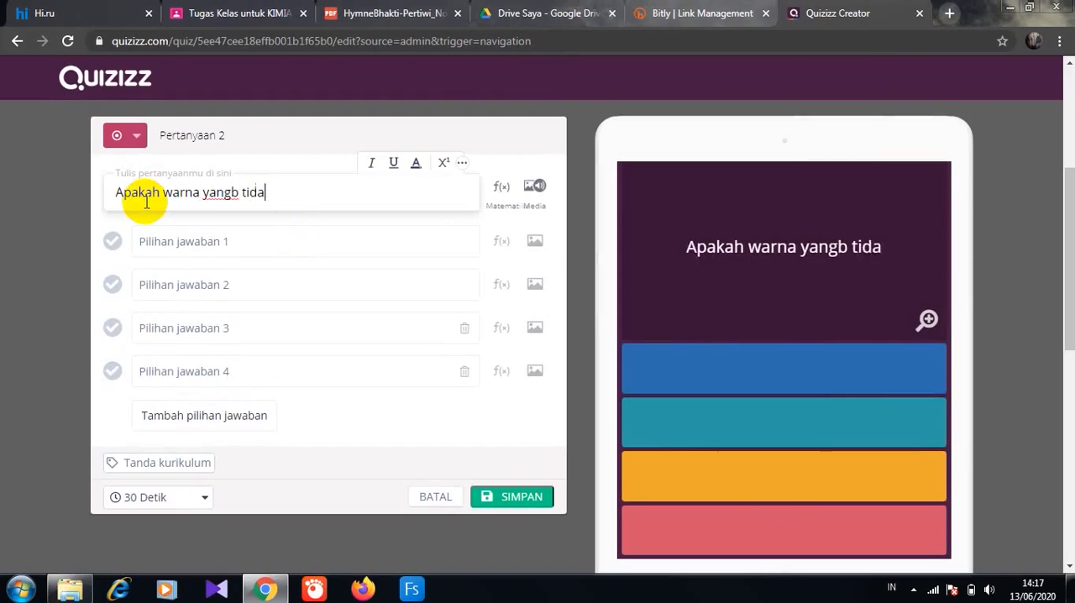
{"action": "type", "text": "k terdapat"}
{"action": "left_click", "coordinate": [239, 192]}
{"action": "key", "text": "BackSpace"}
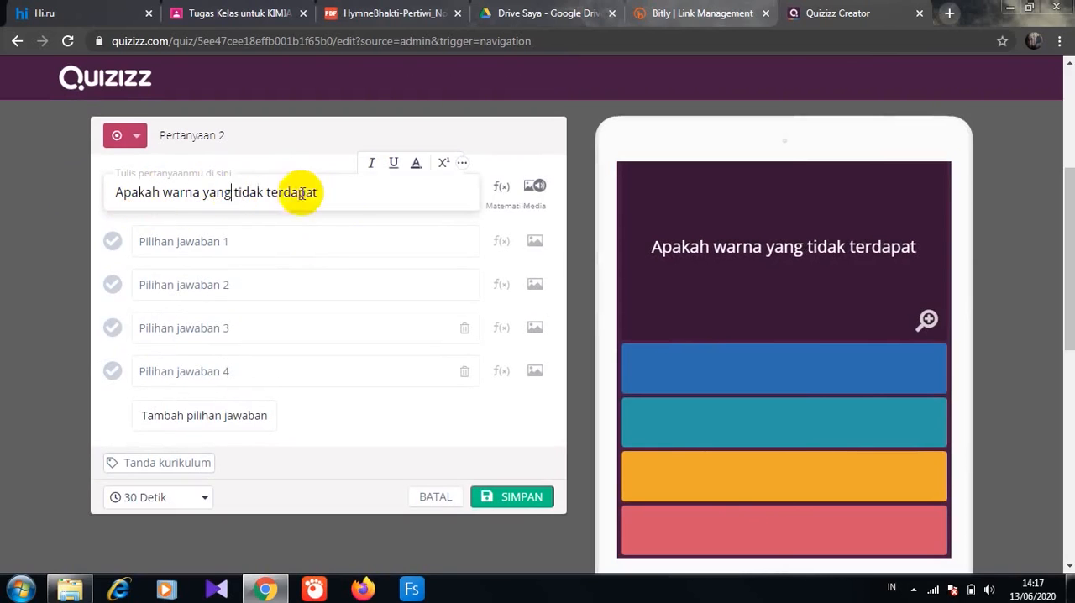
{"action": "left_click", "coordinate": [319, 192]}
{"action": "type", "text": "dalam lagu balonkuad"}
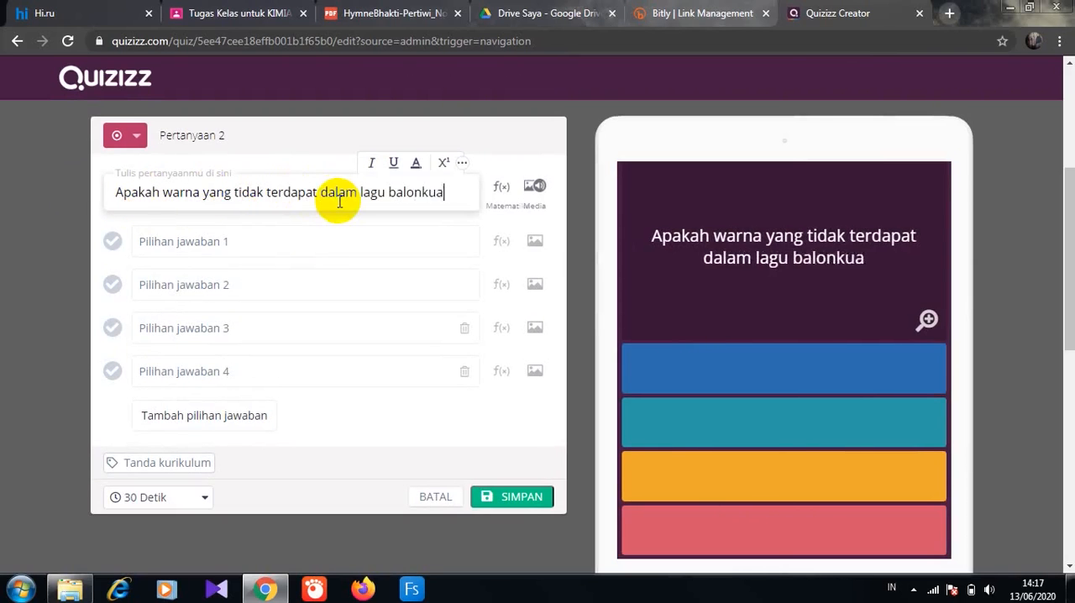
{"action": "key", "text": "BackSpace"}
{"action": "key", "text": "BackSpace"}
{"action": "type", "text": "ada 5"}
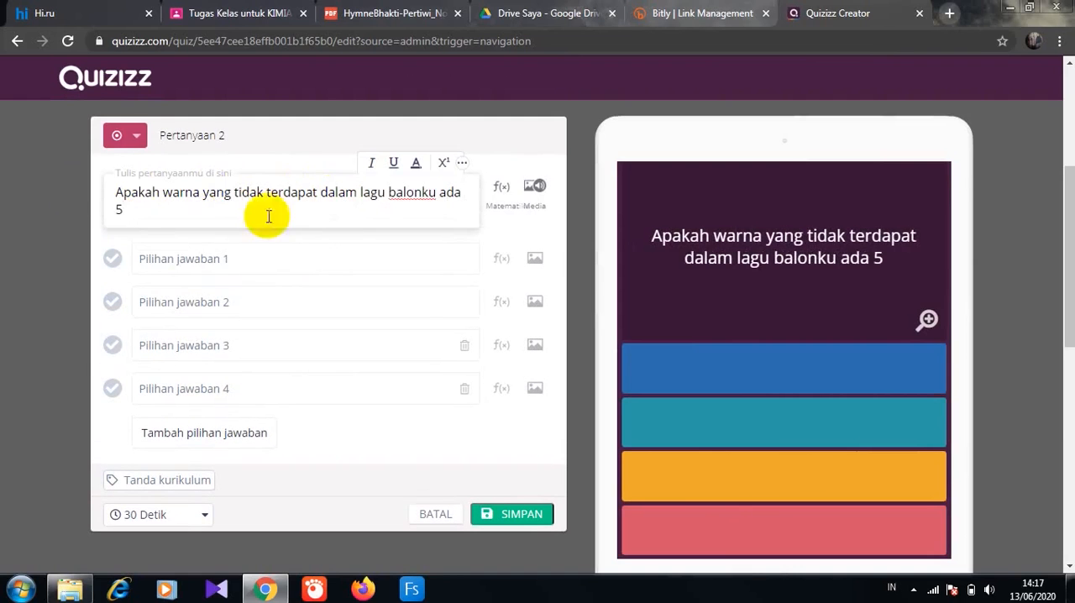
- Enter the answer options merah, hitam, kuning and hijau, mark hitam as correct, and save the second question
{"action": "left_click", "coordinate": [174, 264]}
{"action": "type", "text": "merah"}
{"action": "left_click", "coordinate": [160, 304]}
{"action": "type", "text": "hita"}
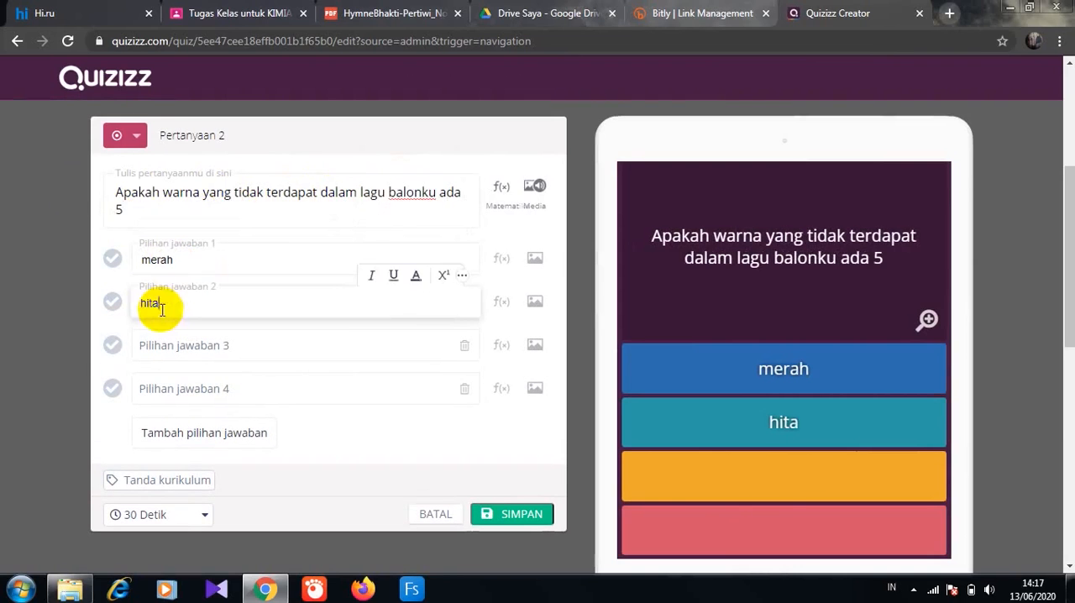
{"action": "type", "text": "m"}
{"action": "left_click", "coordinate": [157, 344]}
{"action": "type", "text": "kuning"}
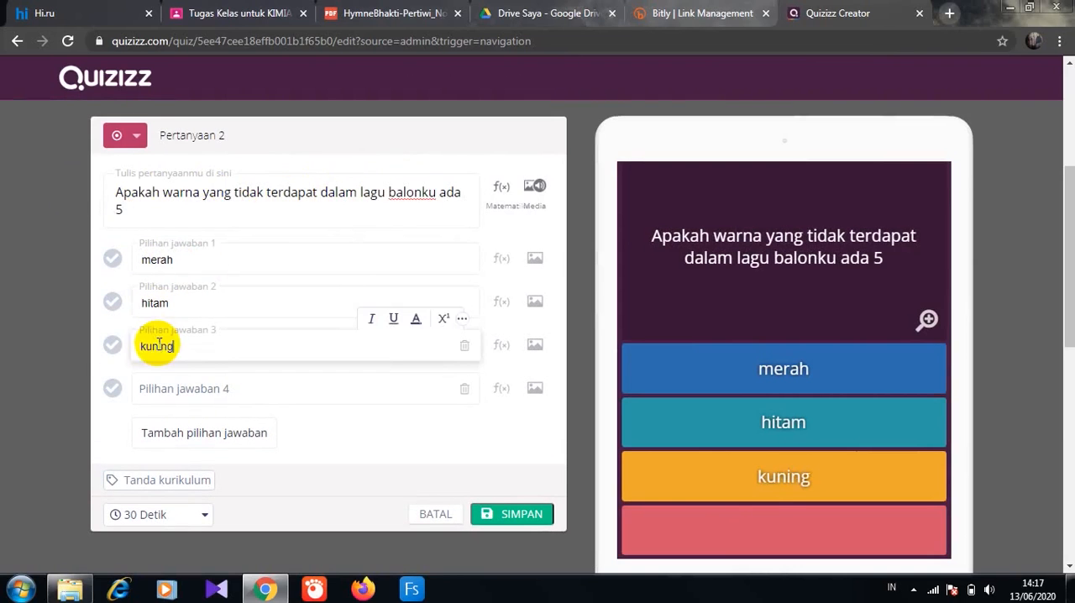
{"action": "left_click", "coordinate": [193, 392]}
{"action": "type", "text": "hijau"}
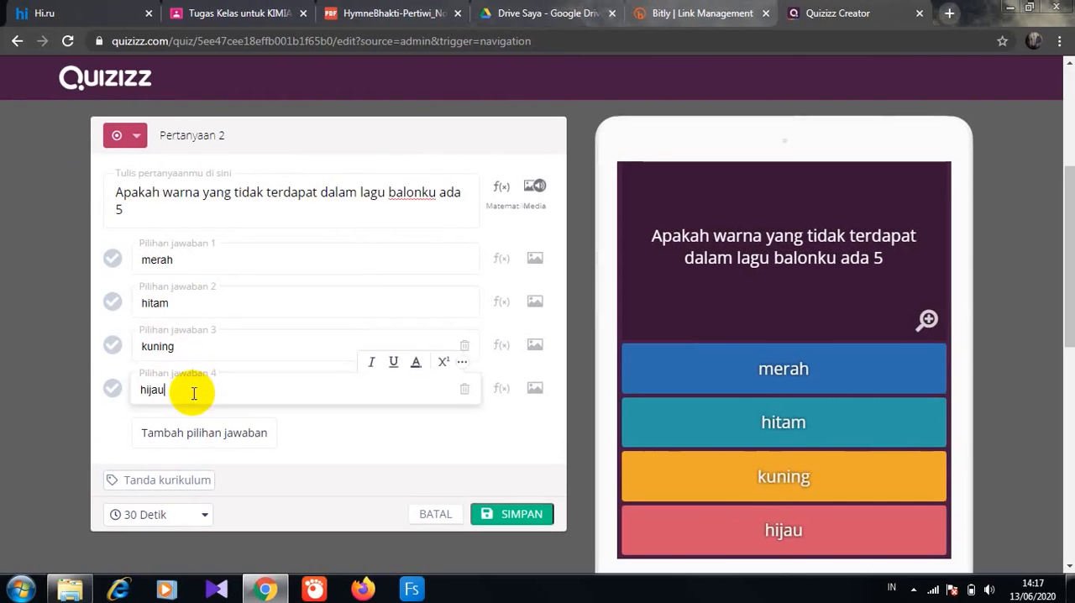
{"action": "left_click", "coordinate": [113, 302]}
{"action": "left_click", "coordinate": [494, 513]}
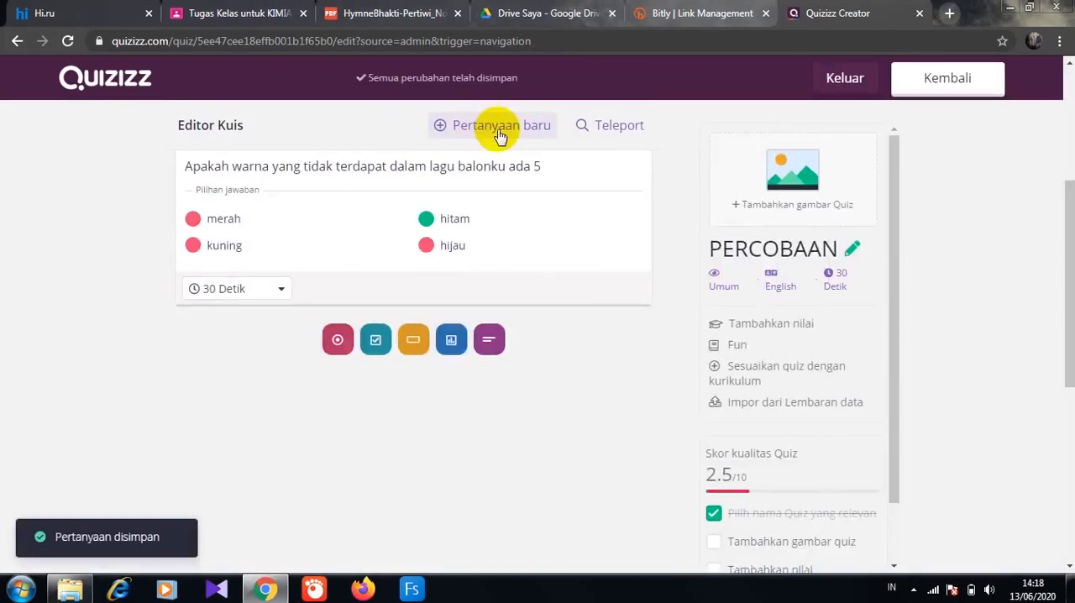
- Add a third multiple-choice question with the text "2+2="
{"action": "left_click", "coordinate": [487, 126]}
{"action": "left_click", "coordinate": [293, 202]}
{"action": "left_click", "coordinate": [230, 195]}
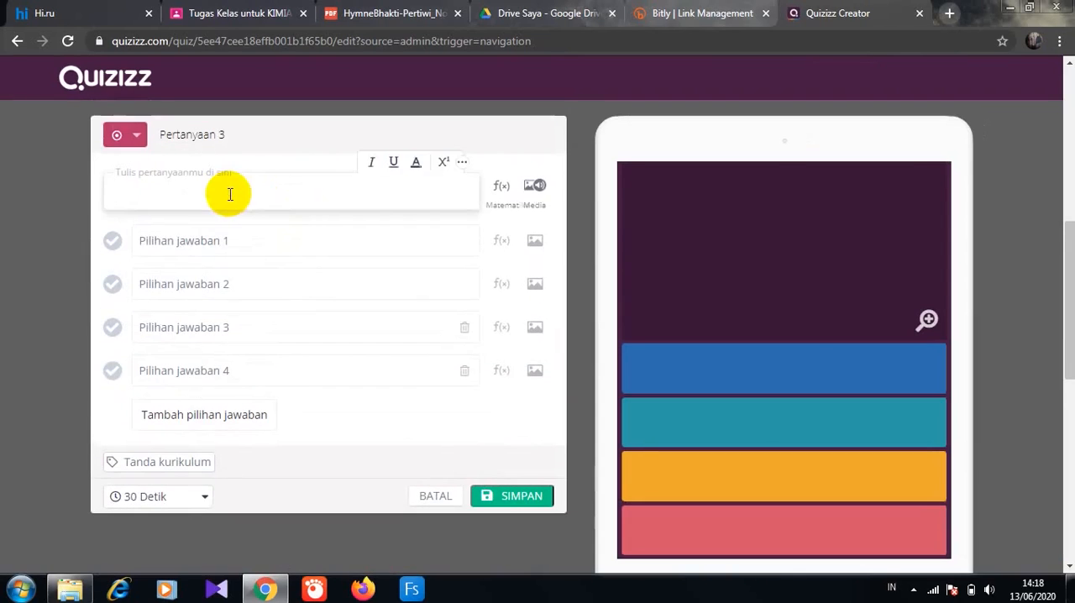
{"action": "type", "text": "2+2="}
- Enter the answer options 1, 2, 3 and 4, mark 4 as correct, and save the third question
{"action": "left_click", "coordinate": [194, 240]}
{"action": "type", "text": "1"}
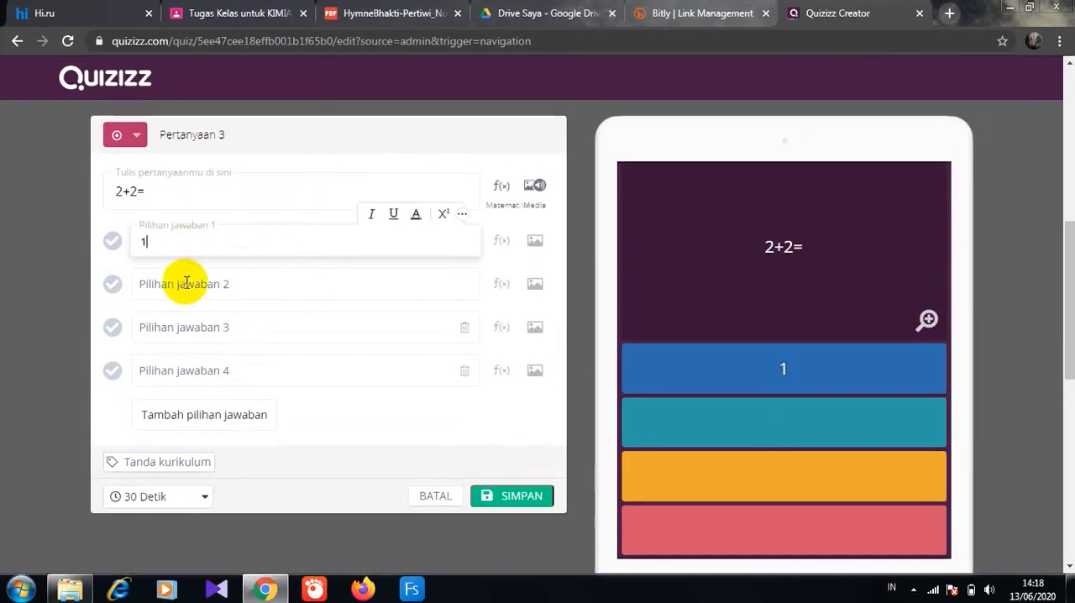
{"action": "left_click", "coordinate": [190, 281]}
{"action": "type", "text": "2"}
{"action": "left_click", "coordinate": [179, 329]}
{"action": "type", "text": "3"}
{"action": "left_click", "coordinate": [180, 368]}
{"action": "type", "text": "4"}
{"action": "left_click", "coordinate": [110, 371]}
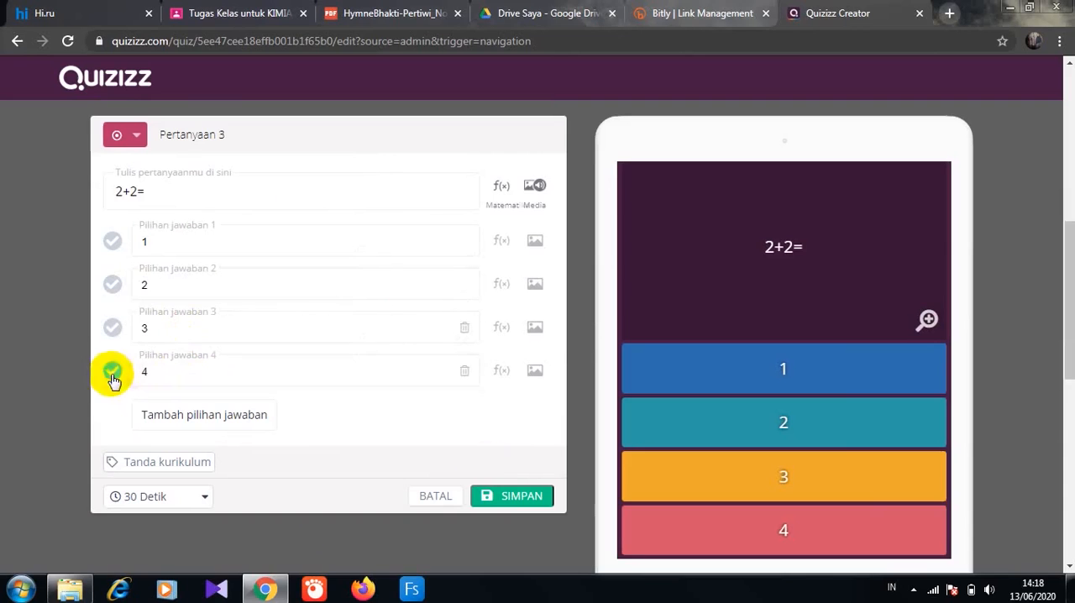
{"action": "left_click", "coordinate": [522, 496]}
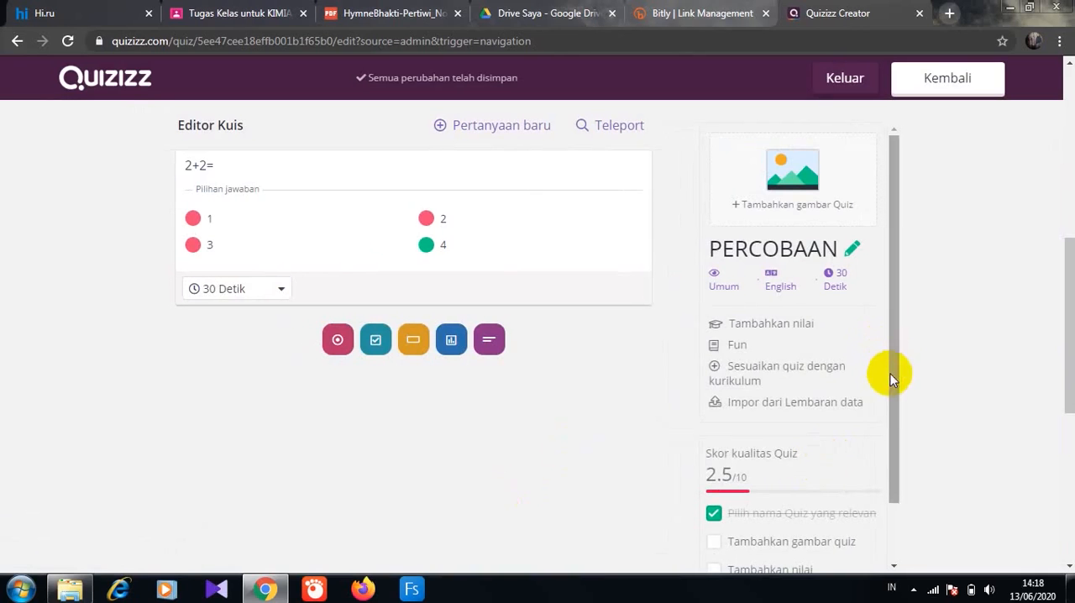
- Add the picture "kimia praktikum" from the Pictures library as the quiz's title image
{"action": "mouse_move", "coordinate": [890, 377]}
{"action": "left_mouse_down"}
{"action": "mouse_move", "coordinate": [897, 449]}
{"action": "mouse_move", "coordinate": [894, 398]}
{"action": "left_mouse_up"}
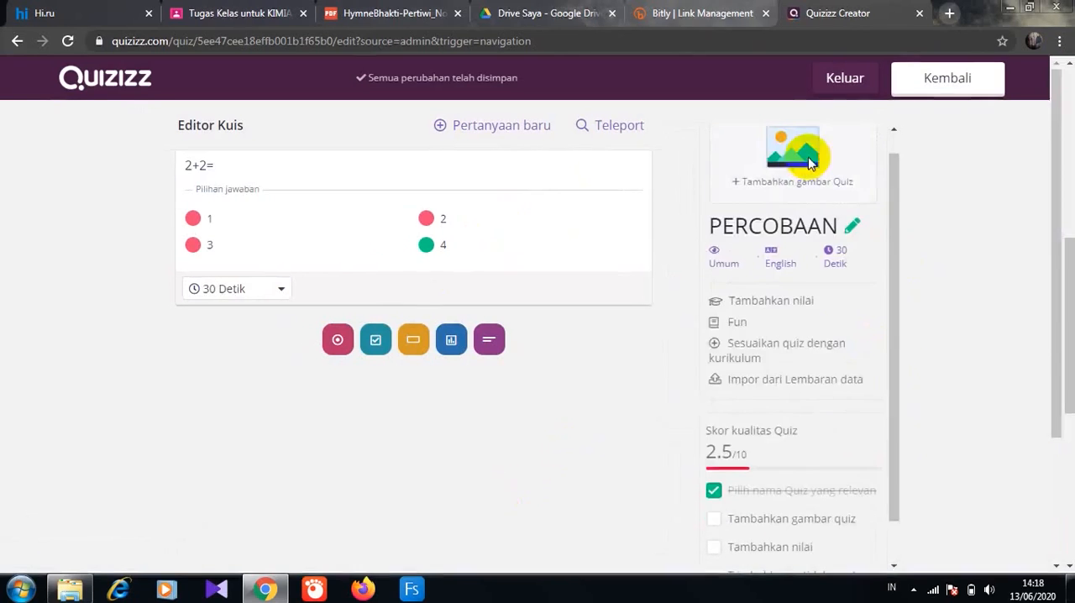
{"action": "left_click", "coordinate": [810, 160]}
{"action": "left_click", "coordinate": [534, 232]}
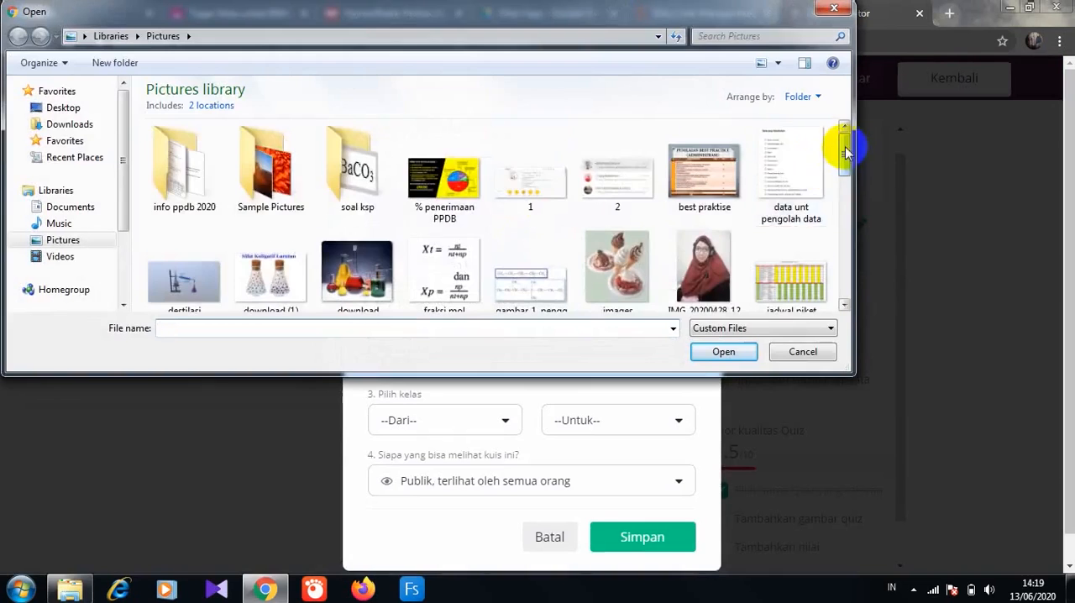
{"action": "left_click_drag", "start_coordinate": [848, 149], "coordinate": [850, 180]}
{"action": "left_click", "coordinate": [617, 239]}
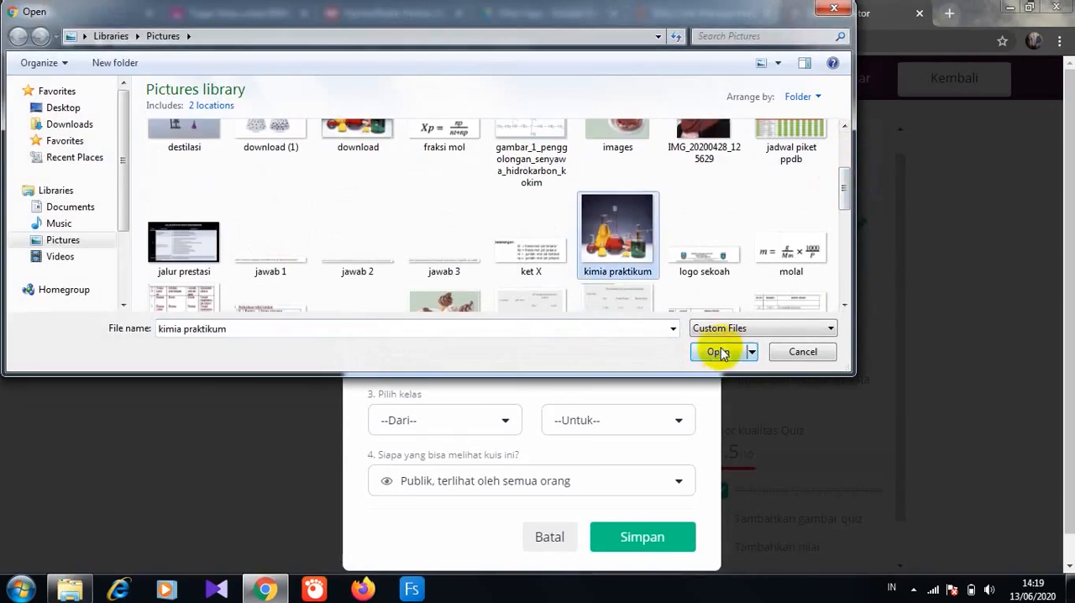
{"action": "left_click", "coordinate": [720, 352]}
- Set the quiz language to Indonesian and the grade range from 1st to University
{"action": "left_click", "coordinate": [676, 361]}
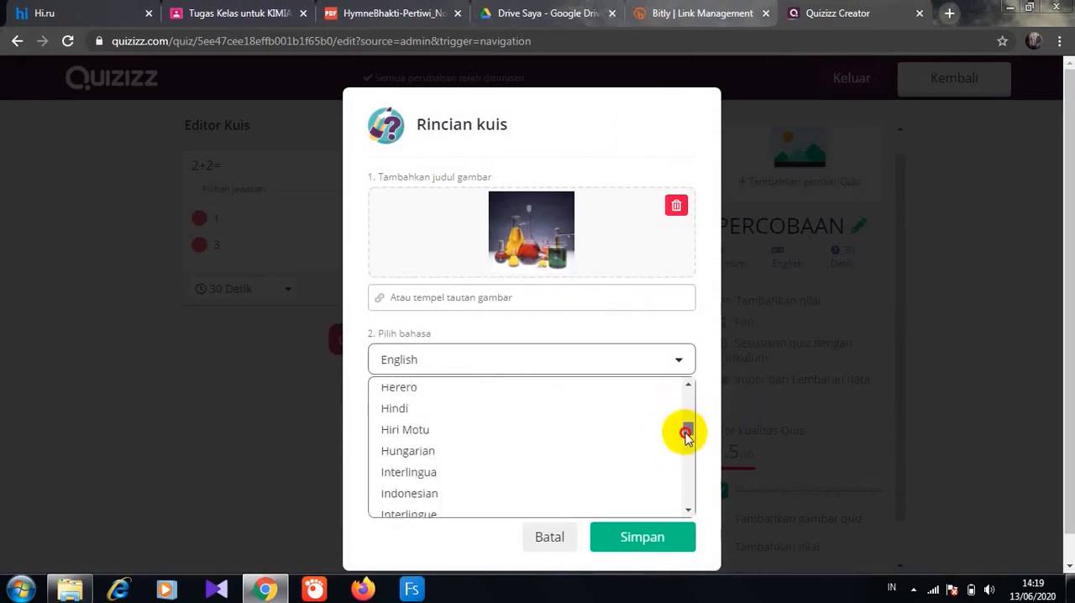
{"action": "scroll", "coordinate": [688, 427], "scroll_direction": "down", "scroll_amount": 1}
{"action": "left_click", "coordinate": [466, 405]}
{"action": "left_click", "coordinate": [497, 420]}
{"action": "left_click", "coordinate": [394, 475]}
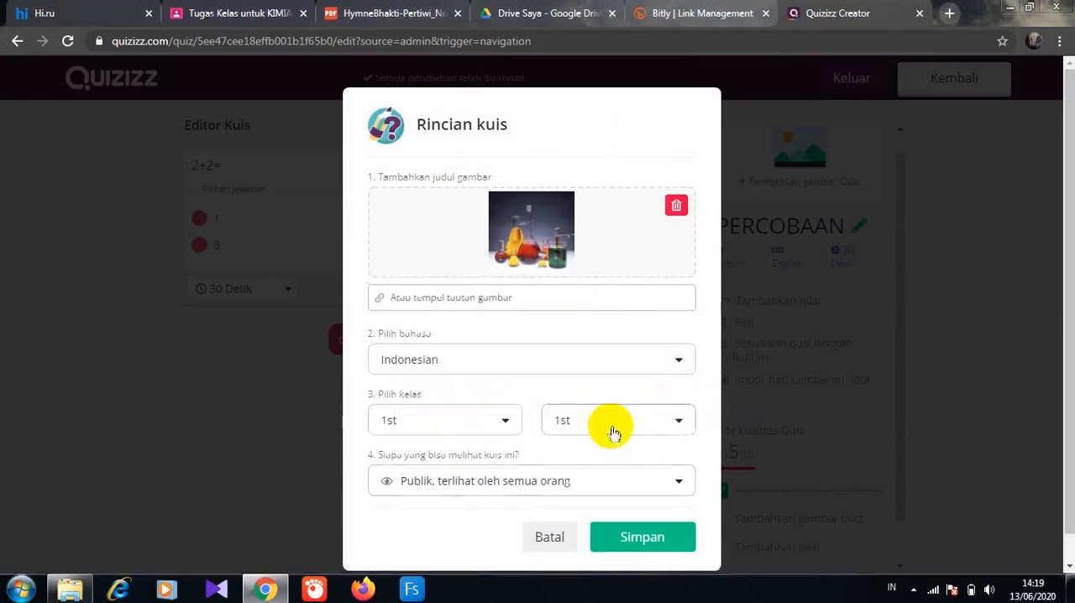
{"action": "left_click", "coordinate": [676, 422]}
{"action": "left_click_drag", "start_coordinate": [707, 478], "coordinate": [718, 547]}
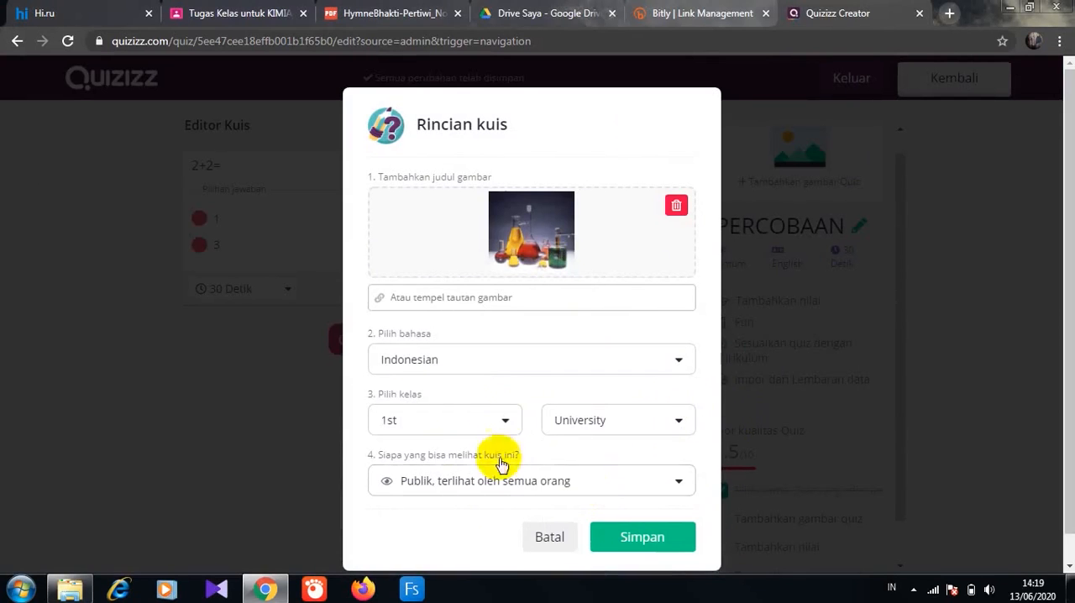
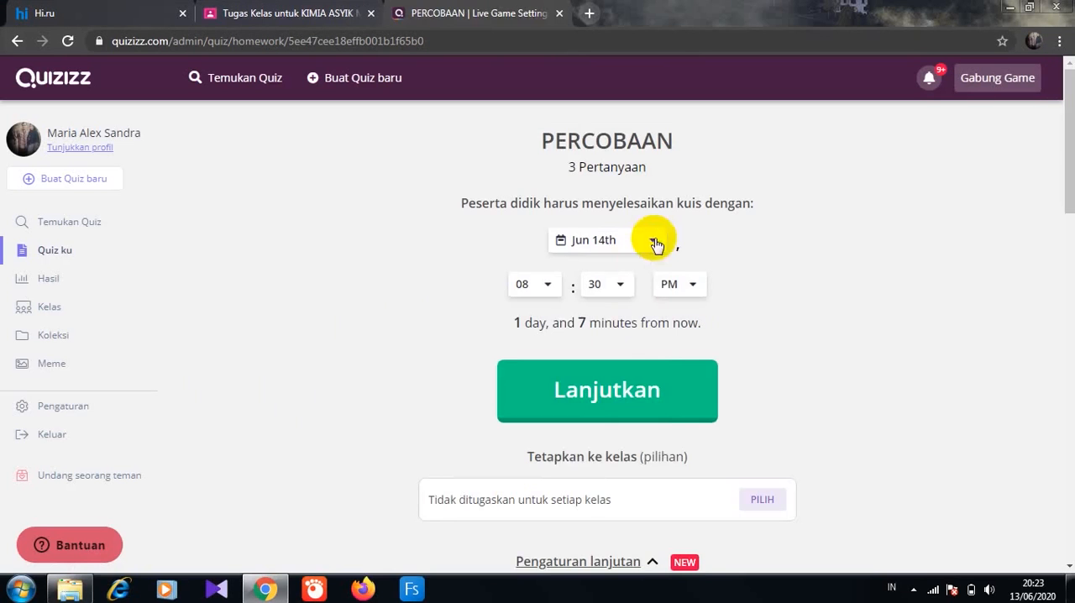
- Set the PERCOBAAN quiz's homework deadline to Jun 14th at 12:45 PM
{"action": "left_click", "coordinate": [654, 242]}
{"action": "left_click", "coordinate": [599, 295]}
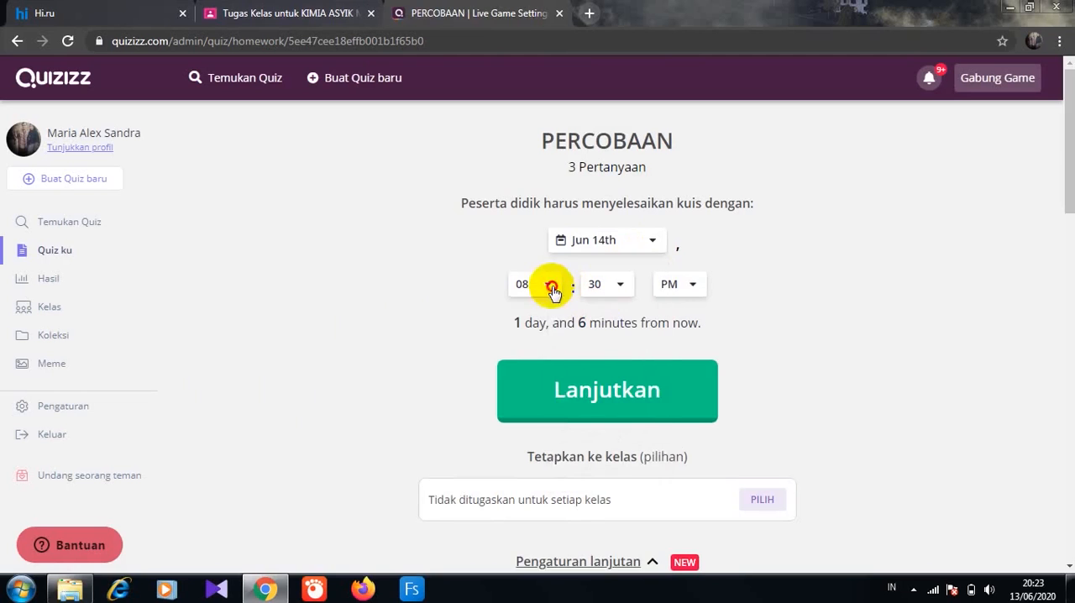
{"action": "left_click", "coordinate": [552, 288]}
{"action": "scroll", "coordinate": [547, 525], "scroll_direction": "down", "scroll_amount": 2}
{"action": "left_click", "coordinate": [551, 526]}
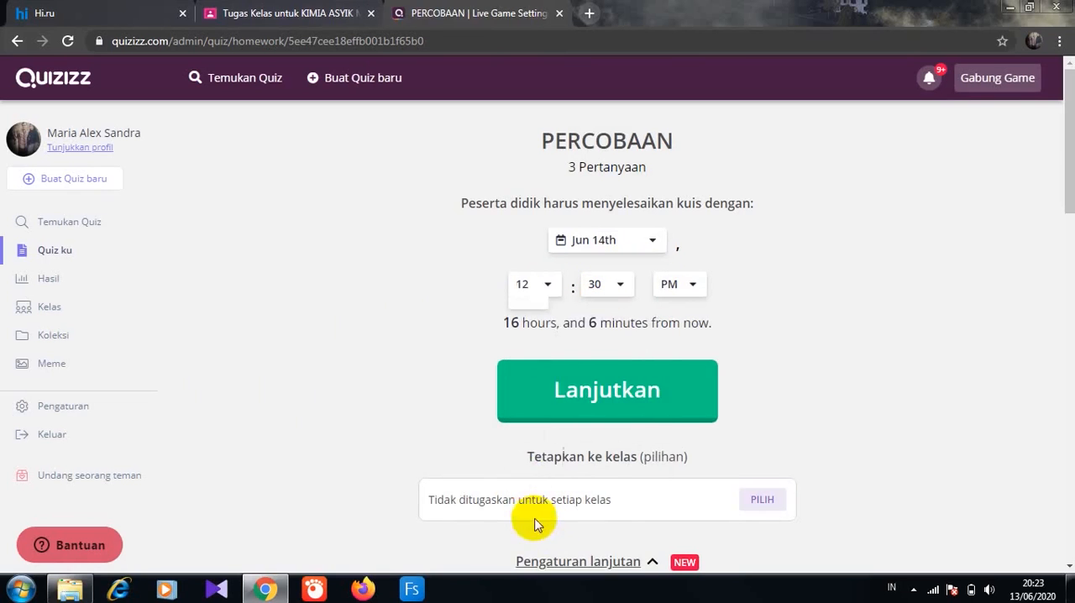
{"action": "left_click", "coordinate": [634, 286]}
{"action": "left_click", "coordinate": [604, 414]}
- Assign the quiz with these settings and copy its join link
{"action": "left_click_drag", "start_coordinate": [1065, 199], "coordinate": [1070, 236]}
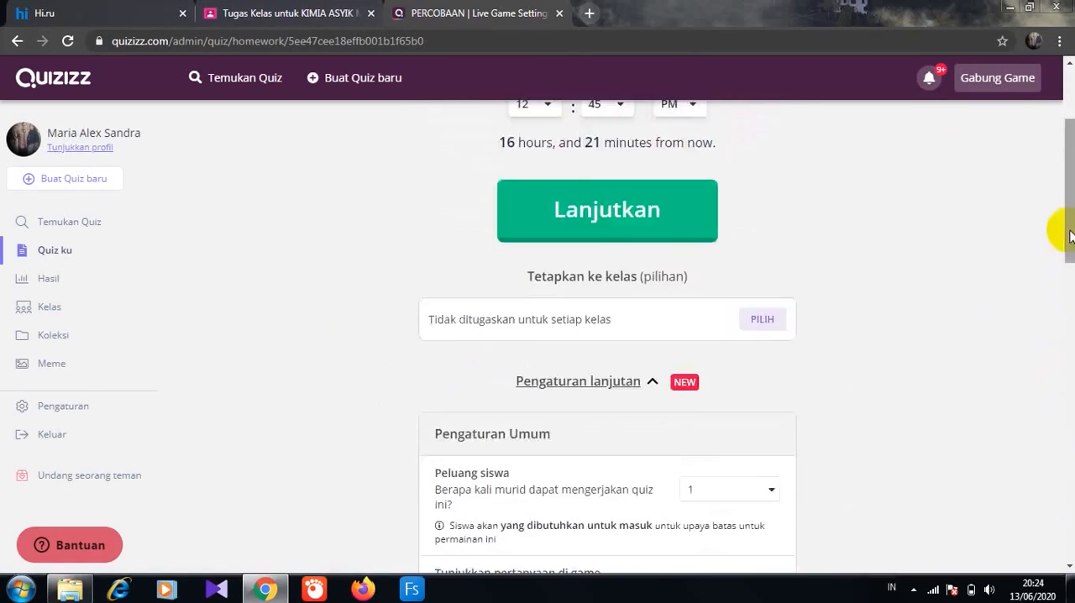
{"action": "left_click", "coordinate": [691, 214]}
{"action": "left_click", "coordinate": [695, 227]}
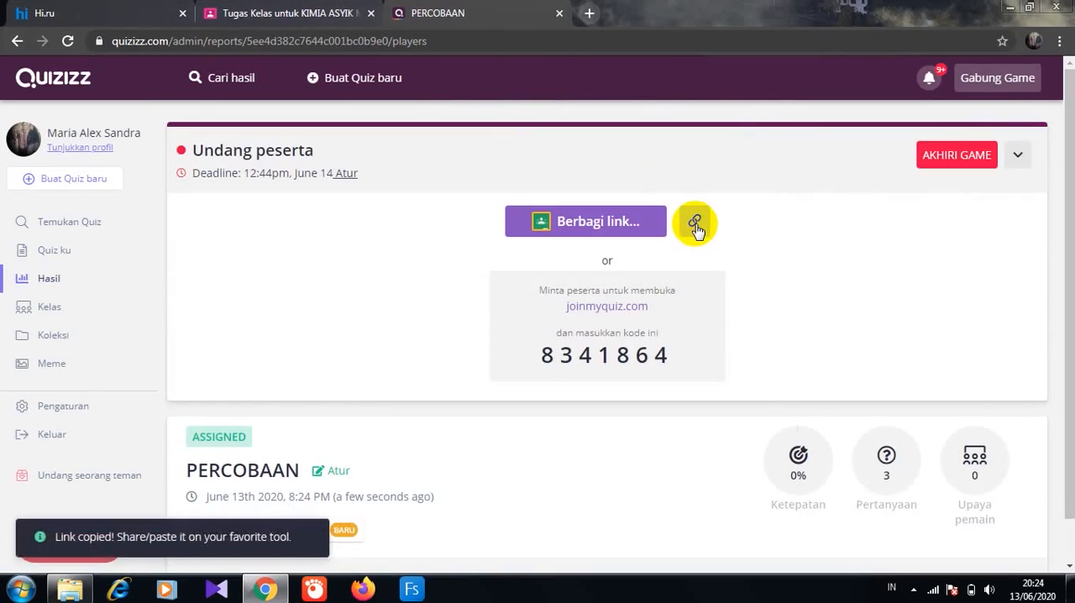
- Switch to the KIMIA ASYIK class in Google Classroom and start a new quiz assignment
{"action": "left_click", "coordinate": [348, 16]}
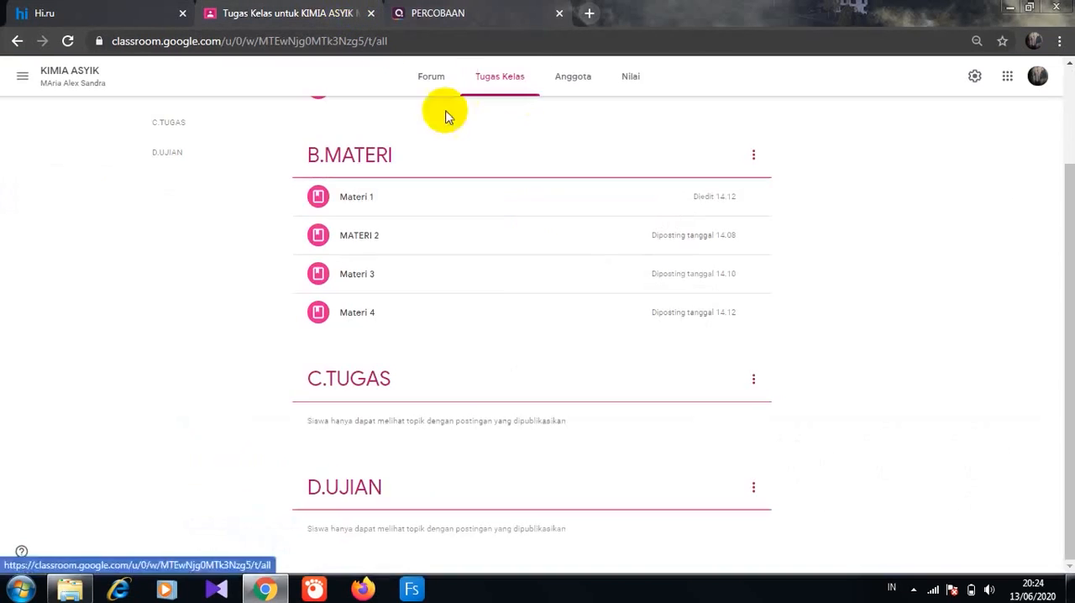
{"action": "left_click_drag", "start_coordinate": [1058, 240], "coordinate": [1063, 115]}
{"action": "left_click", "coordinate": [331, 122]}
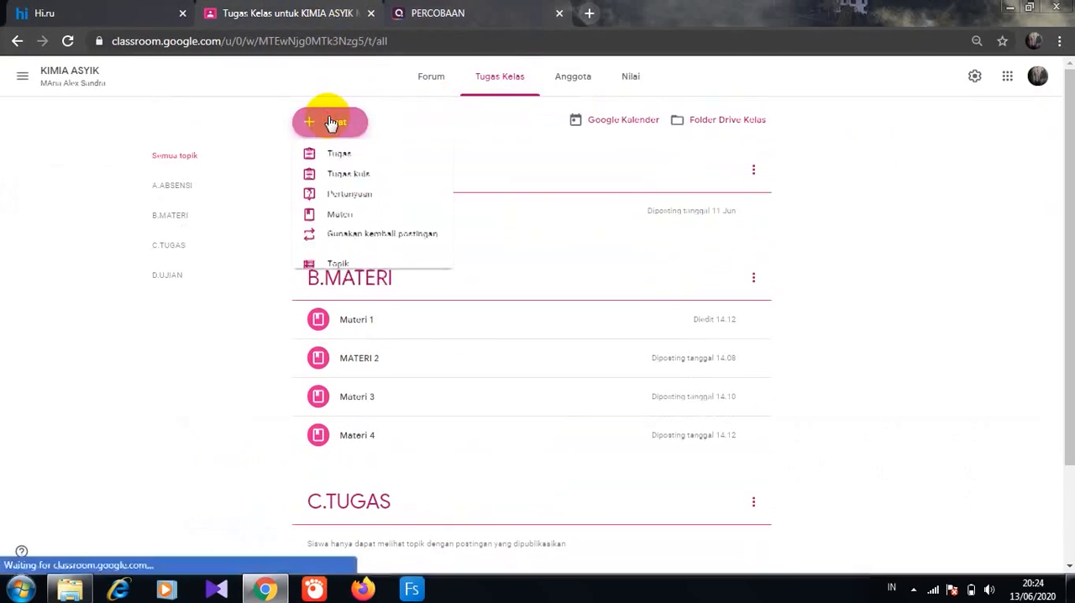
{"action": "left_click", "coordinate": [350, 178]}
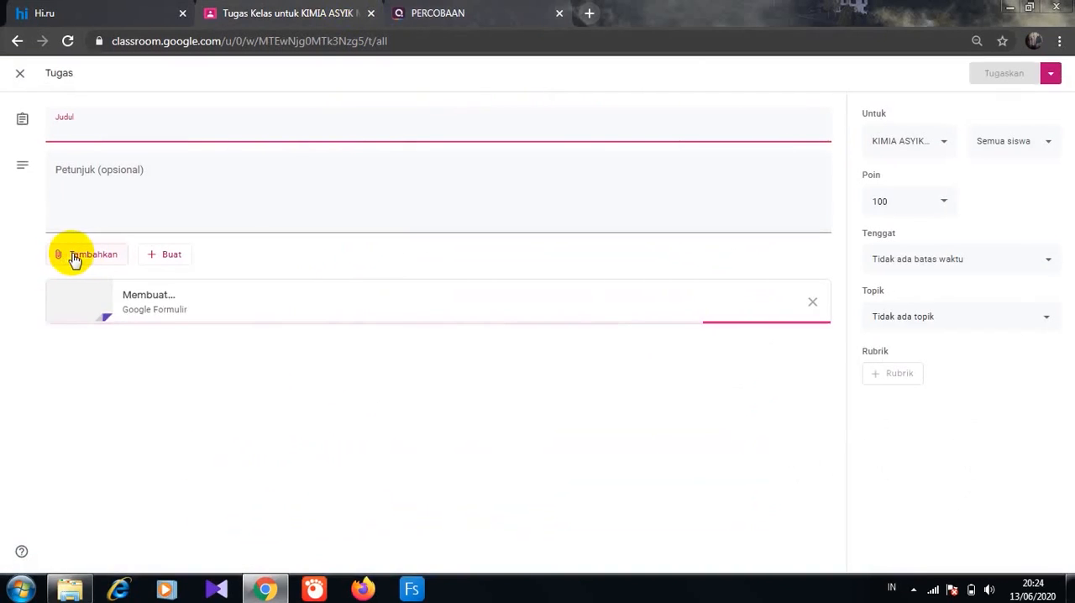
- Attach the copied Quizizz game link to the assignment
{"action": "left_click", "coordinate": [74, 257]}
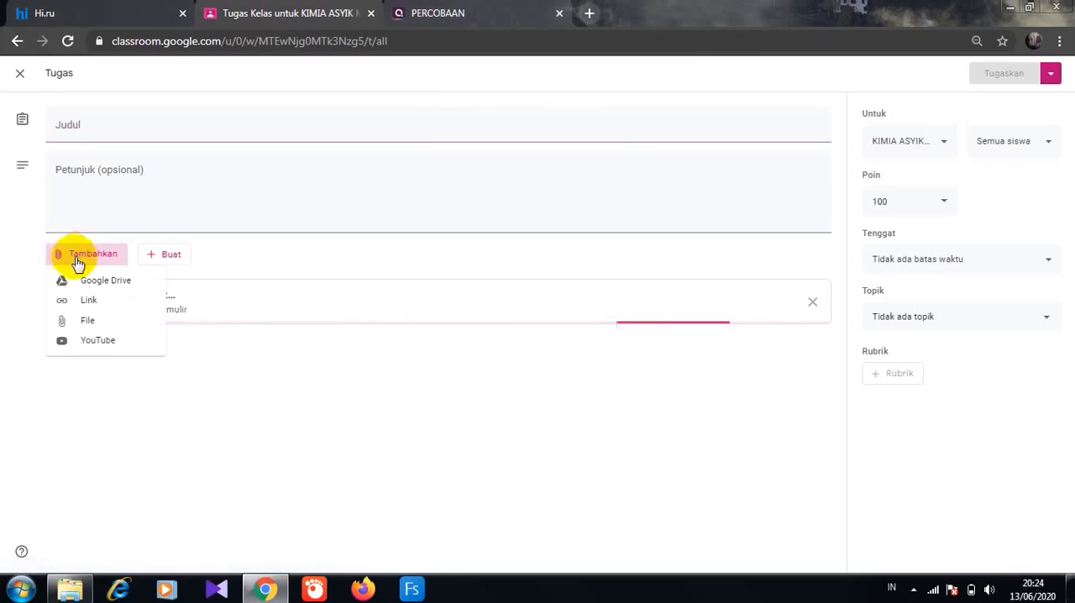
{"action": "left_click", "coordinate": [87, 304]}
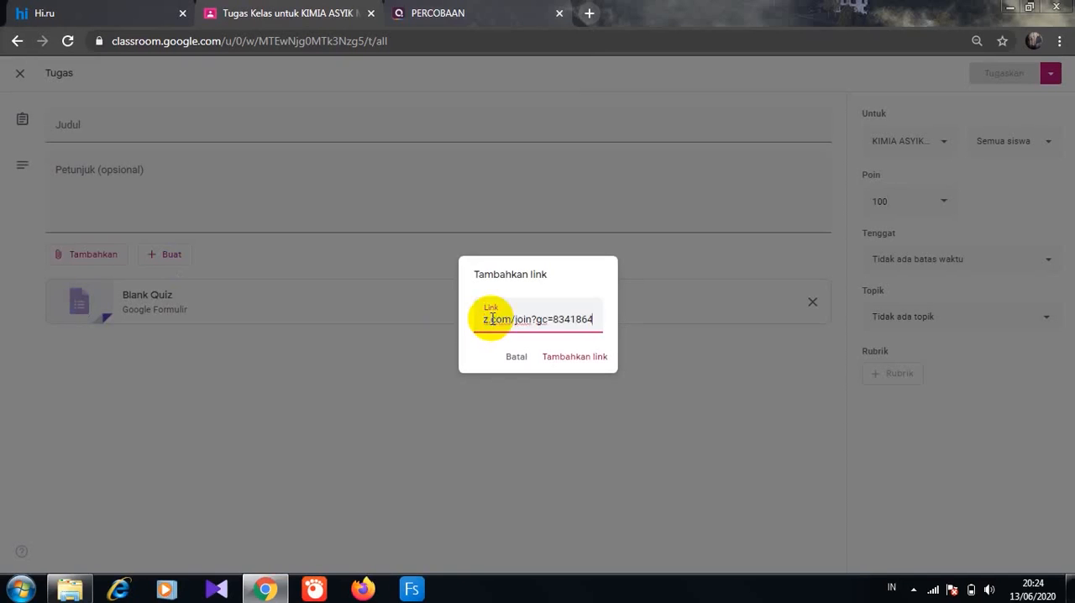
{"action": "left_click", "coordinate": [579, 361]}
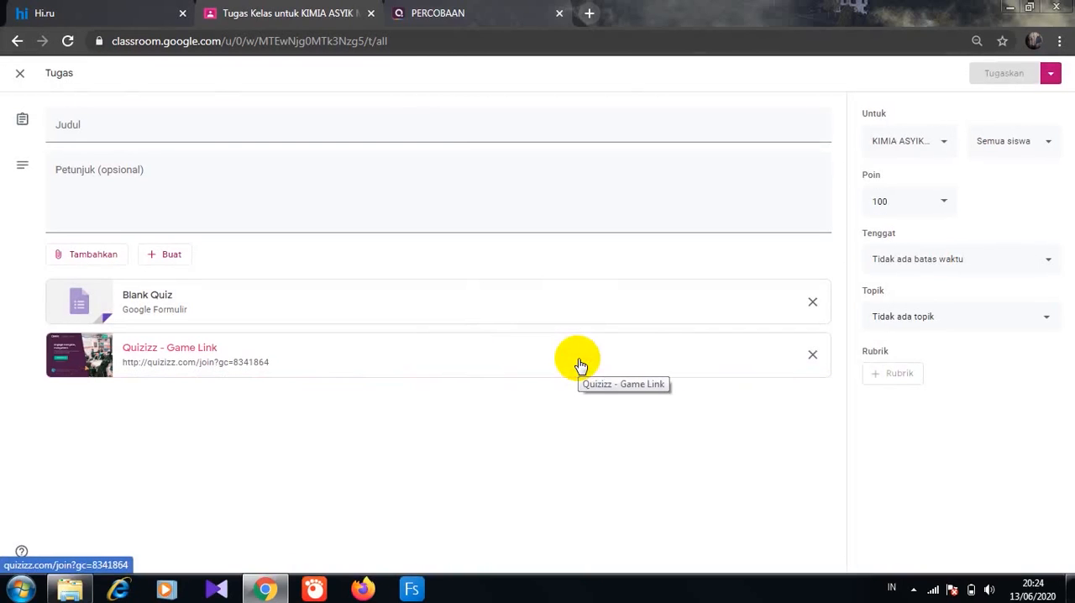
- Title the assignment "TUGAS 1" and enter the instructions "Kerjakan soal berilut dengan benar"
{"action": "left_click", "coordinate": [98, 132]}
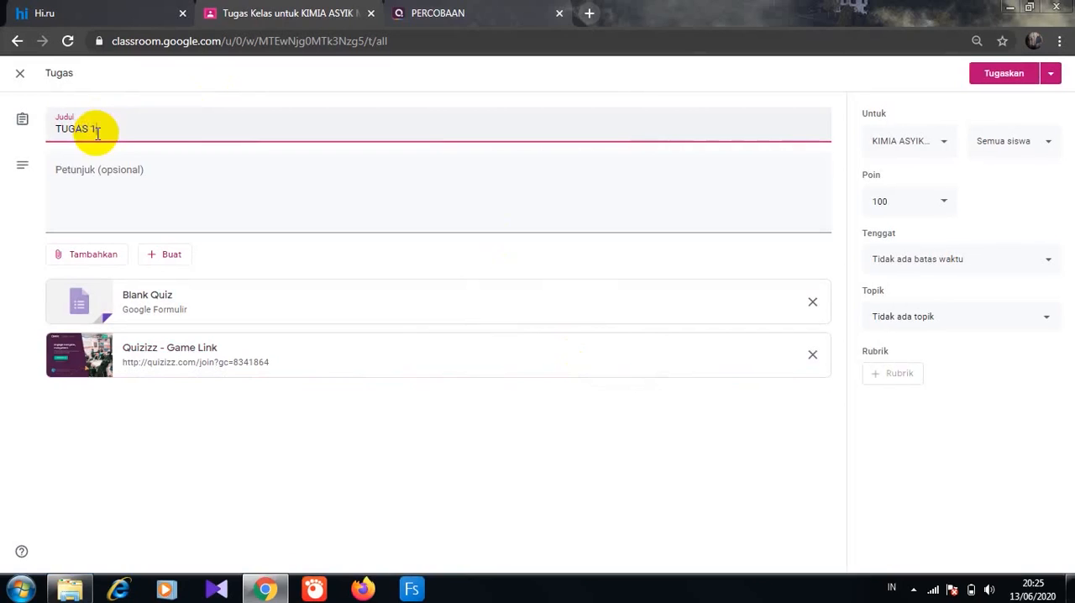
{"action": "type", "text": "TUGAS 1"}
{"action": "left_click", "coordinate": [94, 205]}
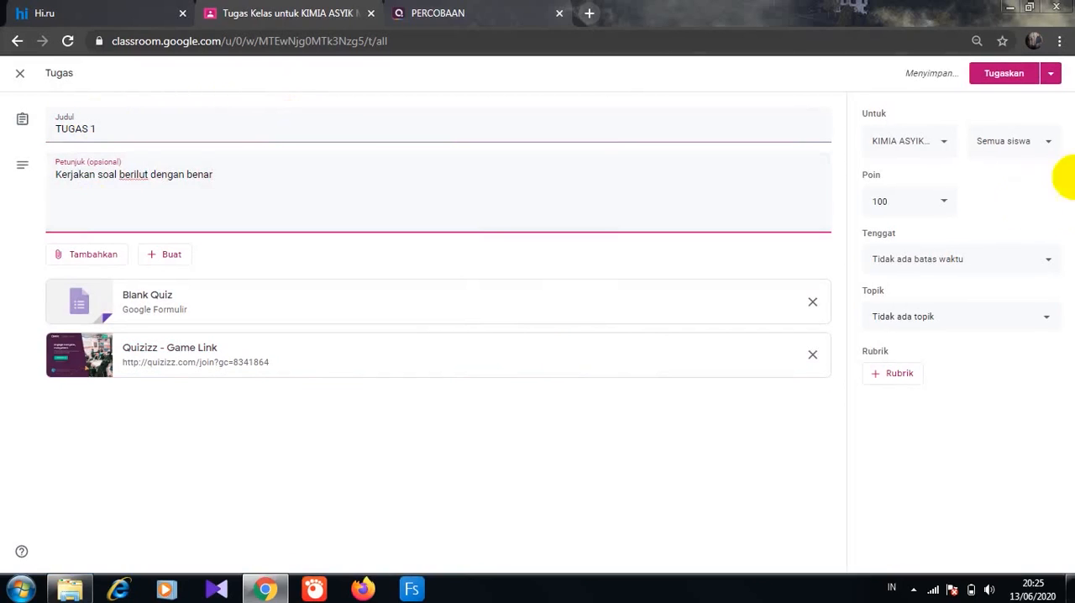
- Set the assignment's due date to 14 Jun 2020, keeping the default time of 23.59
{"action": "left_click", "coordinate": [1047, 260]}
{"action": "left_click", "coordinate": [1002, 309]}
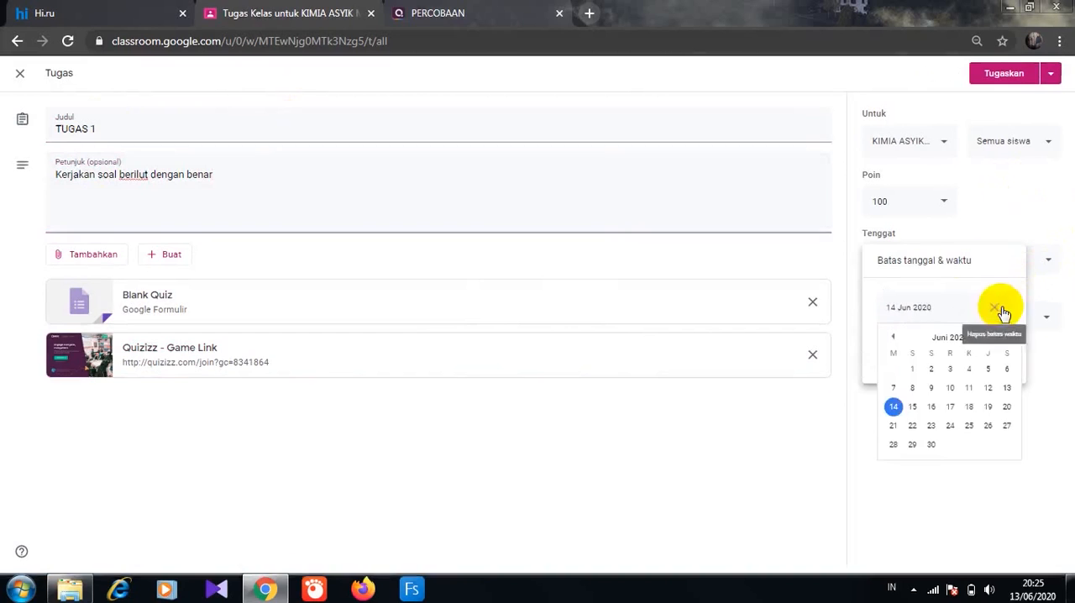
{"action": "left_click", "coordinate": [892, 406]}
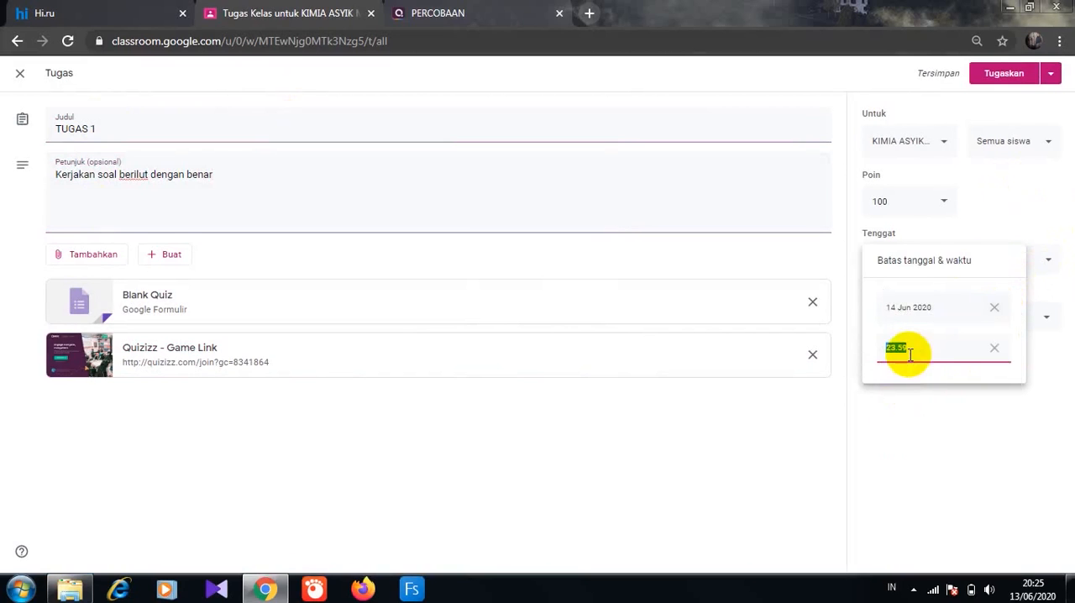
{"action": "left_click", "coordinate": [963, 448]}
- File the assignment under the topic C.TUGAS and assign it to the class
{"action": "left_click", "coordinate": [1048, 326]}
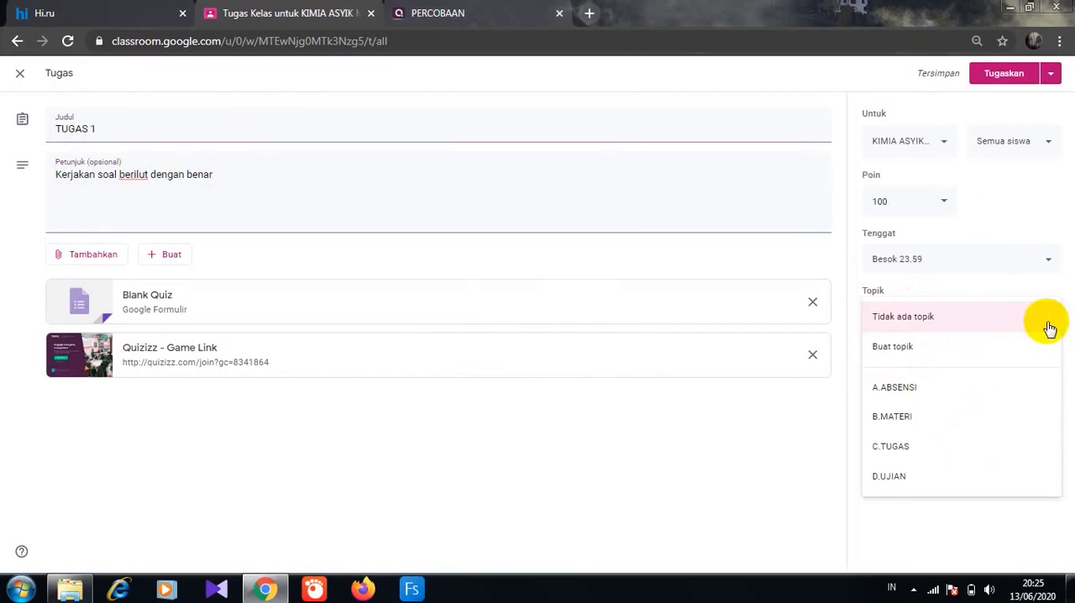
{"action": "left_click", "coordinate": [886, 447]}
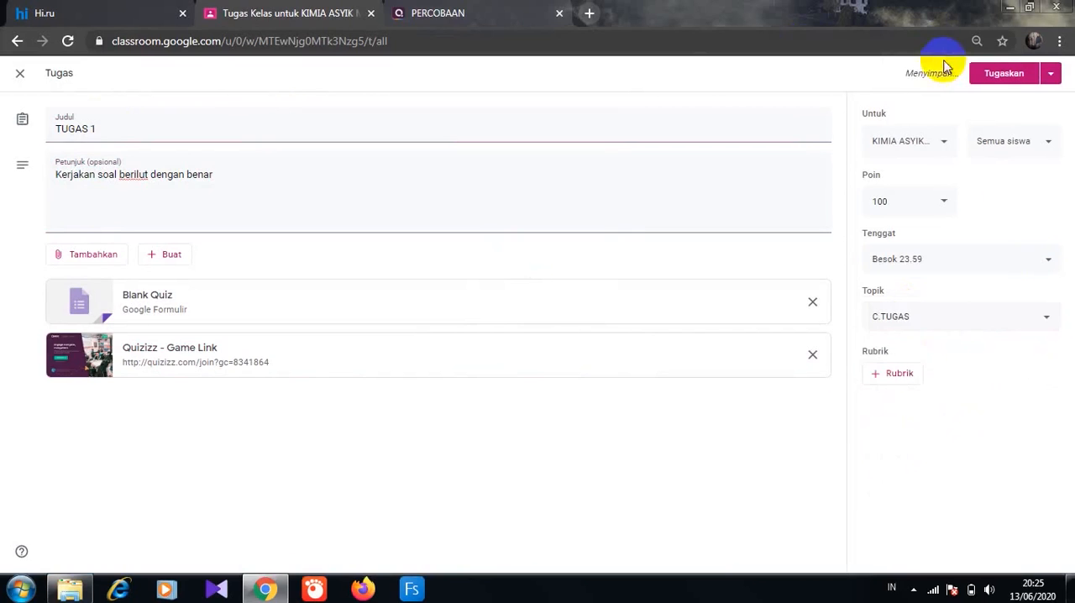
{"action": "left_click", "coordinate": [999, 75]}
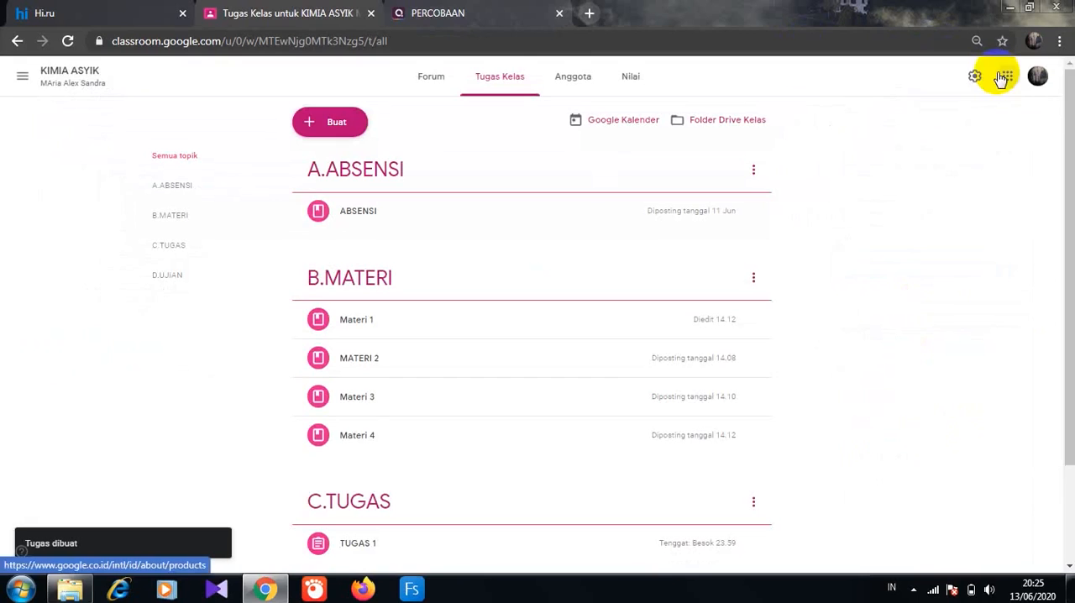
- Expand TUGAS 1 under C.TUGAS and examine its instructions and attachments
{"action": "scroll", "coordinate": [1058, 432], "scroll_direction": "down", "scroll_amount": 2}
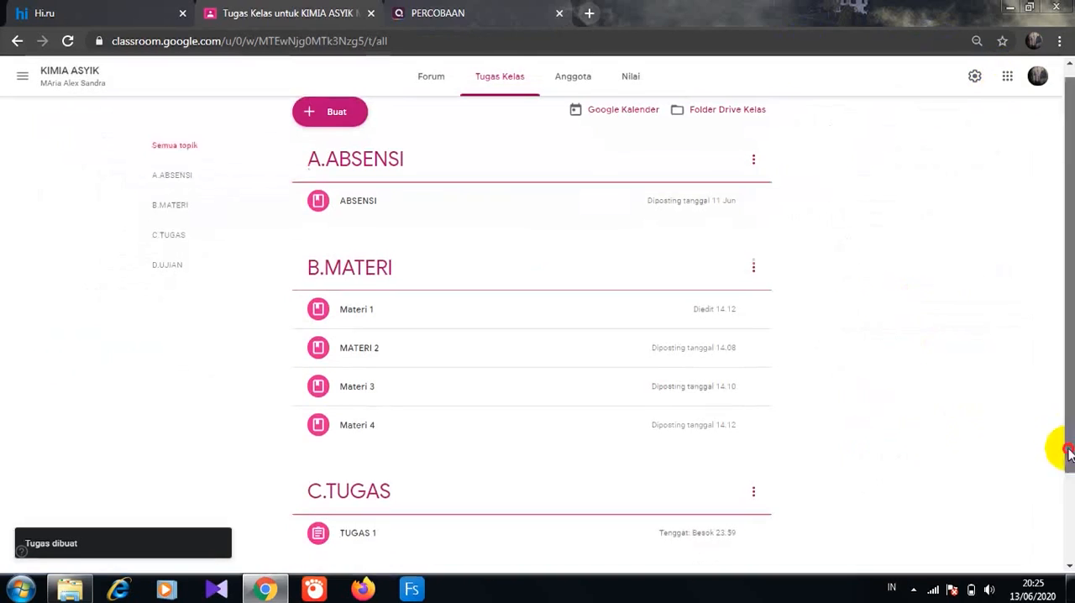
{"action": "left_click", "coordinate": [363, 427]}
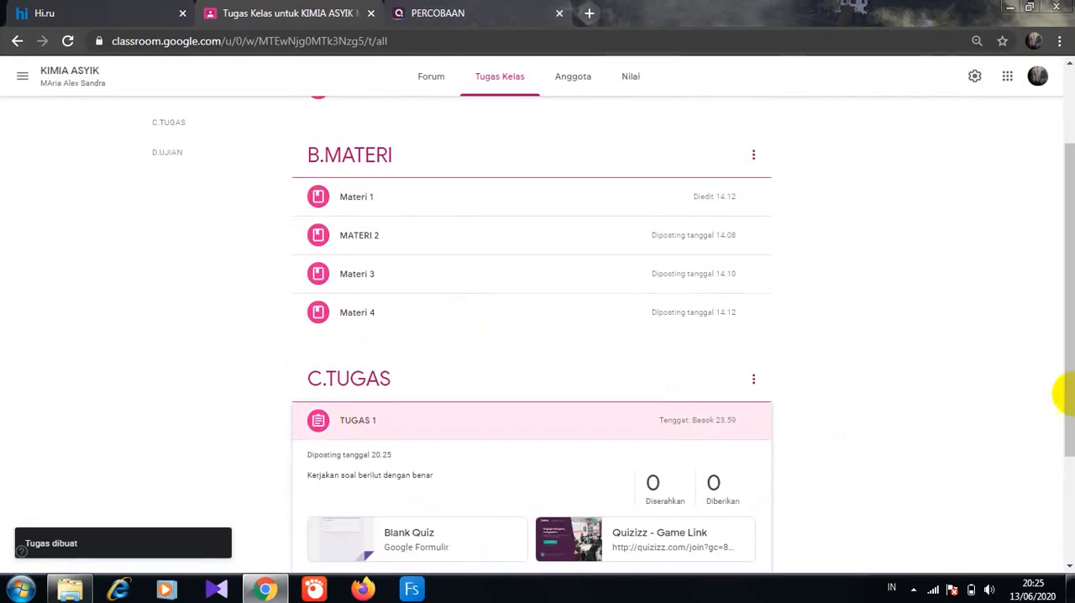
{"action": "scroll", "coordinate": [1063, 394], "scroll_direction": "down", "scroll_amount": 2}
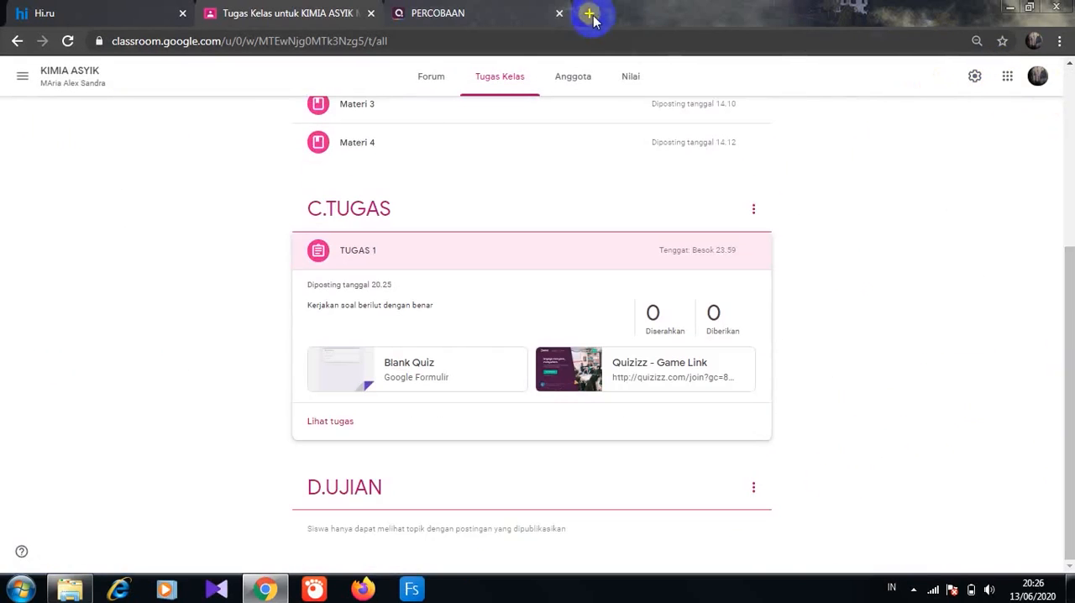
- Search for "kahoot" in a new browser tab, open the Kahoot! learning games site and log in
{"action": "left_click", "coordinate": [589, 15]}
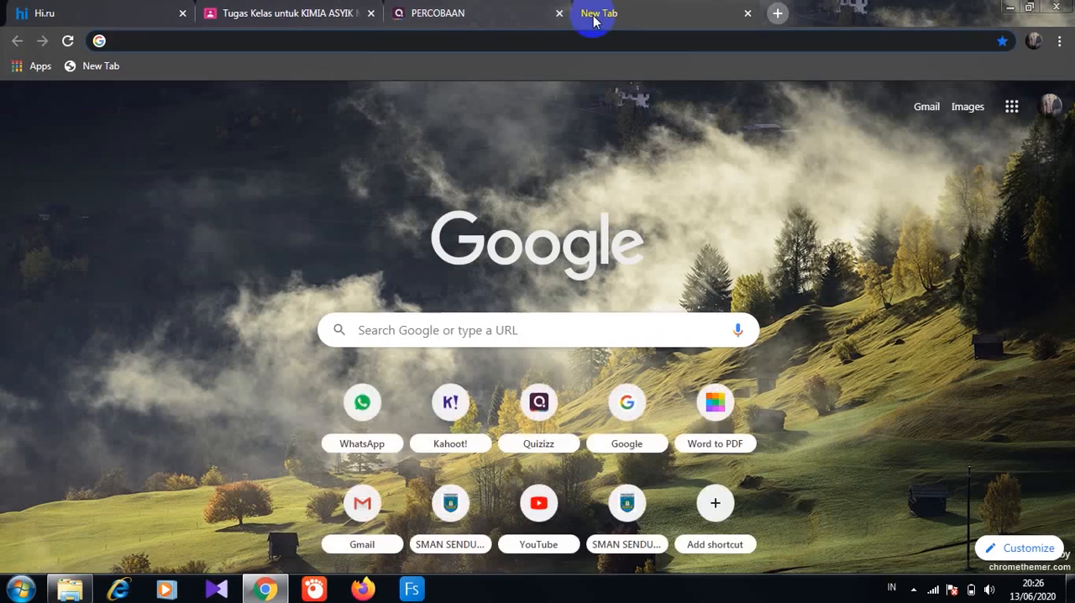
{"action": "left_click", "coordinate": [134, 40]}
{"action": "type", "text": "kahoot"}
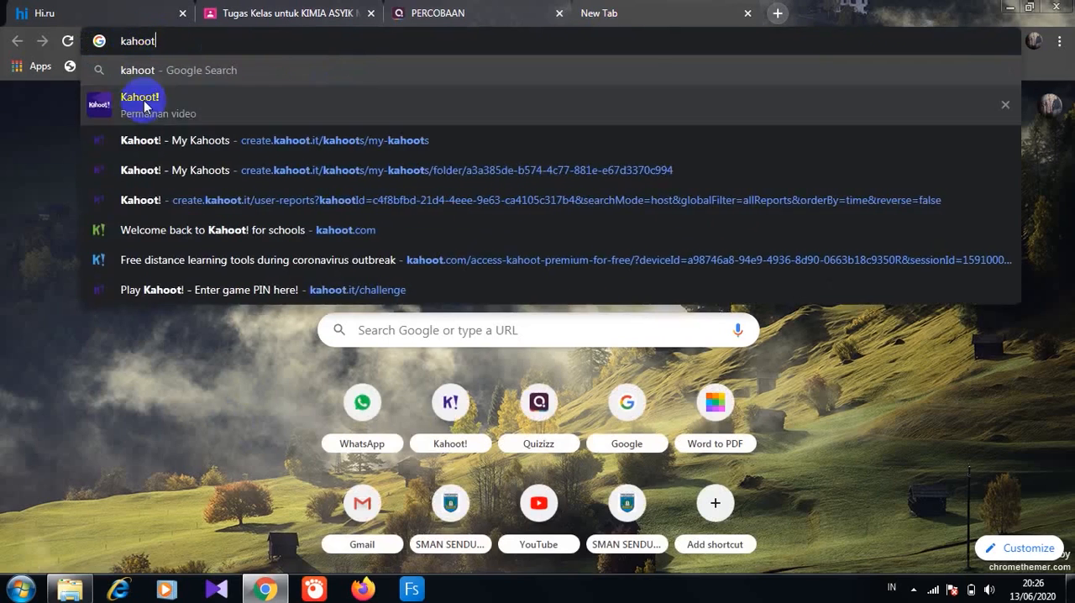
{"action": "key", "text": "Return"}
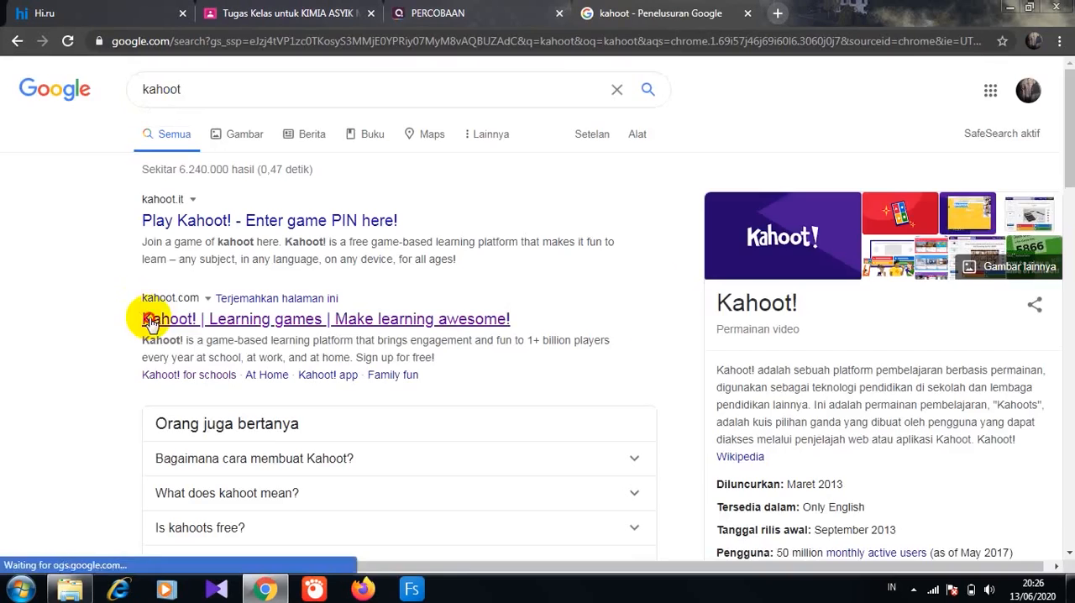
{"action": "left_click", "coordinate": [150, 321]}
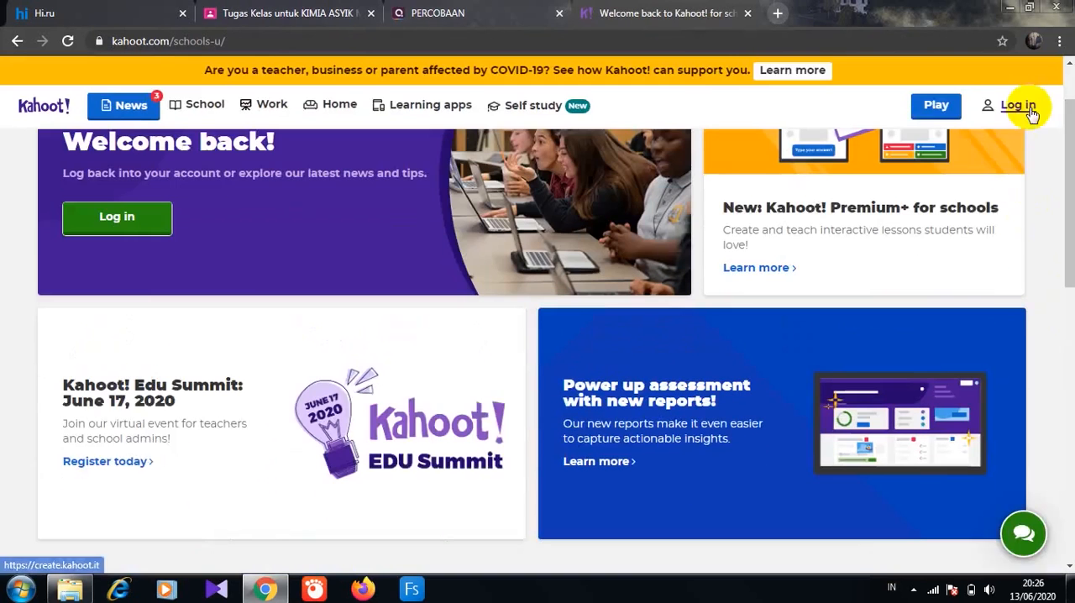
{"action": "left_click", "coordinate": [1026, 106]}
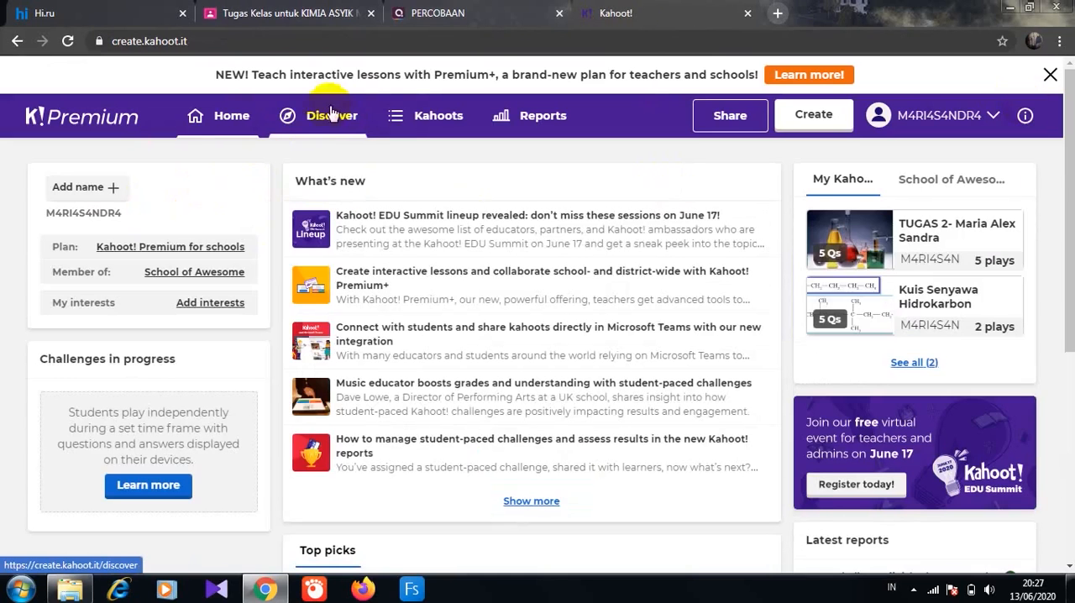
- Create a new blank kahoot from the Kahoots library and set the first question's time limit to 30 seconds
{"action": "left_click", "coordinate": [401, 116]}
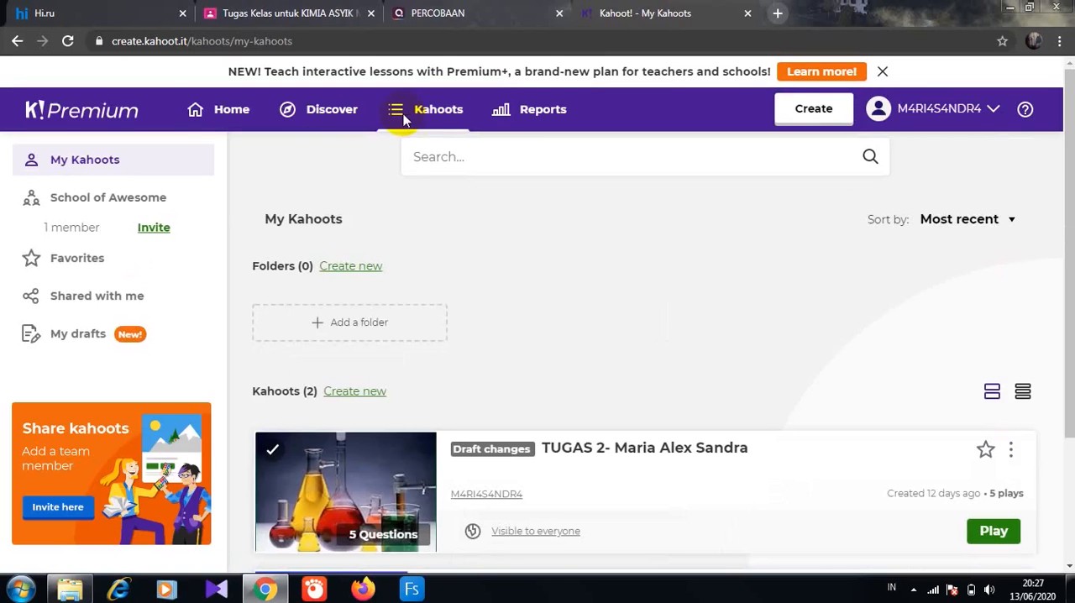
{"action": "left_click", "coordinate": [827, 118]}
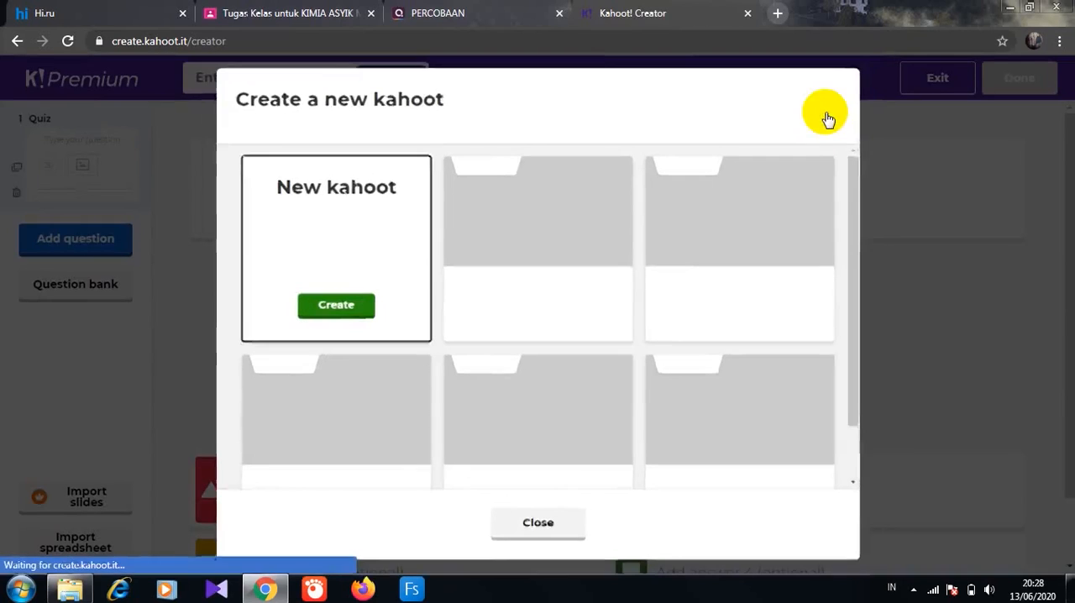
{"action": "left_click", "coordinate": [351, 256]}
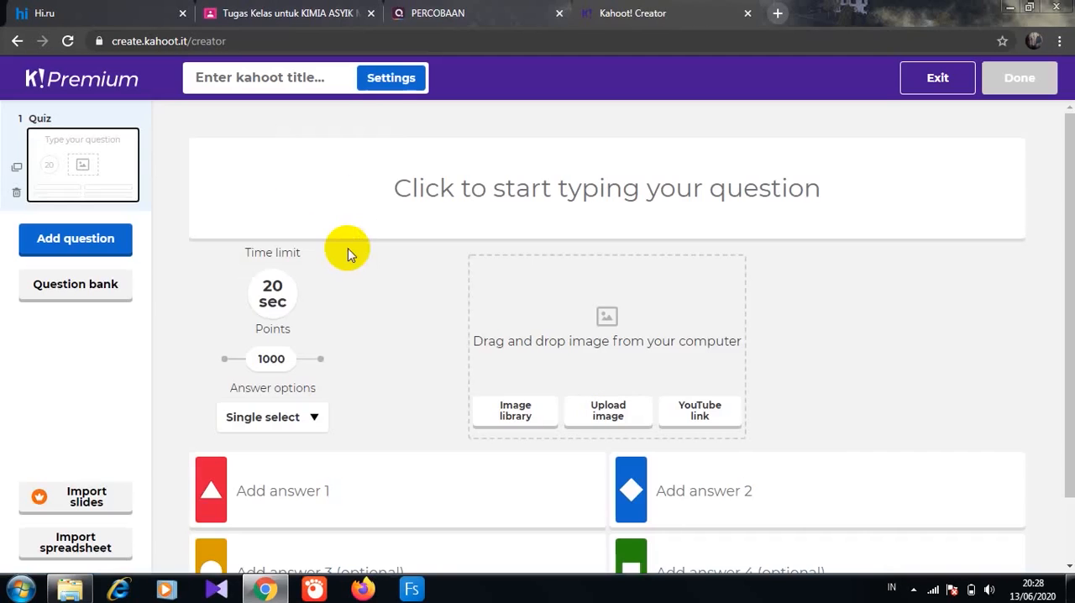
{"action": "left_click", "coordinate": [278, 306]}
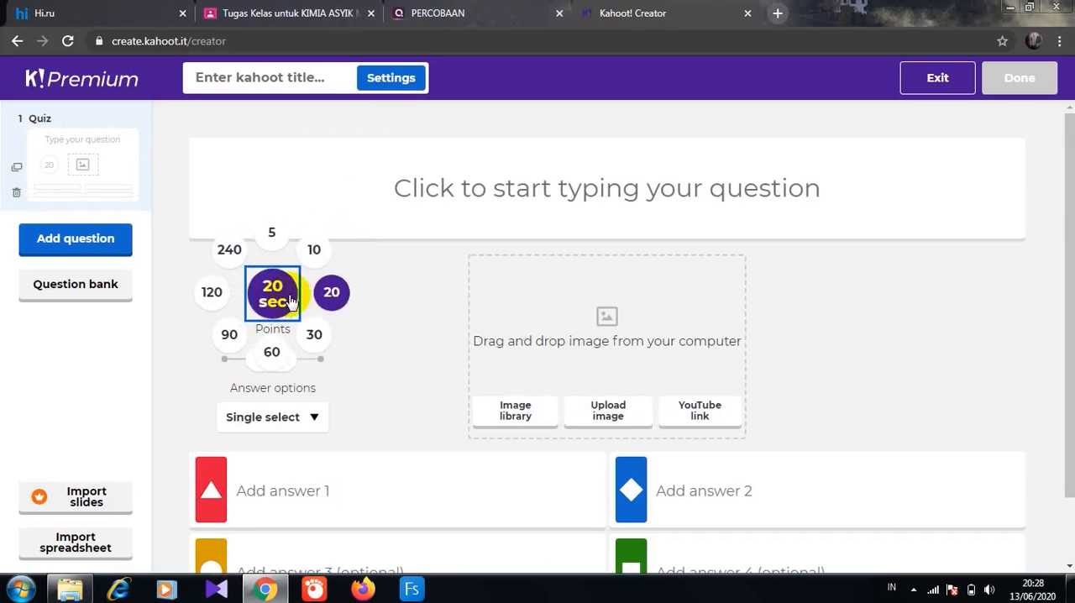
{"action": "left_click", "coordinate": [315, 339]}
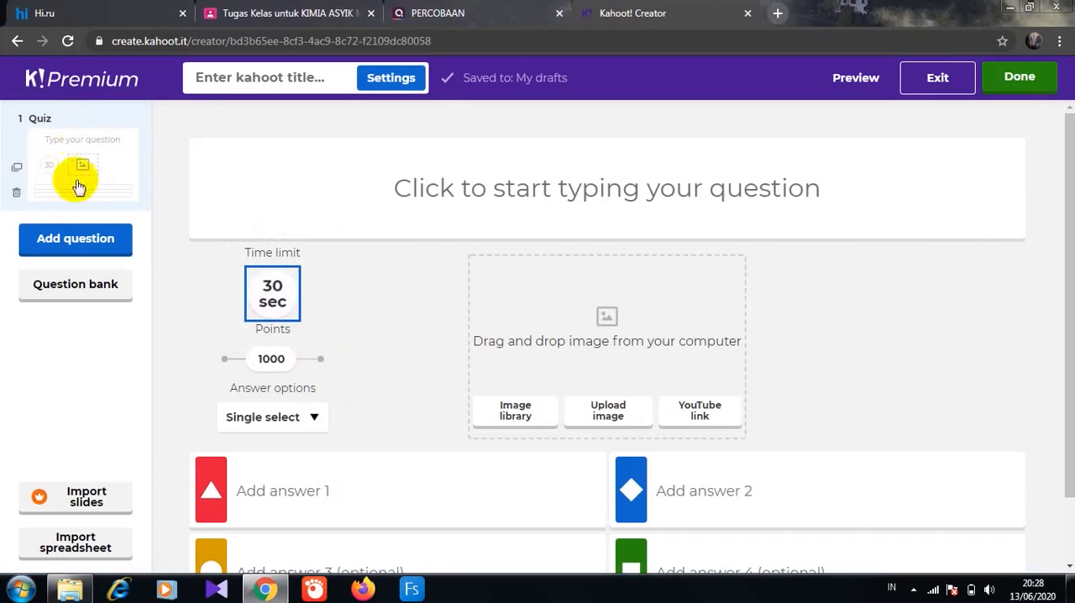
- Add a second question of type Quiz with the text "Siapakah nama presiden Indonesia saat ini?"
{"action": "left_click", "coordinate": [75, 241]}
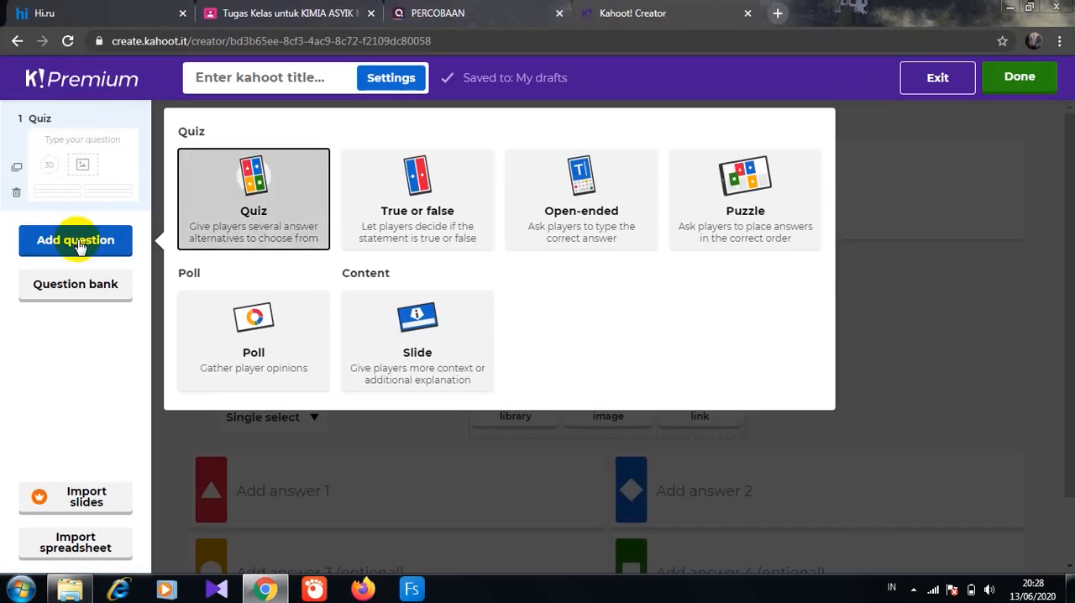
{"action": "left_click", "coordinate": [236, 204]}
{"action": "left_click", "coordinate": [398, 180]}
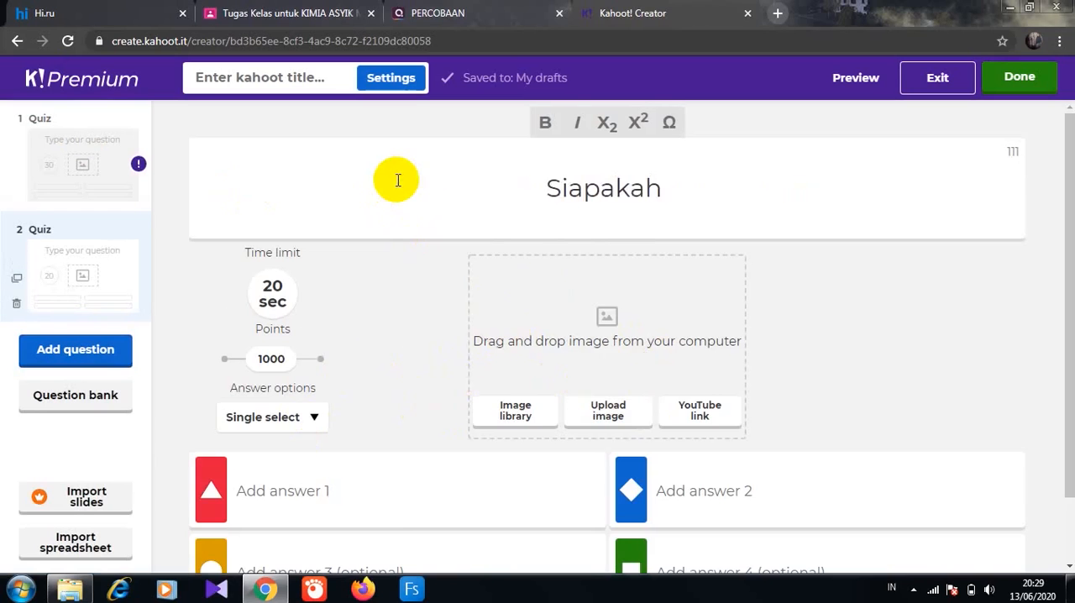
{"action": "type", "text": "Siapakah nama presiden Indonesi"}
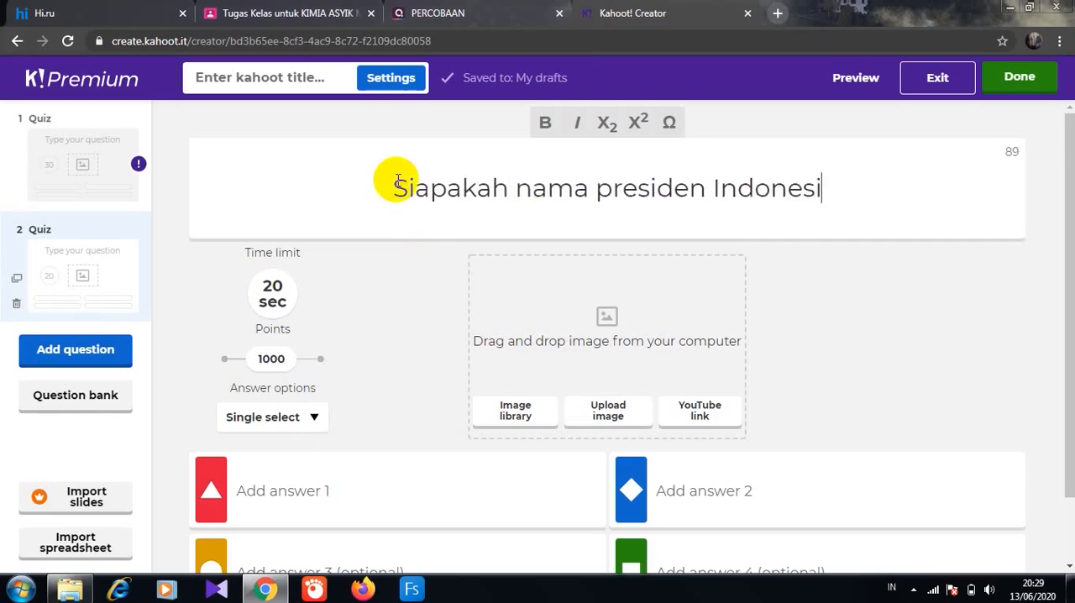
{"action": "type", "text": "a saat ini?"}
- Enter the answers Soekarno, Suharto, Megawati and Joko Widodo for the president question and mark Joko Widodo as correct
{"action": "left_click", "coordinate": [242, 489]}
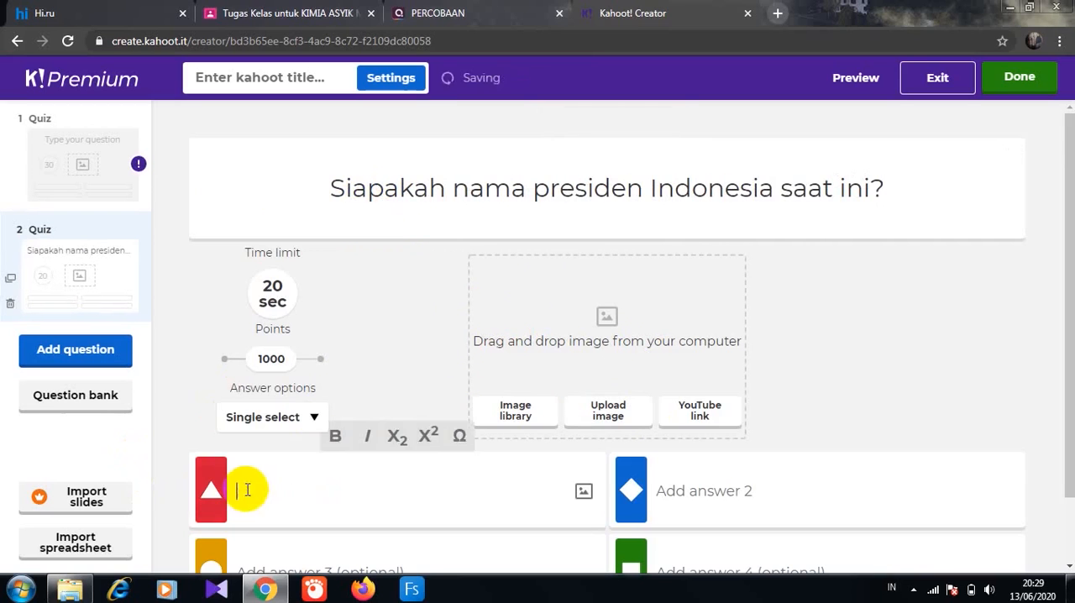
{"action": "type", "text": "Soekarno"}
{"action": "left_click", "coordinate": [676, 498]}
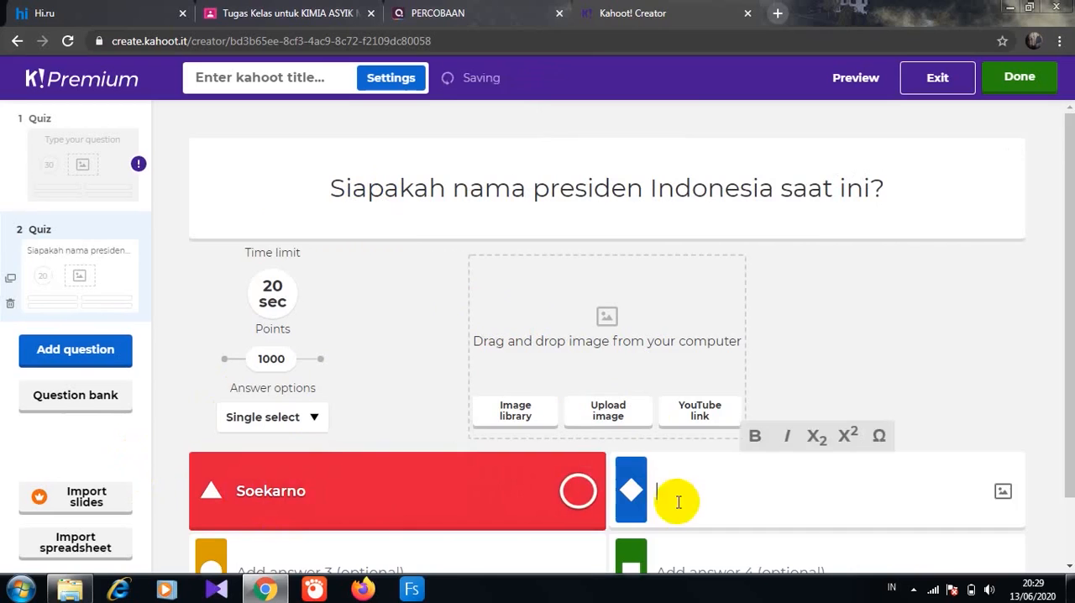
{"action": "type", "text": "Suharto"}
{"action": "left_click", "coordinate": [423, 549]}
{"action": "type", "text": "Megawati"}
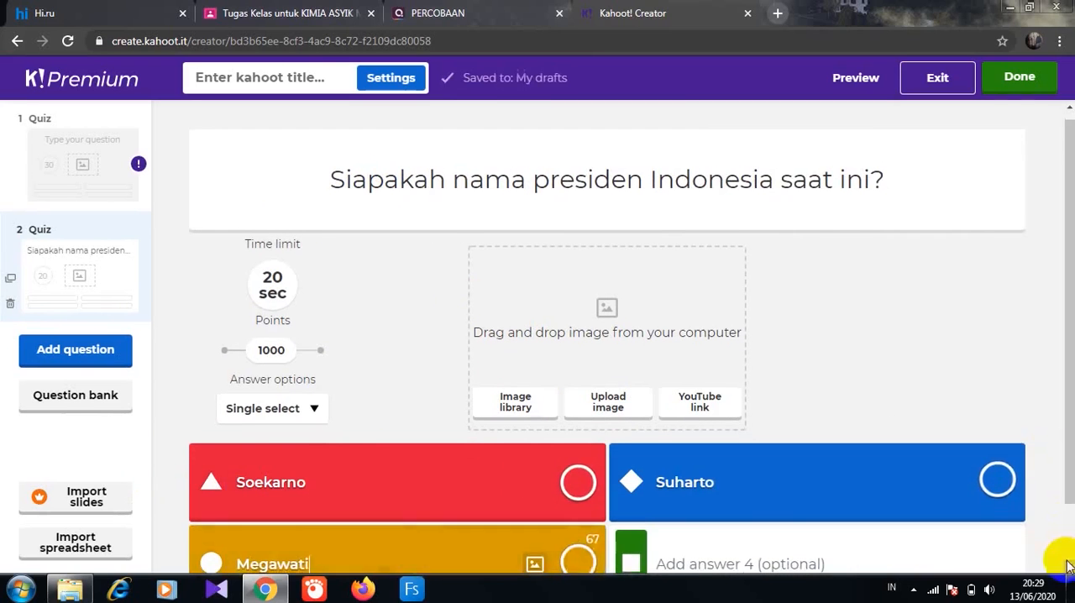
{"action": "scroll", "coordinate": [1063, 549], "scroll_direction": "down", "scroll_amount": 1}
{"action": "left_click", "coordinate": [688, 502]}
{"action": "type", "text": "Joko Wi"}
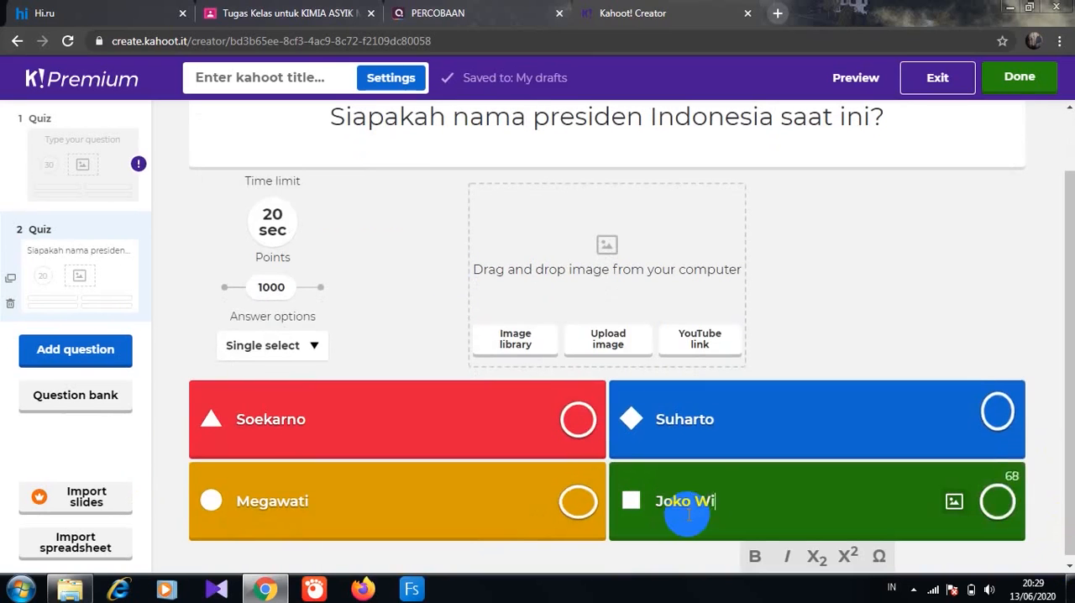
{"action": "type", "text": "dodo"}
{"action": "left_click", "coordinate": [999, 504]}
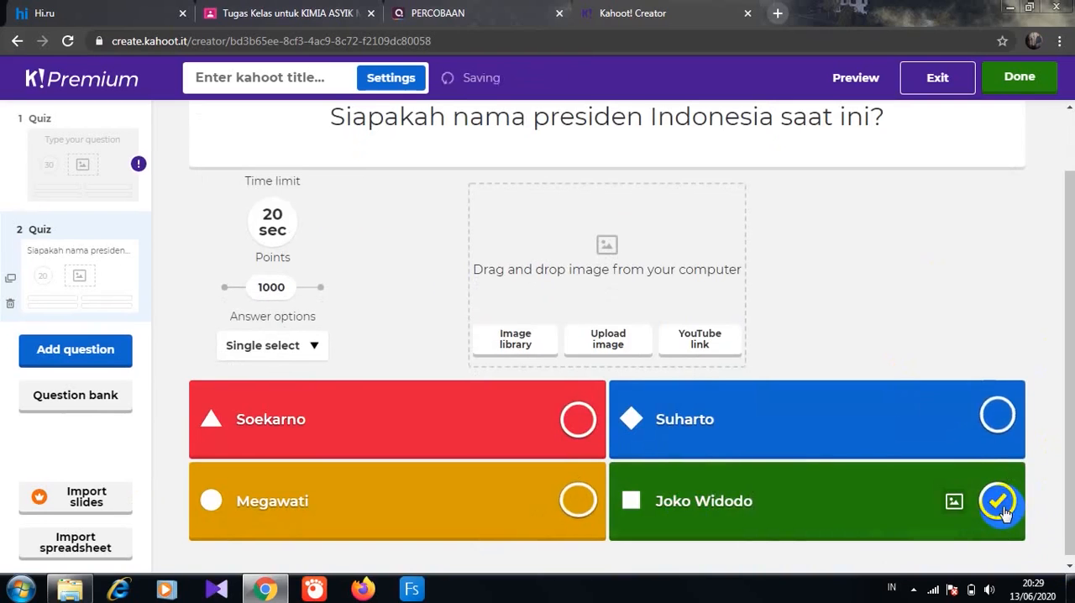
- Add a third question of type Quiz with the text "Apakah warna yang tidak terdapat dalam lagu balonku ada 5"
{"action": "left_click", "coordinate": [92, 356]}
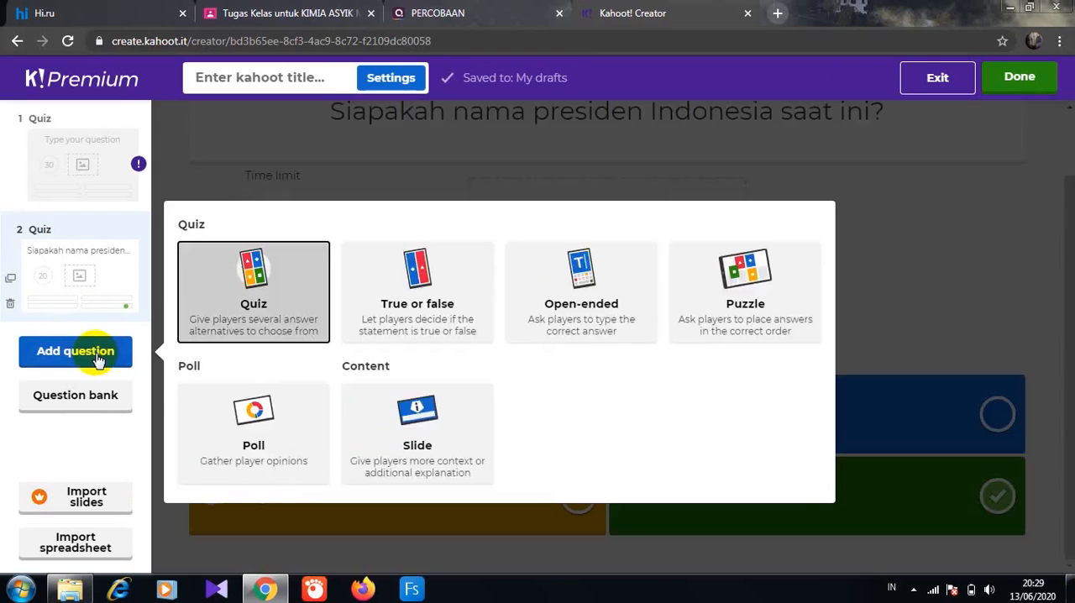
{"action": "left_click", "coordinate": [210, 277]}
{"action": "type", "text": "Apakah warna yang t"}
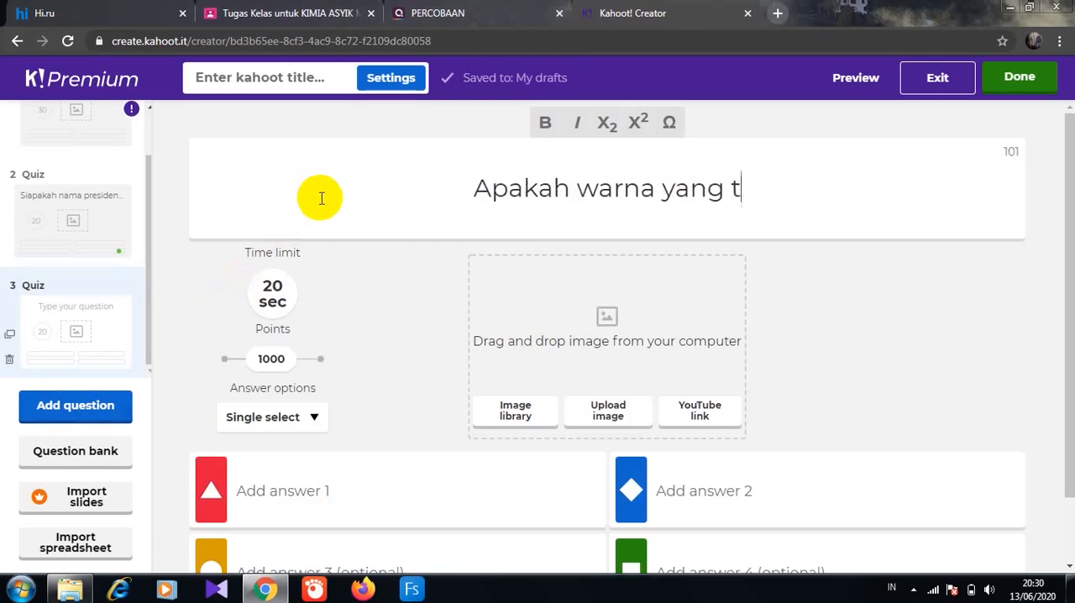
{"action": "type", "text": "idak terdapat dalam lagu balonku ada 5"}
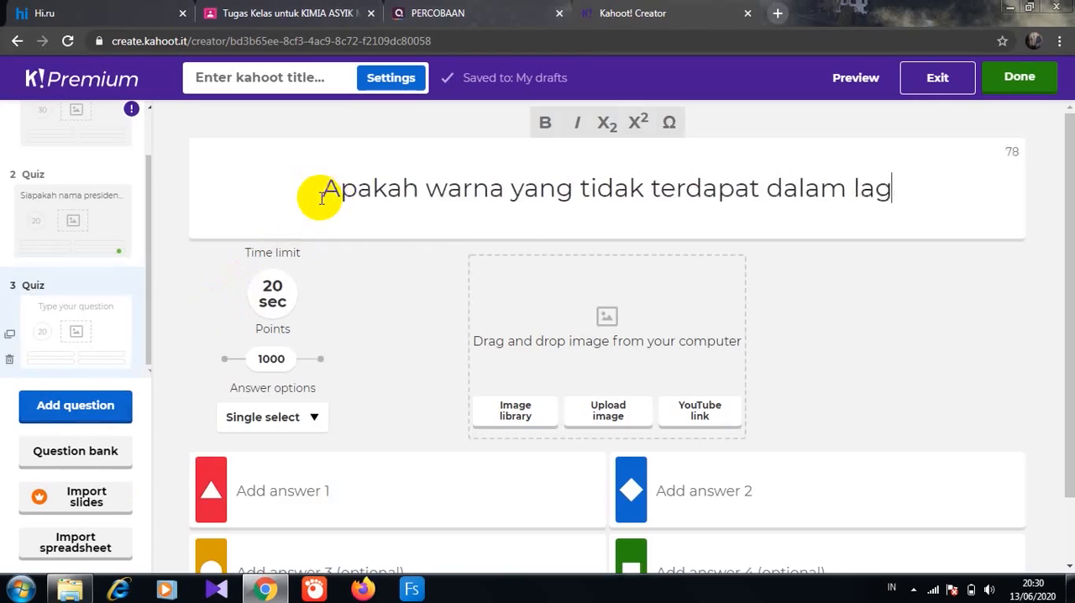
- Enter the answers merah, hitam, kuning and hijau for the balloon song question and mark hitam as correct
{"action": "left_click", "coordinate": [259, 489]}
{"action": "type", "text": "merah"}
{"action": "left_click", "coordinate": [688, 498]}
{"action": "type", "text": "hitam"}
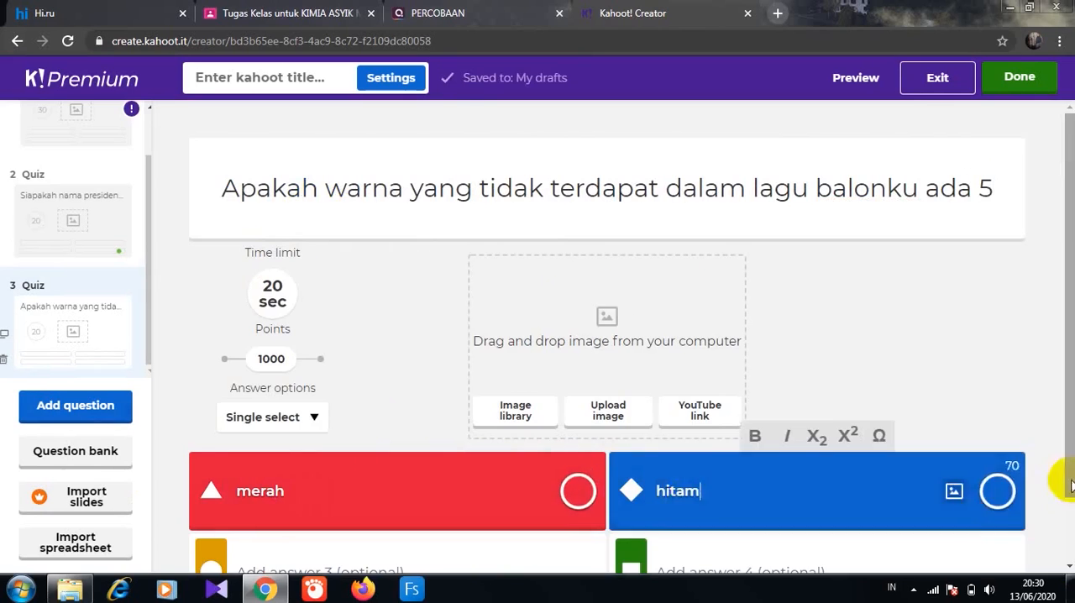
{"action": "scroll", "coordinate": [1058, 470], "scroll_direction": "down", "scroll_amount": 1}
{"action": "left_click", "coordinate": [296, 510]}
{"action": "type", "text": "kuning"}
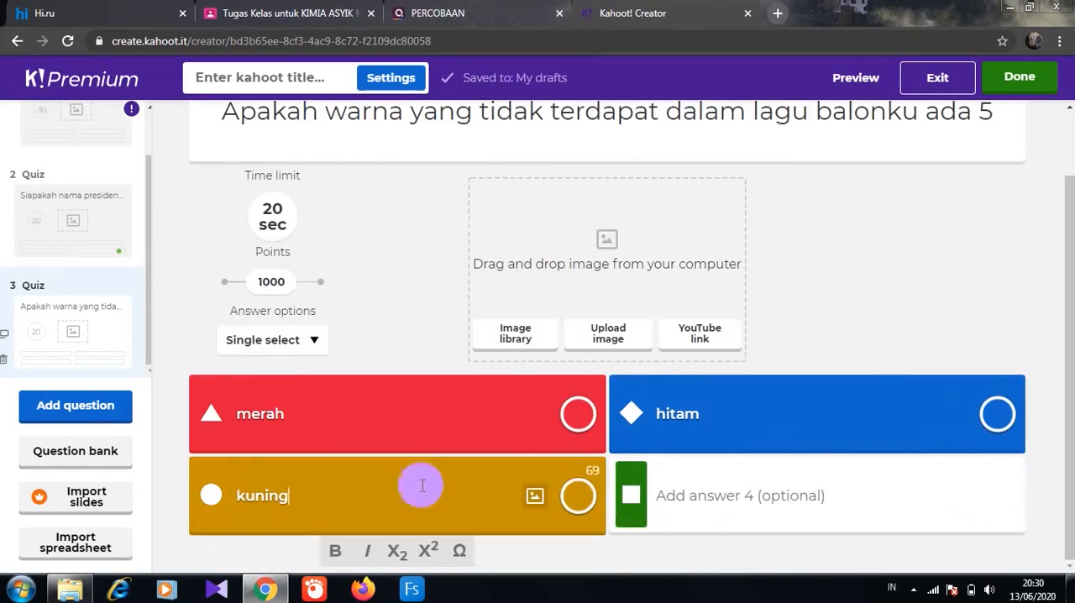
{"action": "left_click", "coordinate": [664, 495]}
{"action": "type", "text": "hijau"}
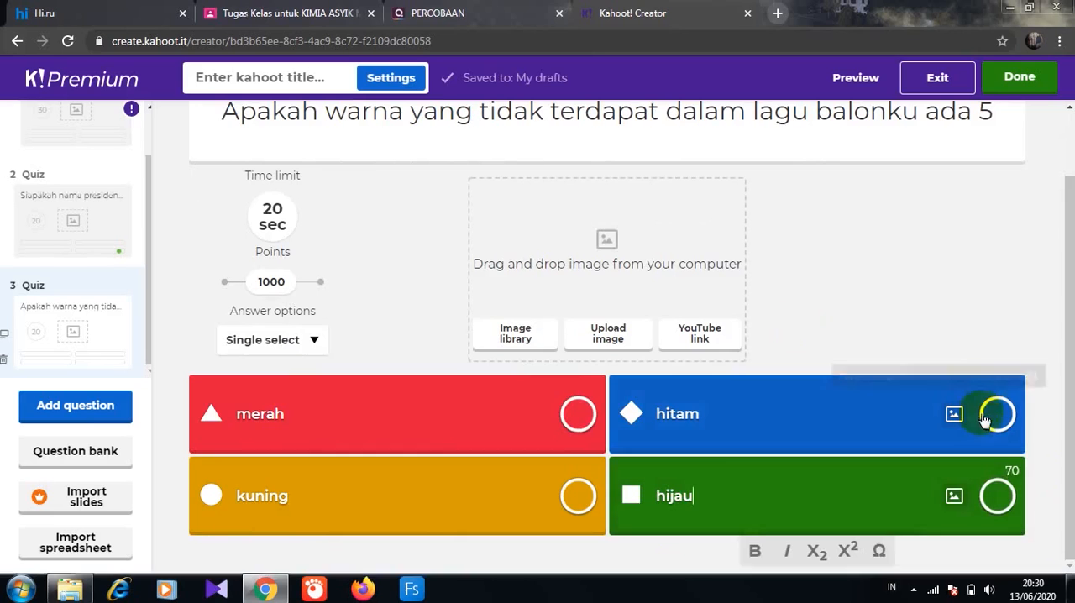
{"action": "left_click", "coordinate": [997, 413]}
- Add a fourth question of type Quiz with the text "2+2 ="
{"action": "left_click", "coordinate": [90, 415]}
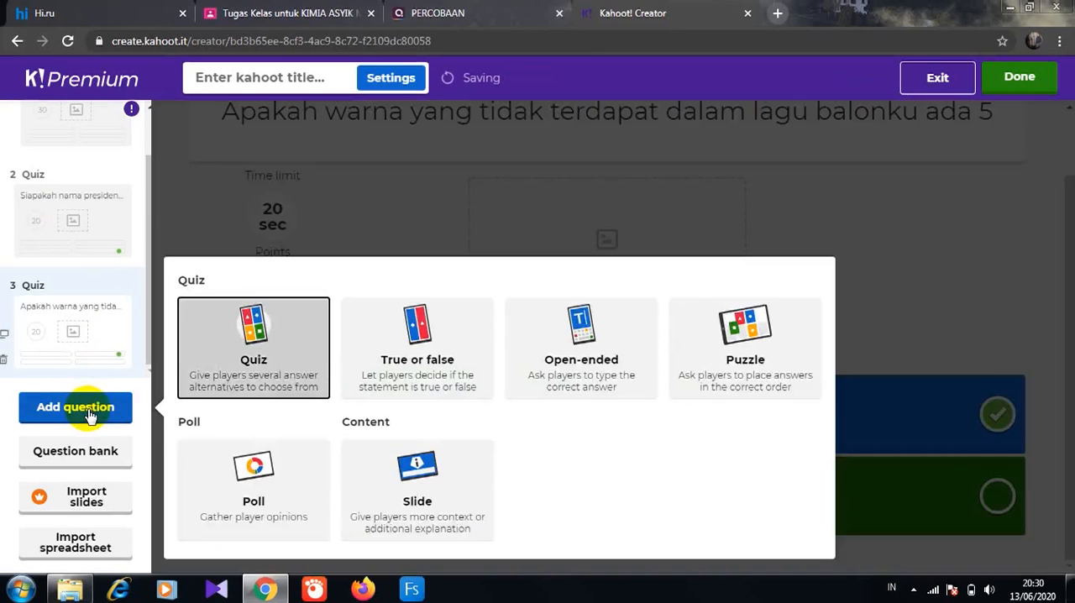
{"action": "left_click", "coordinate": [211, 377]}
{"action": "left_click", "coordinate": [290, 176]}
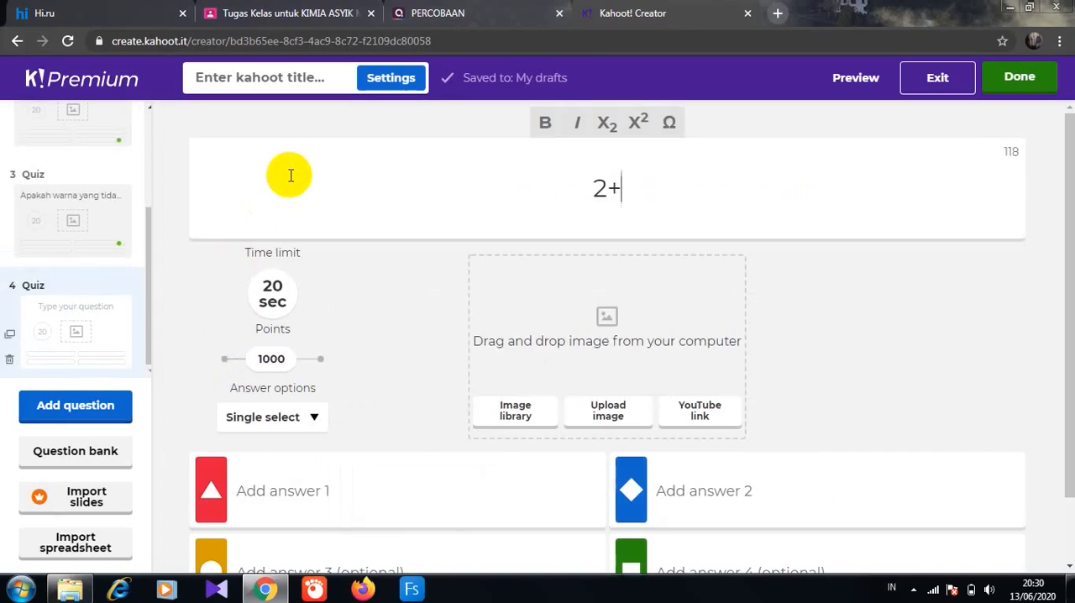
{"action": "type", "text": "2+2 ="}
- Enter the answers 1, 2, 3 and 4 for the "2+2 =" question and mark 4 as correct
{"action": "left_click", "coordinate": [280, 490]}
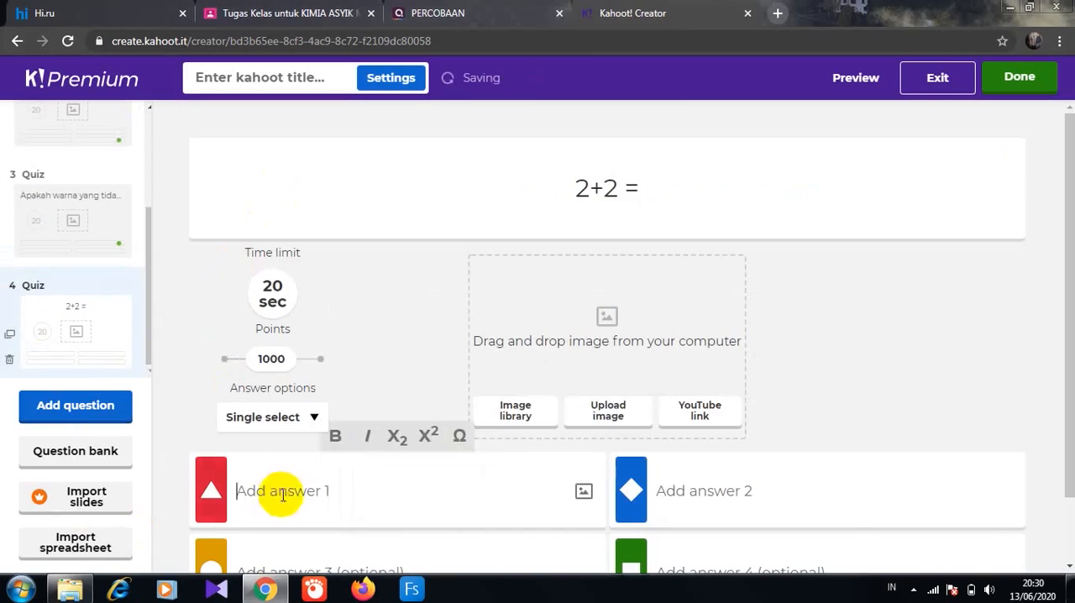
{"action": "type", "text": "1"}
{"action": "left_click", "coordinate": [739, 487]}
{"action": "type", "text": "2"}
{"action": "left_click", "coordinate": [307, 562]}
{"action": "type", "text": "3"}
{"action": "left_click", "coordinate": [652, 546]}
{"action": "type", "text": "4"}
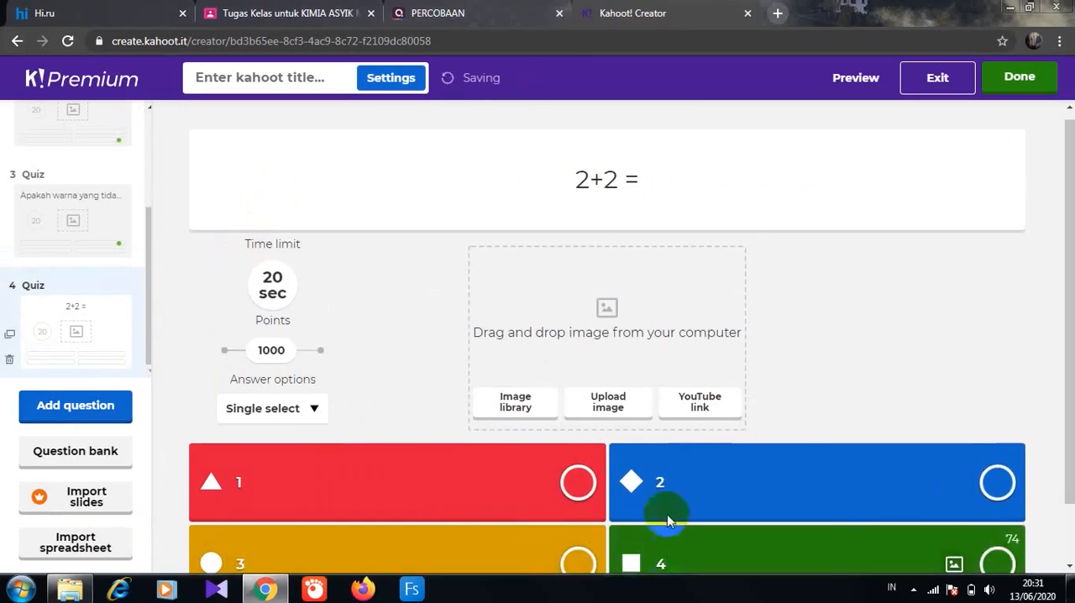
{"action": "scroll", "coordinate": [1058, 434], "scroll_direction": "down", "scroll_amount": 1}
{"action": "left_click", "coordinate": [993, 498]}
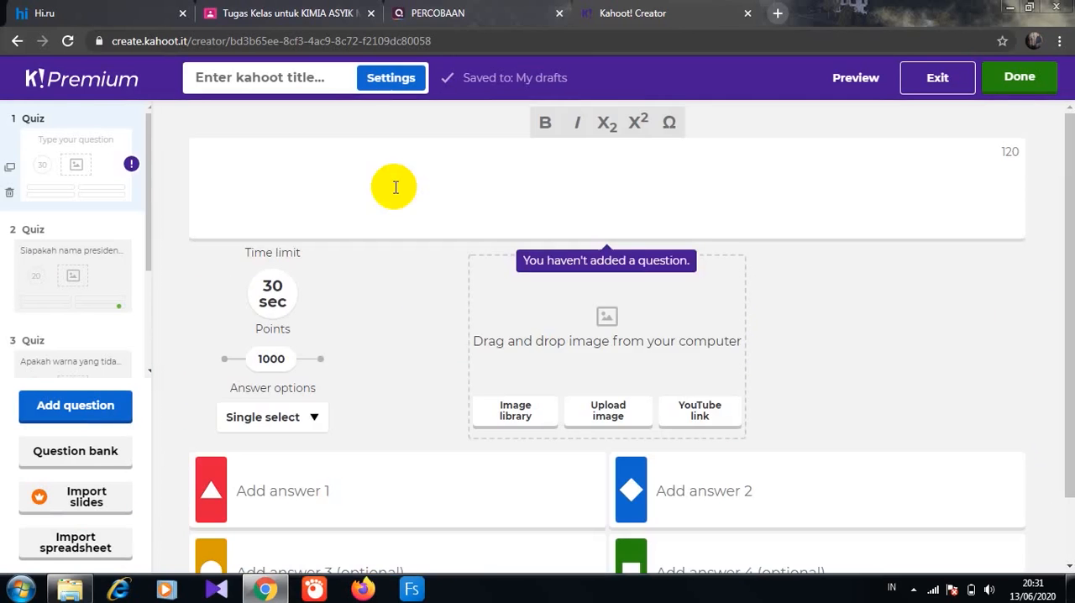
- Fill in the empty first question with "5+4 =" and the answers 8, 9, 10 and 11, marking 9 as correct
{"action": "type", "text": "5+4 ="}
{"action": "left_click", "coordinate": [312, 507]}
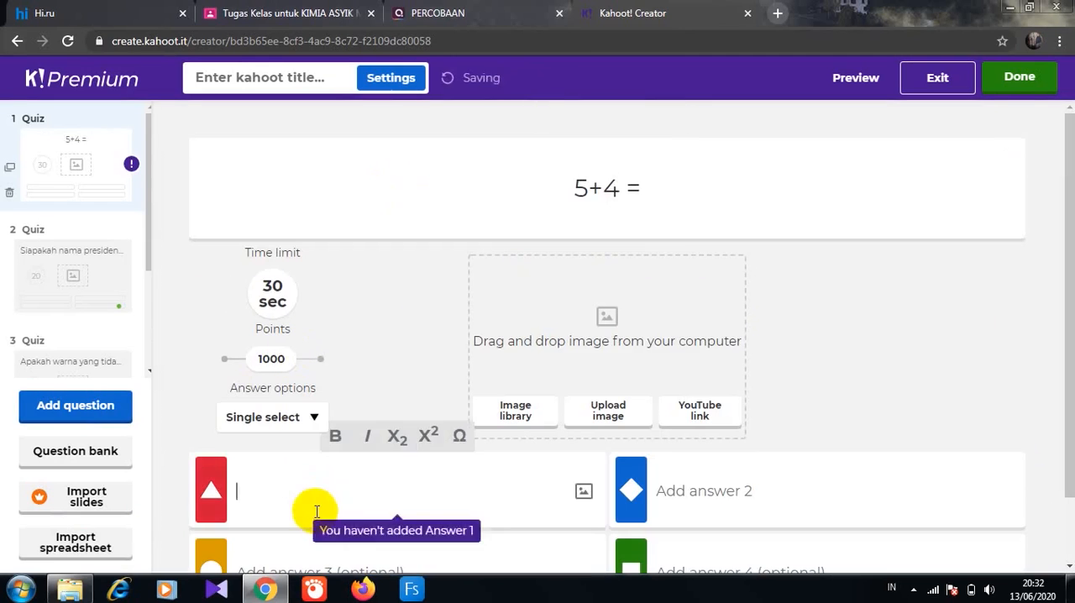
{"action": "type", "text": "8"}
{"action": "left_click", "coordinate": [730, 499]}
{"action": "type", "text": "9"}
{"action": "left_click", "coordinate": [384, 561]}
{"action": "type", "text": "10"}
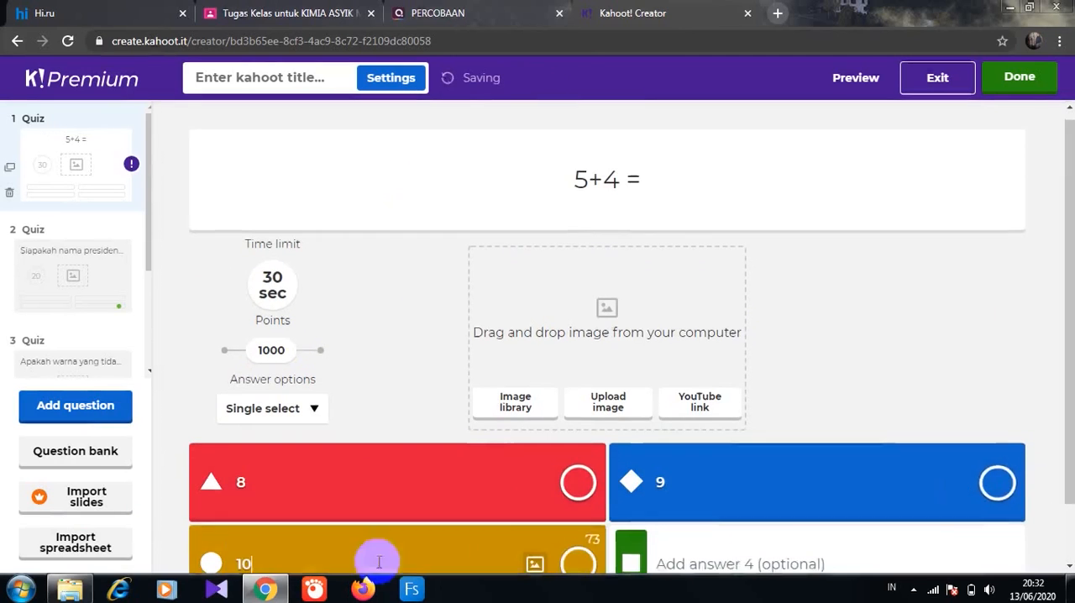
{"action": "left_click", "coordinate": [719, 559]}
{"action": "type", "text": "11"}
{"action": "left_click", "coordinate": [997, 482]}
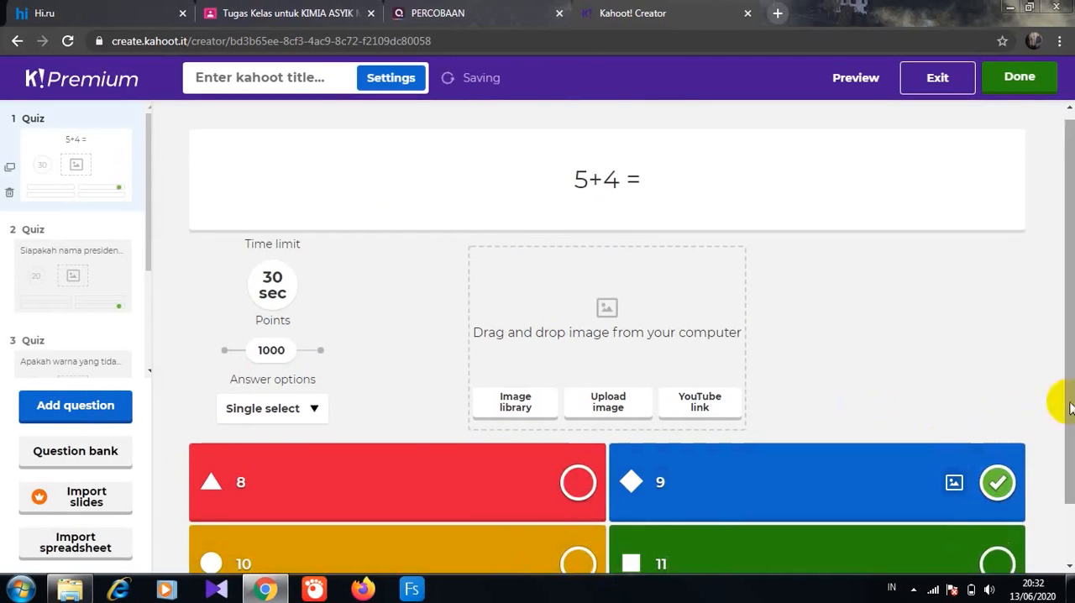
- Add a fifth question of type Quiz with the text "Apakah ibukota negara Indonesia"
{"action": "scroll", "coordinate": [1067, 402], "scroll_direction": "down", "scroll_amount": 2}
{"action": "scroll", "coordinate": [144, 334], "scroll_direction": "down", "scroll_amount": 3}
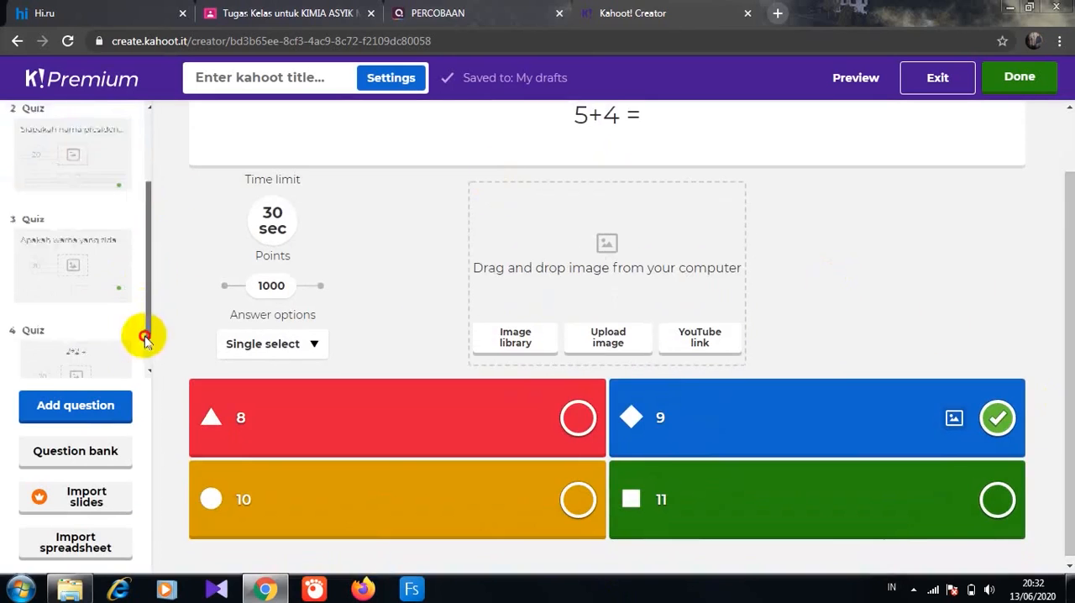
{"action": "left_click", "coordinate": [125, 405]}
{"action": "left_click", "coordinate": [316, 356]}
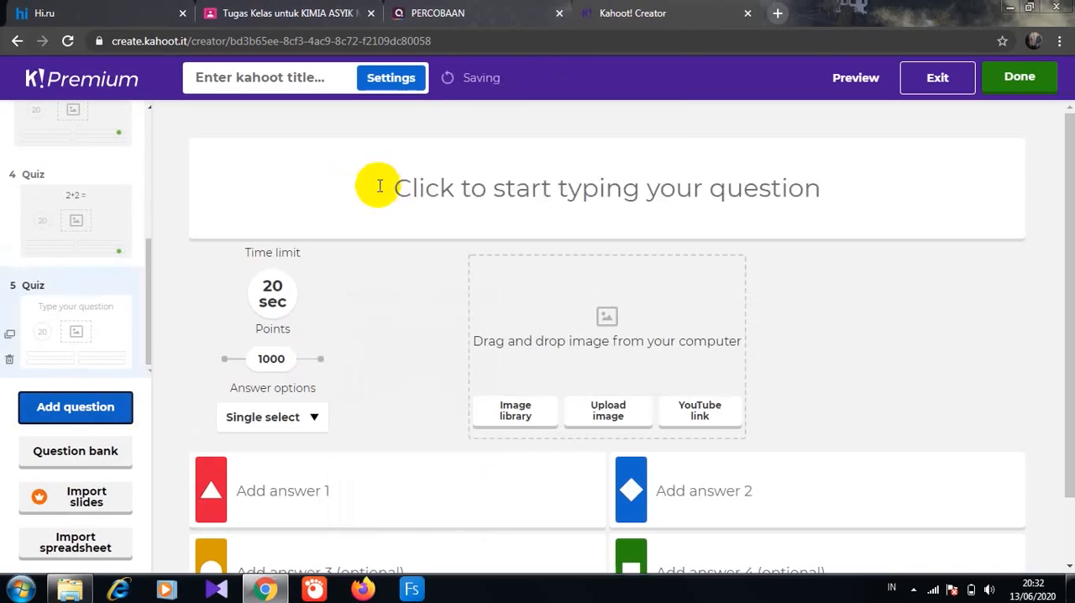
{"action": "type", "text": "Apakah ibuk"}
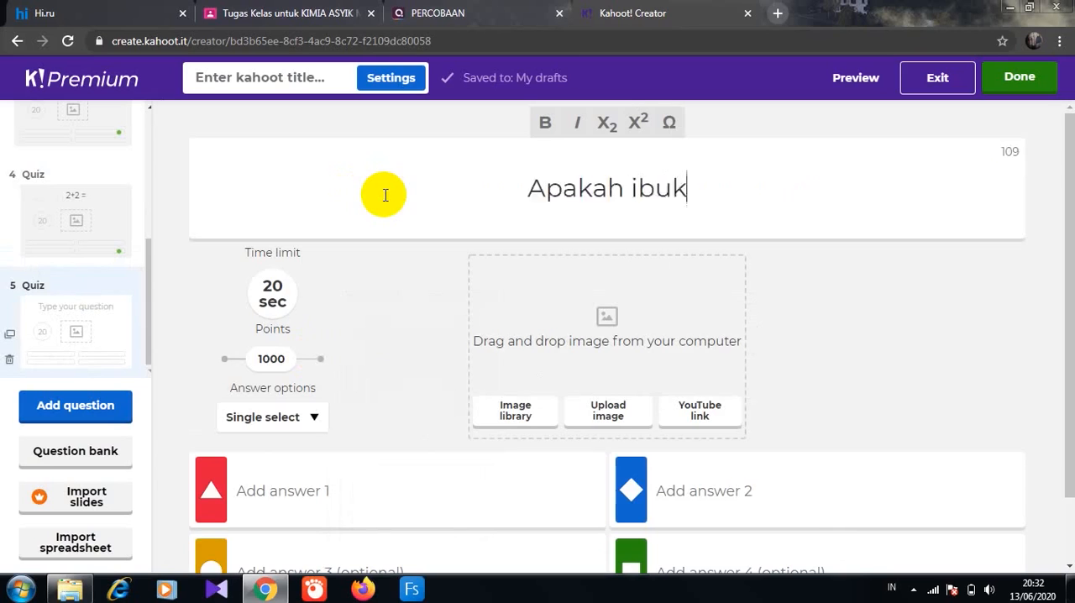
{"action": "type", "text": "ota negara Indonesia"}
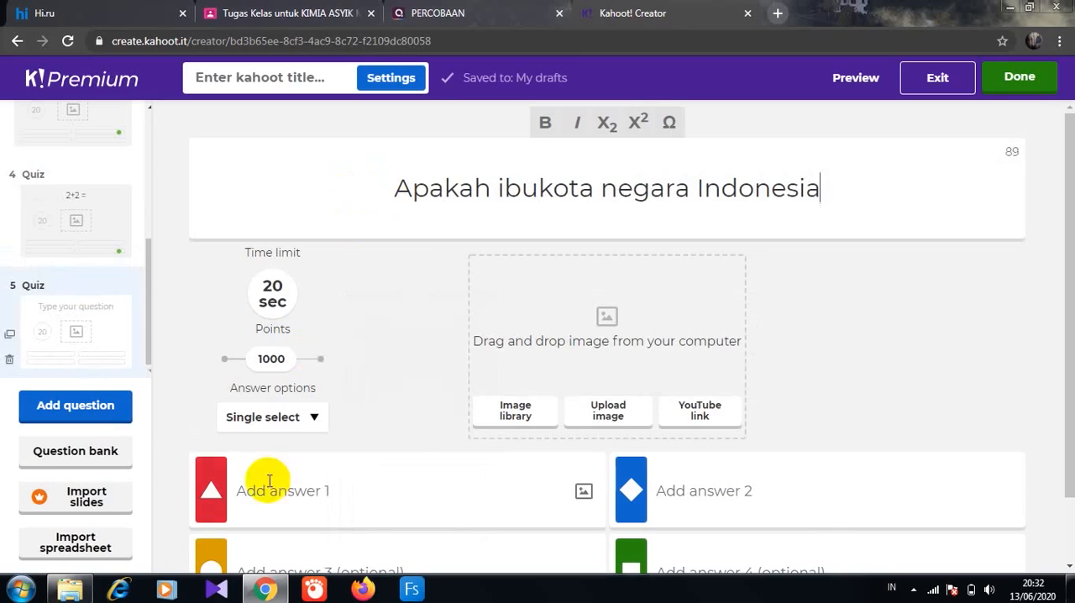
- Enter the answers Medan, Surabaya, Jakarta and Bandung for the capital city question and mark Jakarta as correct
{"action": "left_click", "coordinate": [269, 480]}
{"action": "type", "text": "Medan"}
{"action": "left_click", "coordinate": [689, 490]}
{"action": "type", "text": "Suranaya"}
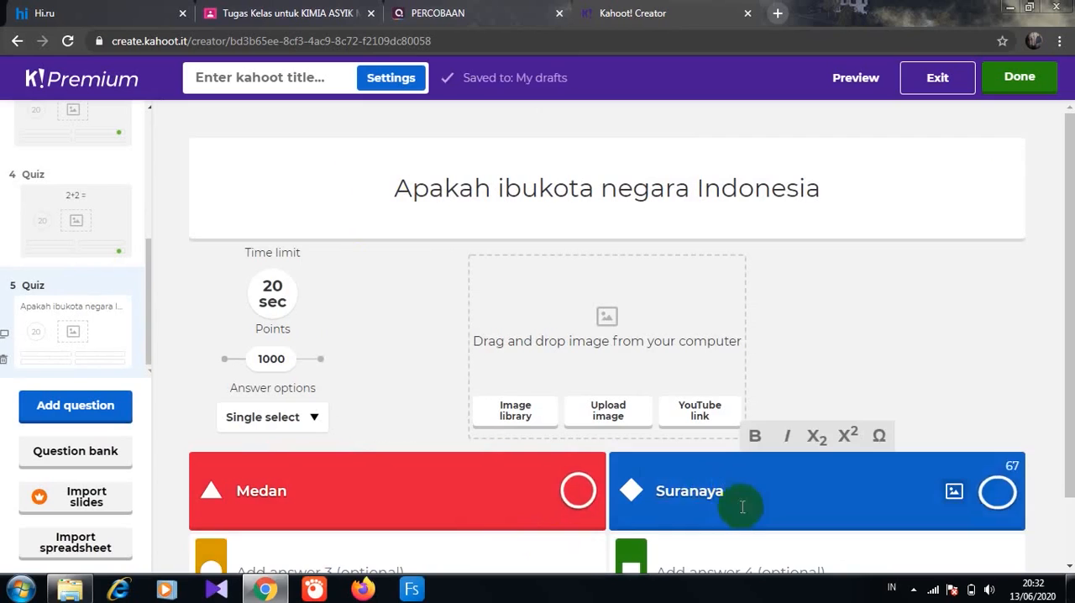
{"action": "left_click", "coordinate": [693, 490]}
{"action": "key", "text": "BackSpace"}
{"action": "type", "text": "b"}
{"action": "left_click", "coordinate": [456, 556]}
{"action": "type", "text": "Jakar"}
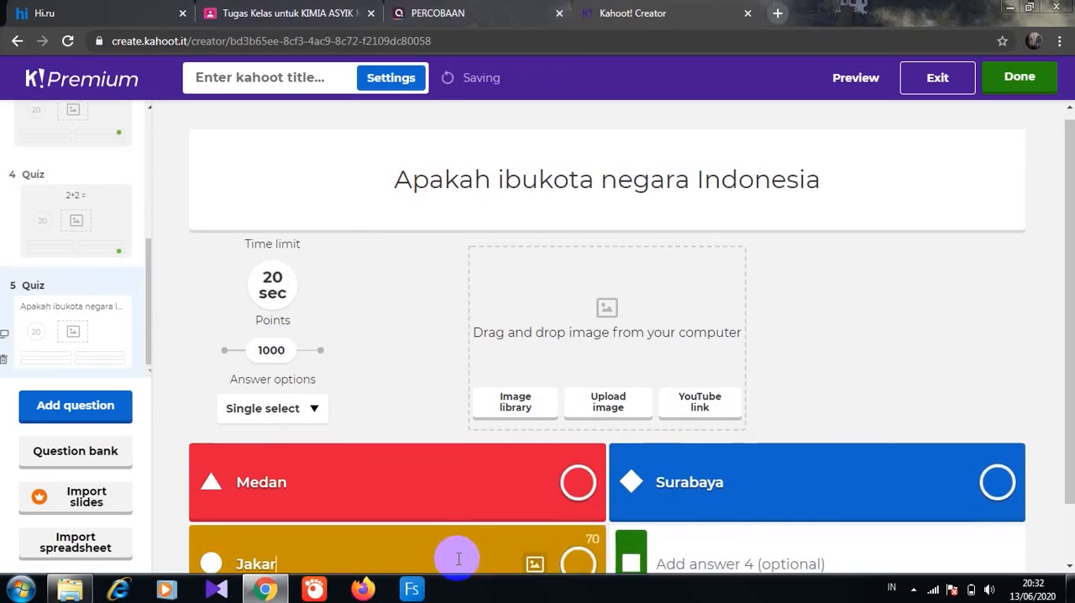
{"action": "type", "text": "ta"}
{"action": "left_click", "coordinate": [731, 557]}
{"action": "type", "text": "Bandung"}
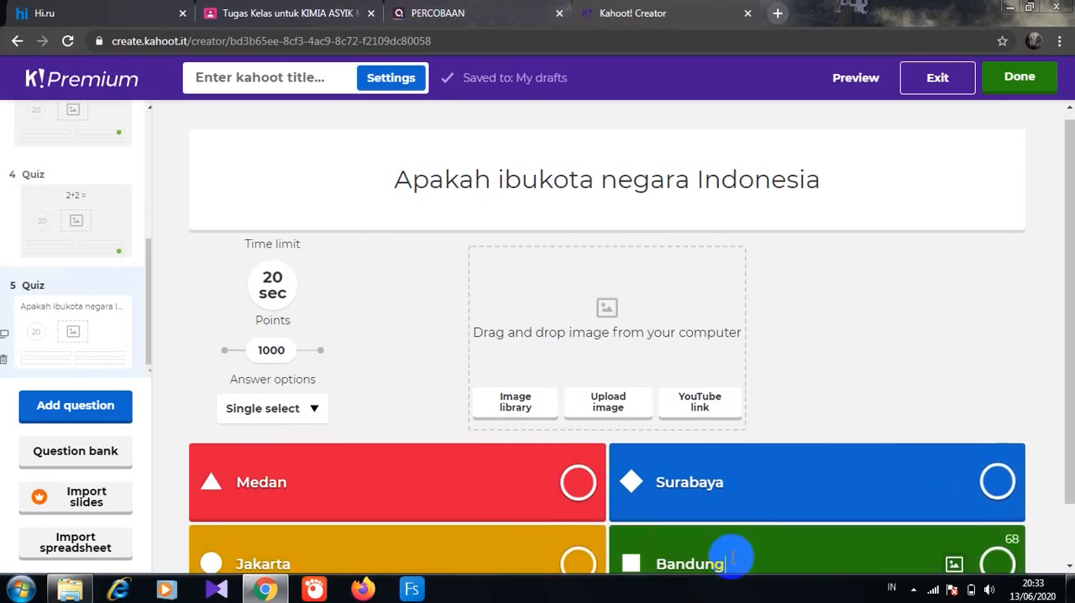
{"action": "left_click", "coordinate": [576, 569]}
- Finish the kahoot with the title "PERCOBAAN KAHOOT" and a description beginning "Kerjakan soal berikut dengan"
{"action": "left_click", "coordinate": [1017, 78]}
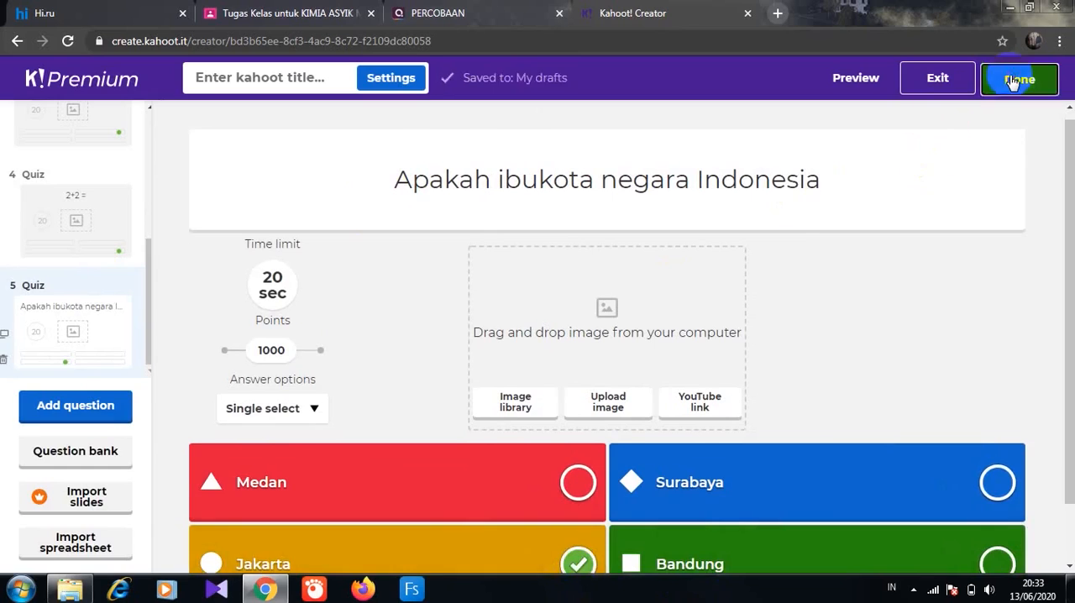
{"action": "type", "text": "PERCOBAAN KAHOOT"}
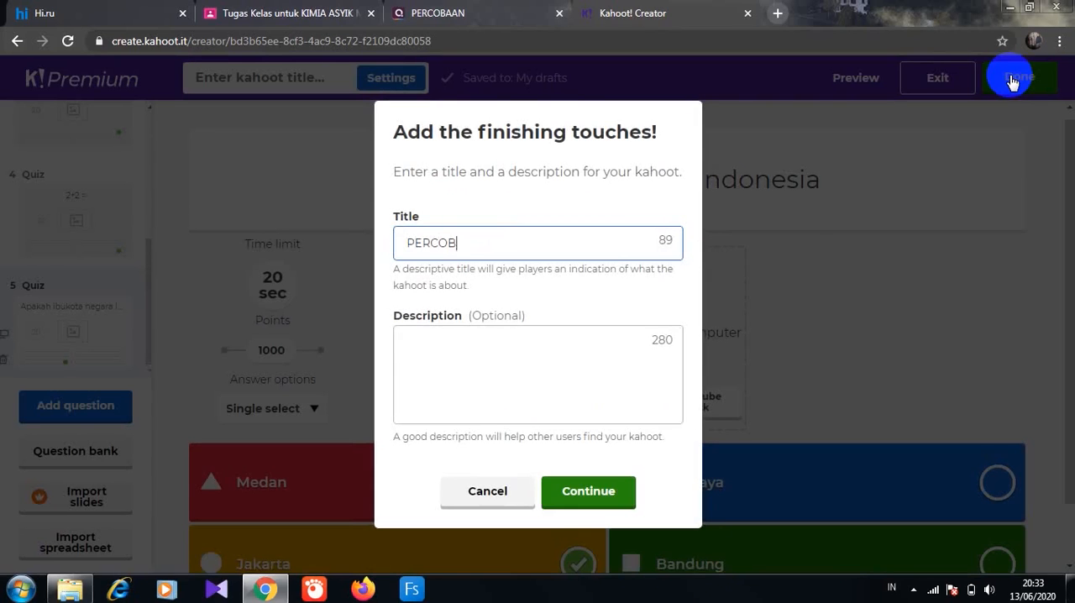
{"action": "left_click", "coordinate": [510, 347]}
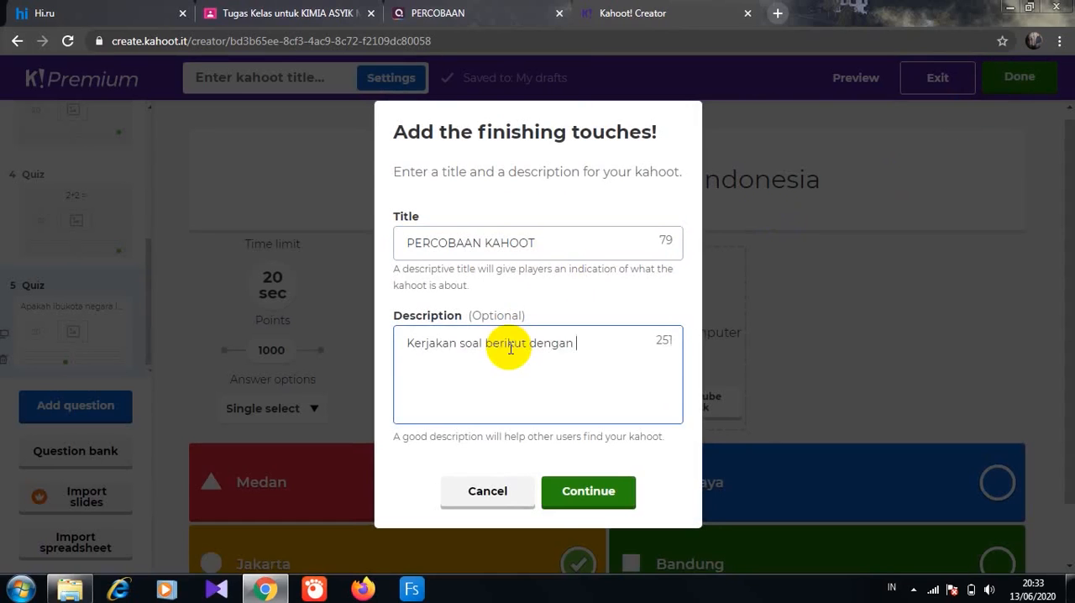
{"action": "left_click", "coordinate": [586, 494]}
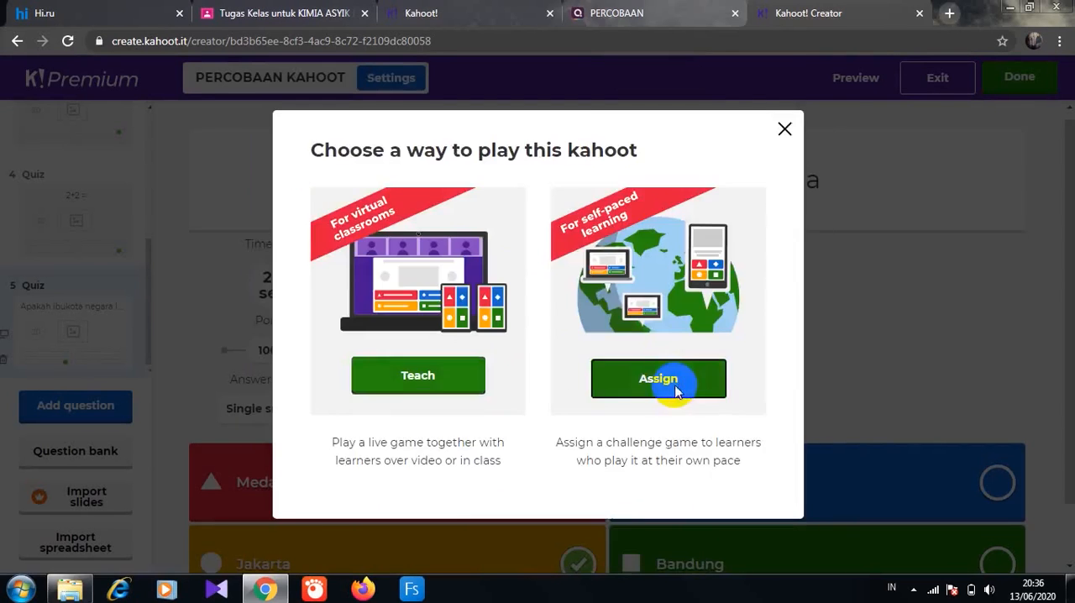
- Create a self-paced challenge due Tue 16 Jun at 12:00 PM with randomized answer order, and copy its URL
{"action": "left_click", "coordinate": [676, 389]}
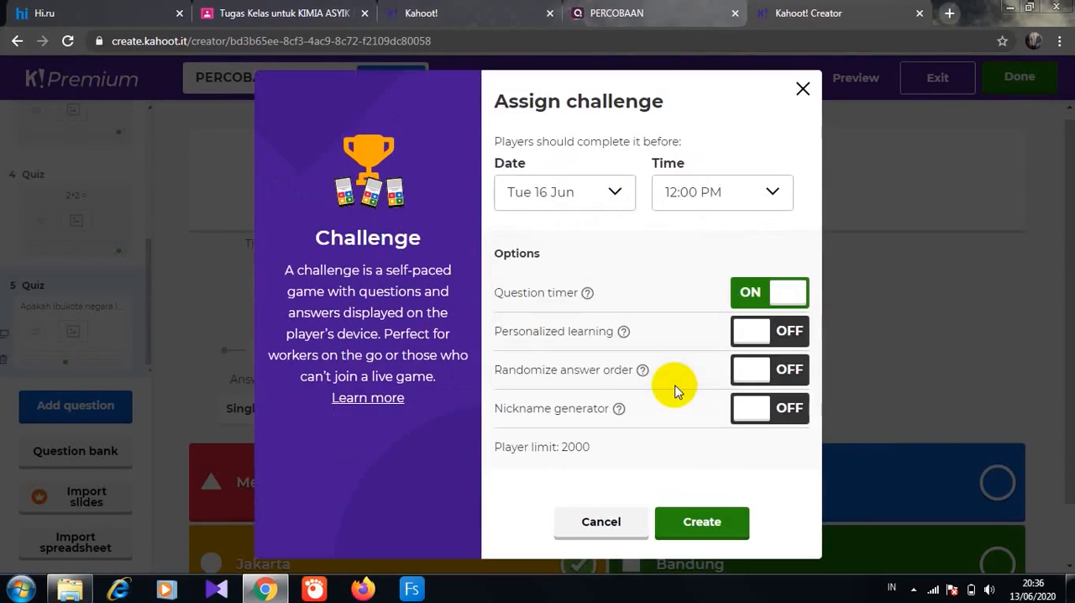
{"action": "left_click", "coordinate": [617, 193]}
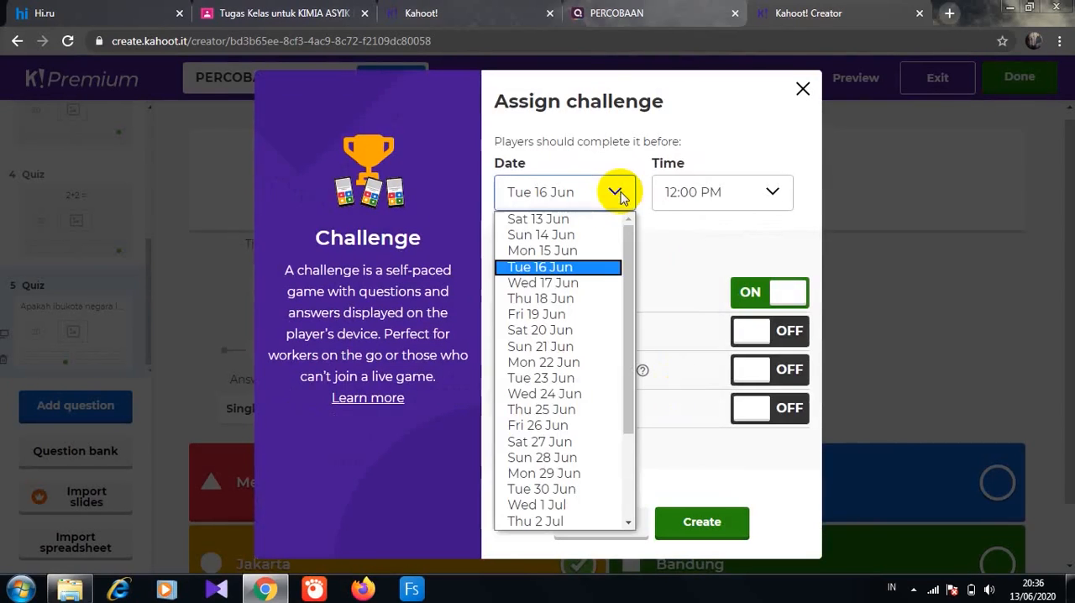
{"action": "left_click", "coordinate": [571, 269]}
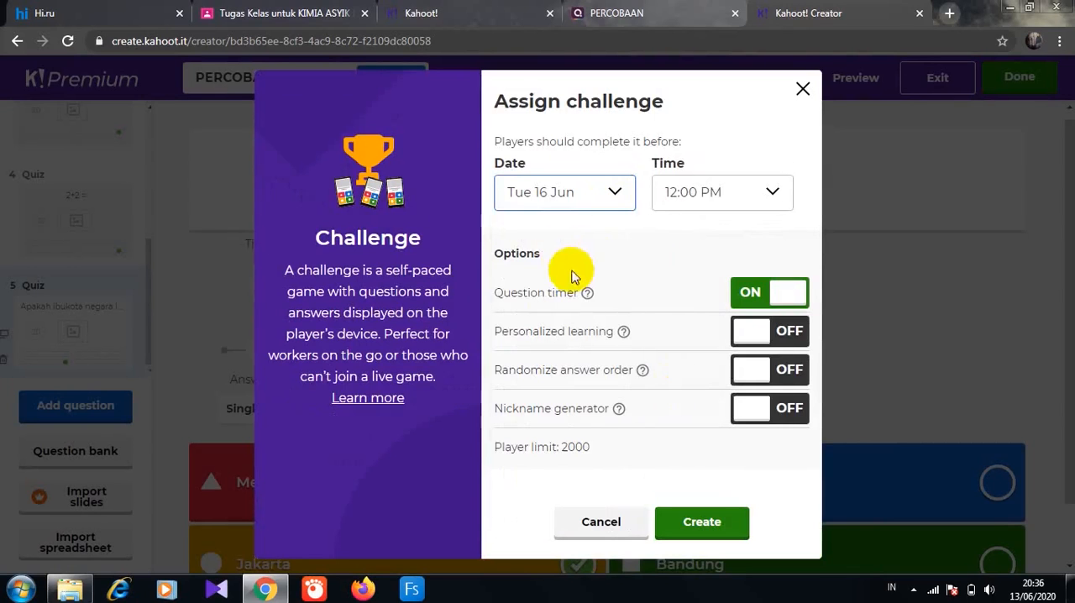
{"action": "left_click", "coordinate": [771, 192]}
{"action": "left_click", "coordinate": [813, 220]}
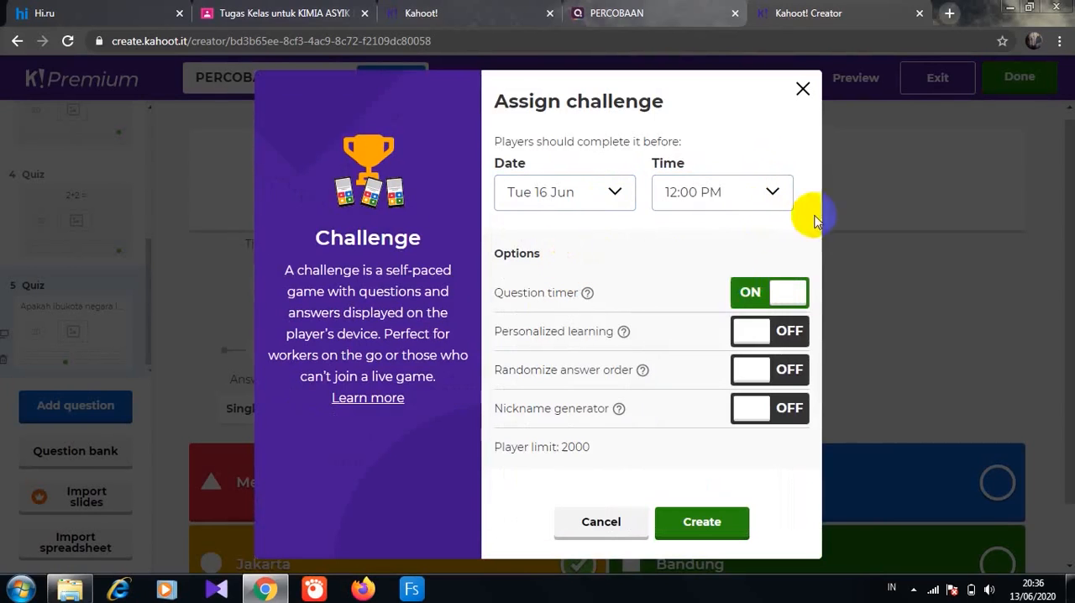
{"action": "left_click", "coordinate": [740, 368]}
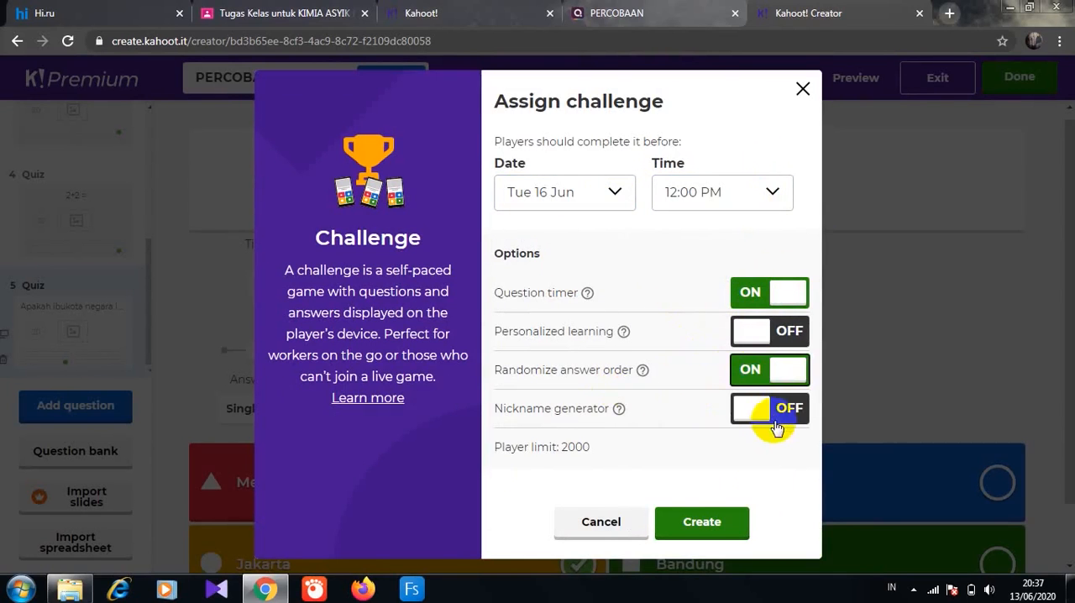
{"action": "left_click", "coordinate": [716, 528]}
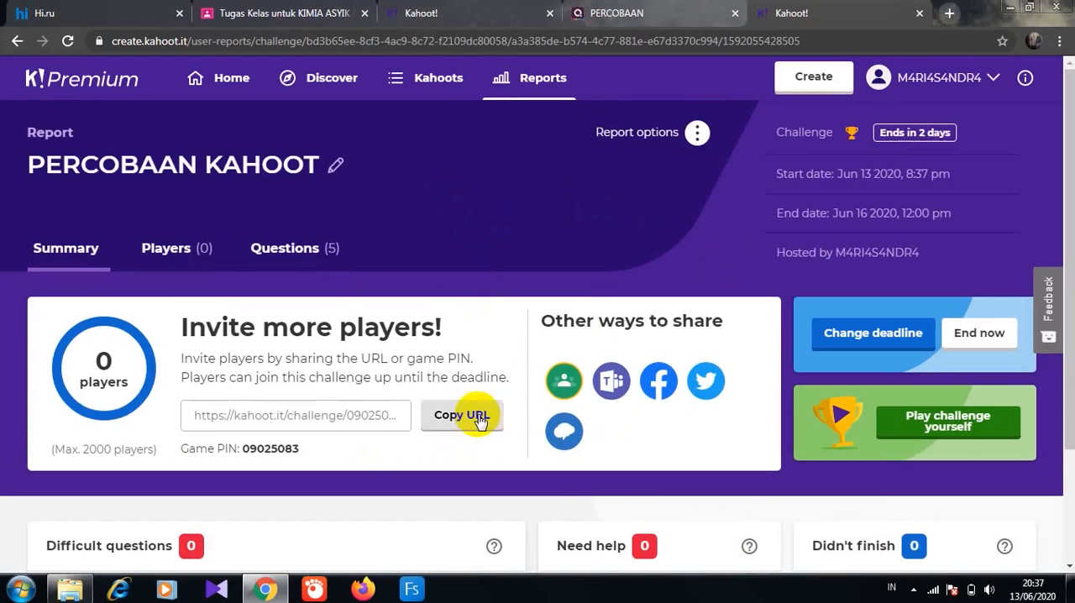
{"action": "left_click", "coordinate": [480, 419]}
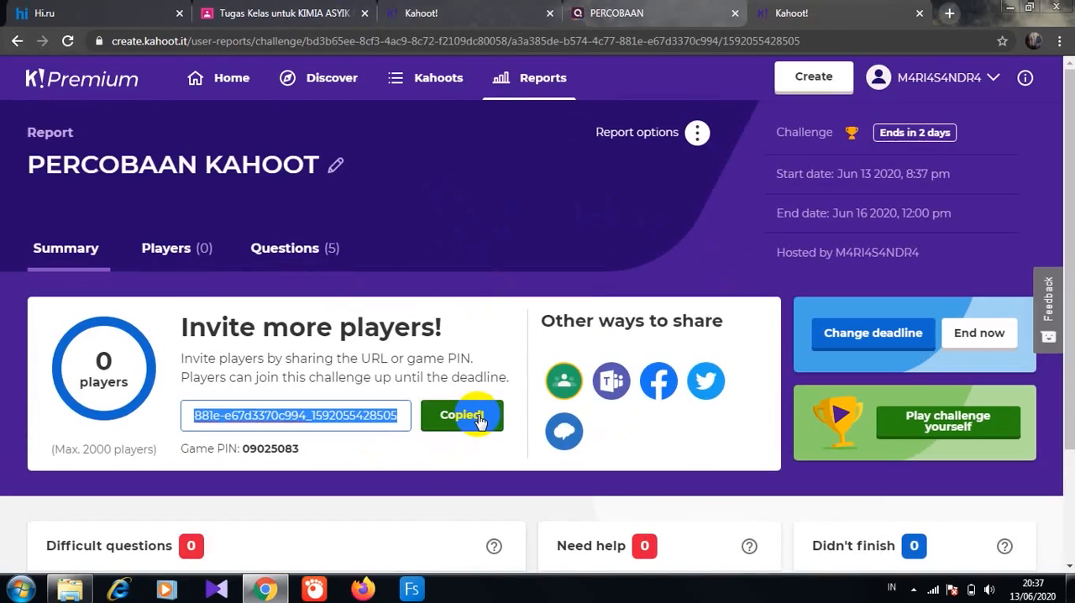
- Switch to the KIMIA ASYIK class in Google Classroom and add a topic named "C. TUGAS"
{"action": "left_click", "coordinate": [340, 15]}
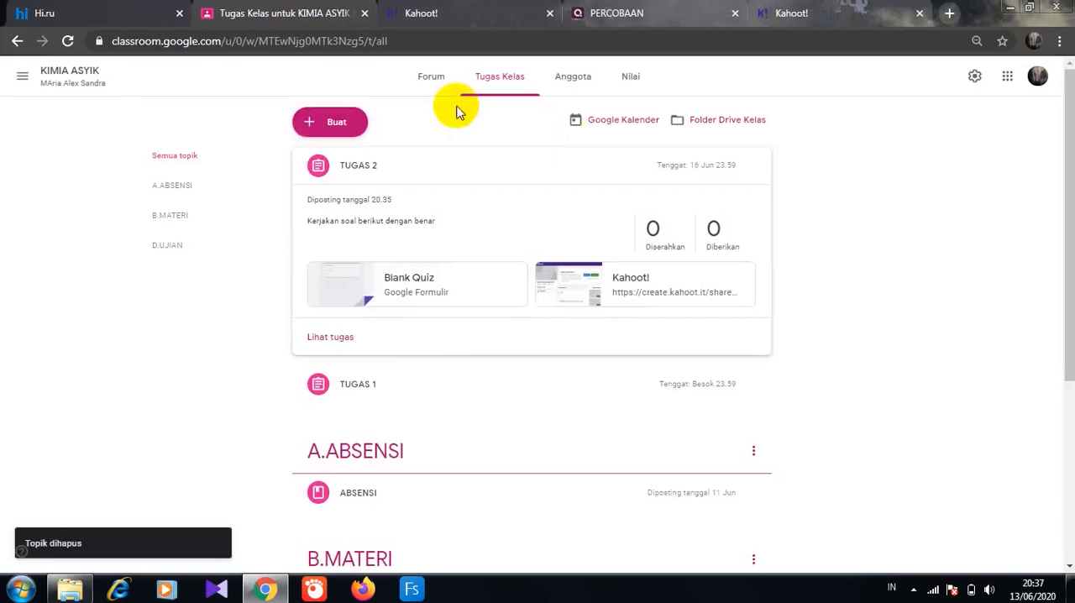
{"action": "left_click", "coordinate": [324, 122]}
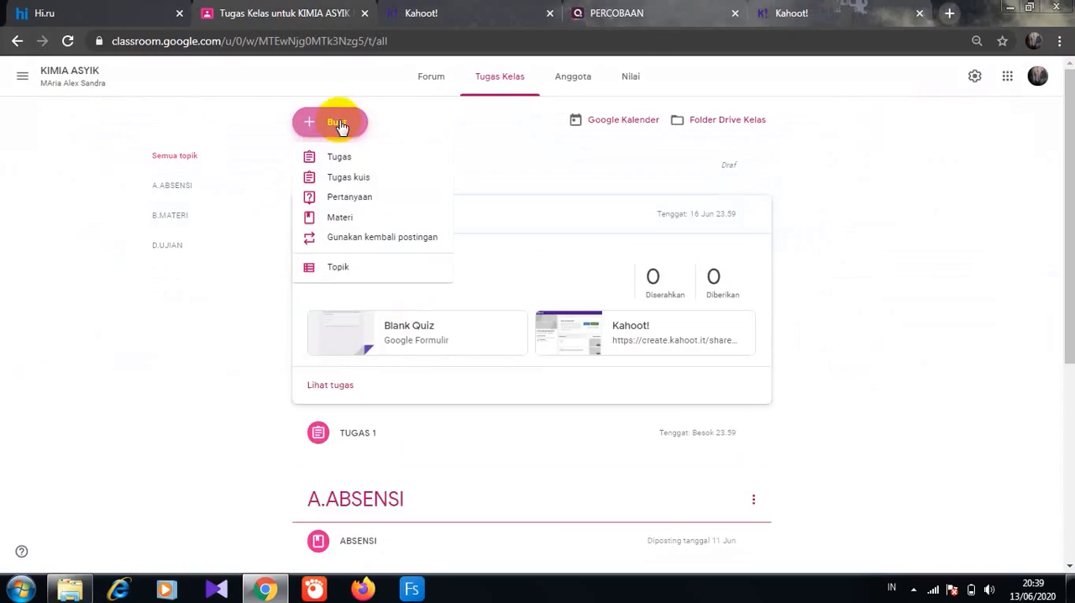
{"action": "left_click", "coordinate": [340, 267]}
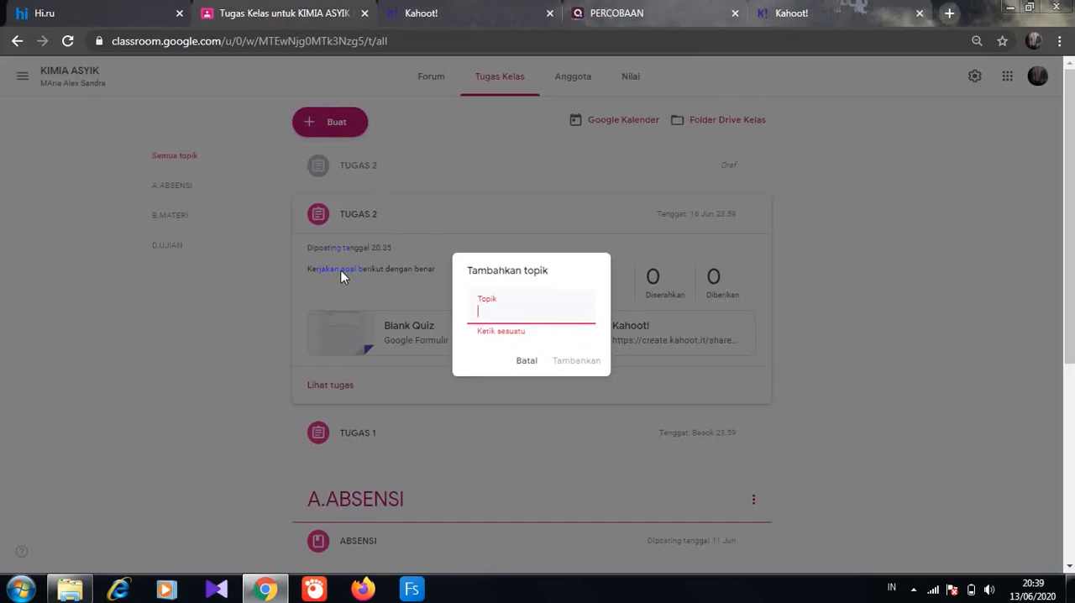
{"action": "type", "text": "C. TUGAS"}
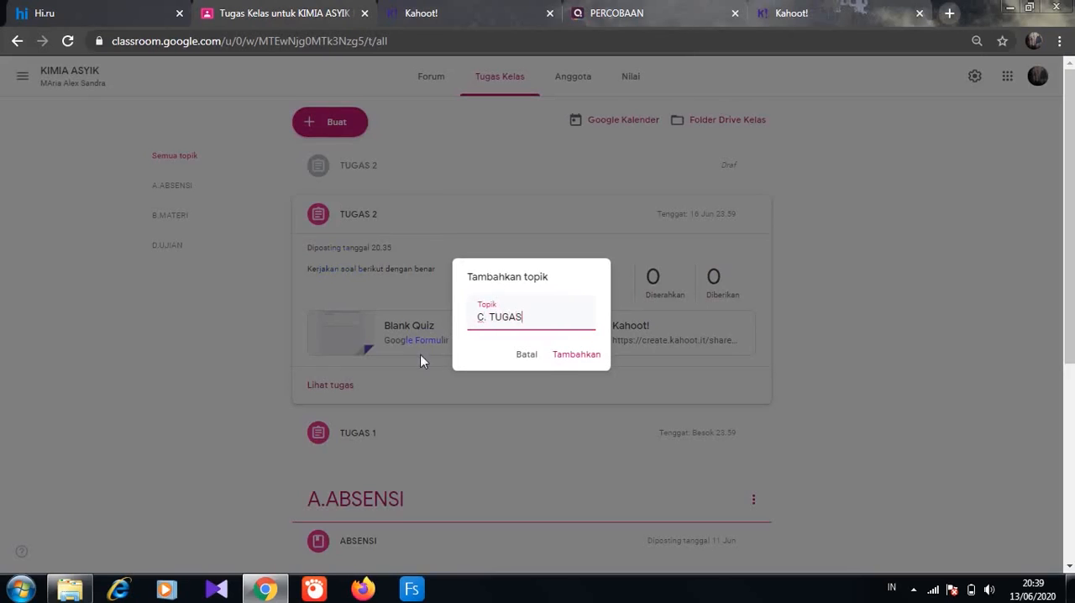
{"action": "left_click", "coordinate": [561, 357]}
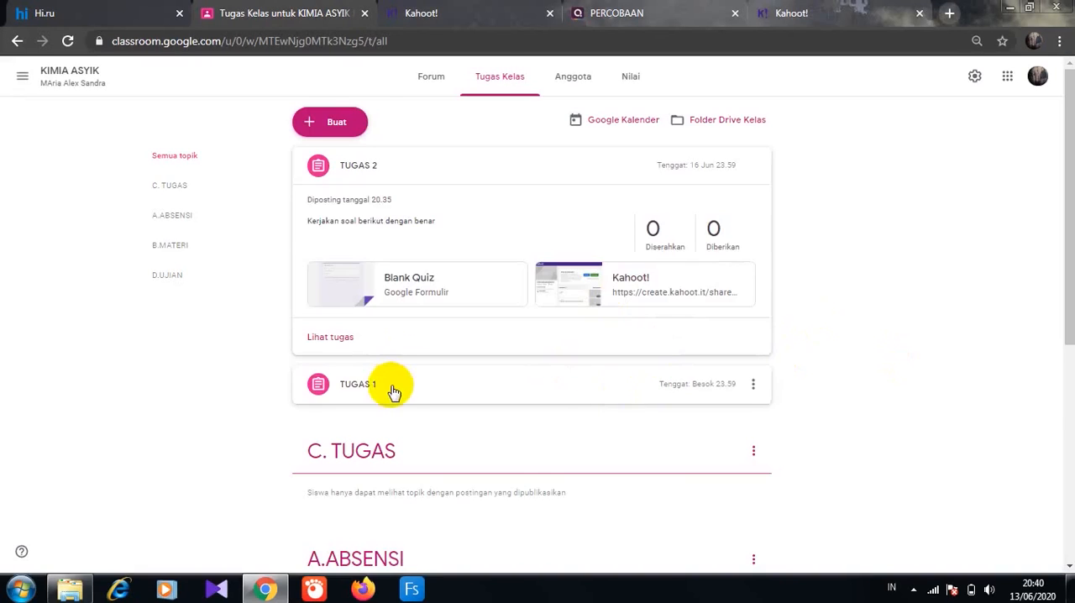
- Move the TUGAS 1 assignment under the C. TUGAS topic and delete the existing TUGAS 2 assignment
{"action": "left_click", "coordinate": [391, 388]}
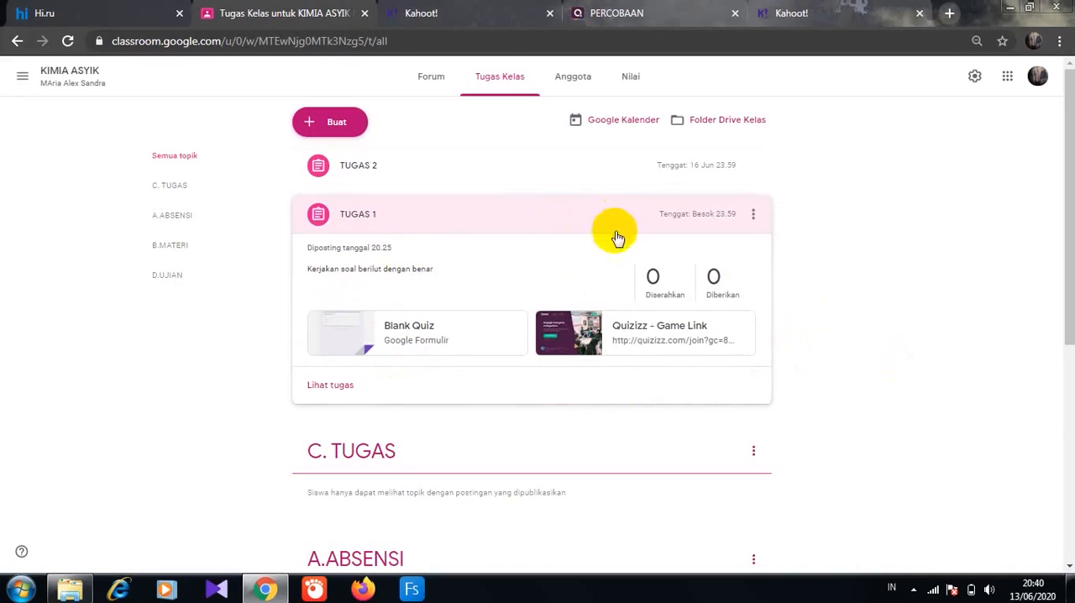
{"action": "left_click_drag", "start_coordinate": [523, 210], "coordinate": [401, 264]}
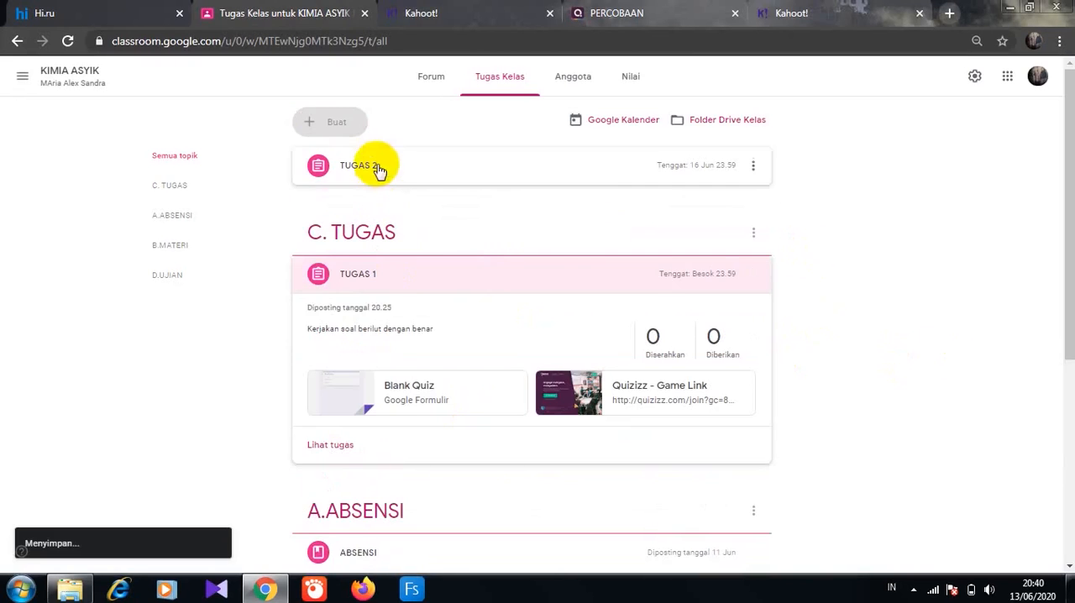
{"action": "left_click", "coordinate": [752, 165]}
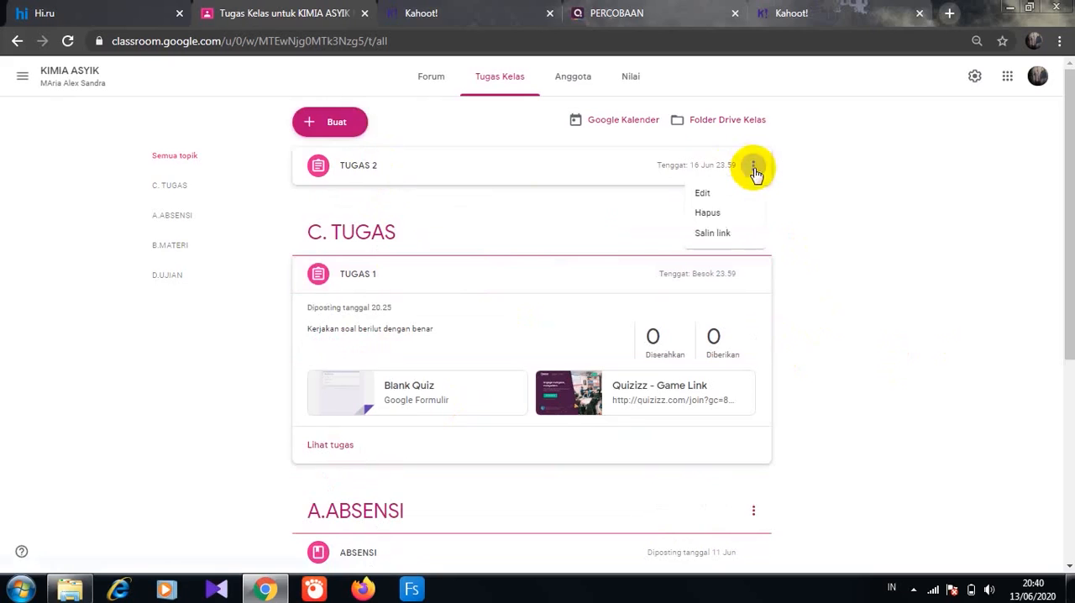
{"action": "left_click", "coordinate": [717, 216]}
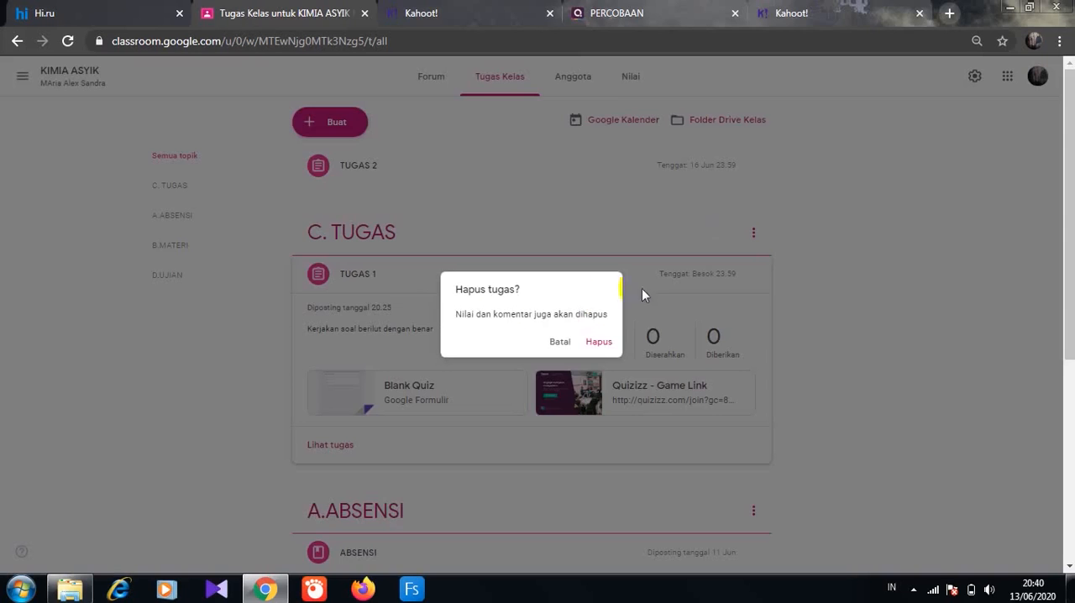
{"action": "left_click", "coordinate": [599, 343]}
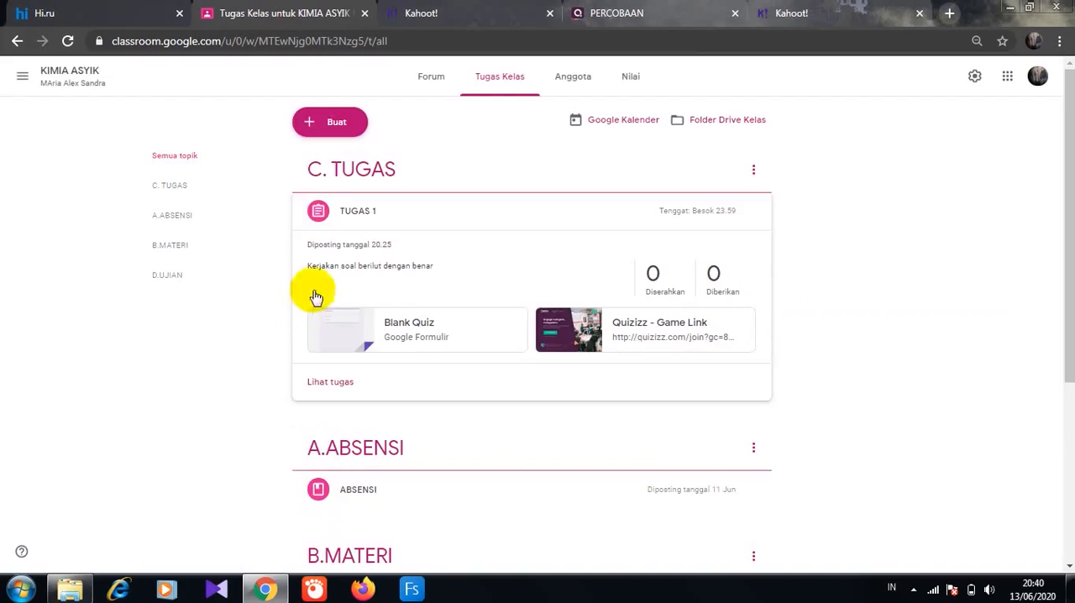
- Move the C. TUGAS topic between B.MATERI and D.UJIAN
{"action": "left_click_drag", "start_coordinate": [319, 202], "coordinate": [388, 474]}
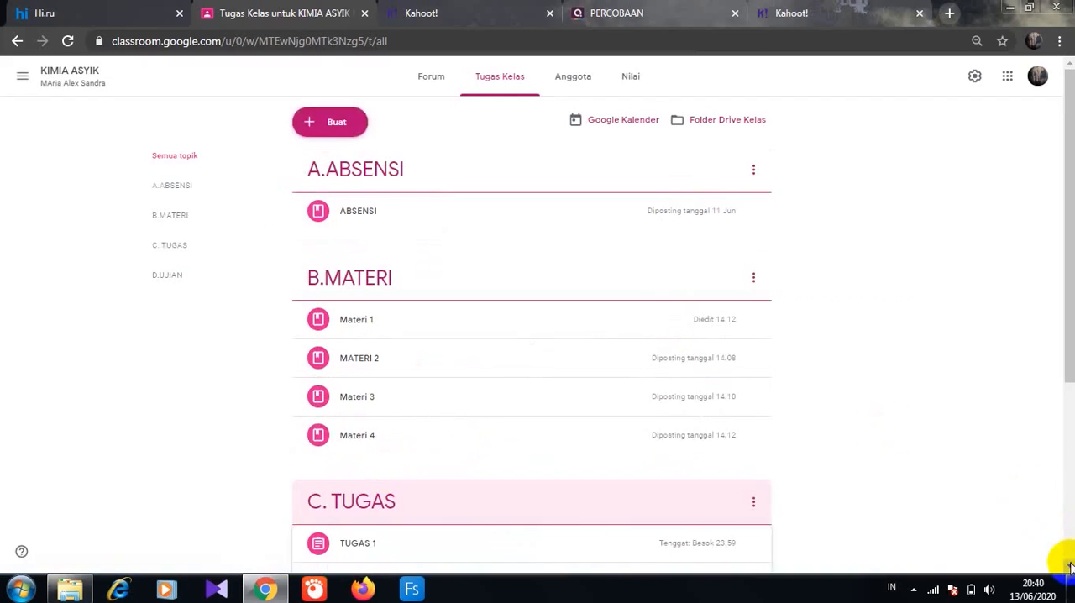
{"action": "scroll", "coordinate": [1069, 568], "scroll_direction": "down", "scroll_amount": 4}
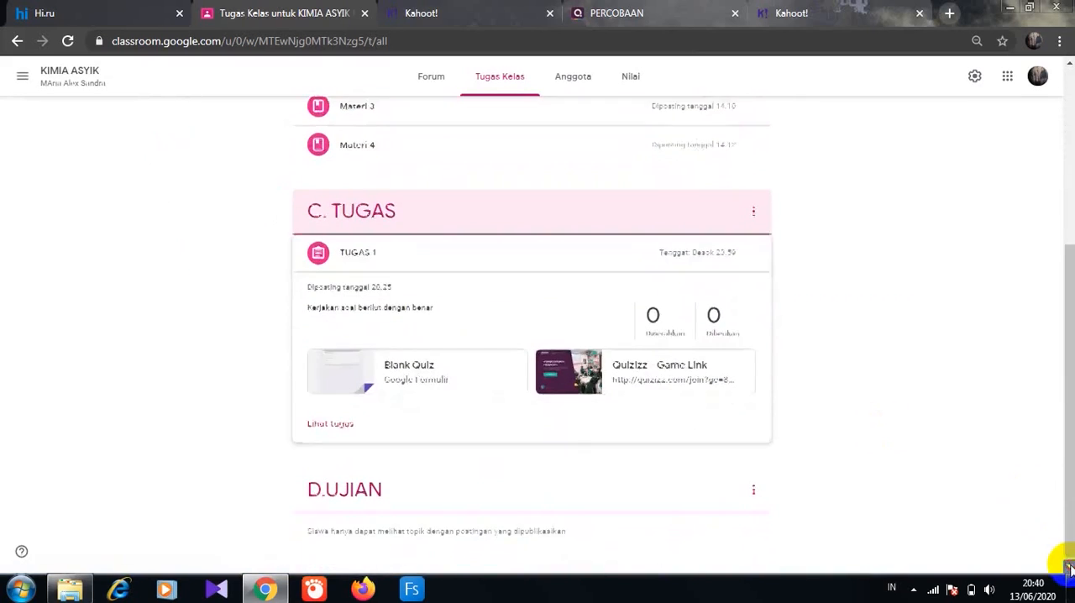
{"action": "left_click_drag", "start_coordinate": [1065, 298], "coordinate": [1058, 84]}
- Start a new quiz assignment (Tugas kuis) and attach the copied Kahoot! challenge link
{"action": "left_click", "coordinate": [329, 135]}
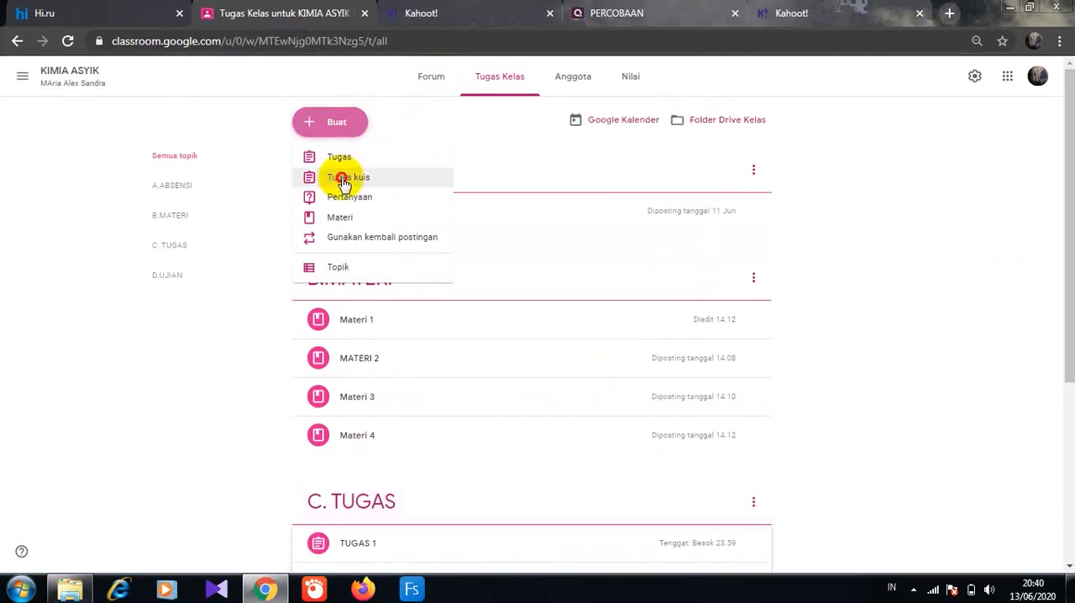
{"action": "left_click", "coordinate": [343, 180]}
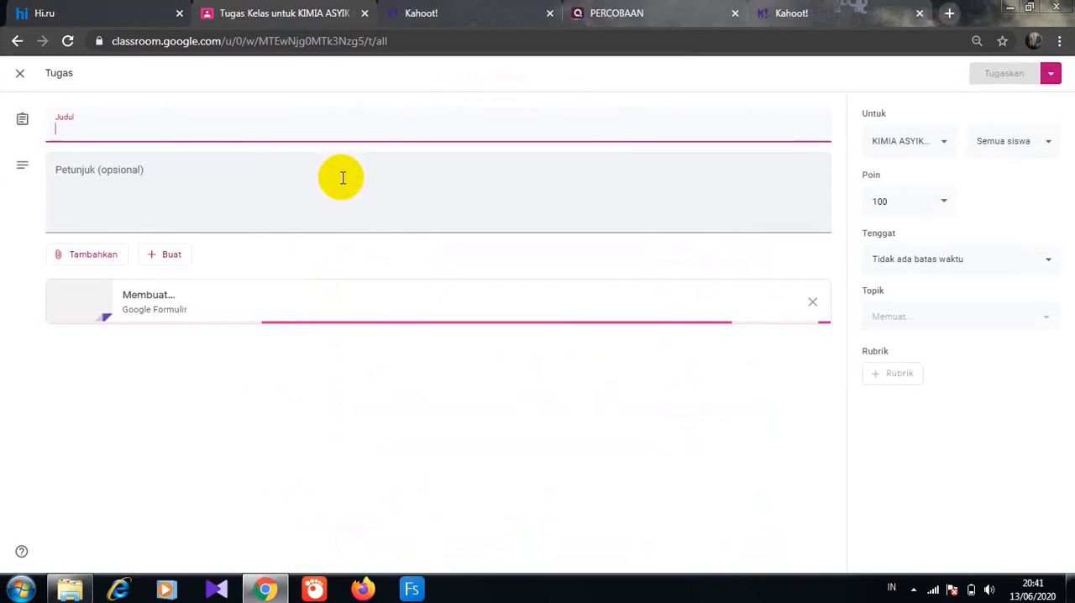
{"action": "left_click", "coordinate": [98, 260]}
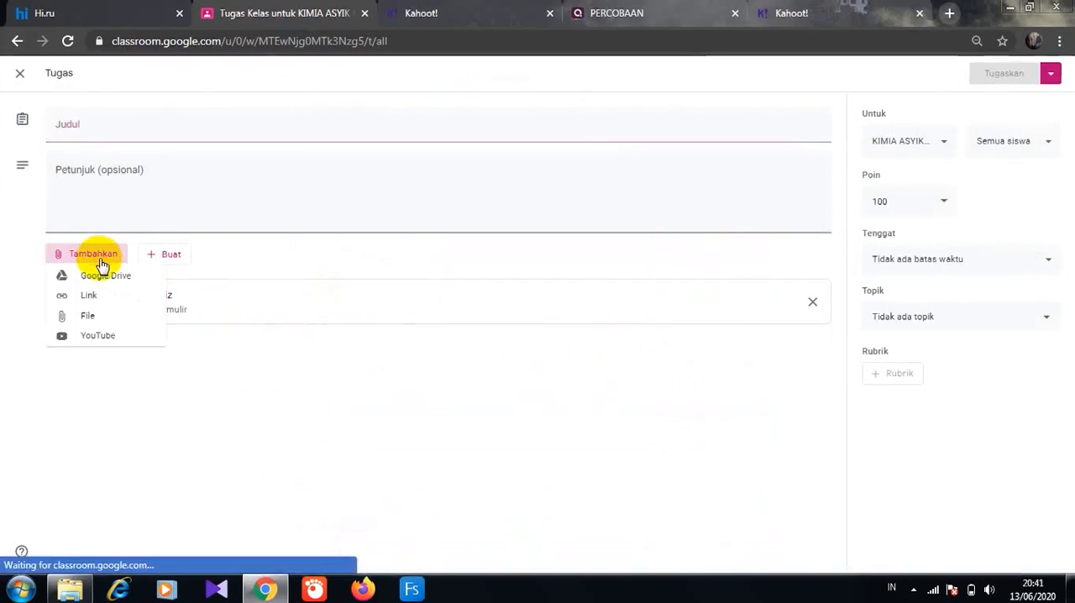
{"action": "left_click", "coordinate": [91, 299]}
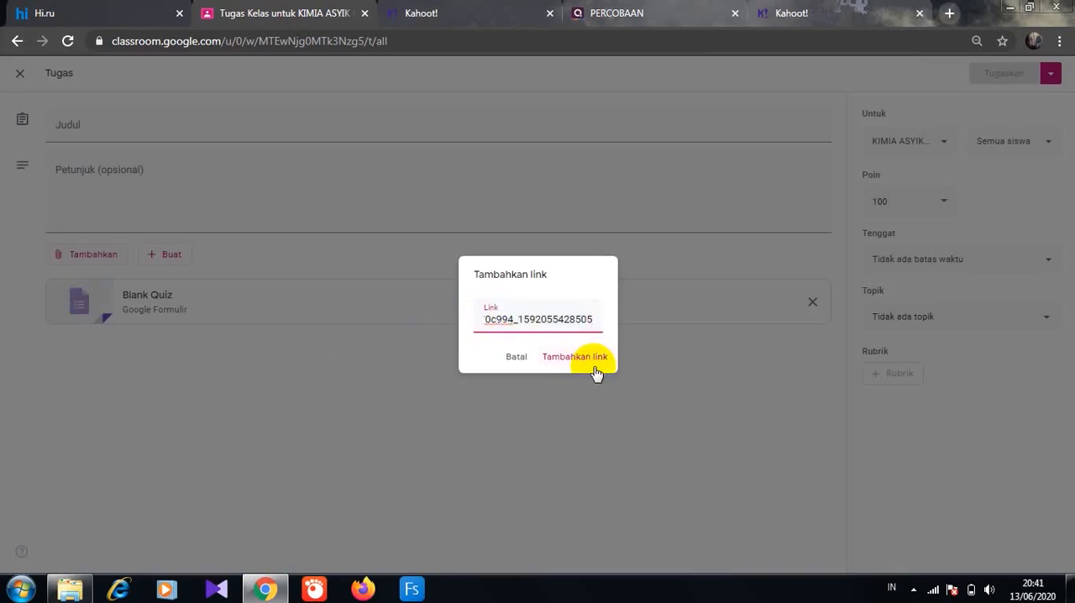
{"action": "left_click", "coordinate": [598, 359]}
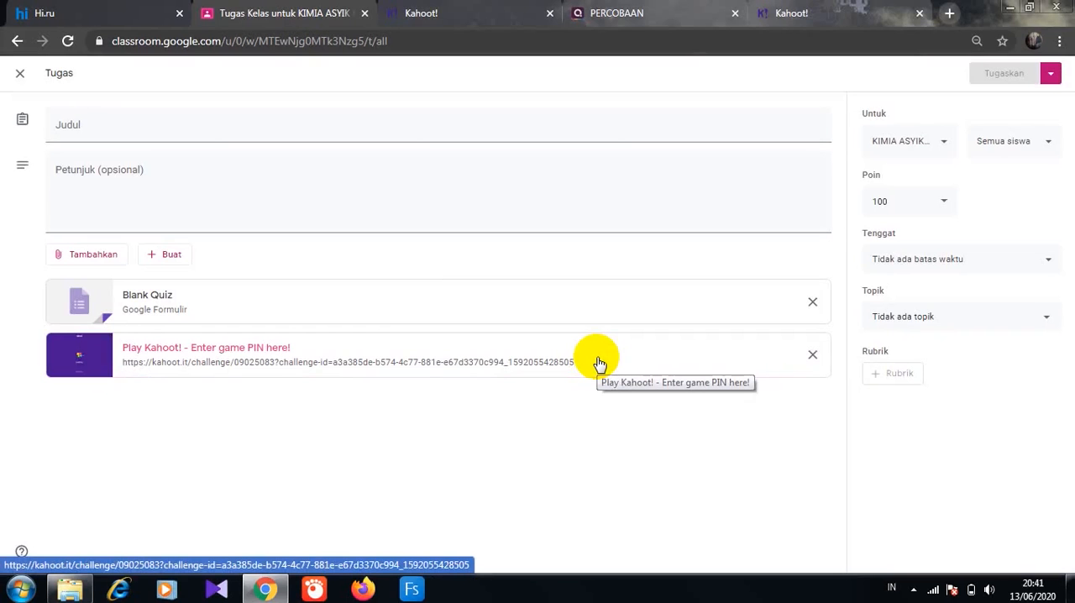
- Set the assignment's due date to 16 Jun 2020 and its topic to C. TUGAS
{"action": "left_click", "coordinate": [1048, 264]}
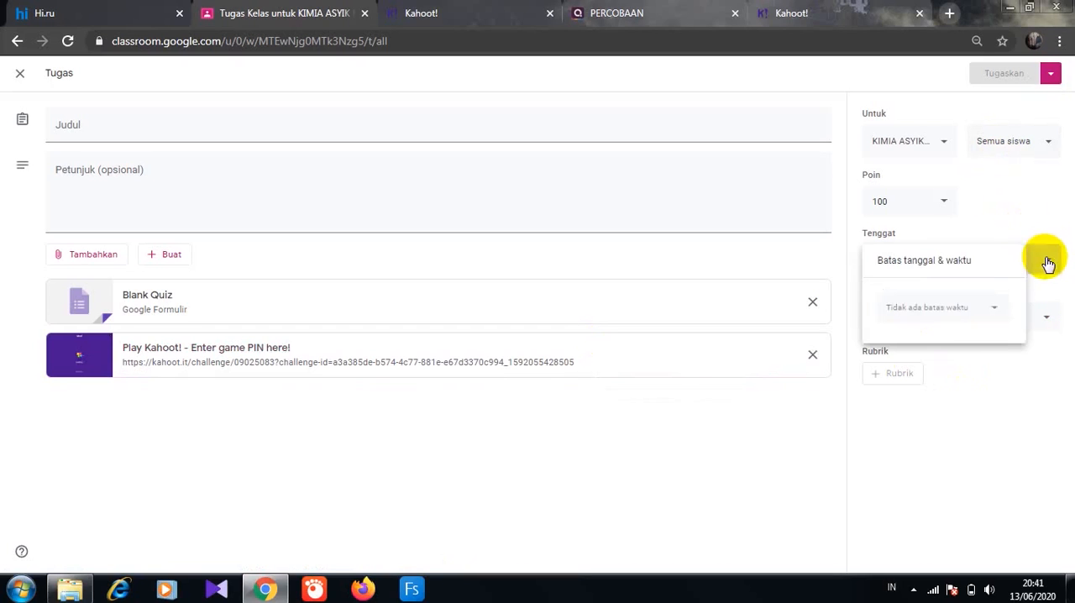
{"action": "left_click", "coordinate": [997, 313]}
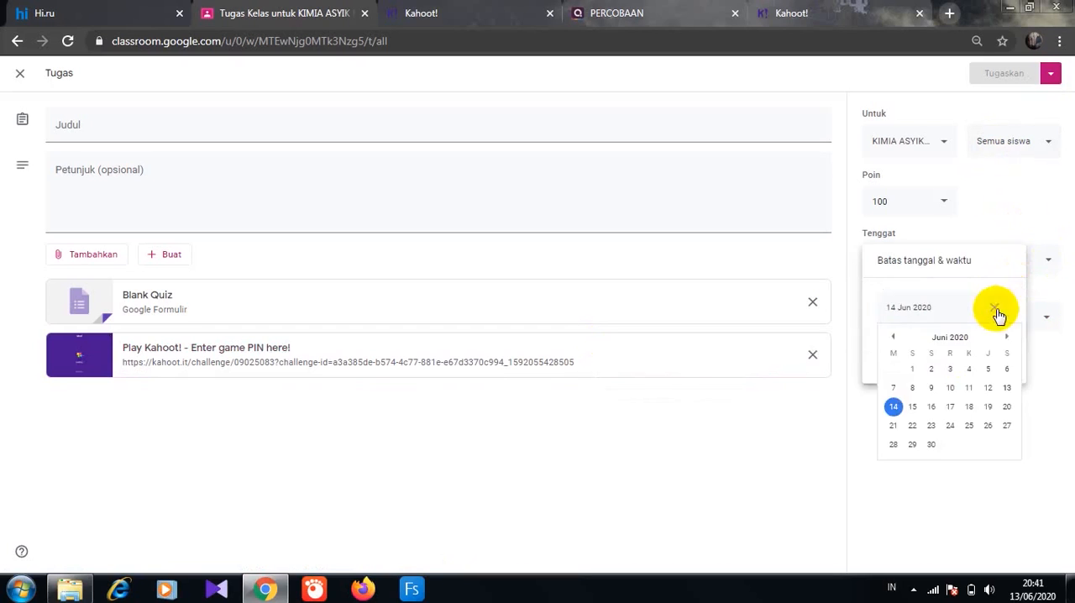
{"action": "left_click", "coordinate": [934, 408]}
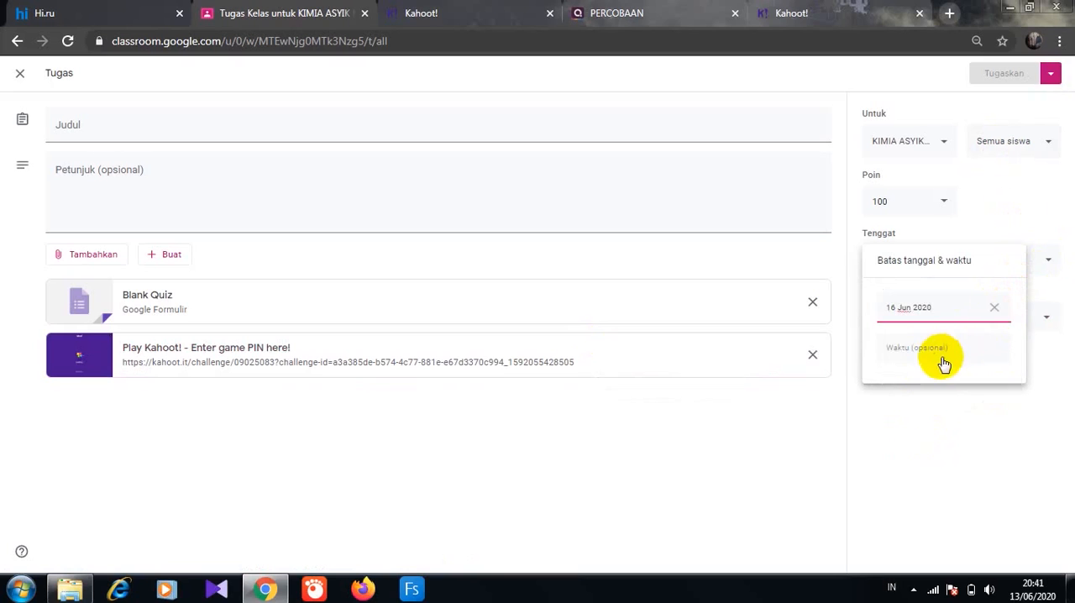
{"action": "left_click", "coordinate": [962, 435]}
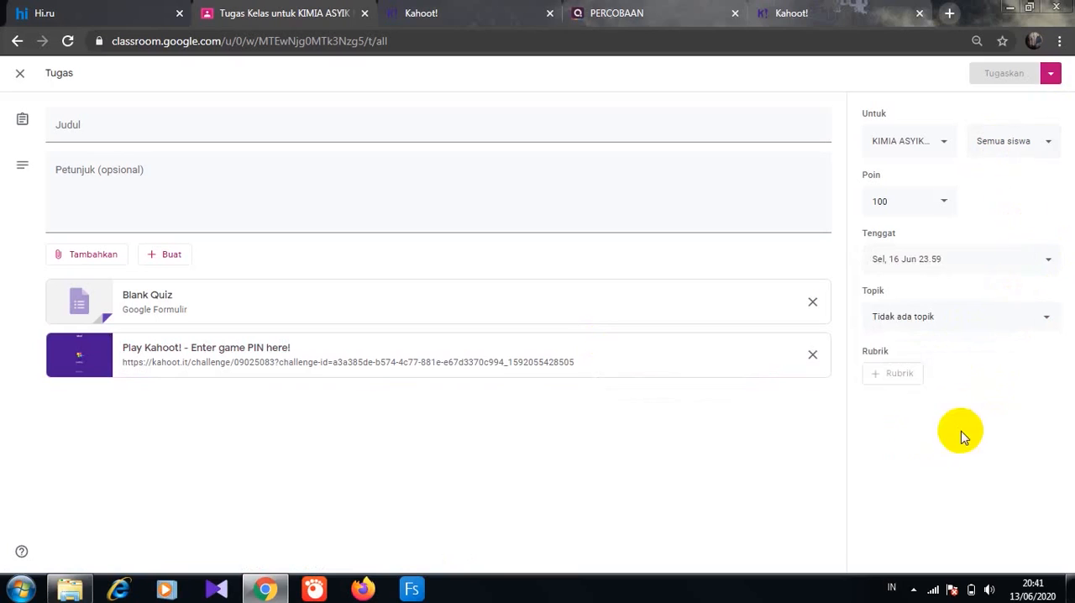
{"action": "left_click", "coordinate": [1049, 320]}
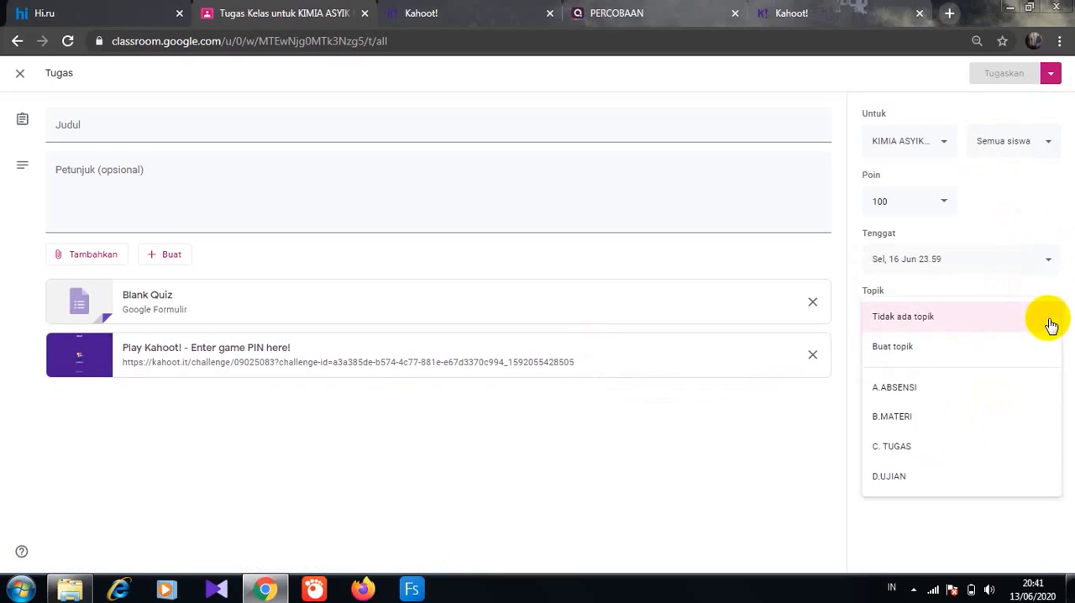
{"action": "left_click", "coordinate": [906, 453]}
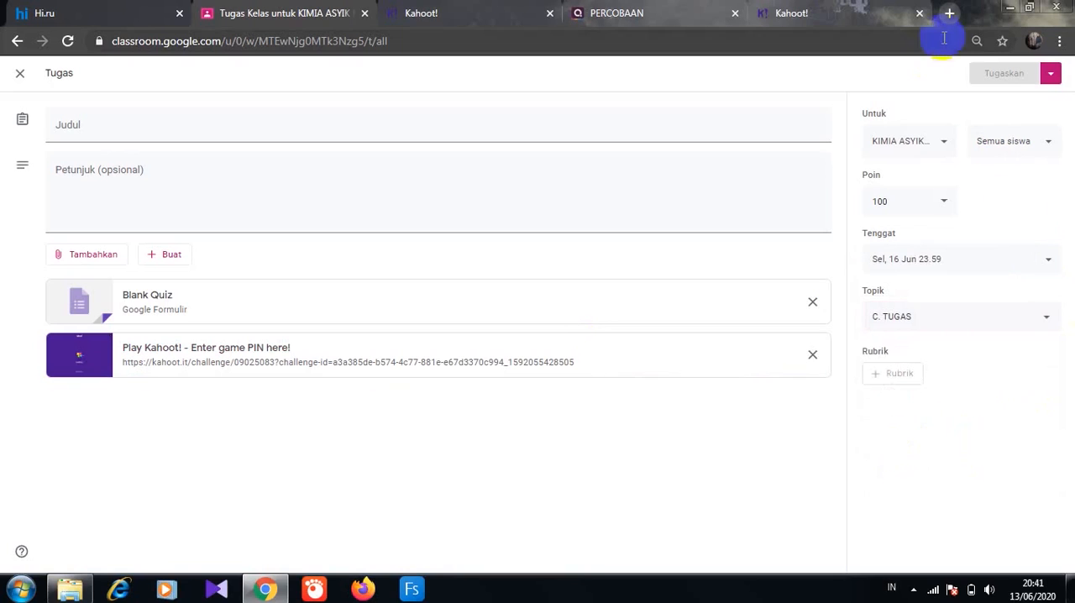
- Title the assignment "TUGAS 2", add the instructions "Kerjakan tugas berikut dengan benar" and assign it to the class
{"action": "left_click", "coordinate": [239, 130]}
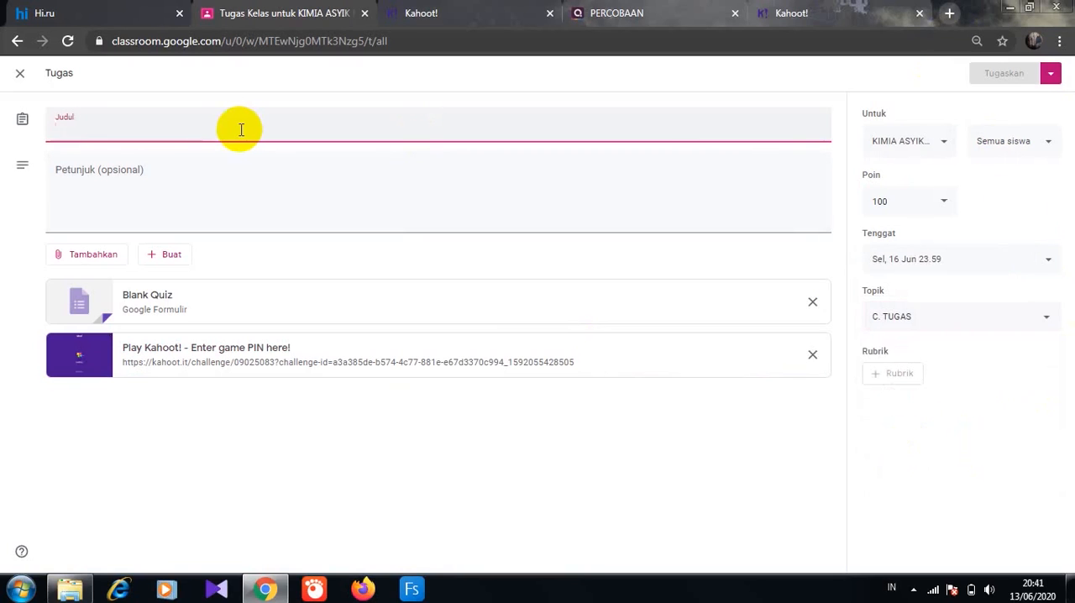
{"action": "type", "text": "TUGAS"}
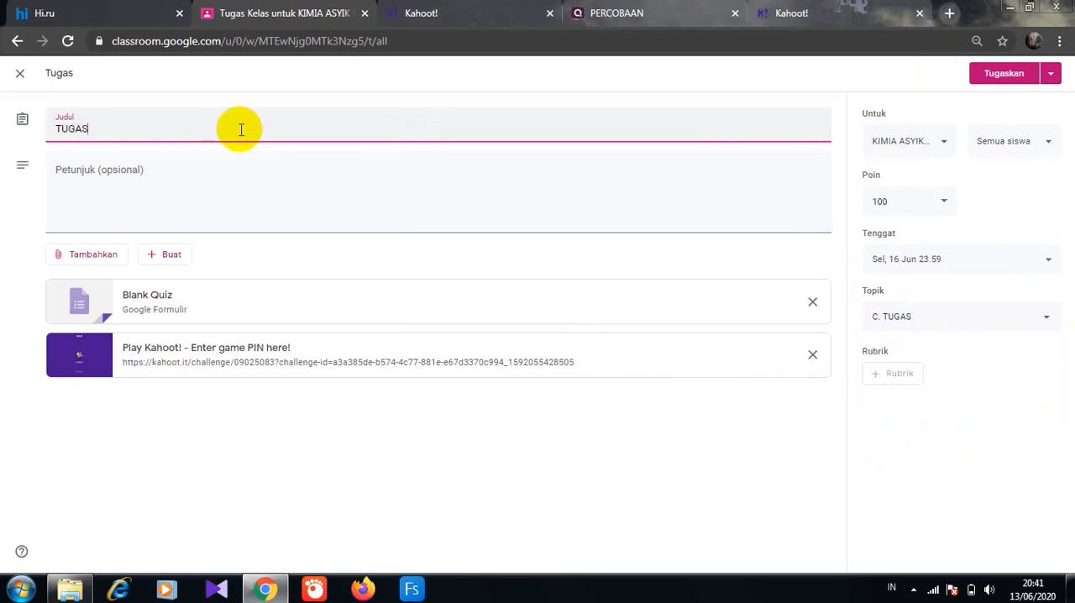
{"action": "type", "text": " 2"}
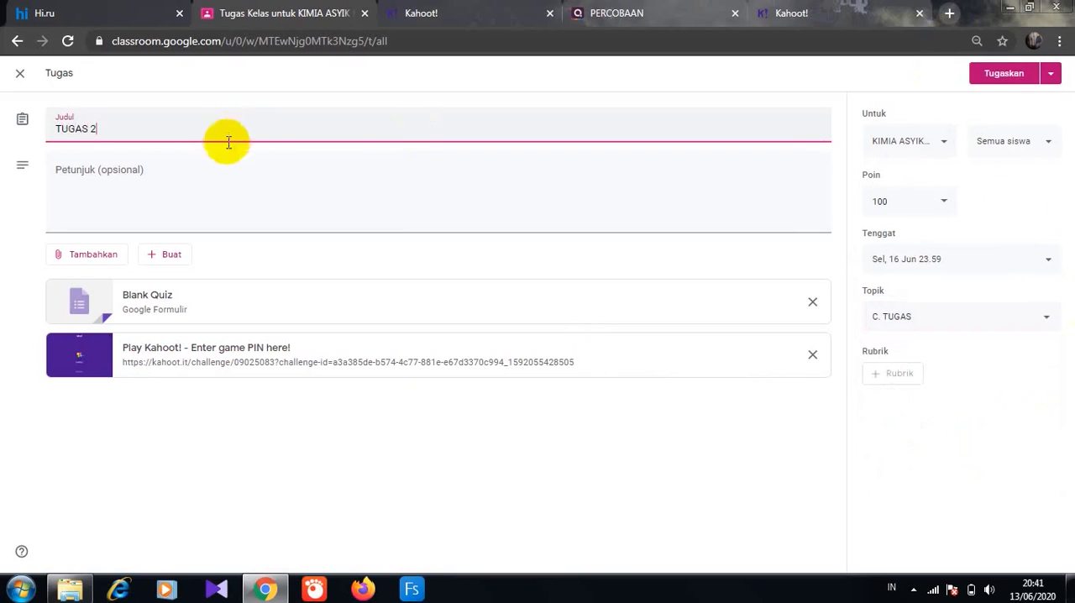
{"action": "left_click", "coordinate": [191, 201]}
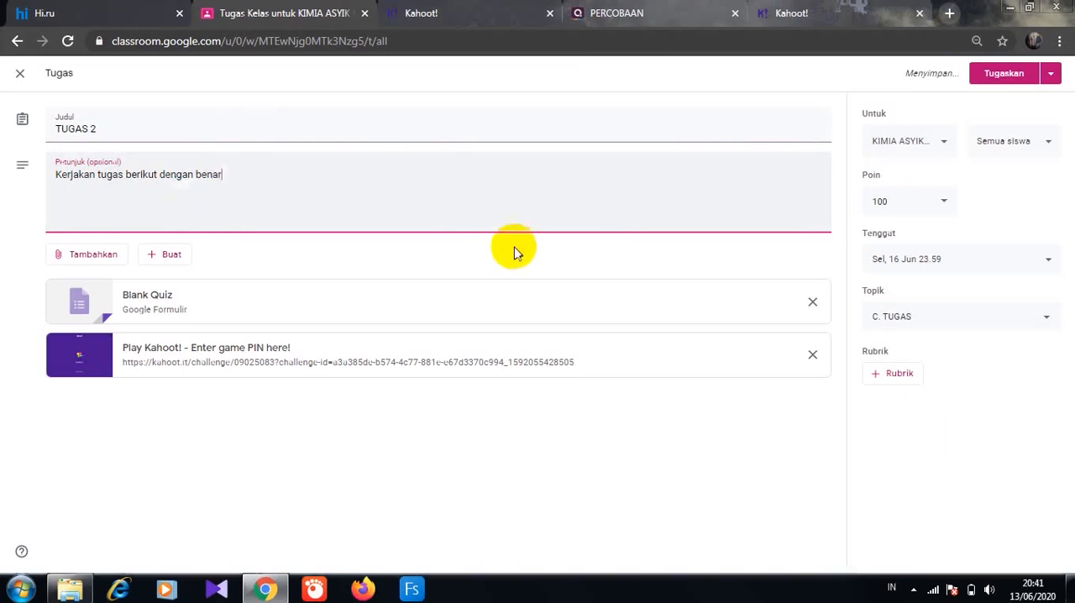
{"action": "left_click", "coordinate": [989, 78]}
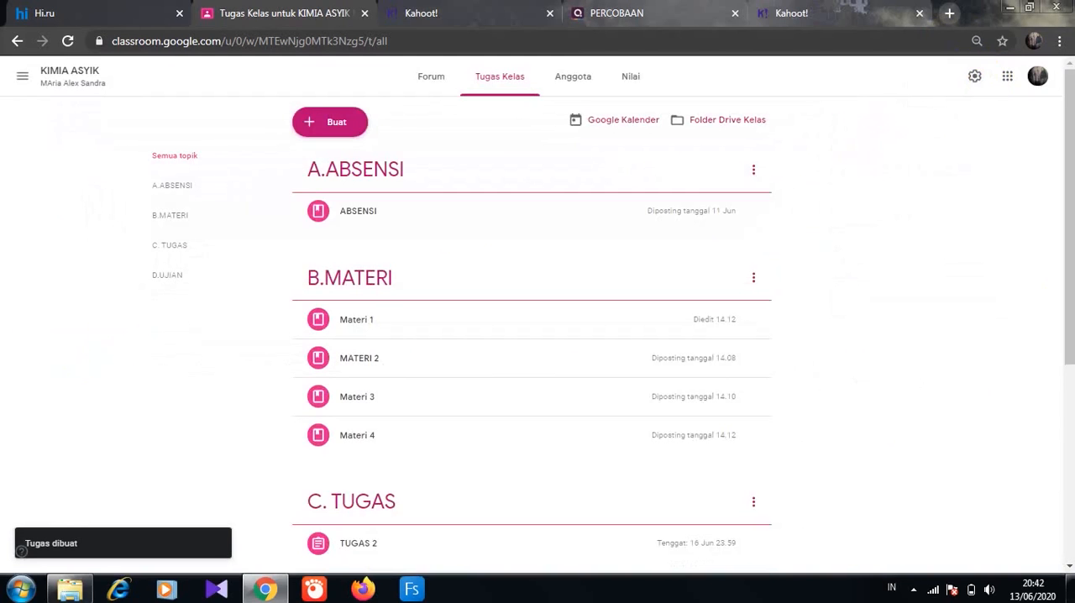
- Create a new quiz assignment (Tugas kuis) and open its attached Blank Quiz form for editing
{"action": "left_click_drag", "start_coordinate": [1066, 314], "coordinate": [1070, 465]}
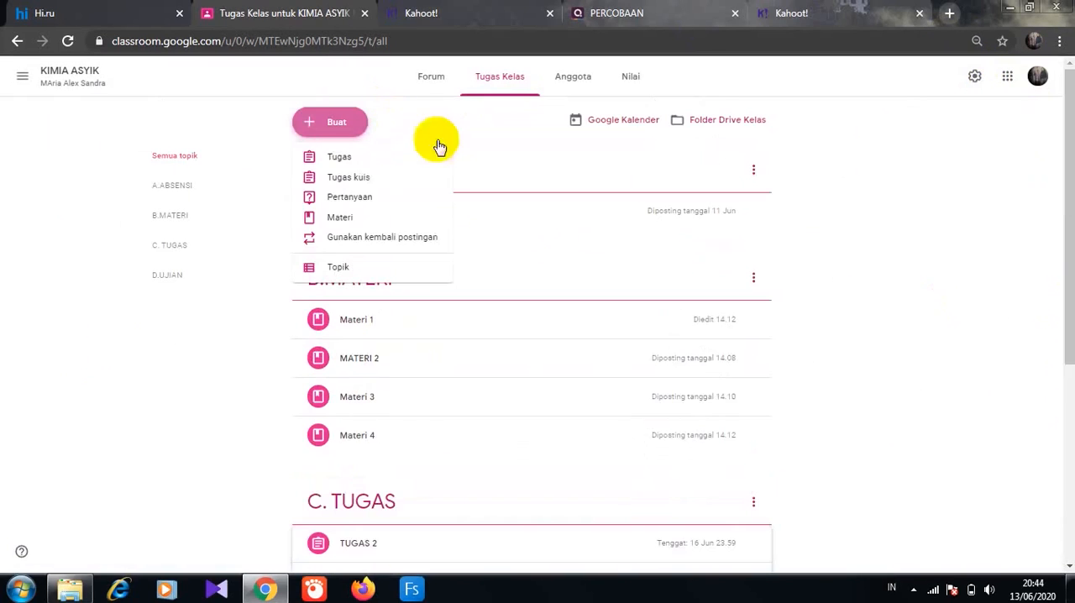
{"action": "left_click", "coordinate": [351, 183]}
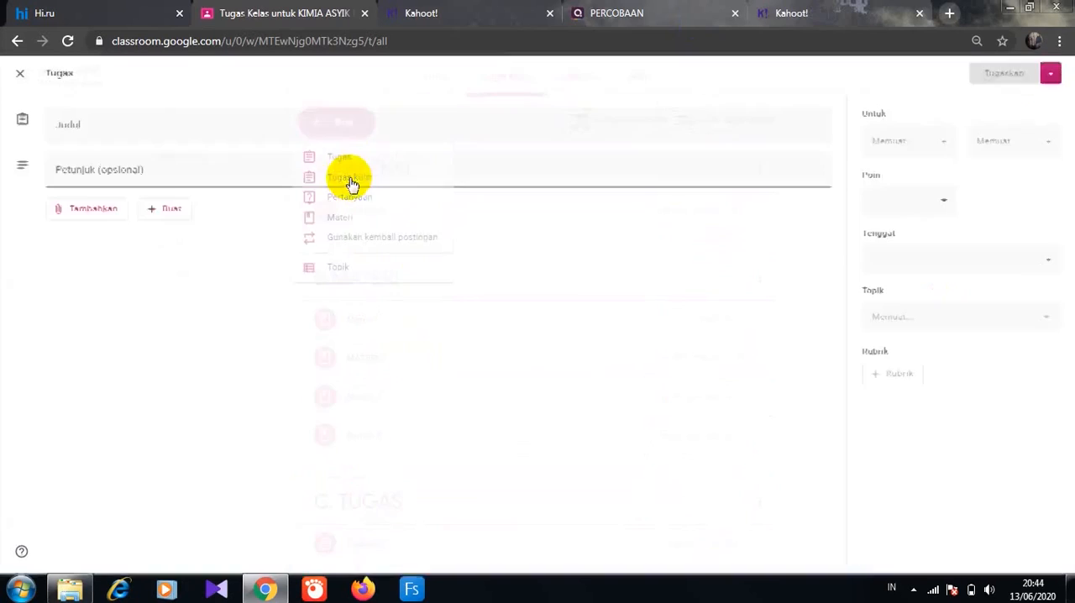
{"action": "left_click", "coordinate": [160, 308]}
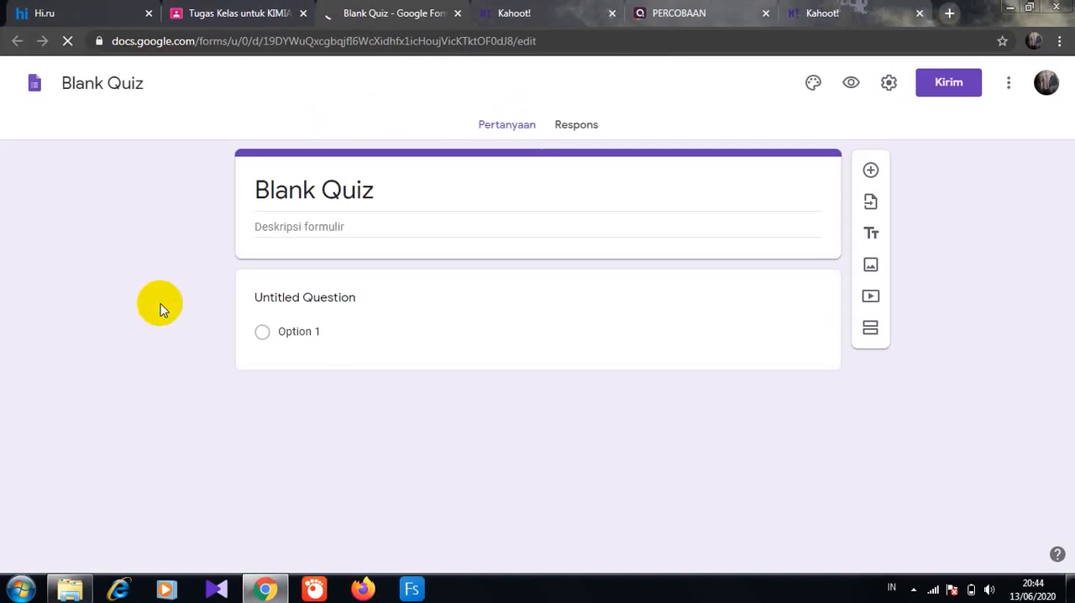
- Title the quiz form "TUGAS 3" and give it the description "Isilah data berikut dengan benar"
{"action": "left_click", "coordinate": [283, 182]}
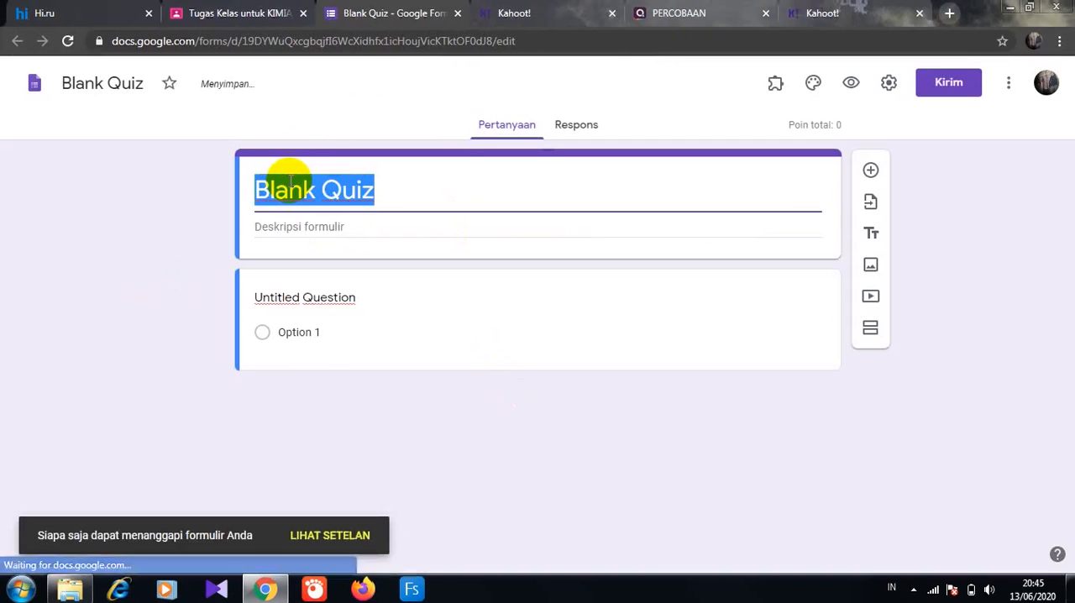
{"action": "type", "text": "TUGAS"}
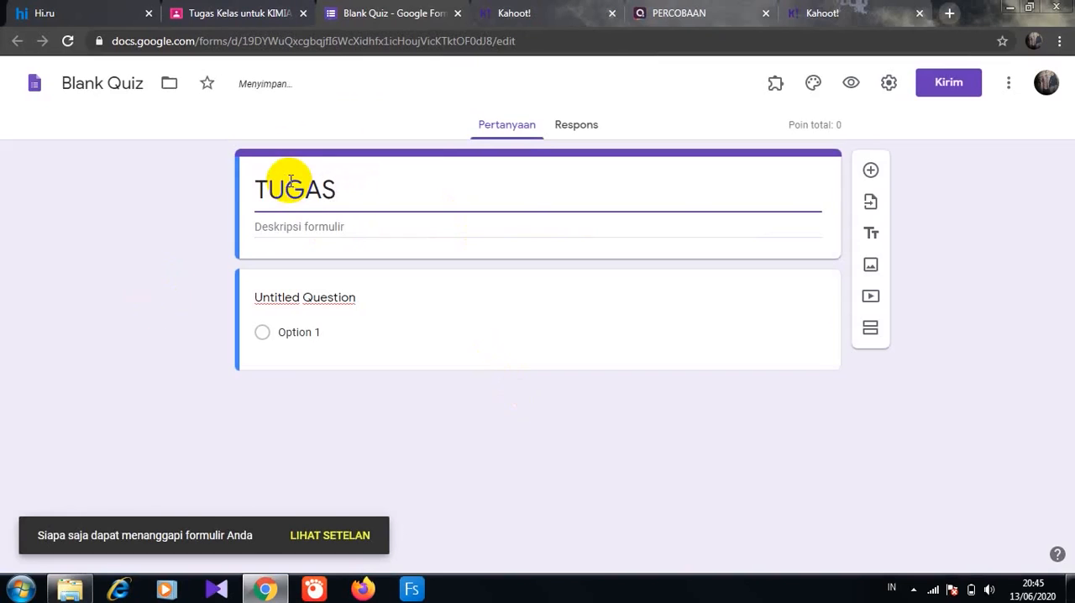
{"action": "type", "text": " 3"}
{"action": "left_click", "coordinate": [262, 228]}
{"action": "type", "text": "I"}
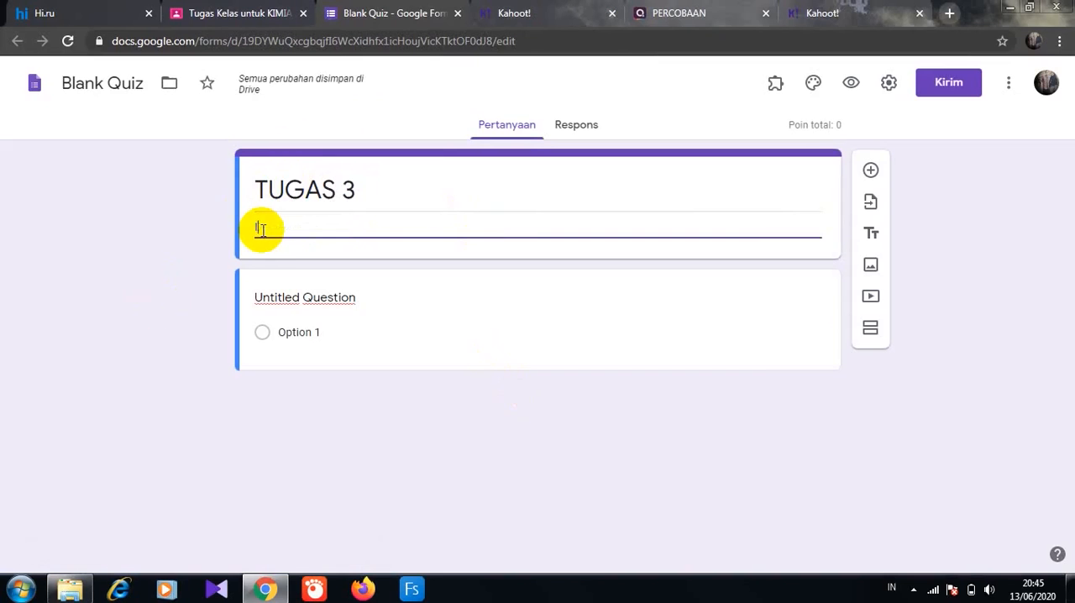
{"action": "type", "text": "silah data berikut dengan benar"}
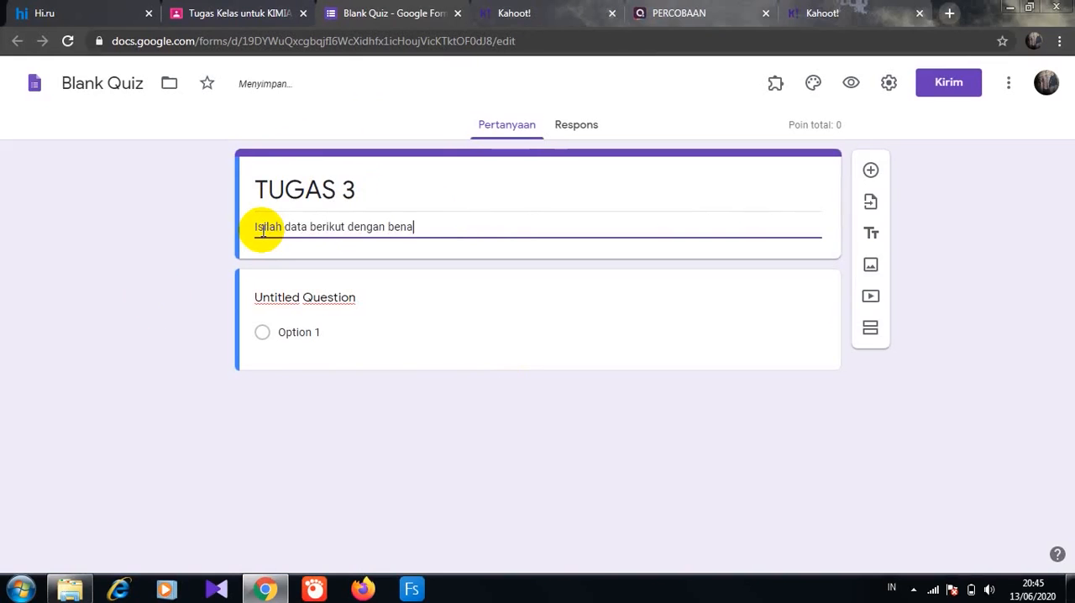
- Turn the untitled question into a required short-answer (Jawaban singkat) question named "NAMA SISWA"
{"action": "left_click", "coordinate": [451, 352]}
{"action": "type", "text": "NA"}
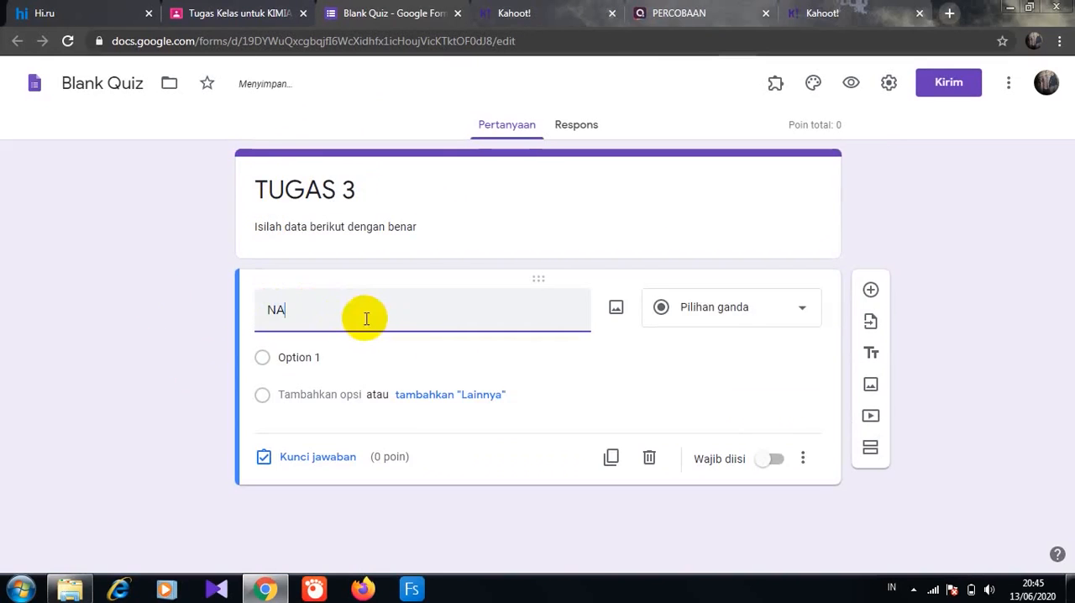
{"action": "type", "text": "MA SISWA"}
{"action": "left_click", "coordinate": [756, 309]}
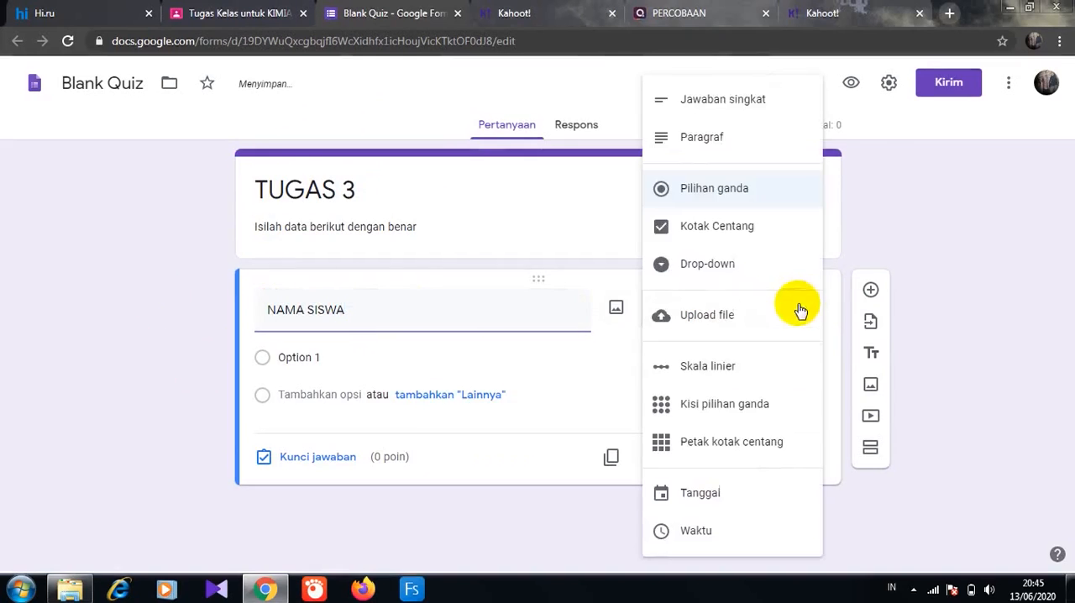
{"action": "left_click", "coordinate": [740, 103]}
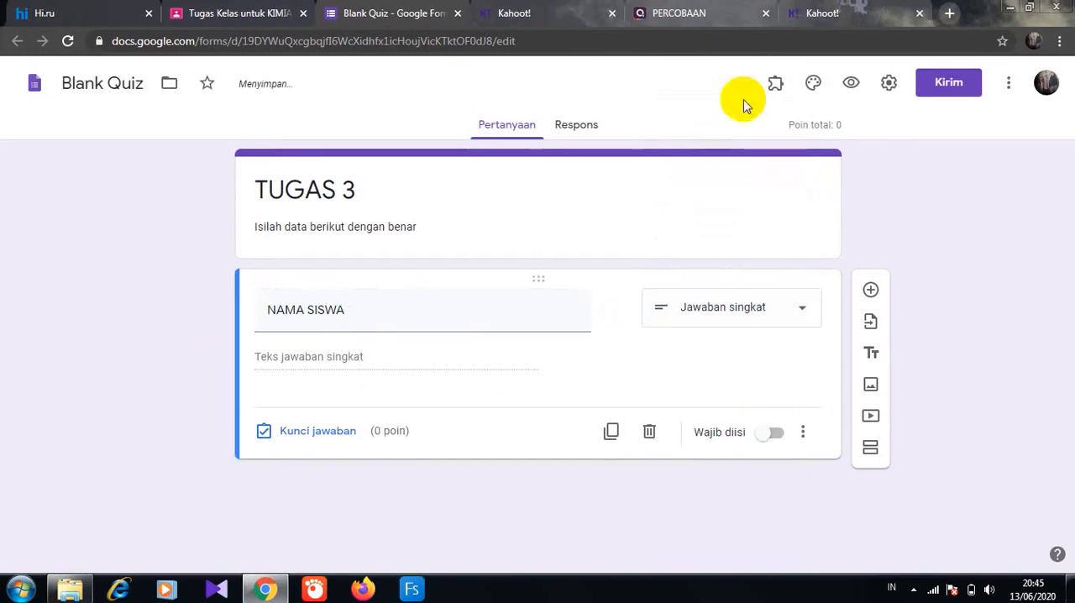
{"action": "left_click", "coordinate": [779, 434]}
- Add a question named "KELAS" with the checkbox answer type (Kotak Centang)
{"action": "left_click", "coordinate": [870, 290]}
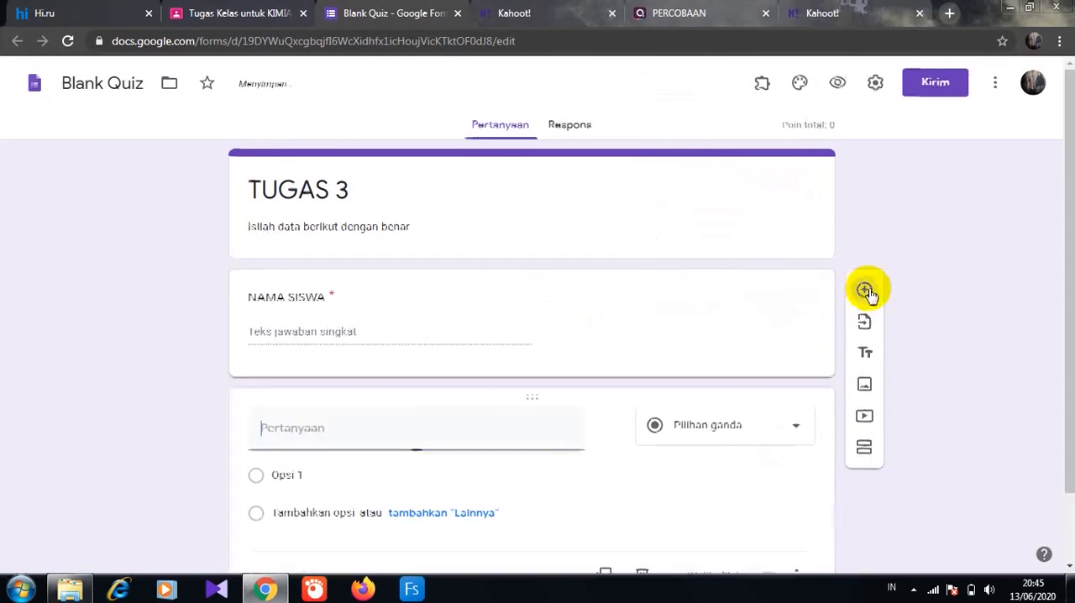
{"action": "type", "text": "KELAS"}
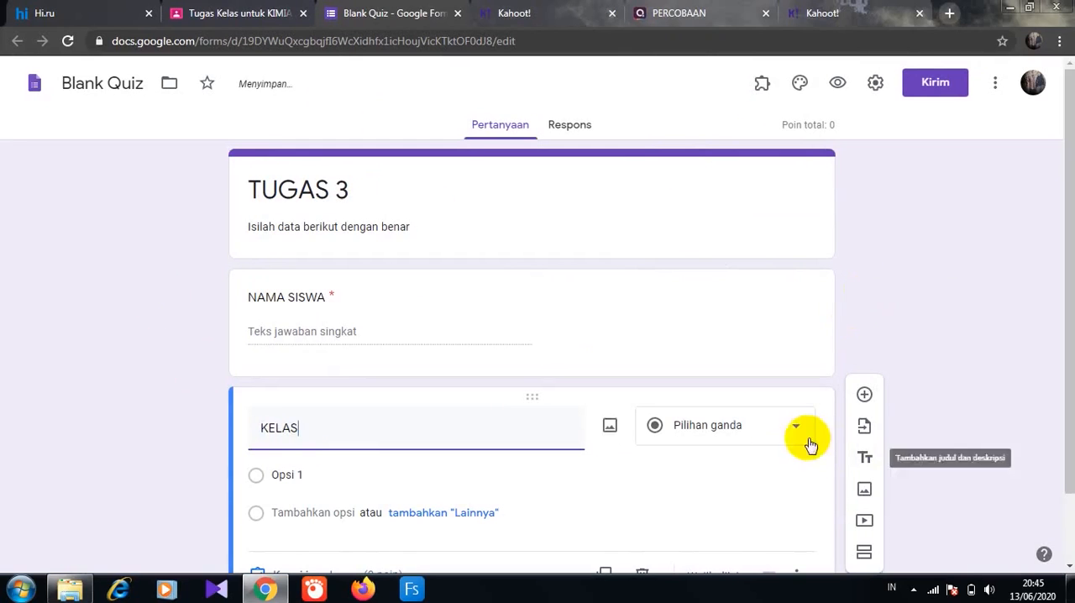
{"action": "left_click", "coordinate": [798, 433]}
{"action": "left_click", "coordinate": [760, 242]}
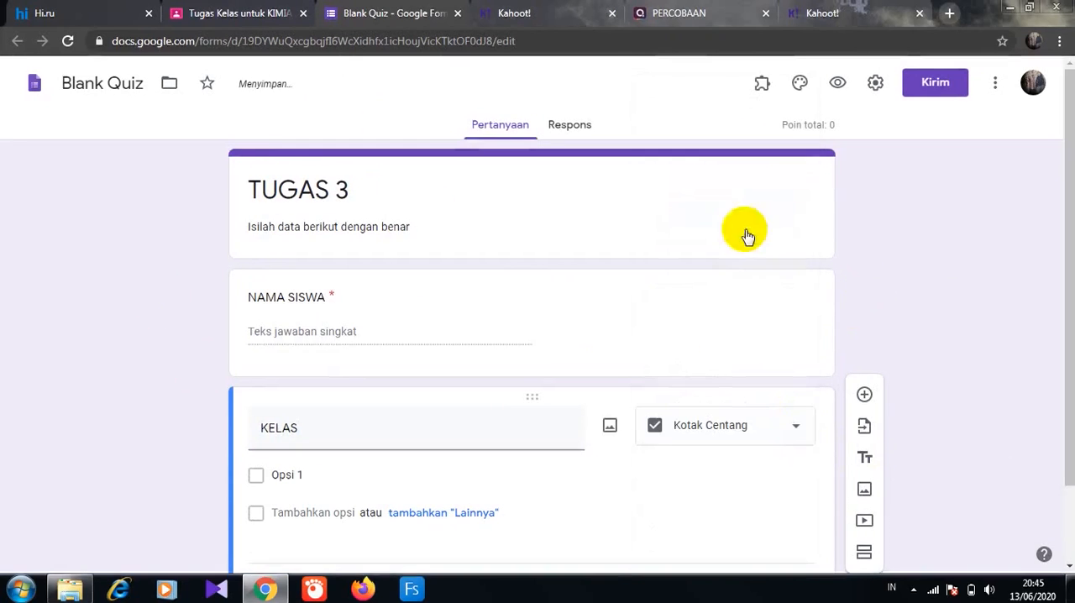
- Give the KELAS question the options "XI IPA 1", "XI IPA 2" and "XI IPA3" and make it required
{"action": "left_click", "coordinate": [279, 477]}
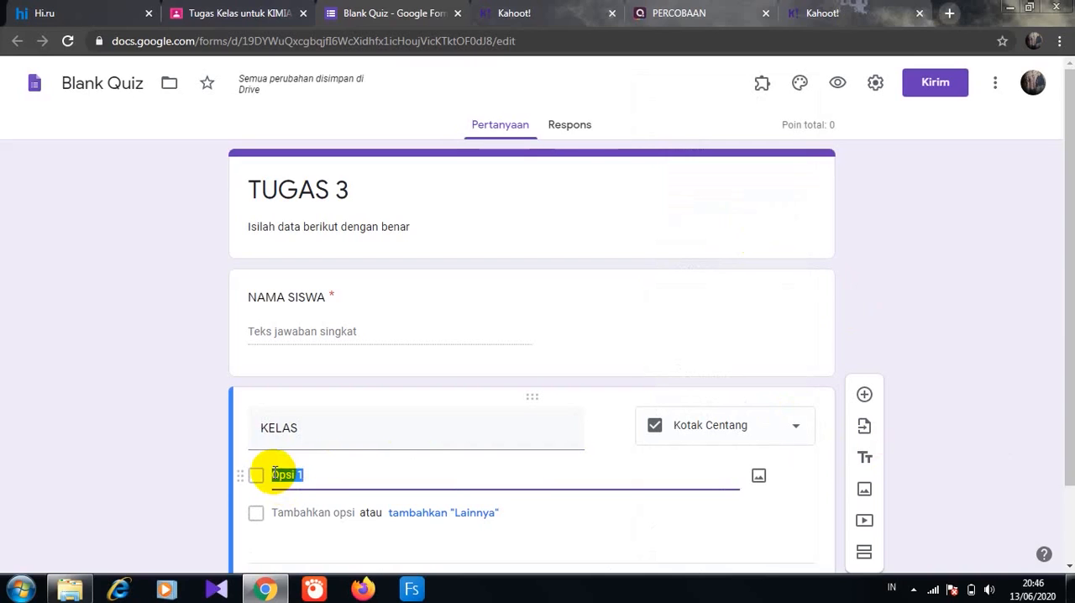
{"action": "type", "text": "XI IPA"}
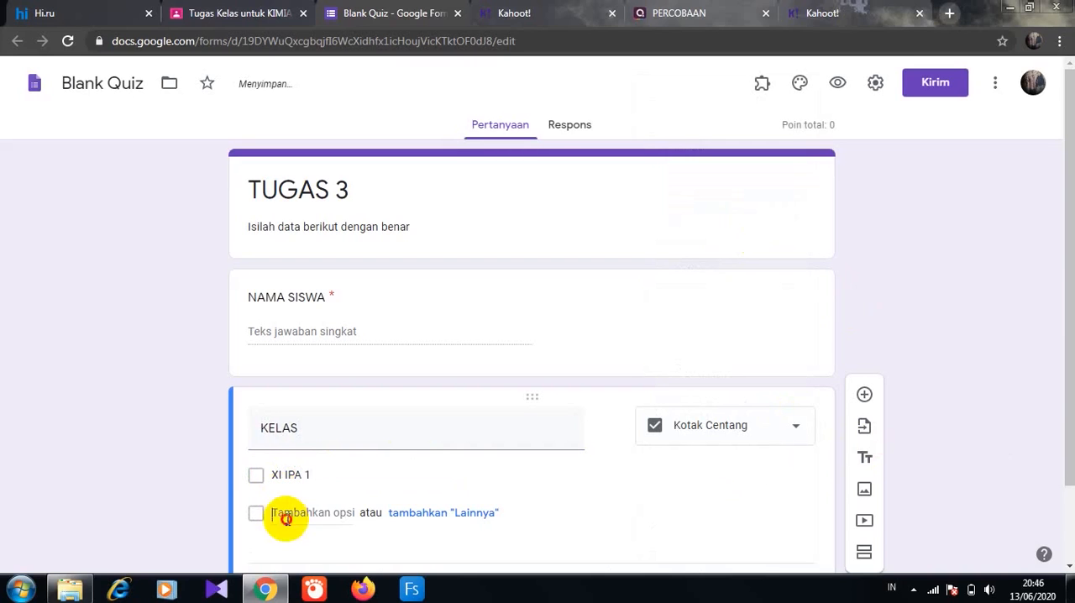
{"action": "left_click", "coordinate": [286, 513]}
{"action": "type", "text": "XI IPA 2"}
{"action": "left_click", "coordinate": [286, 550]}
{"action": "type", "text": "X"}
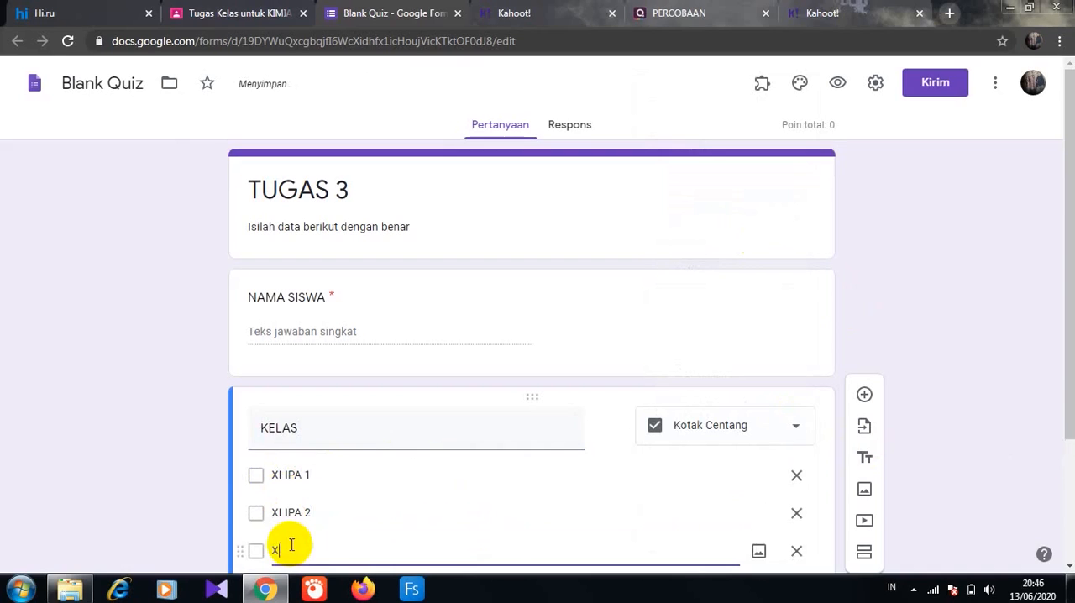
{"action": "type", "text": "I IPA3"}
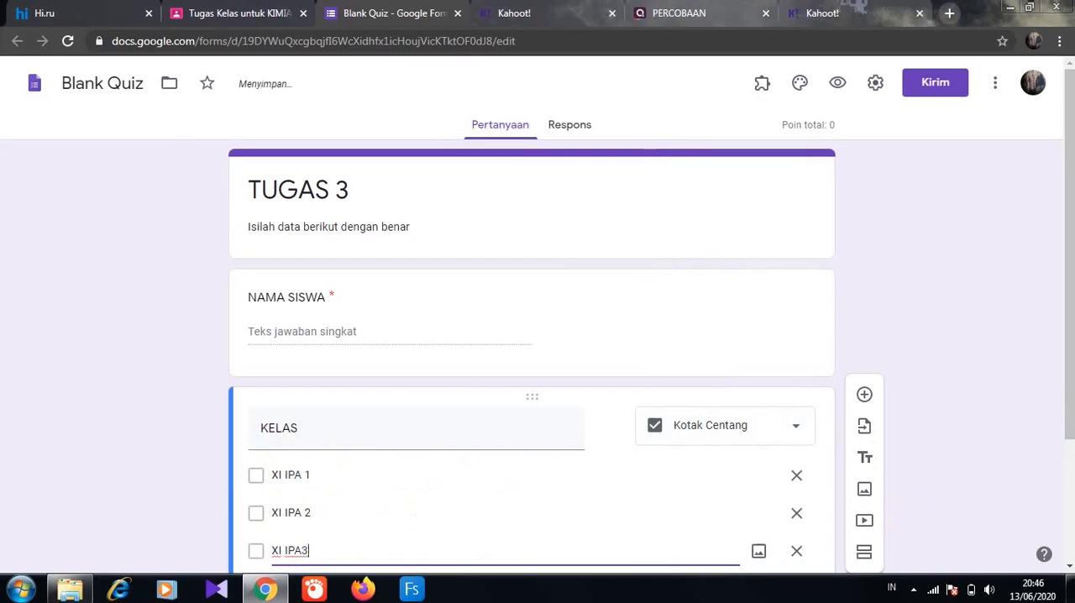
{"action": "scroll", "coordinate": [1066, 474], "scroll_direction": "down", "scroll_amount": 1}
{"action": "left_click", "coordinate": [769, 545]}
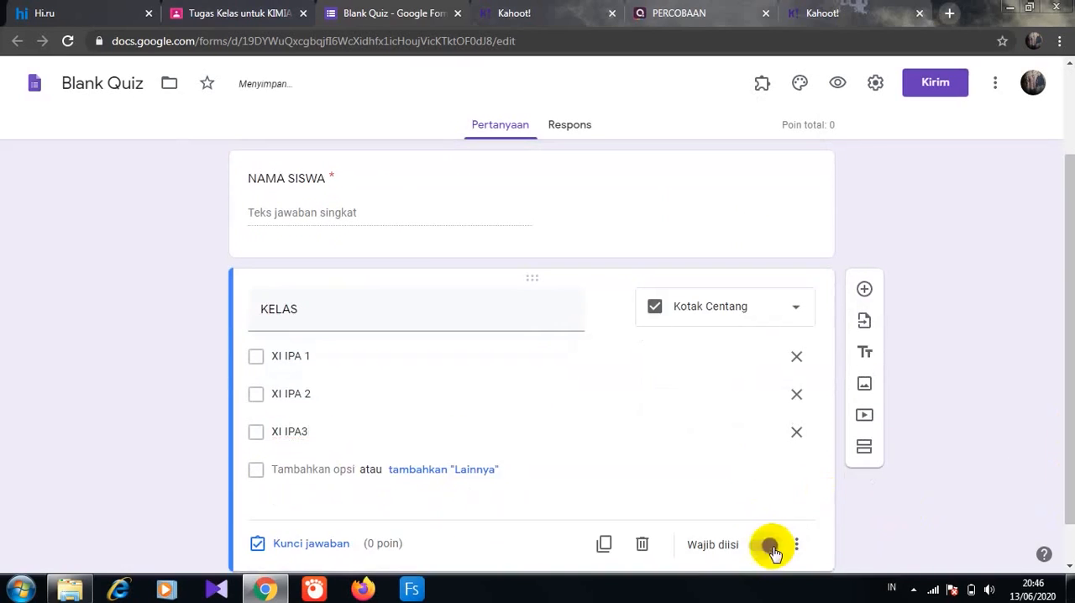
- Add a required short-answer question named "NO ABSEN" below the KELAS question
{"action": "left_click", "coordinate": [863, 290]}
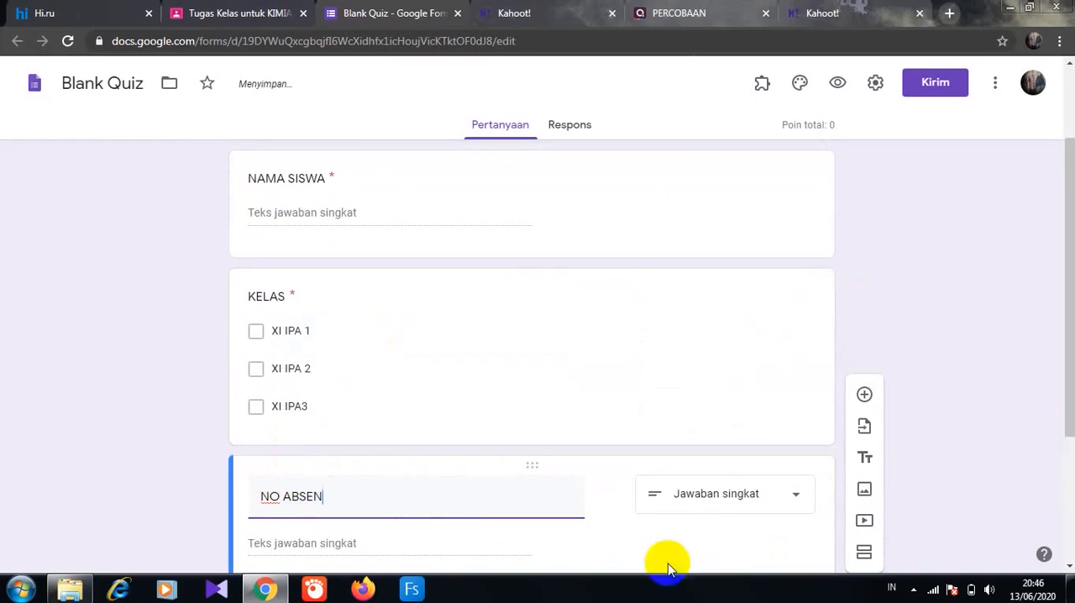
{"action": "left_click_drag", "start_coordinate": [1068, 424], "coordinate": [1068, 525]}
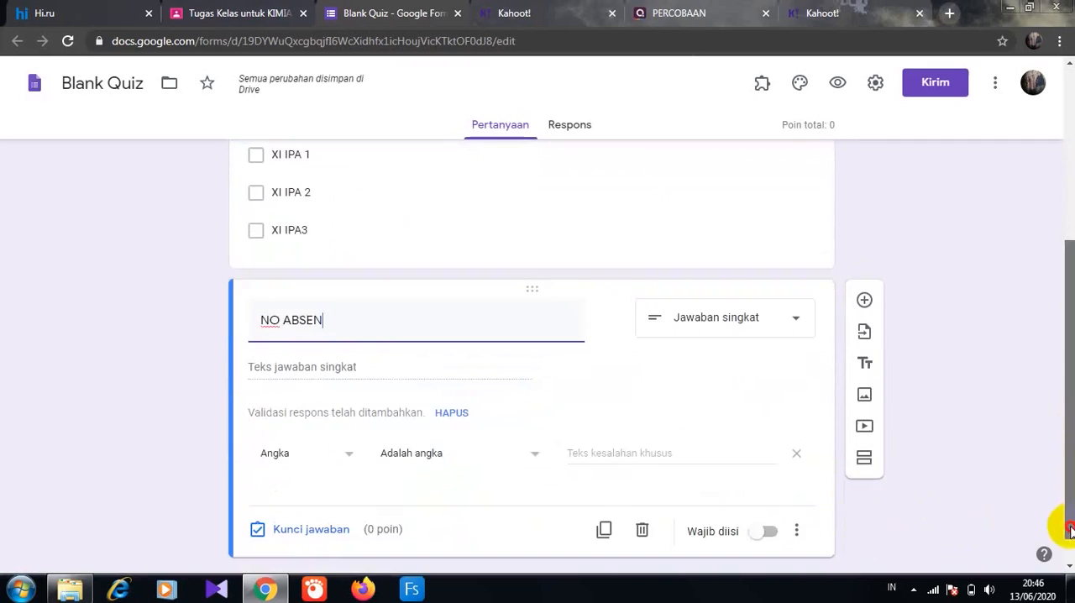
{"action": "left_click", "coordinate": [768, 532]}
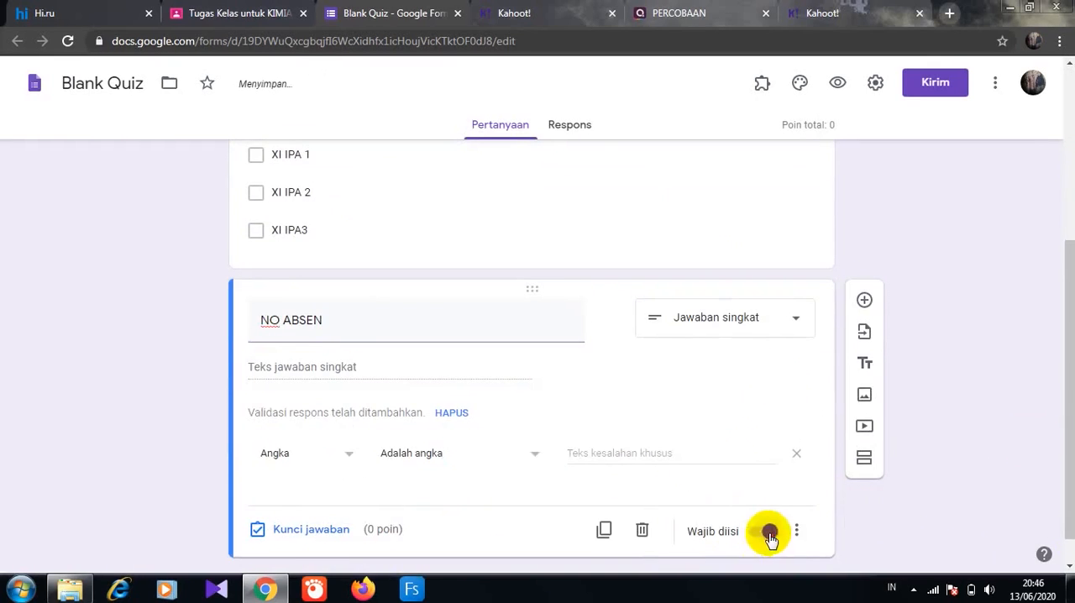
- Add a required date (Tanggal) question named "HARI/ TANGGAL" below NO ABSEN
{"action": "left_click", "coordinate": [864, 300]}
{"action": "type", "text": "HARI/ TANGGAL"}
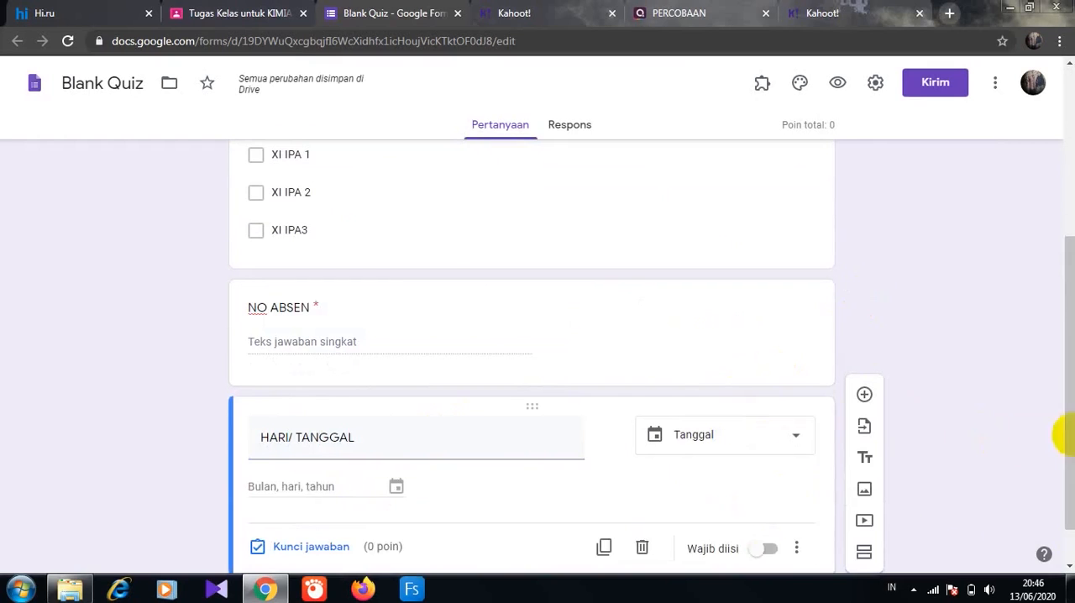
{"action": "left_click_drag", "start_coordinate": [1063, 432], "coordinate": [1063, 446]}
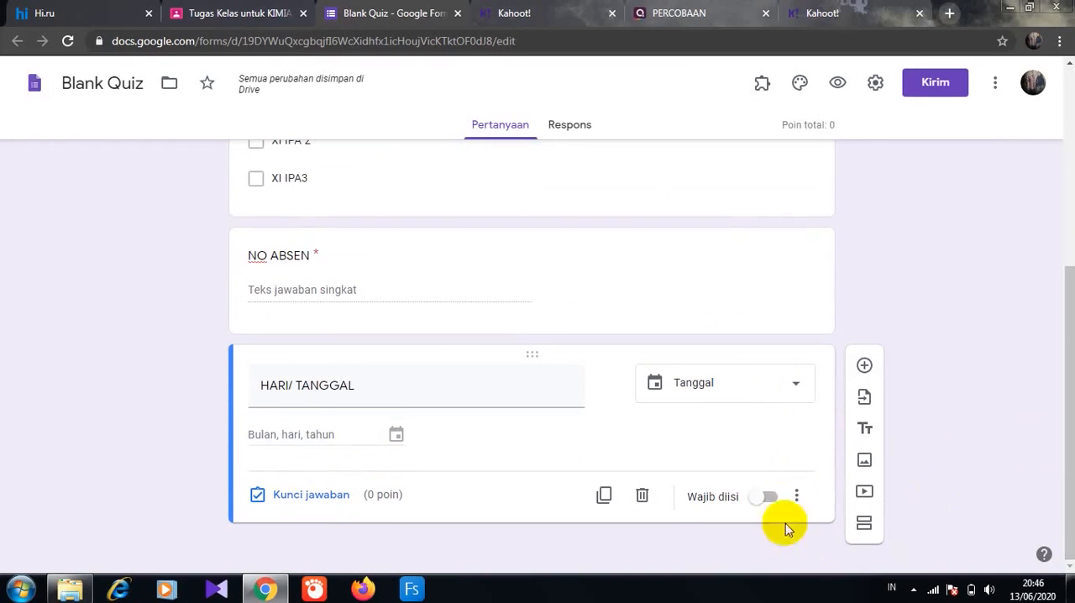
{"action": "left_click", "coordinate": [769, 496]}
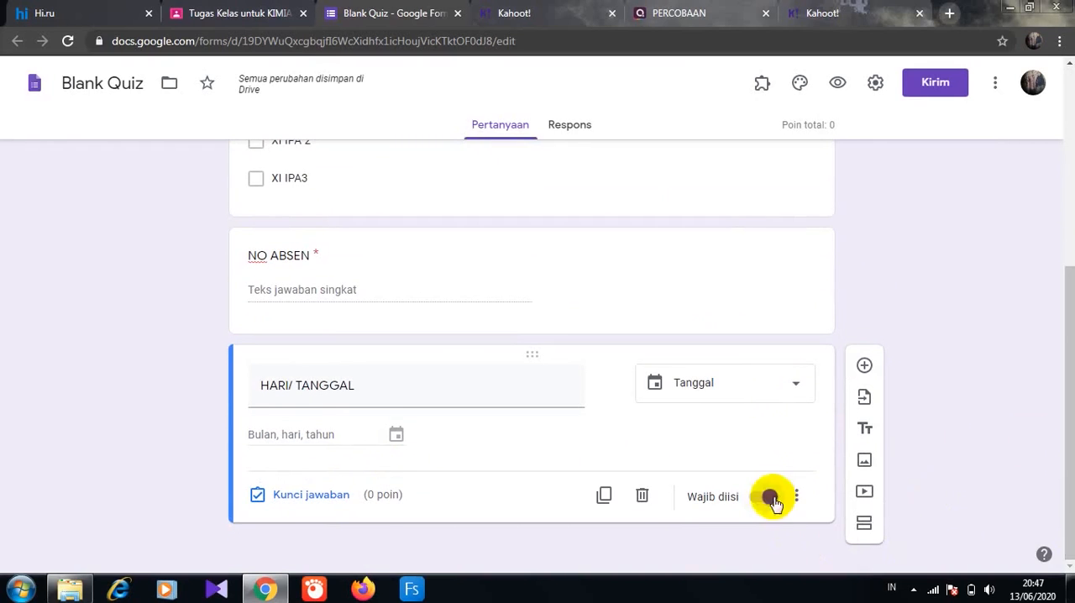
- Add a second section titled "TUGAS 3" with the description "Kerjakan soal berikut dengan benar"
{"action": "left_click", "coordinate": [864, 527]}
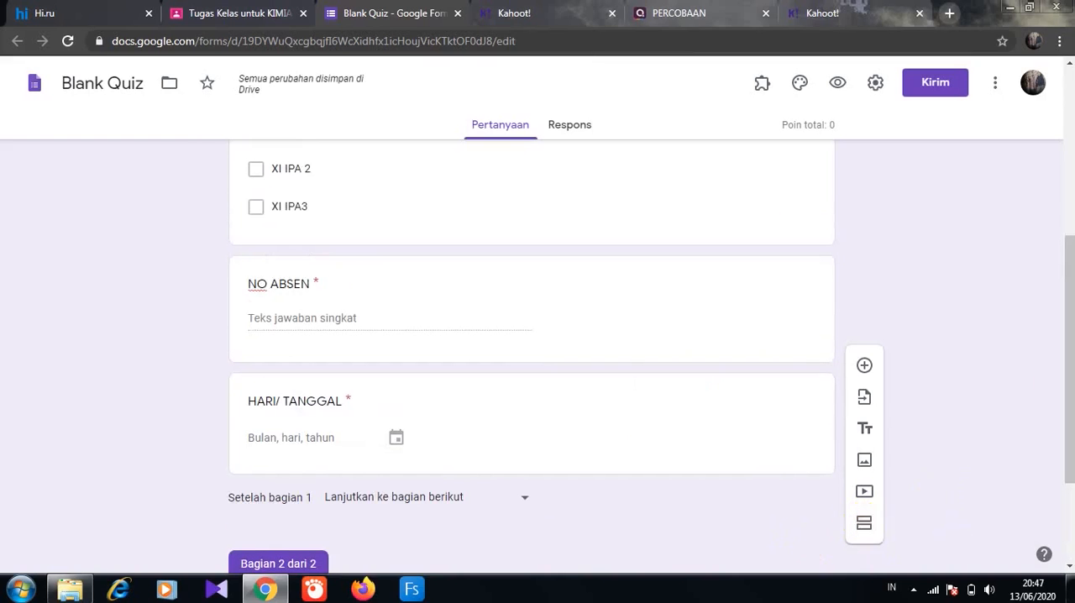
{"action": "left_click_drag", "start_coordinate": [1065, 391], "coordinate": [1065, 467]}
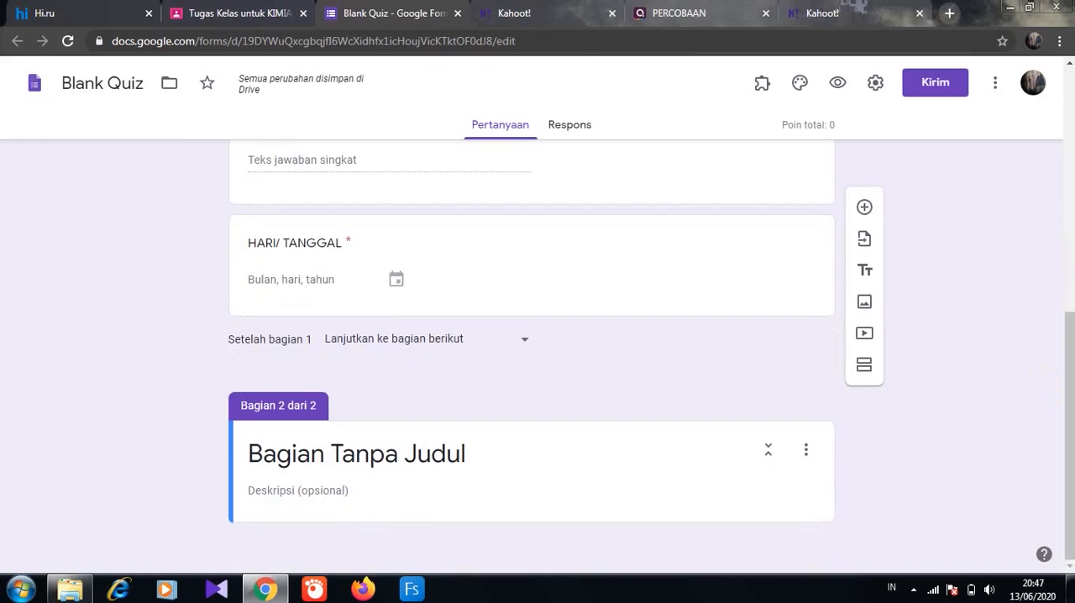
{"action": "left_click", "coordinate": [252, 462]}
{"action": "type", "text": "UGAS 3"}
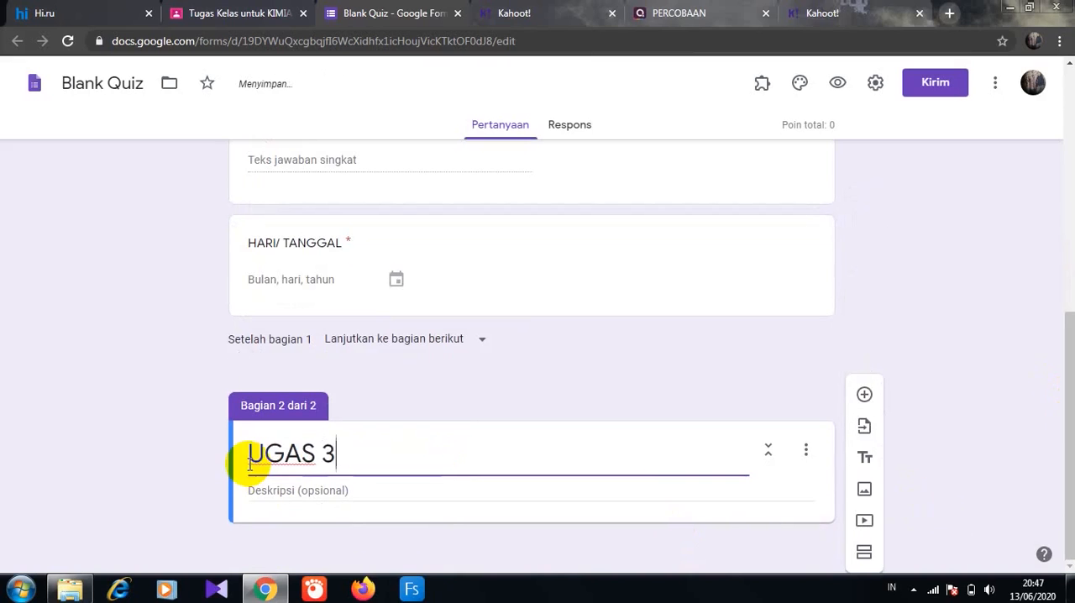
{"action": "left_click", "coordinate": [249, 463]}
{"action": "type", "text": "T"}
{"action": "left_click", "coordinate": [252, 485]}
{"action": "type", "text": "Kerjakan"}
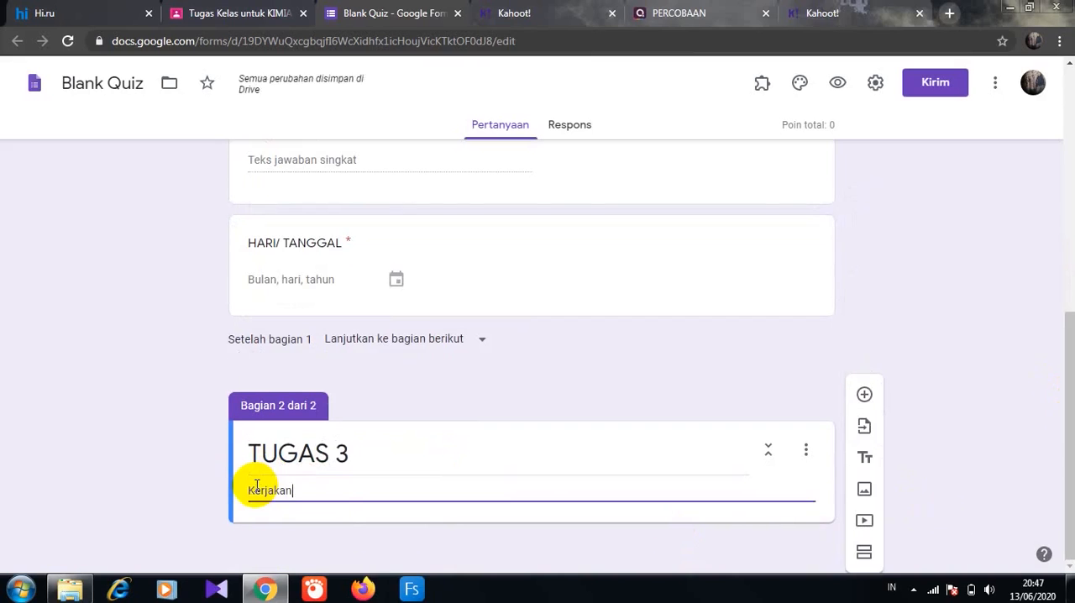
{"action": "type", "text": " soal berikut dengn"}
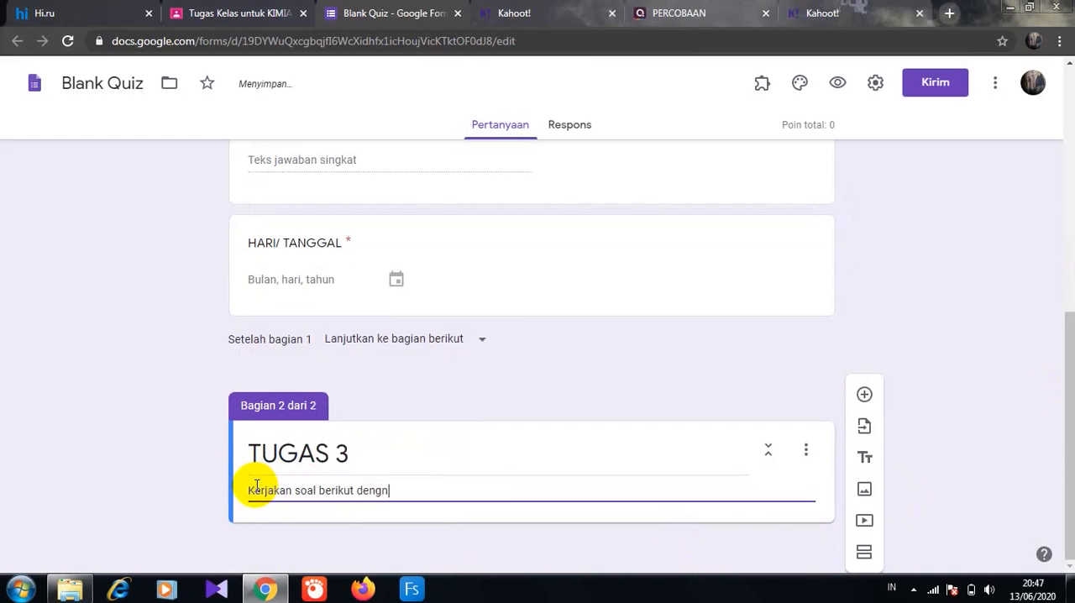
- Add a multiple-choice question to the second section reading "Siapakah nama presiden Republik Indonesia saat ini?"
{"action": "left_click", "coordinate": [865, 394]}
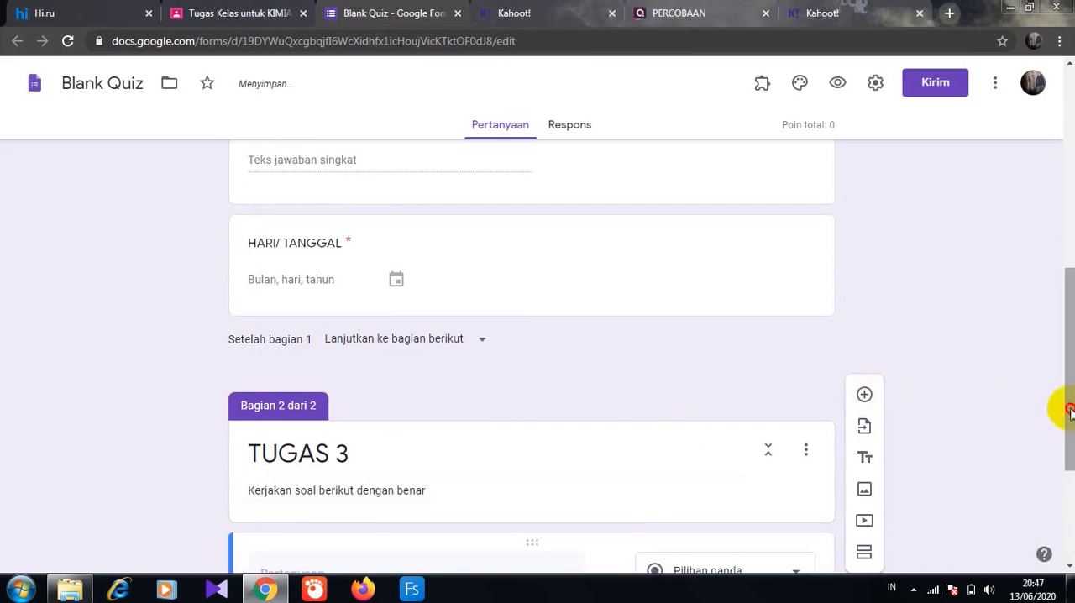
{"action": "left_click_drag", "start_coordinate": [1068, 409], "coordinate": [1069, 499]}
{"action": "left_click", "coordinate": [312, 354]}
{"action": "type", "text": "Siapa"}
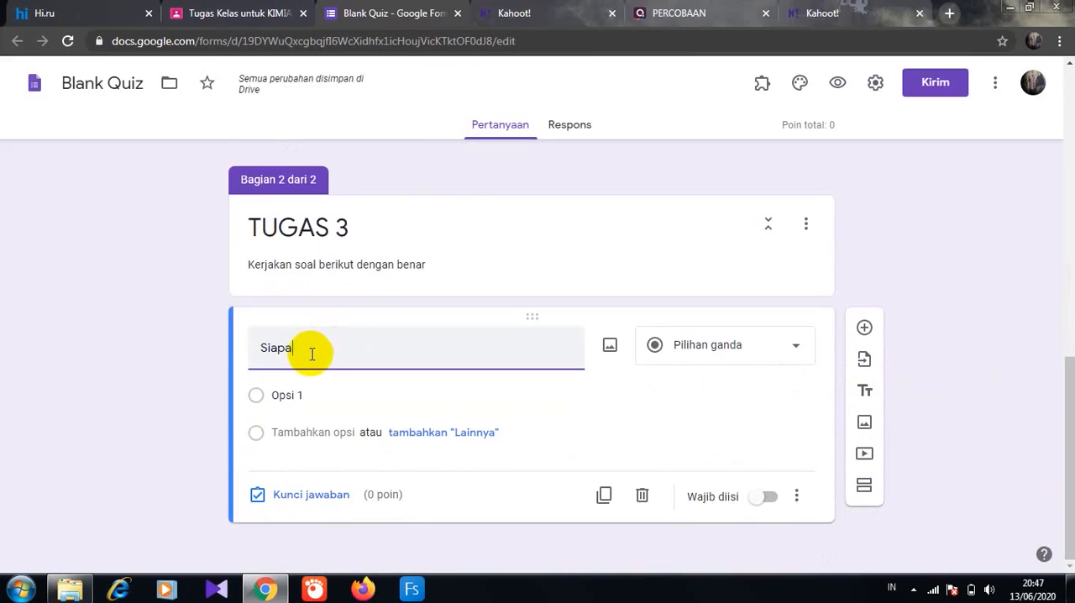
{"action": "type", "text": "kah nama presiden Re"}
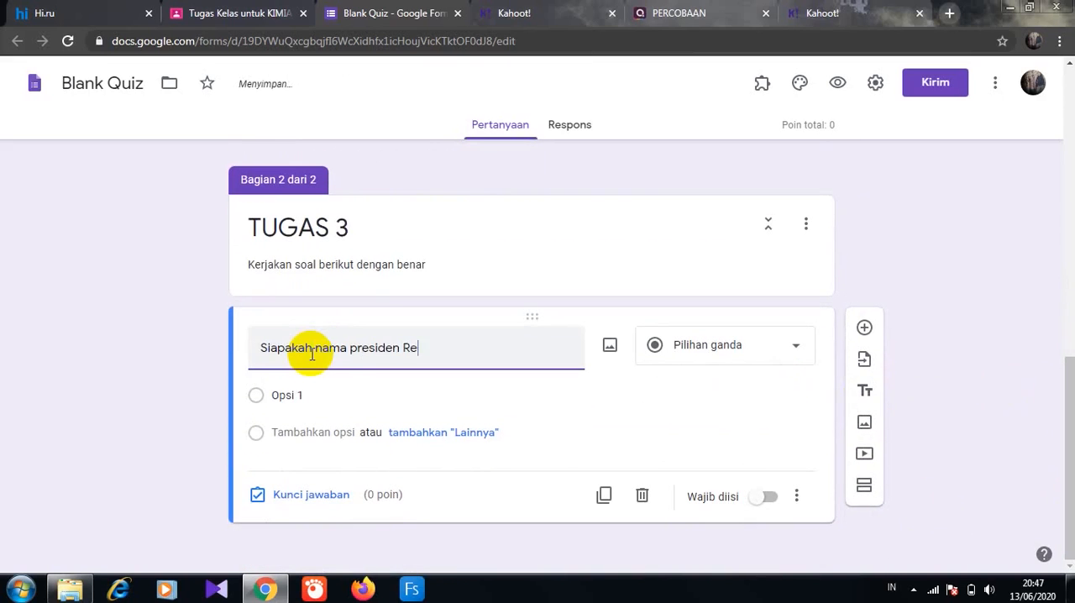
{"action": "type", "text": "publik Indonesia sa"}
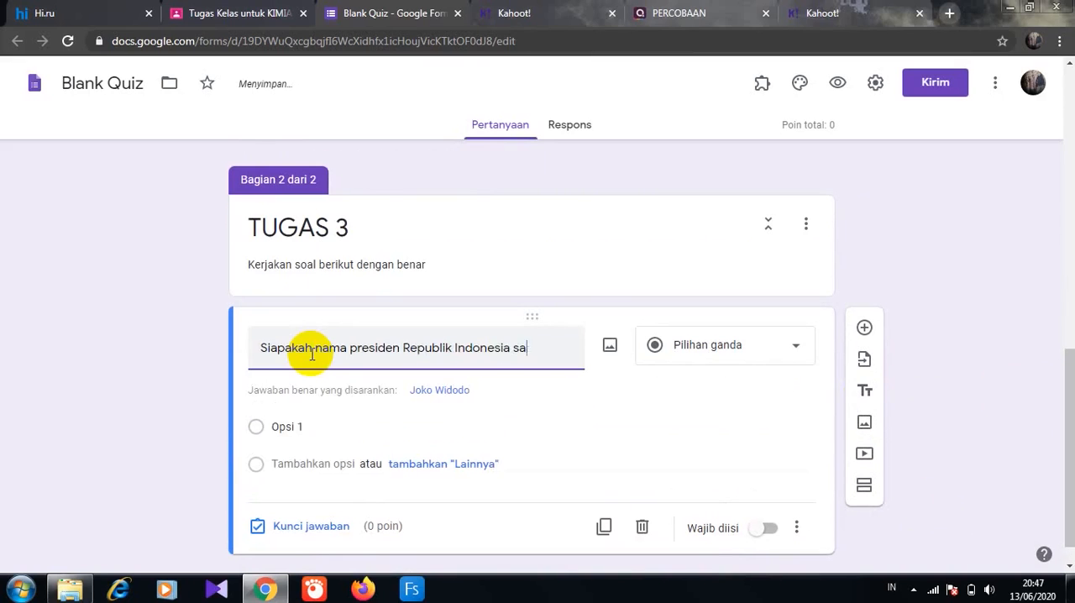
{"action": "type", "text": "at ini?"}
- Enter the president question's answer options as Soekarno, Suharto, Magawati, Amien Rais and Joko Widodo
{"action": "left_click", "coordinate": [284, 428]}
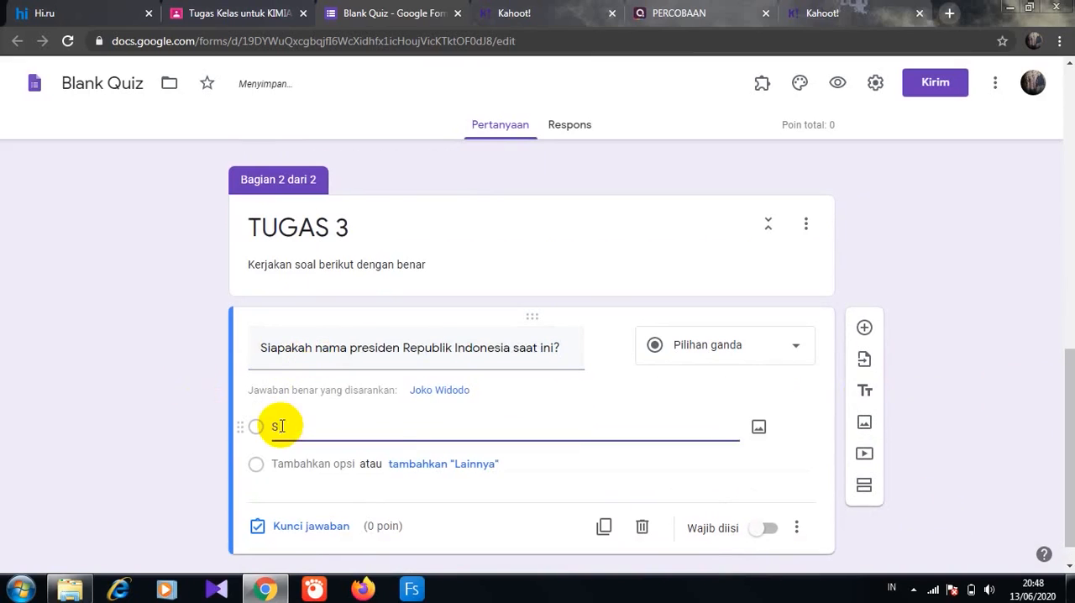
{"action": "type", "text": "Soekarno"}
{"action": "left_click", "coordinate": [283, 463]}
{"action": "type", "text": "Suharto"}
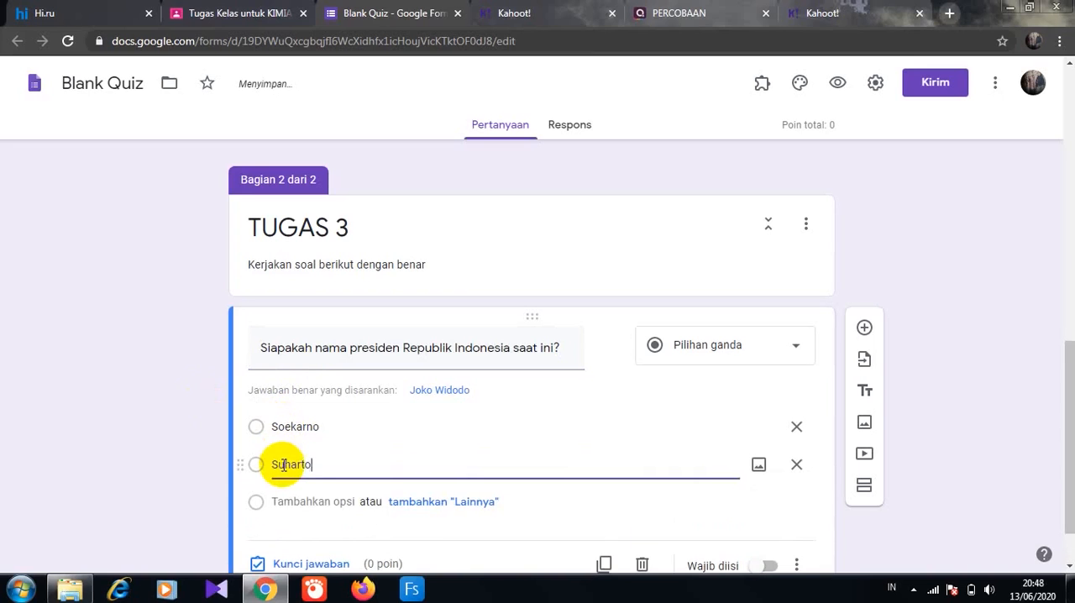
{"action": "left_click", "coordinate": [283, 502]}
{"action": "type", "text": "Magawati"}
{"action": "left_click", "coordinate": [290, 537]}
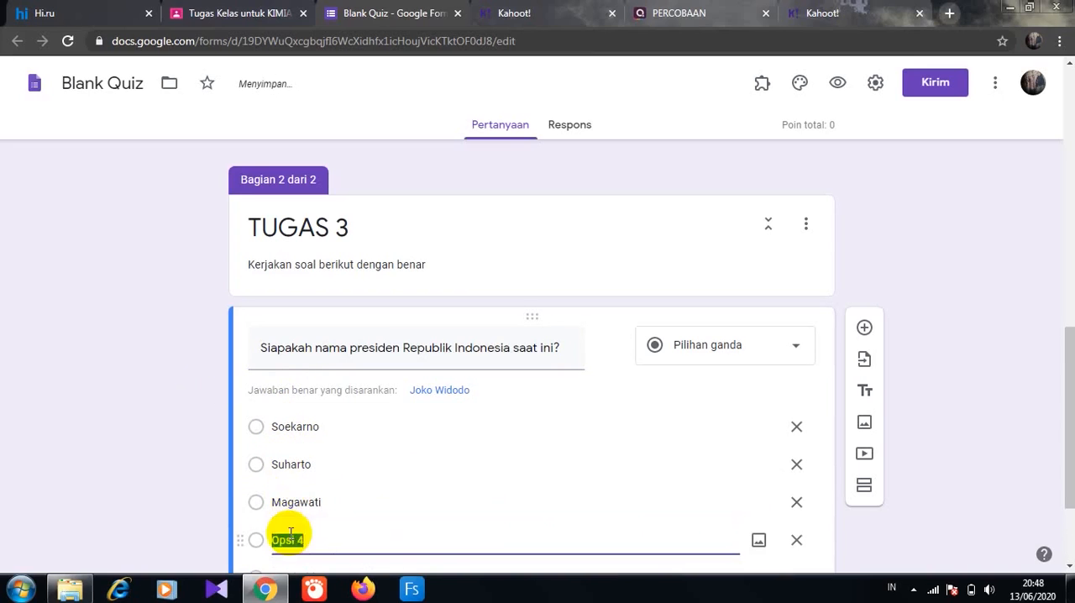
{"action": "type", "text": "Amien Rais"}
{"action": "scroll", "coordinate": [1036, 449], "scroll_direction": "down", "scroll_amount": 2}
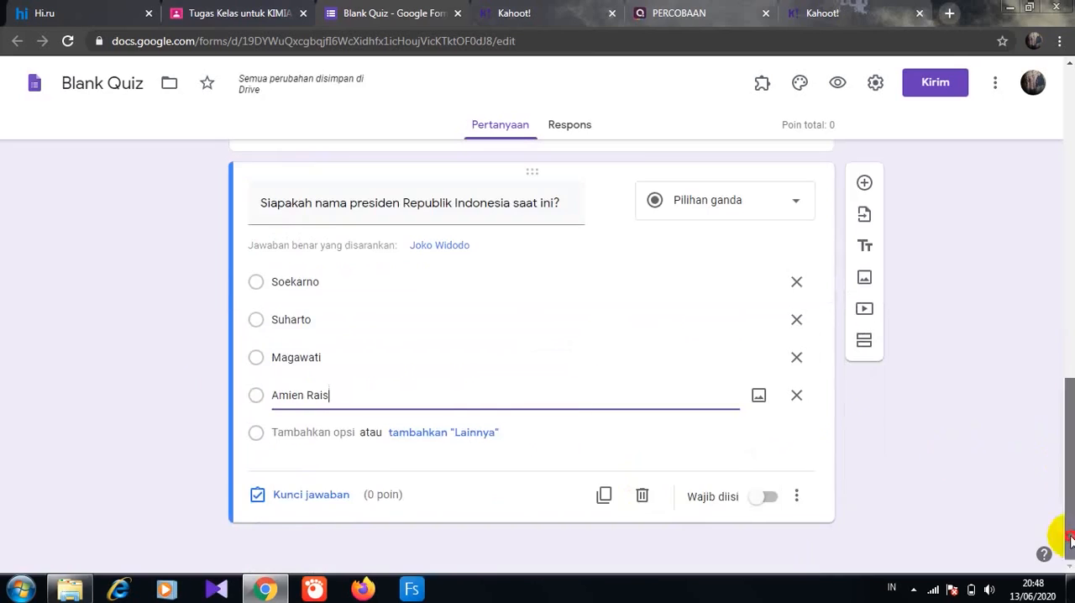
{"action": "left_click", "coordinate": [286, 432]}
{"action": "type", "text": "Joko Widodo"}
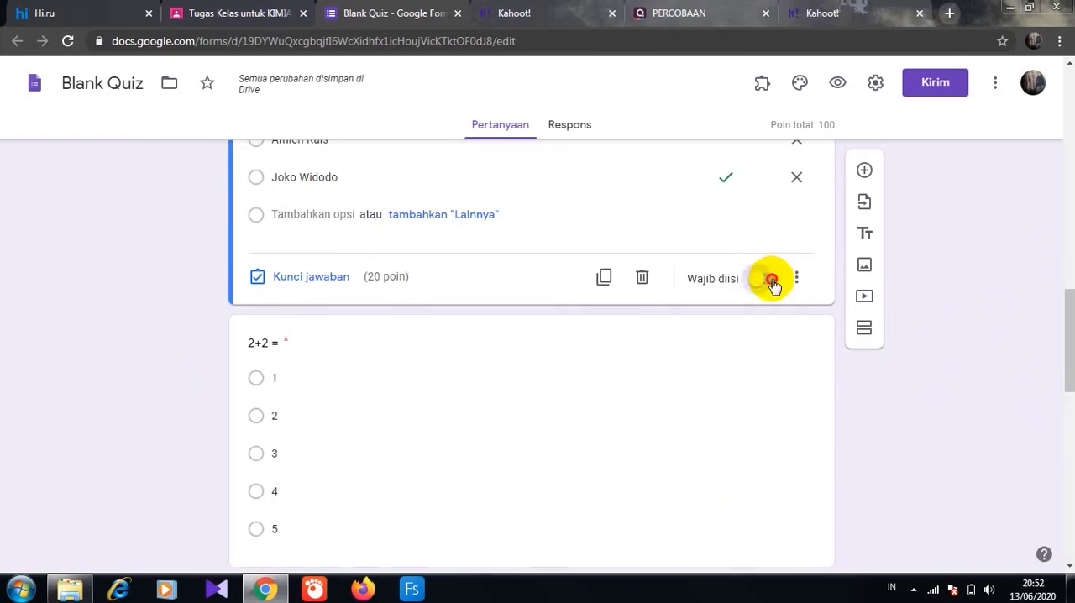
- Set the president question's answer key to Joko Widodo, worth 20 points
{"action": "left_click", "coordinate": [771, 279]}
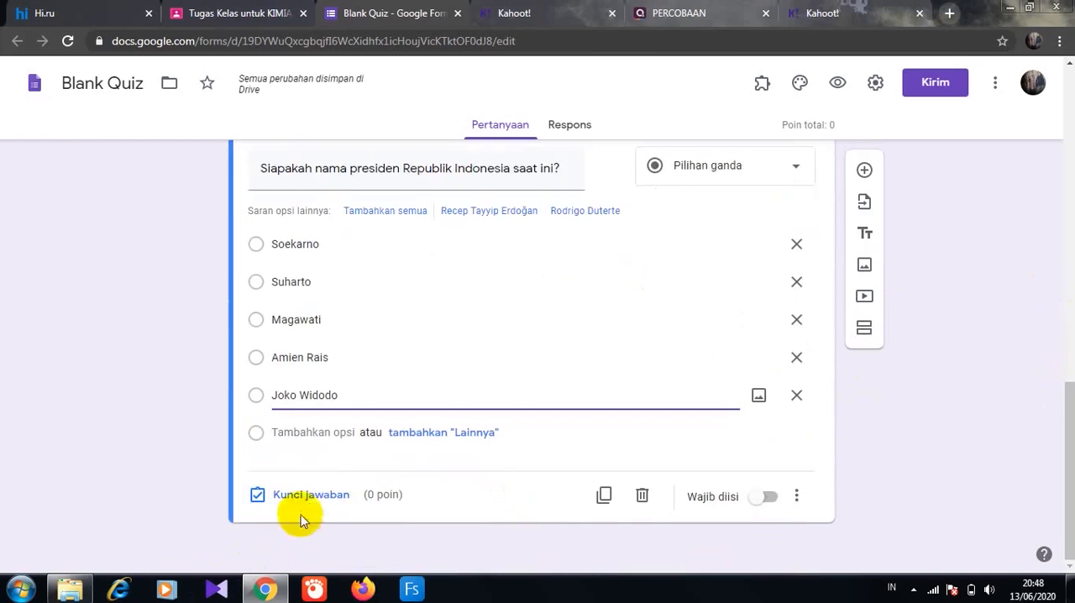
{"action": "left_click", "coordinate": [310, 500]}
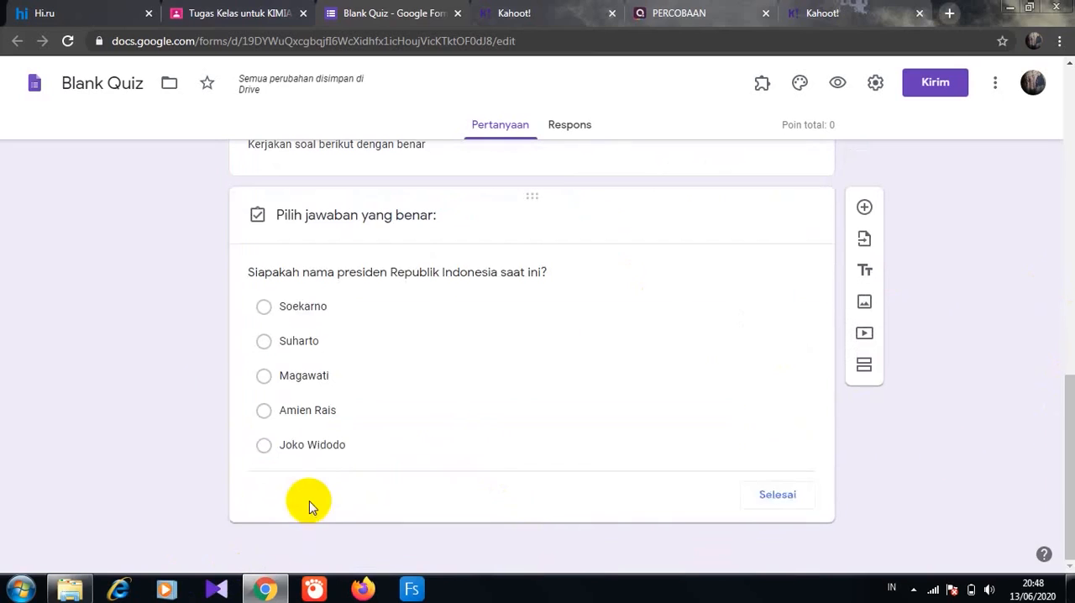
{"action": "left_click", "coordinate": [266, 450]}
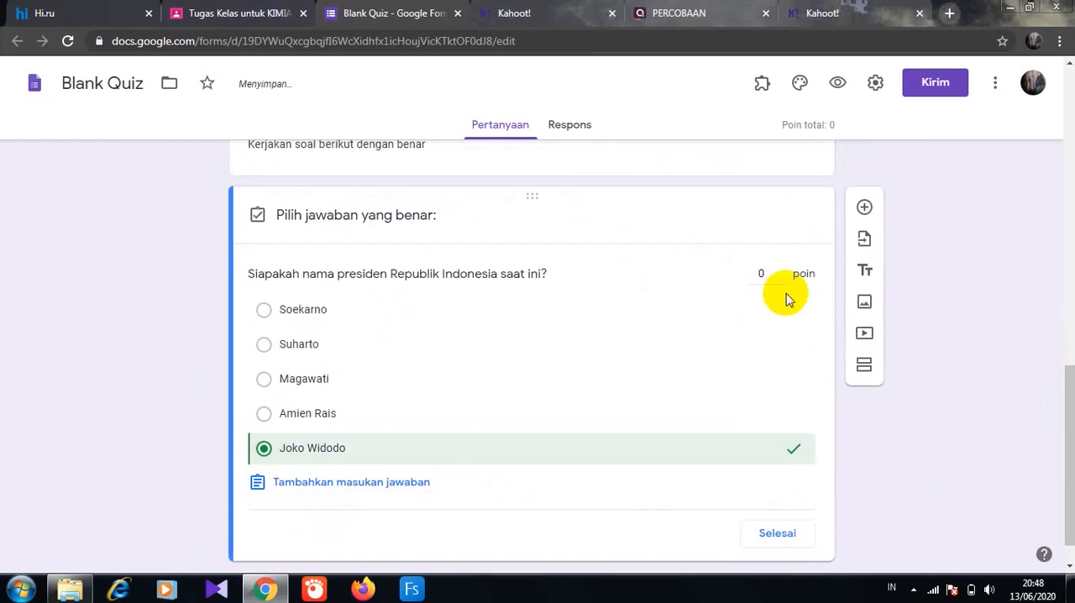
{"action": "left_click", "coordinate": [758, 274]}
{"action": "type", "text": "20"}
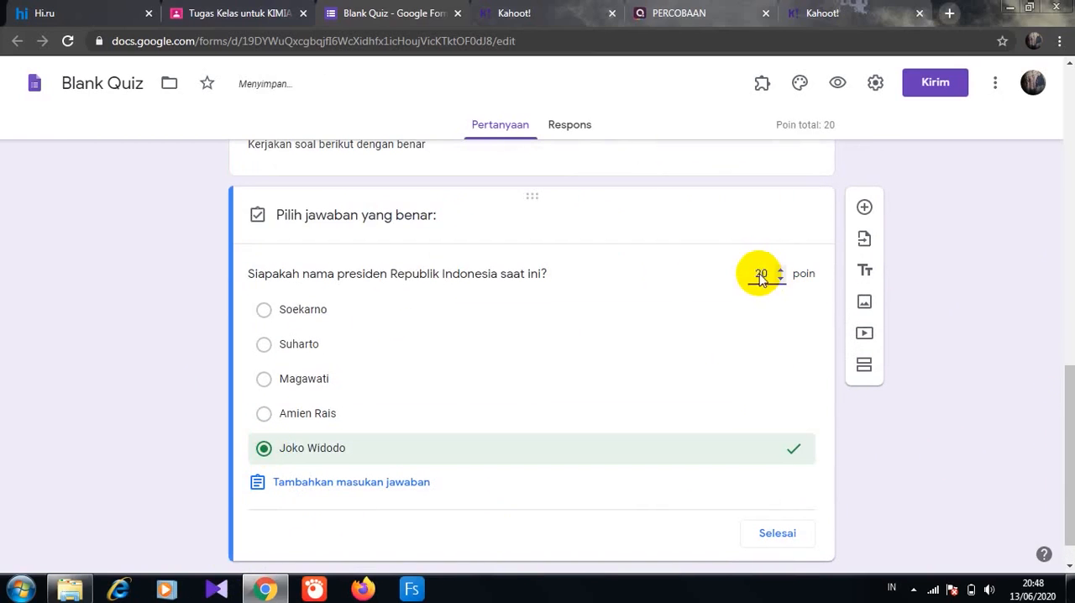
{"action": "left_click", "coordinate": [783, 532]}
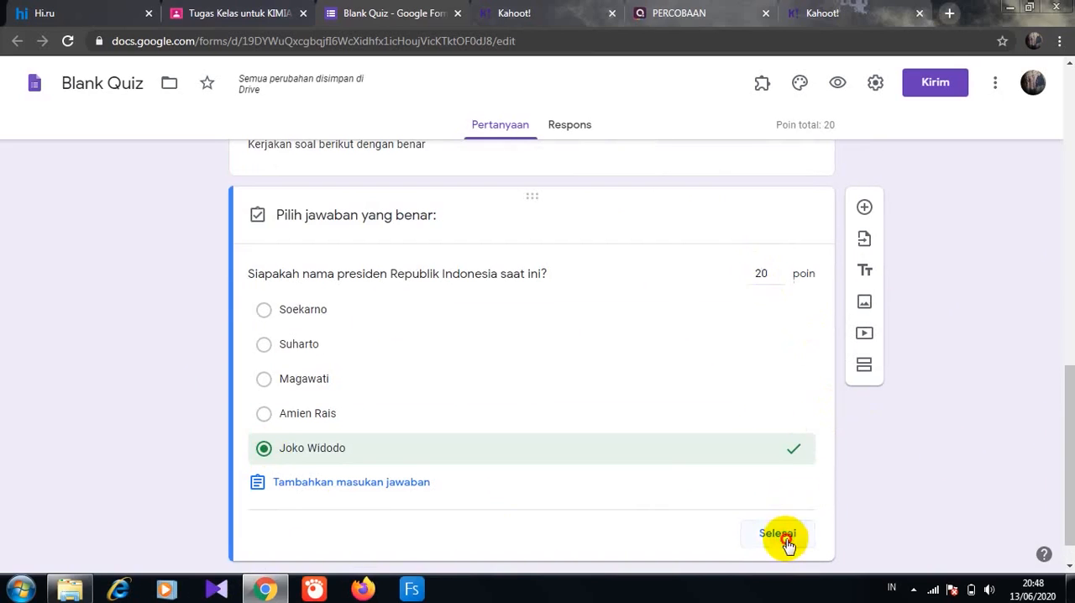
- Add a multiple-choice question "2+2 =" below the president question with the options 1, 2, 3, 4 and 5
{"action": "left_click", "coordinate": [864, 208]}
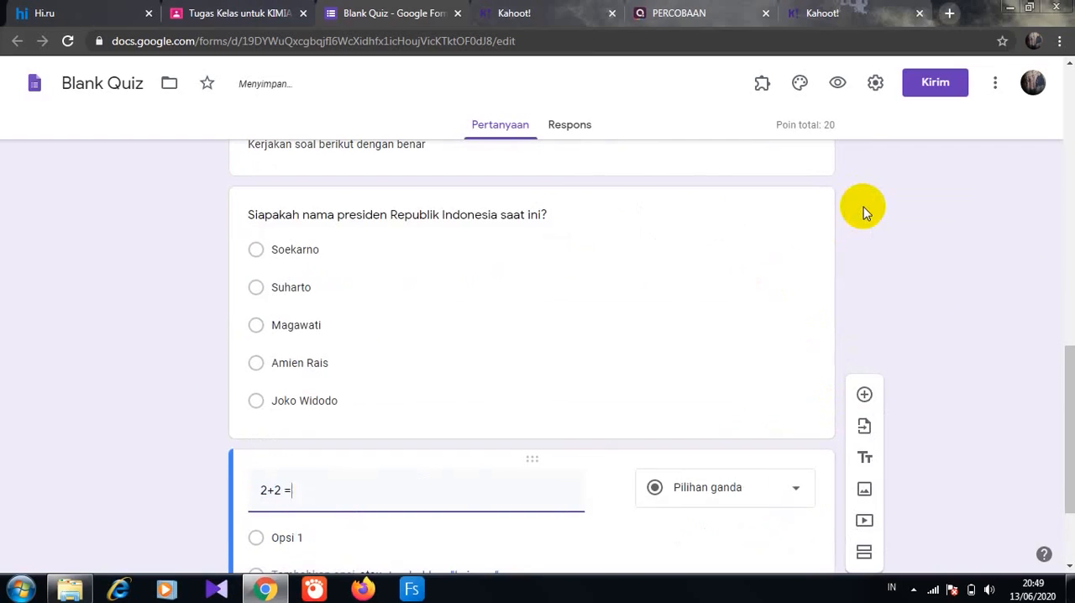
{"action": "left_click", "coordinate": [276, 534]}
{"action": "type", "text": "1"}
{"action": "scroll", "coordinate": [283, 430], "scroll_direction": "down", "scroll_amount": 2}
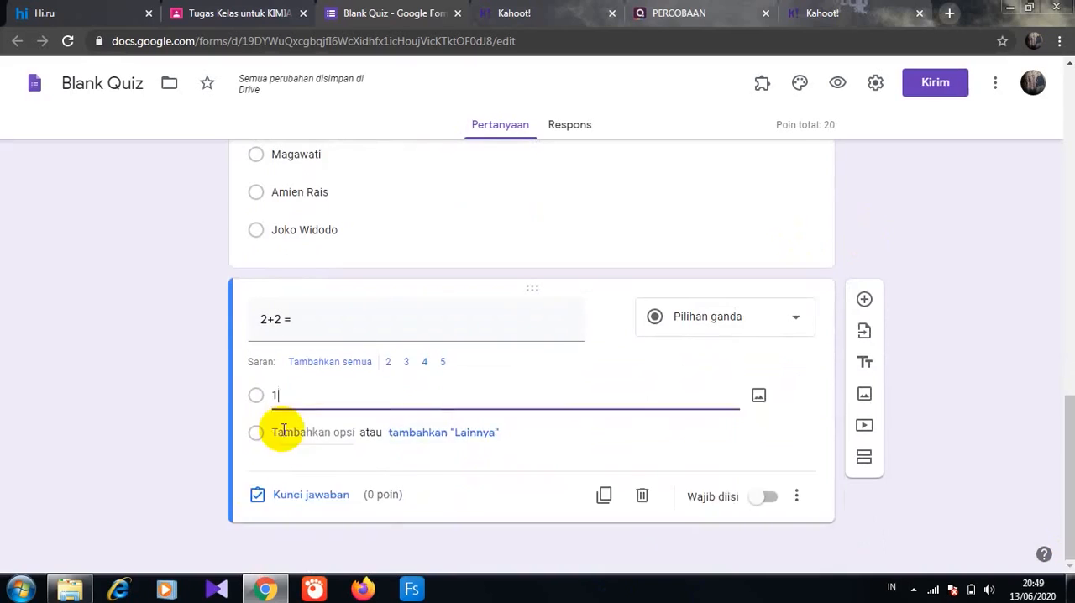
{"action": "left_click", "coordinate": [283, 432]}
{"action": "type", "text": "2"}
{"action": "left_click", "coordinate": [285, 467]}
{"action": "type", "text": "3"}
{"action": "left_click", "coordinate": [283, 506]}
{"action": "type", "text": "4"}
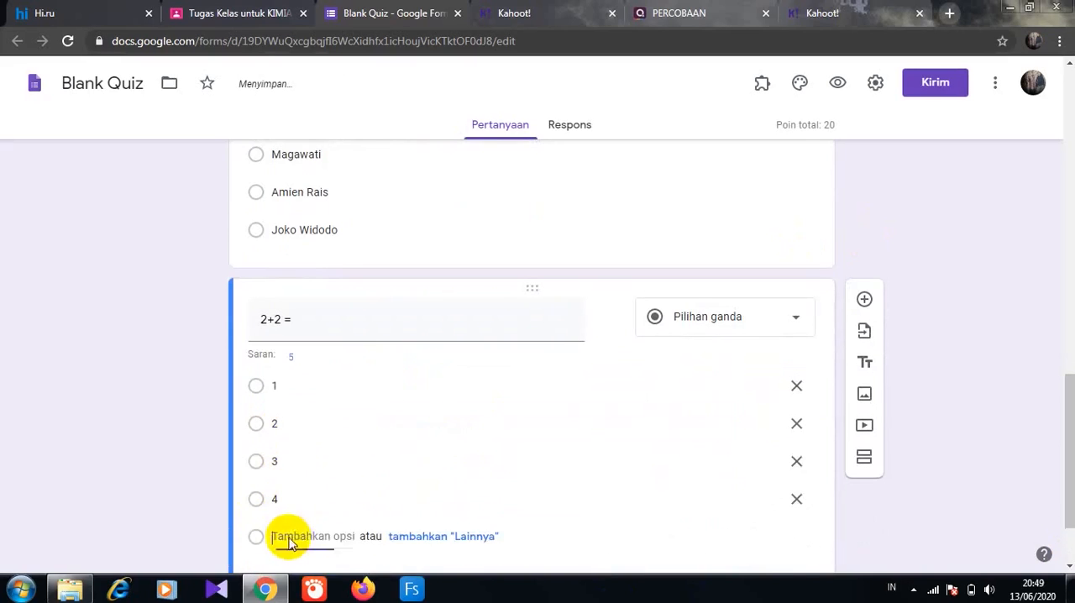
{"action": "left_click", "coordinate": [288, 538]}
{"action": "type", "text": "5"}
{"action": "scroll", "coordinate": [1067, 456], "scroll_direction": "down", "scroll_amount": 1}
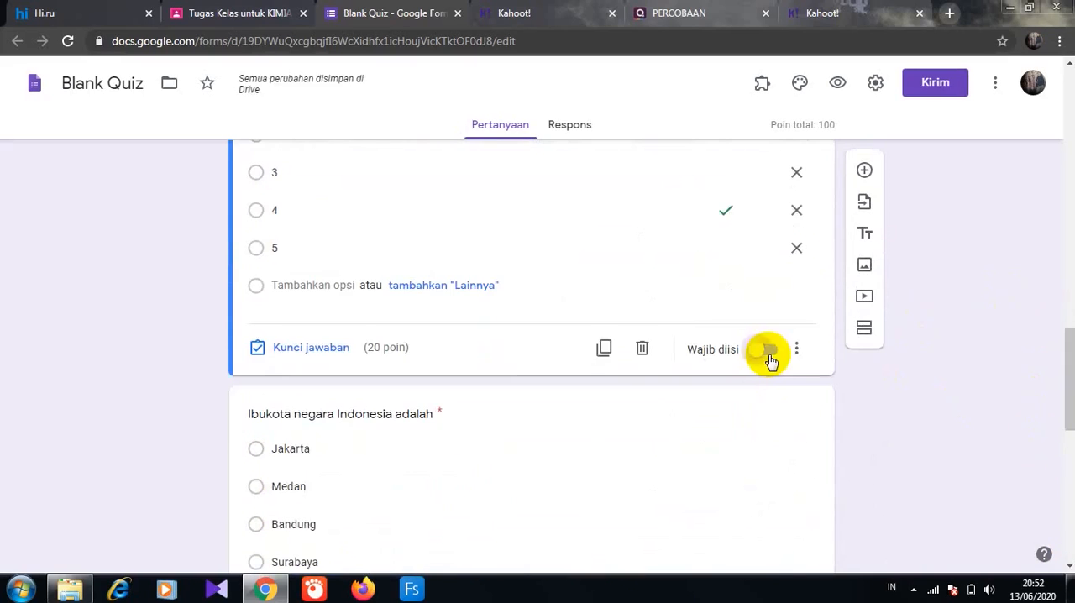
- Make the "2+2 =" question required and set its answer key to 4, worth 20 points
{"action": "left_click", "coordinate": [769, 351]}
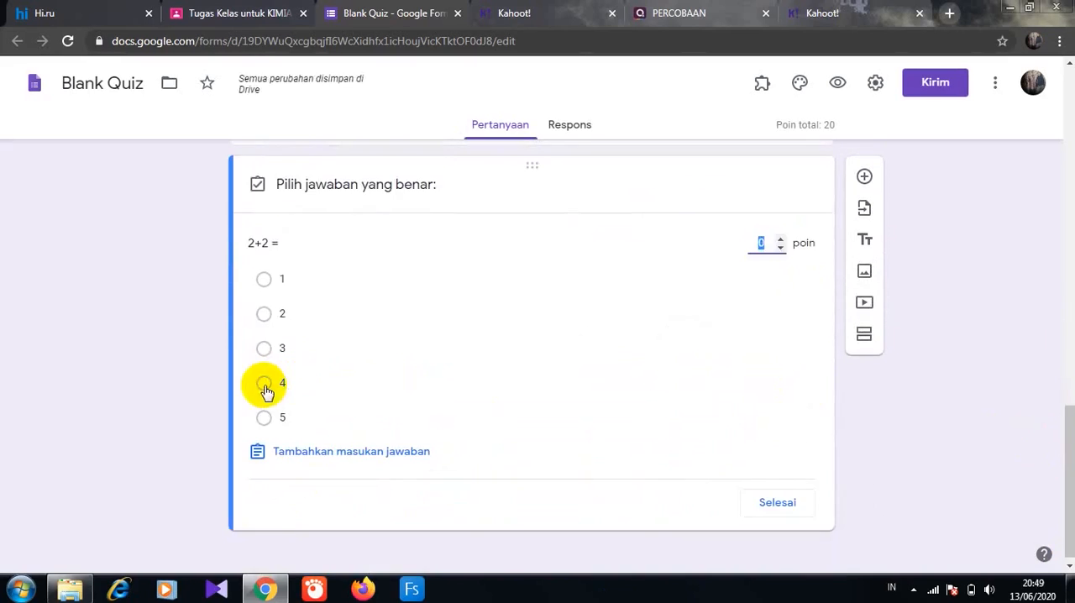
{"action": "left_click", "coordinate": [263, 385]}
{"action": "left_click", "coordinate": [752, 242]}
{"action": "type", "text": "20"}
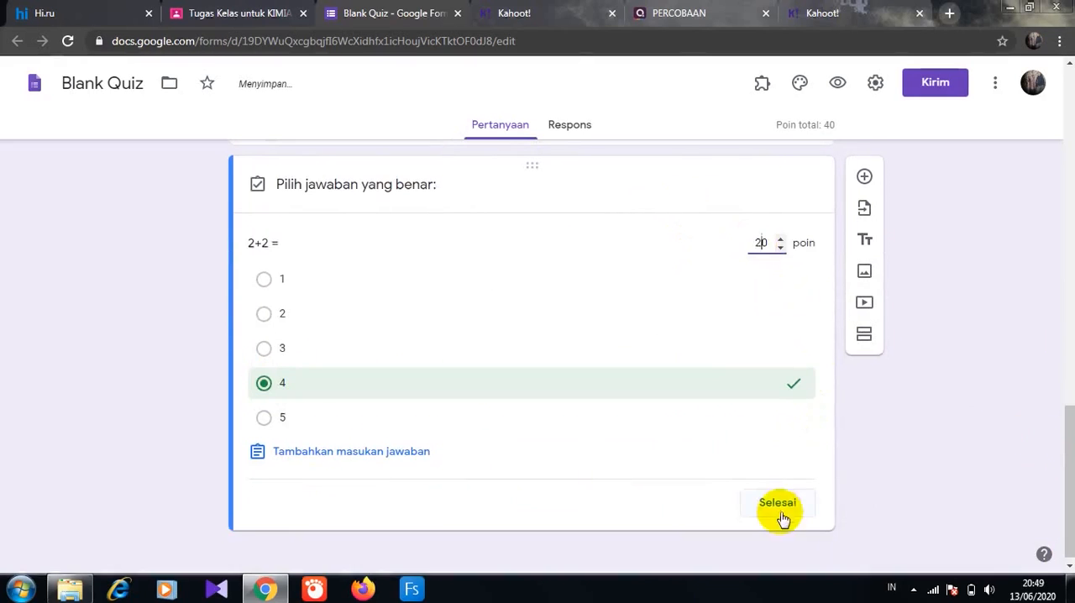
{"action": "left_click", "coordinate": [781, 519]}
- Add a multiple-choice question "Ibukota negara Indonesia adalah" with the options Jakarta, Medan, Bandung, Surabaya and Pontianak
{"action": "left_click", "coordinate": [865, 178]}
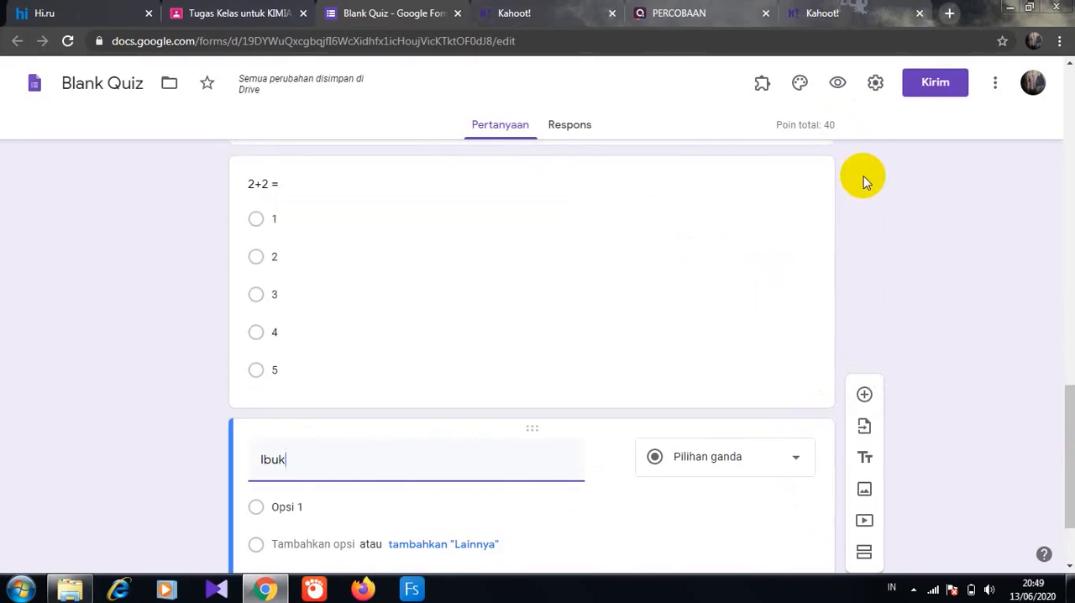
{"action": "type", "text": "Ibukota negara Indonesia adalah"}
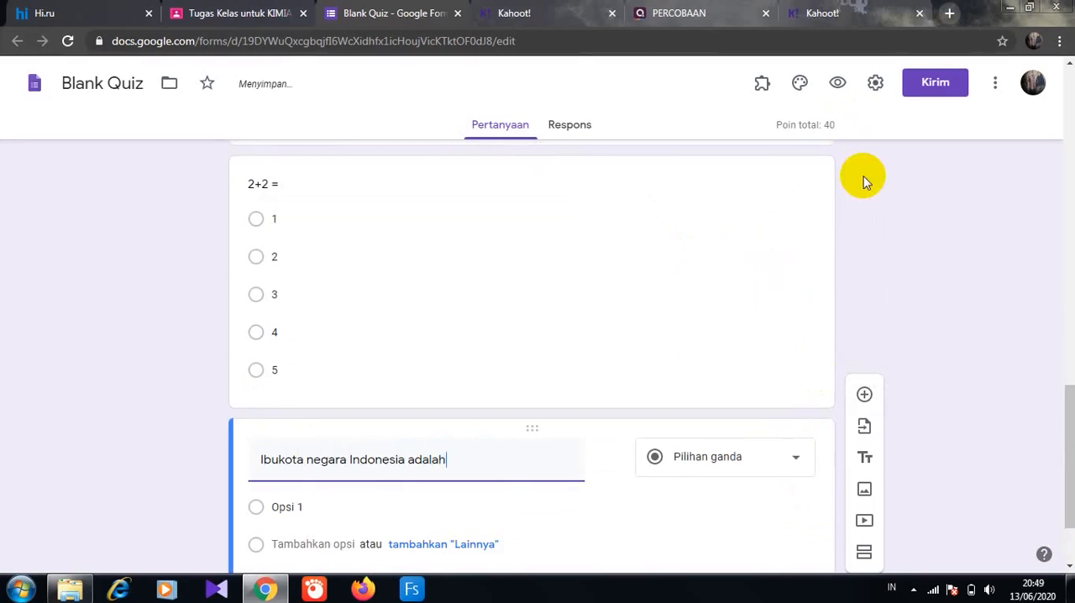
{"action": "left_click", "coordinate": [321, 507]}
{"action": "type", "text": "Jakarta"}
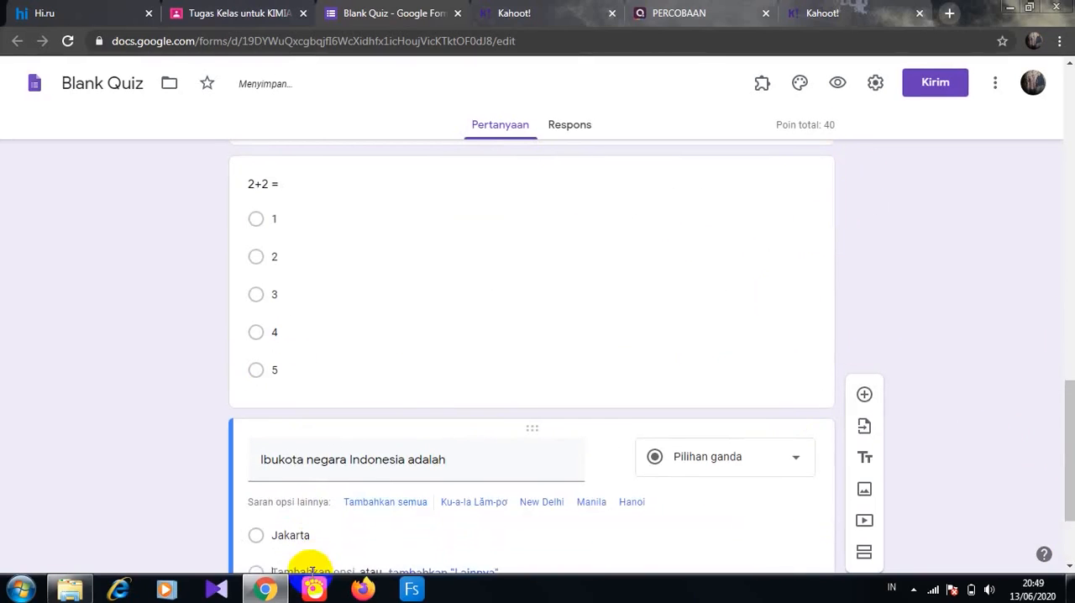
{"action": "left_click", "coordinate": [307, 568]}
{"action": "type", "text": "Medan"}
{"action": "scroll", "coordinate": [1056, 475], "scroll_direction": "down", "scroll_amount": 2}
{"action": "left_click", "coordinate": [322, 432]}
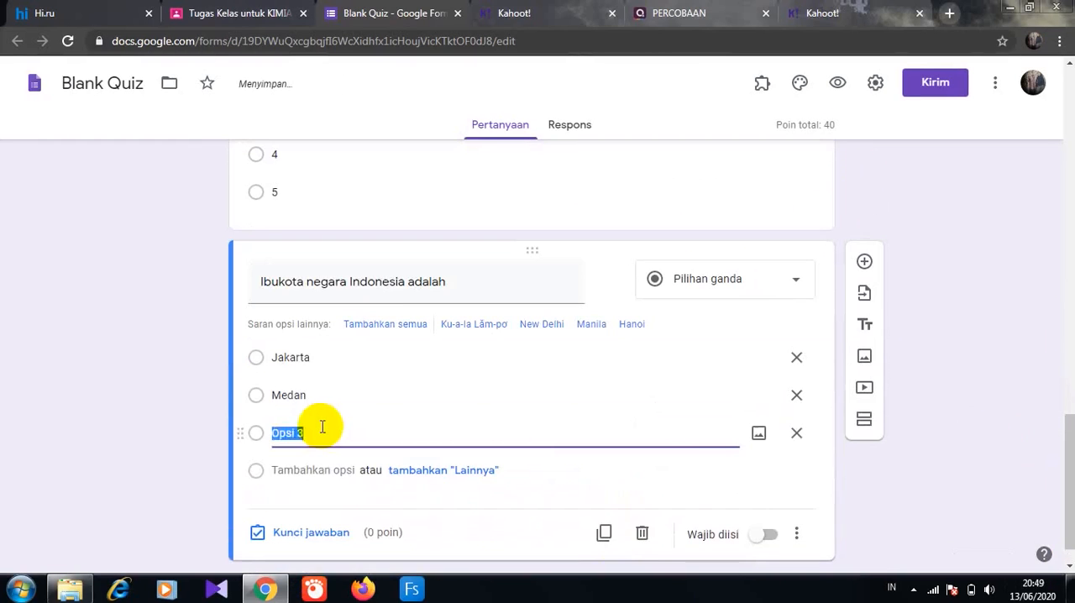
{"action": "left_click", "coordinate": [300, 472]}
{"action": "type", "text": "Surabaya"}
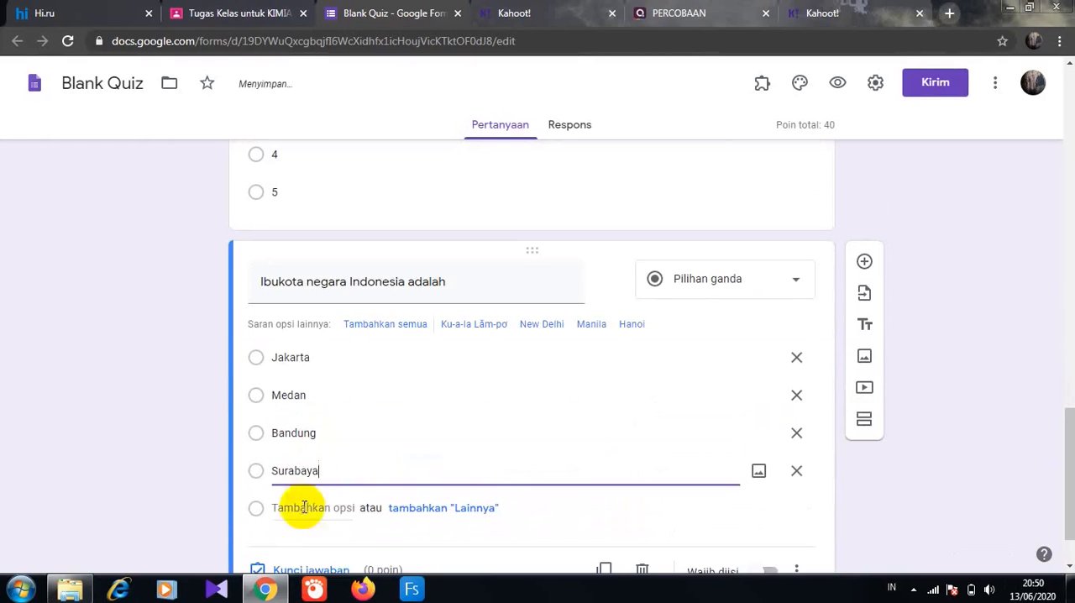
{"action": "left_click", "coordinate": [304, 506]}
{"action": "type", "text": "Pontianak"}
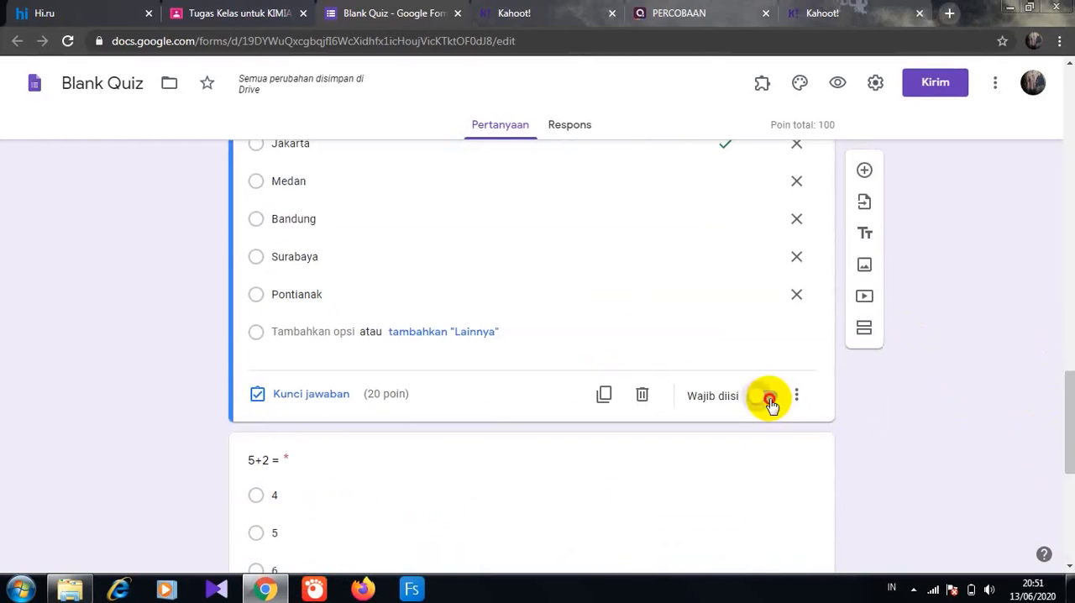
- Make the "Ibukota negara Indonesia adalah" question required and set its answer key to Jakarta, worth 20 points
{"action": "left_click", "coordinate": [769, 398]}
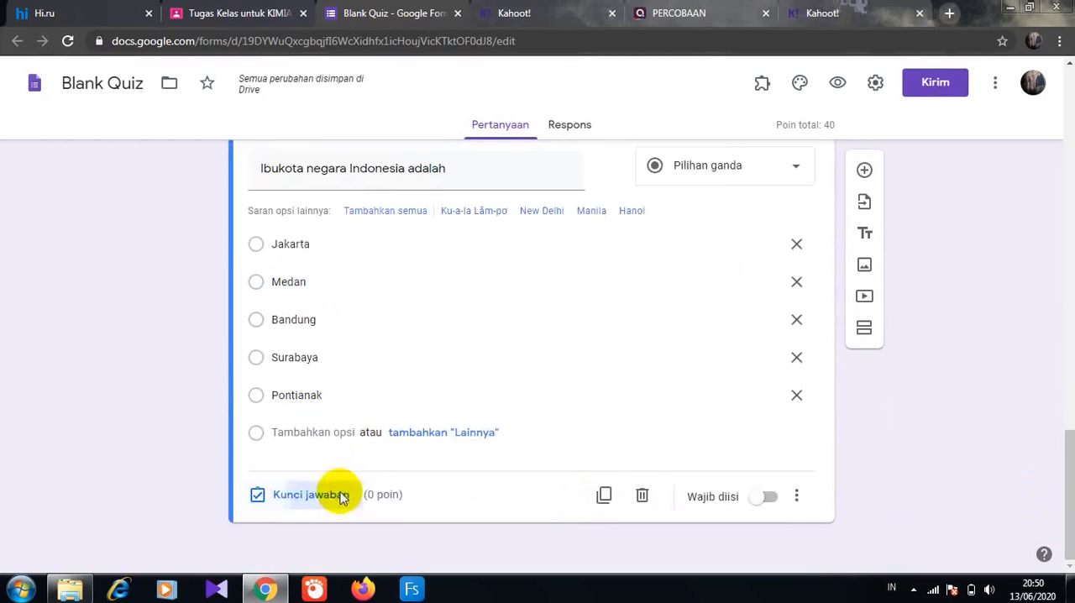
{"action": "left_click", "coordinate": [342, 495]}
{"action": "left_click", "coordinate": [263, 271]}
{"action": "left_click", "coordinate": [751, 234]}
{"action": "type", "text": "20"}
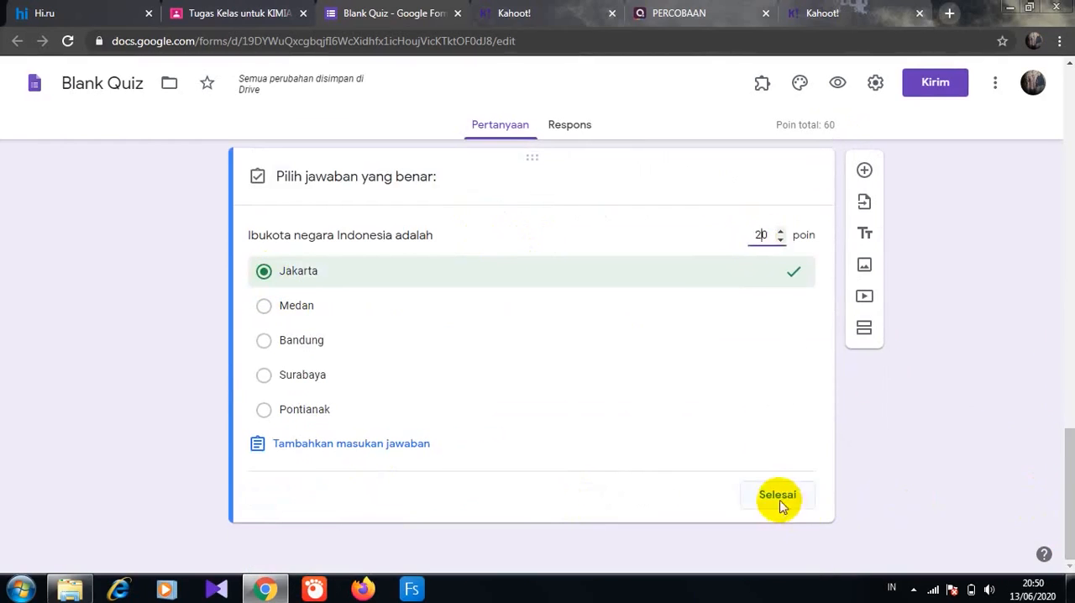
{"action": "left_click", "coordinate": [775, 494]}
- Add a multiple-choice question "5+2 =" below the capital city question with the options 4, 5, 6, 7 and 8
{"action": "left_click", "coordinate": [864, 177]}
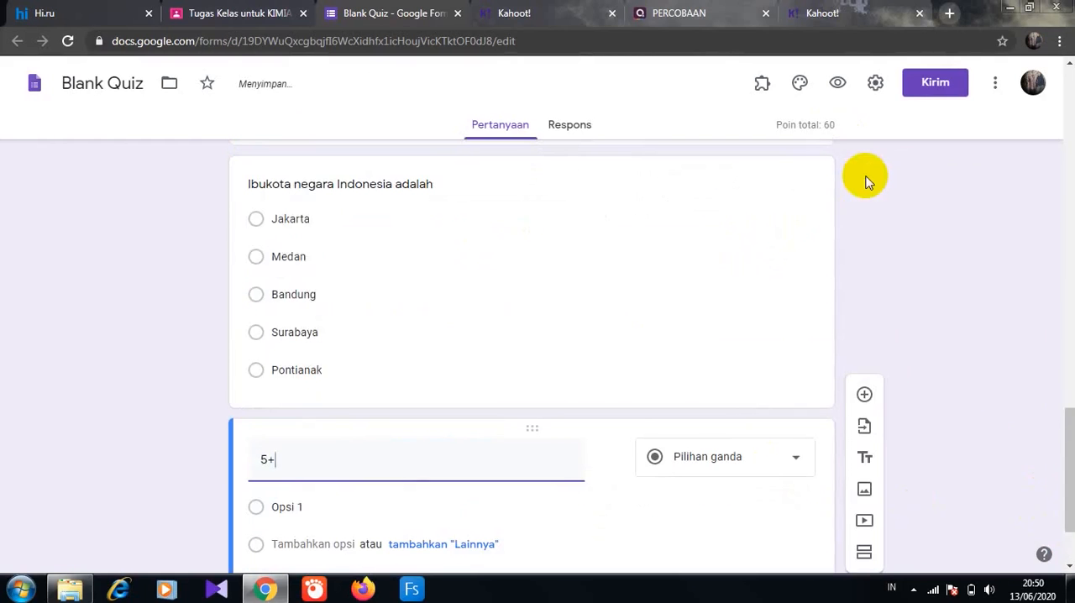
{"action": "type", "text": "5+2 ="}
{"action": "left_click", "coordinate": [283, 507]}
{"action": "type", "text": "4"}
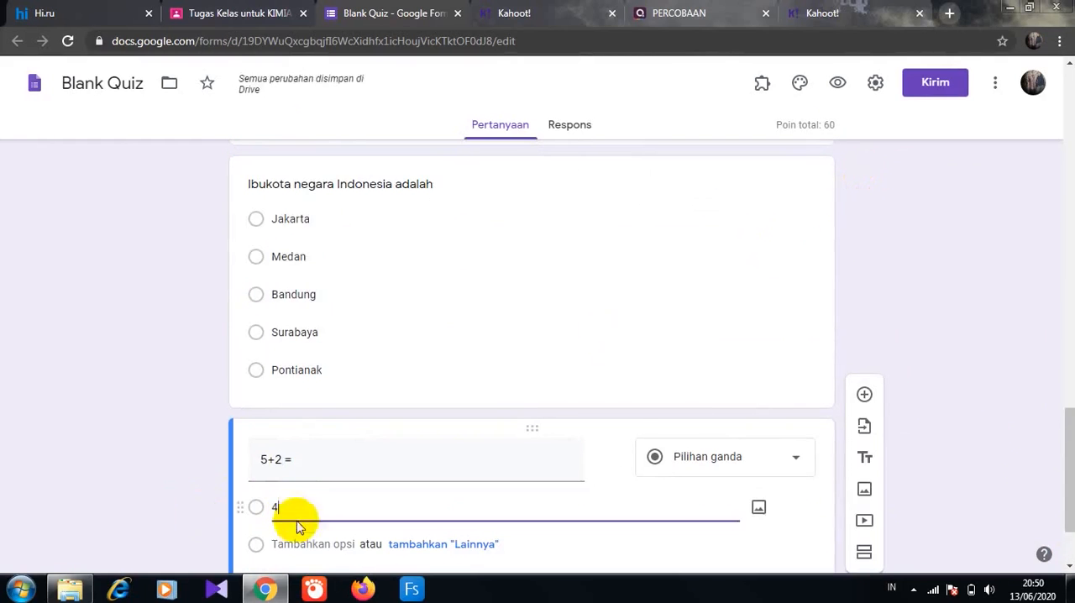
{"action": "key", "text": "Return"}
{"action": "type", "text": "5"}
{"action": "key", "text": "Return"}
{"action": "type", "text": "6"}
{"action": "key", "text": "Return"}
{"action": "type", "text": "7"}
{"action": "key", "text": "Return"}
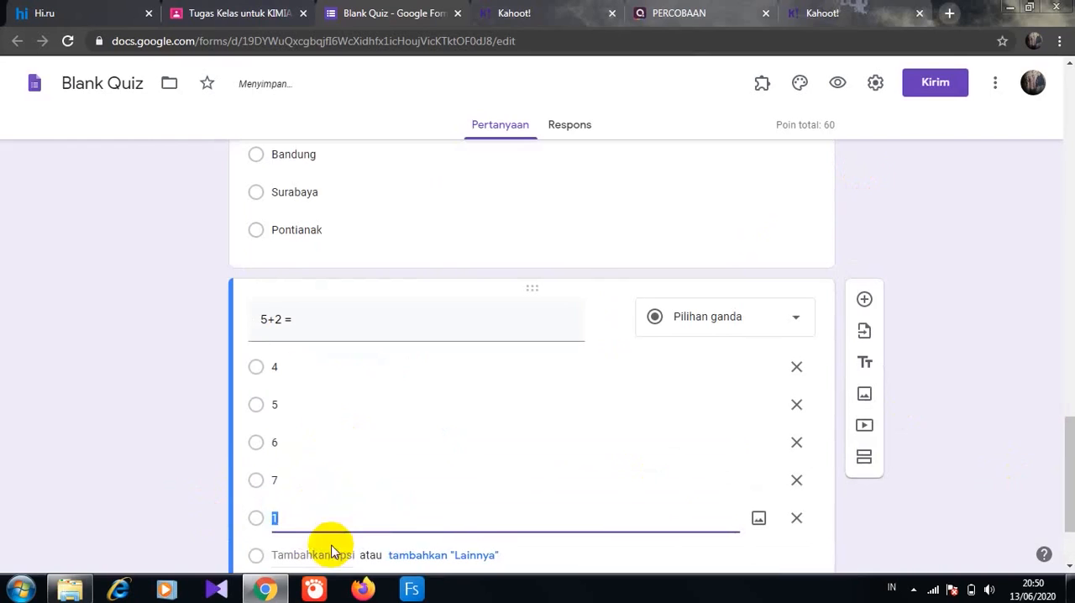
{"action": "type", "text": "8"}
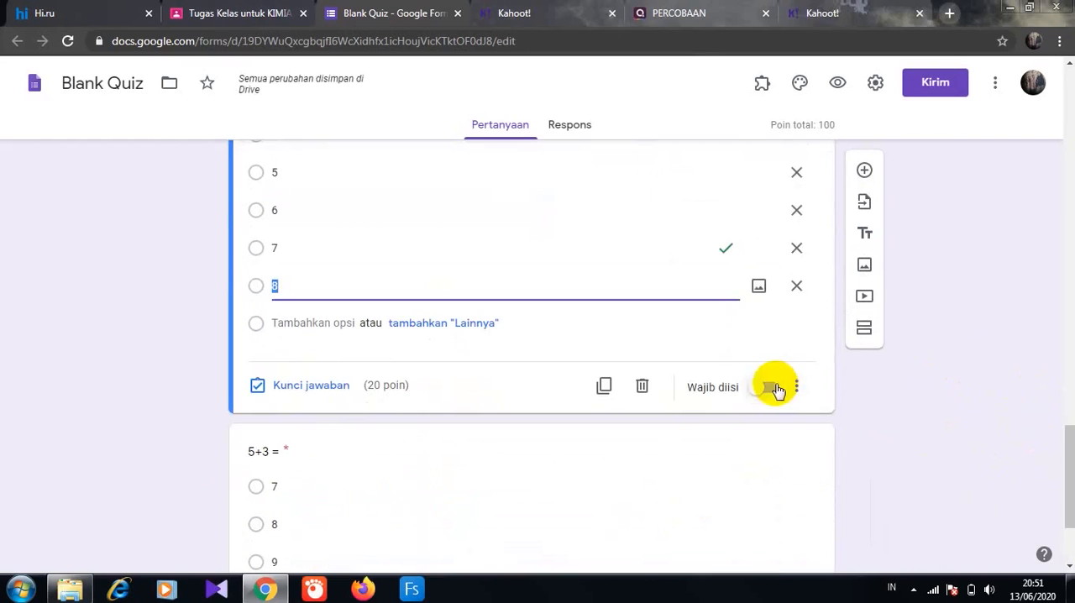
- Make the "5+2 =" question required and set its answer key to 7, worth 20 points
{"action": "left_click", "coordinate": [769, 387]}
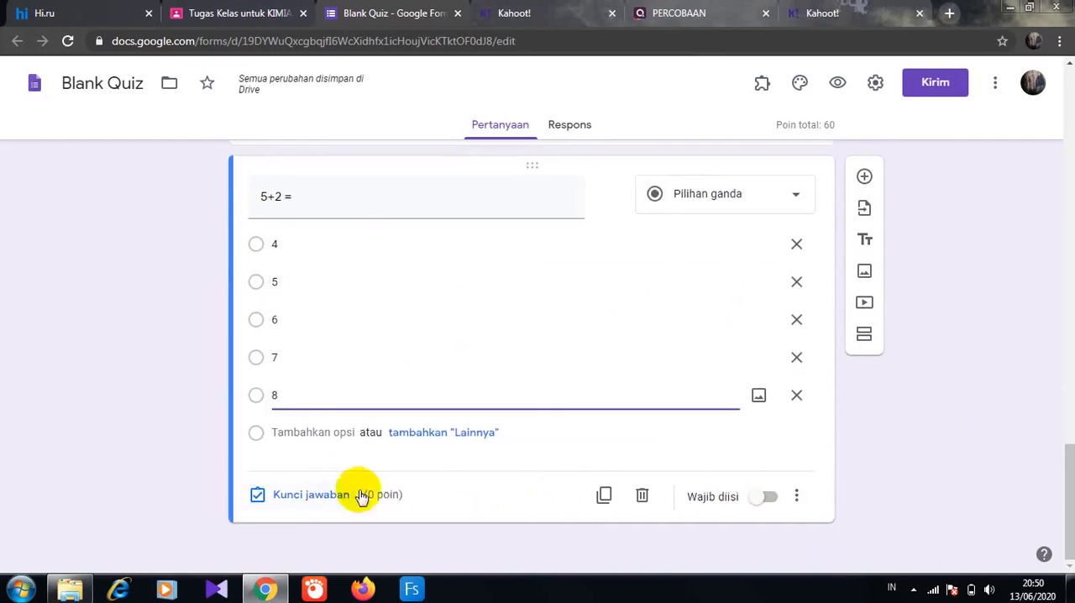
{"action": "left_click", "coordinate": [355, 493]}
{"action": "left_click", "coordinate": [267, 382]}
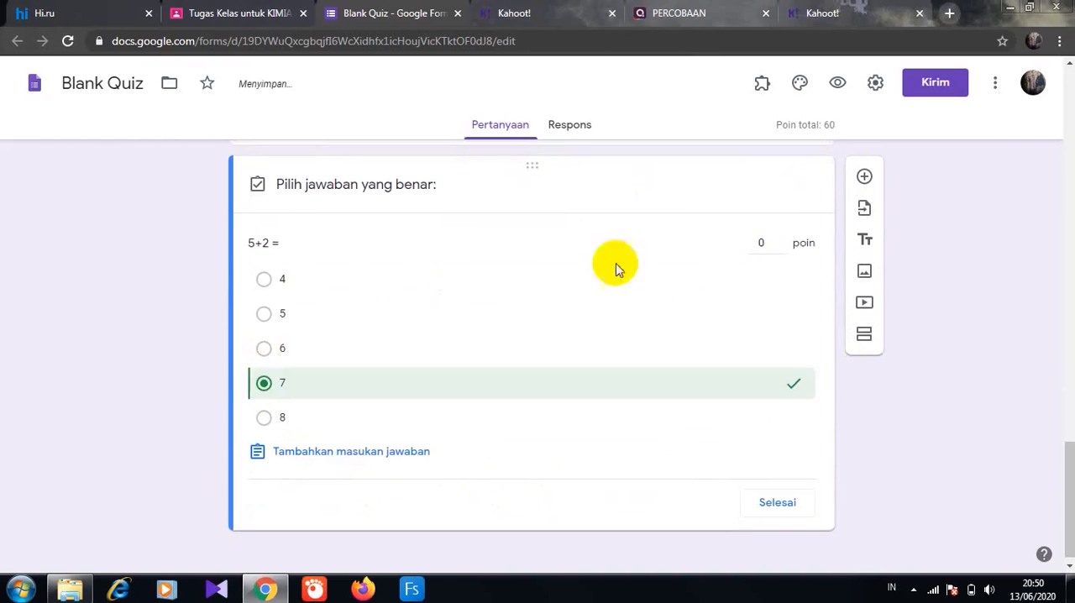
{"action": "left_click", "coordinate": [750, 243]}
{"action": "type", "text": "20"}
{"action": "left_click", "coordinate": [778, 502]}
- Add a multiple-choice question "5+3 =" at the end of the form with the options 7, 8, 9, 10 and 11
{"action": "left_click", "coordinate": [864, 176]}
{"action": "type", "text": "5+3 ="}
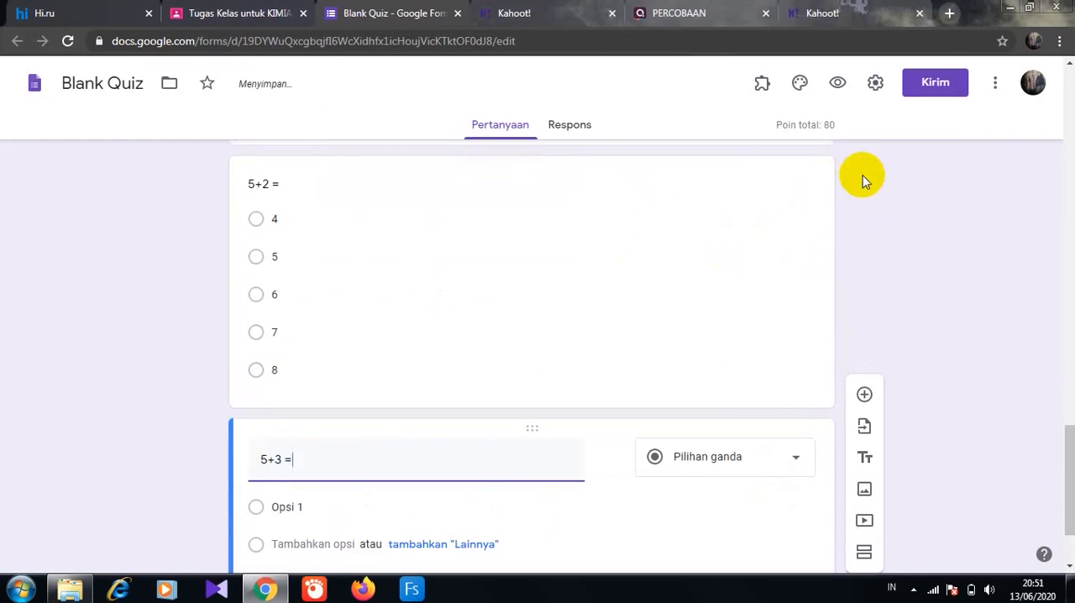
{"action": "left_click", "coordinate": [283, 507]}
{"action": "type", "text": "7"}
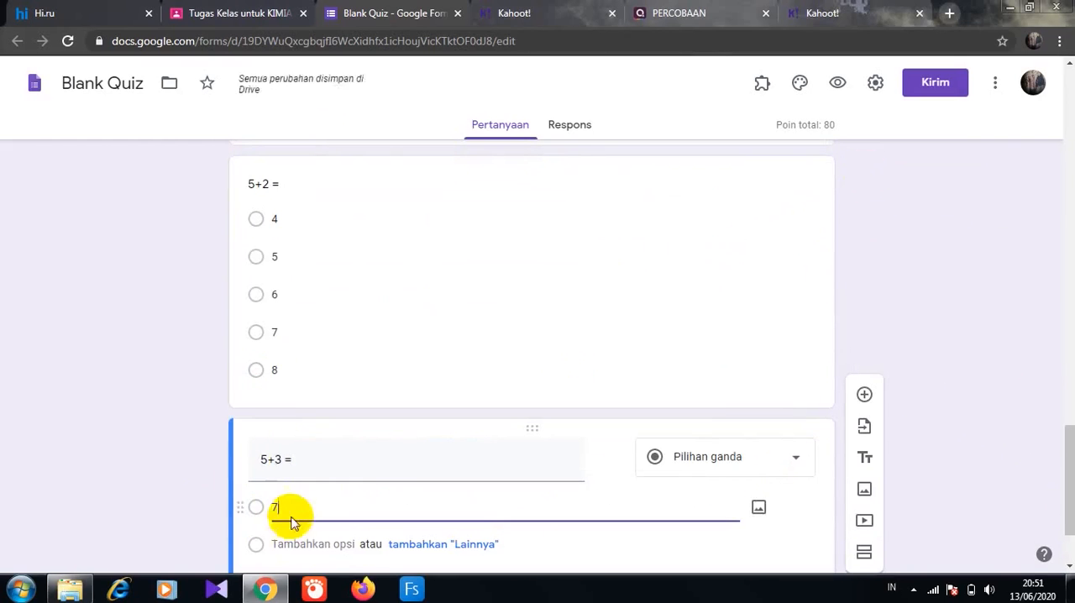
{"action": "left_click", "coordinate": [289, 543]}
{"action": "type", "text": "8"}
{"action": "scroll", "coordinate": [289, 543], "scroll_direction": "down", "scroll_amount": 2}
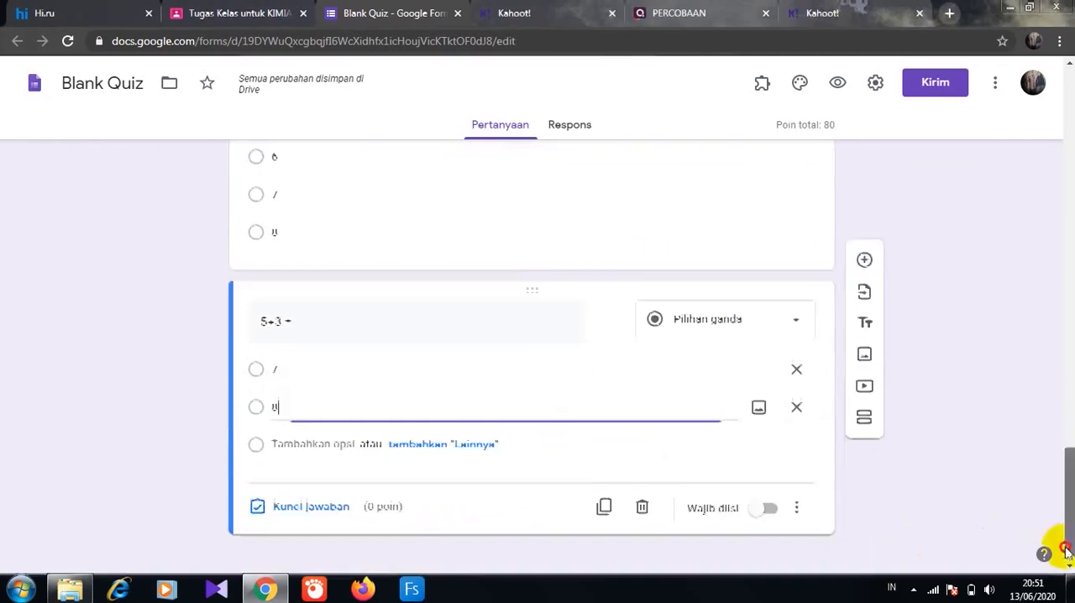
{"action": "left_click", "coordinate": [307, 431]}
{"action": "type", "text": "9"}
{"action": "left_click", "coordinate": [297, 467]}
{"action": "type", "text": "10"}
{"action": "left_click", "coordinate": [282, 508]}
{"action": "type", "text": "11"}
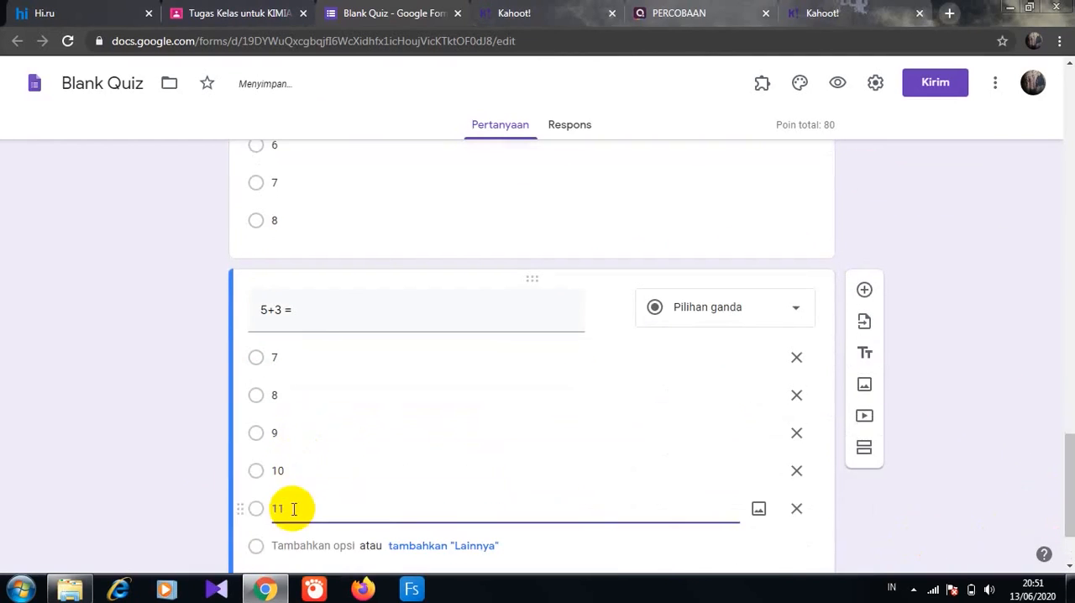
- Set the "5+3 =" question's answer key to 8, worth 20 points
{"action": "scroll", "coordinate": [1065, 513], "scroll_direction": "down", "scroll_amount": 2}
{"action": "left_click", "coordinate": [311, 494]}
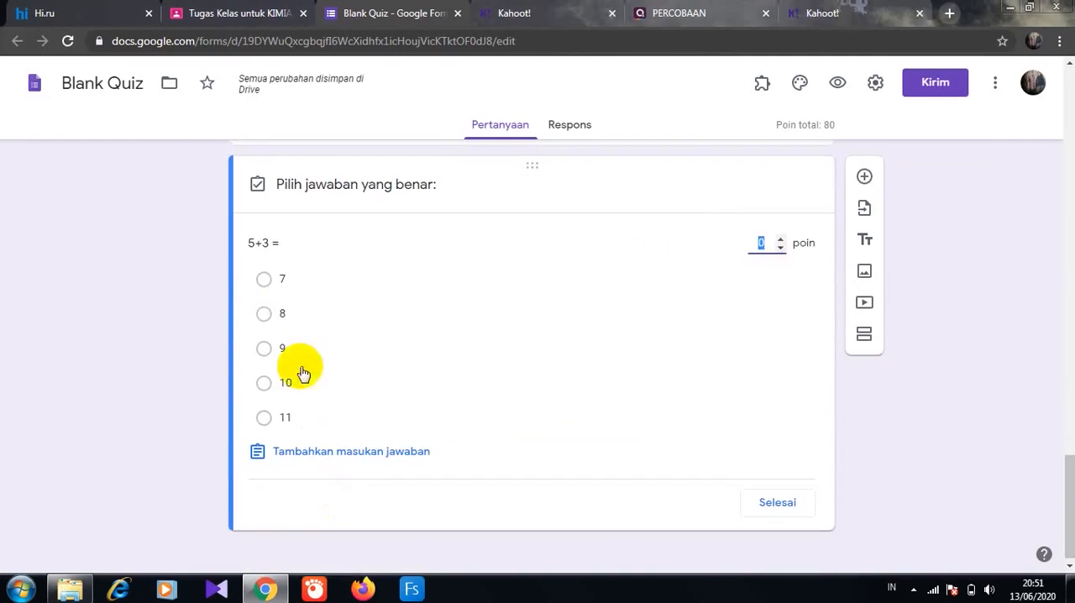
{"action": "left_click", "coordinate": [263, 314]}
{"action": "left_click", "coordinate": [754, 246]}
{"action": "type", "text": "20"}
{"action": "left_click", "coordinate": [777, 502]}
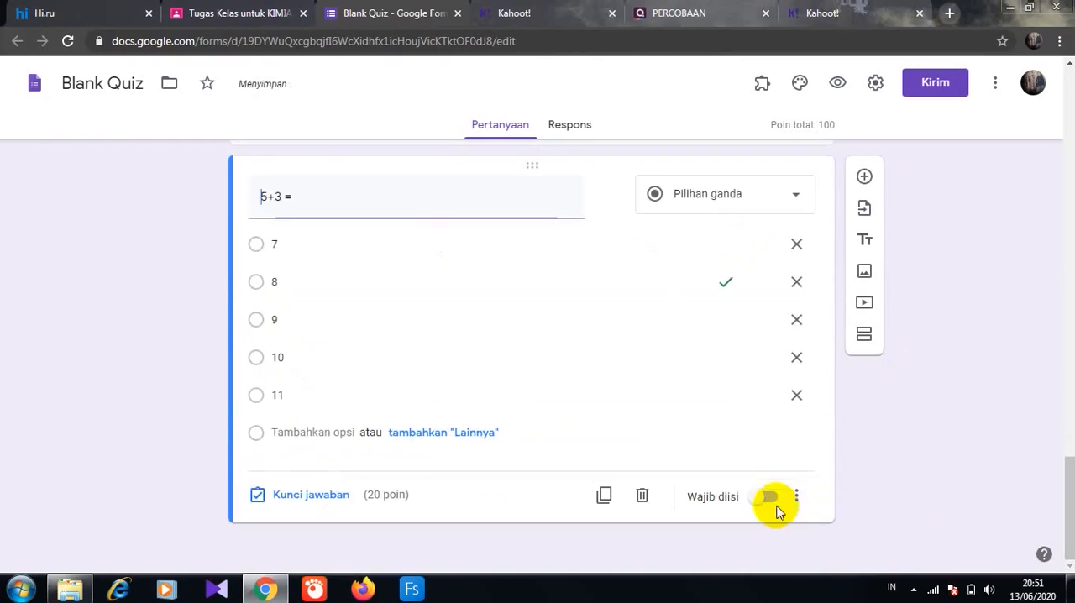
- Give the form the coloured yarn header from Kantor dan Sekolah, the darker orange theme colour and the second background tint
{"action": "left_click", "coordinate": [799, 82]}
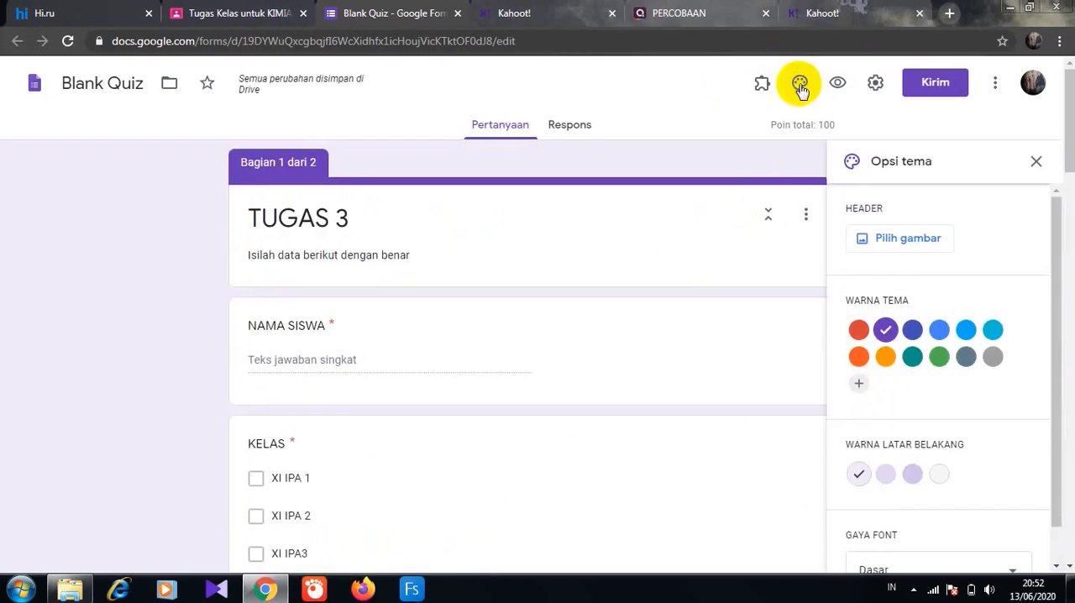
{"action": "left_click", "coordinate": [919, 240]}
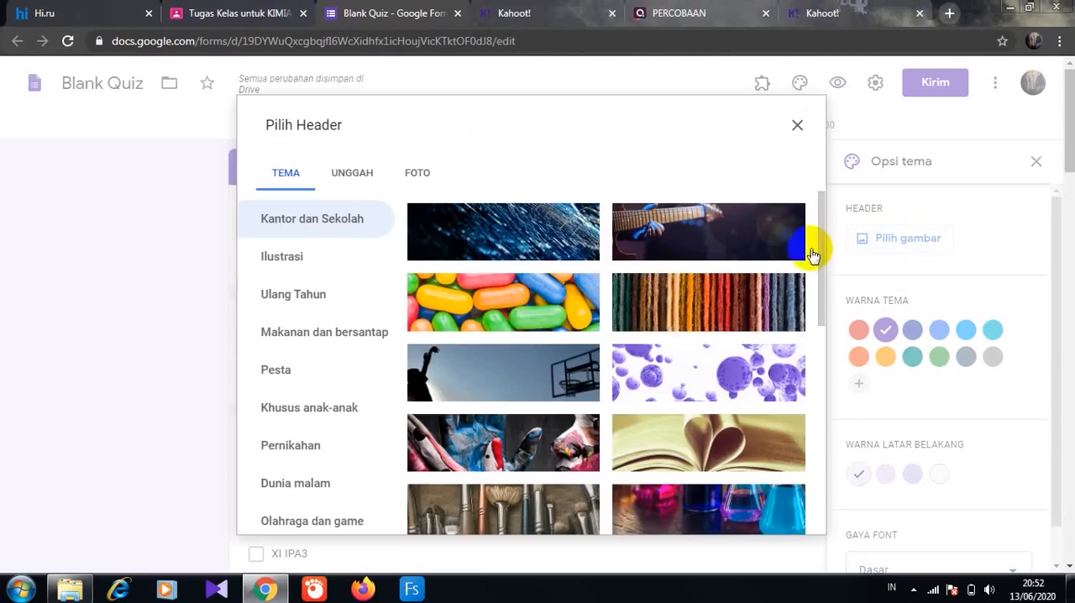
{"action": "left_click", "coordinate": [687, 315]}
{"action": "left_click", "coordinate": [756, 503]}
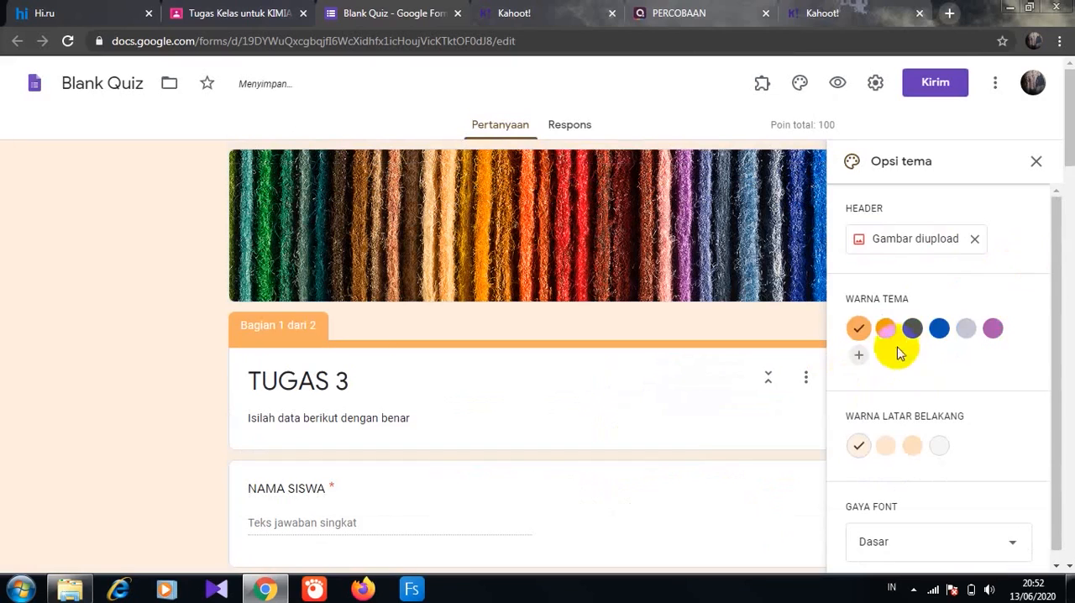
{"action": "left_click", "coordinate": [886, 330]}
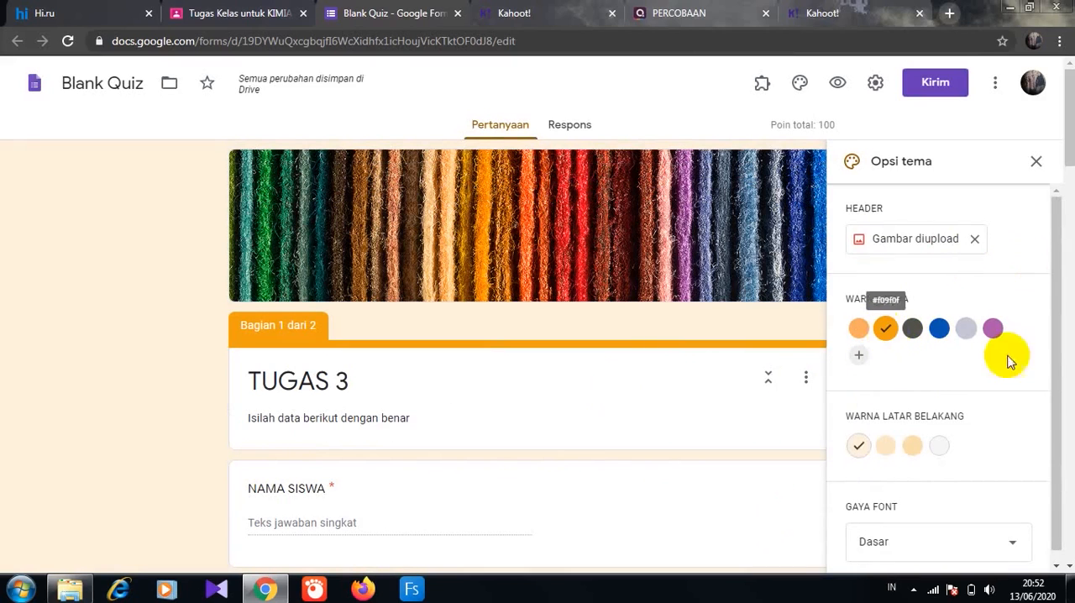
{"action": "left_click", "coordinate": [885, 445]}
{"action": "scroll", "coordinate": [885, 448], "scroll_direction": "down", "scroll_amount": 1}
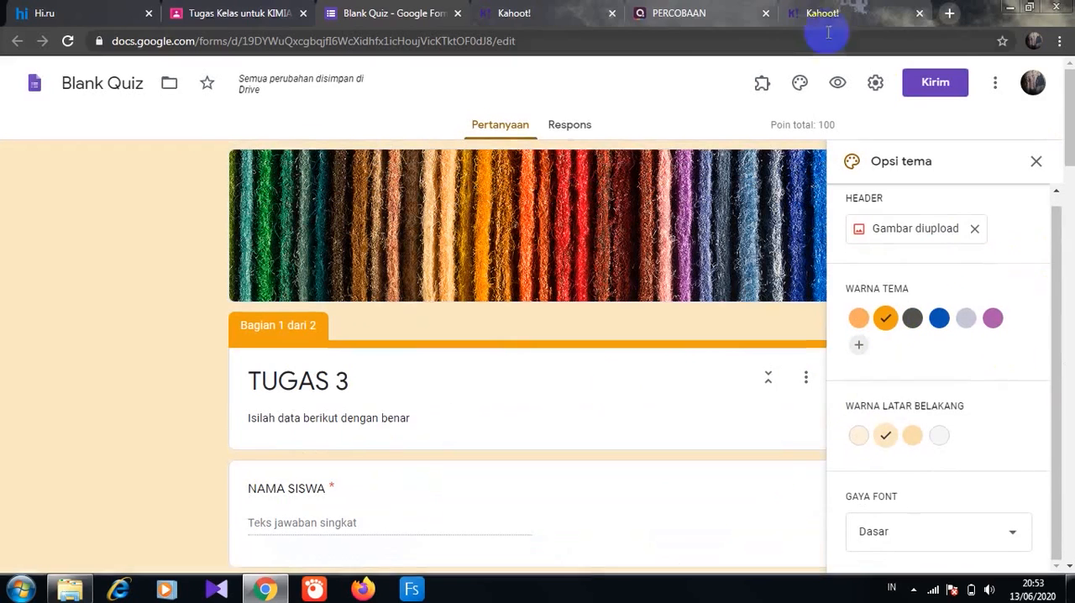
- Limit the quiz to 1 response, release grades after manual review, and let respondents see only the point values
{"action": "left_click", "coordinate": [876, 84]}
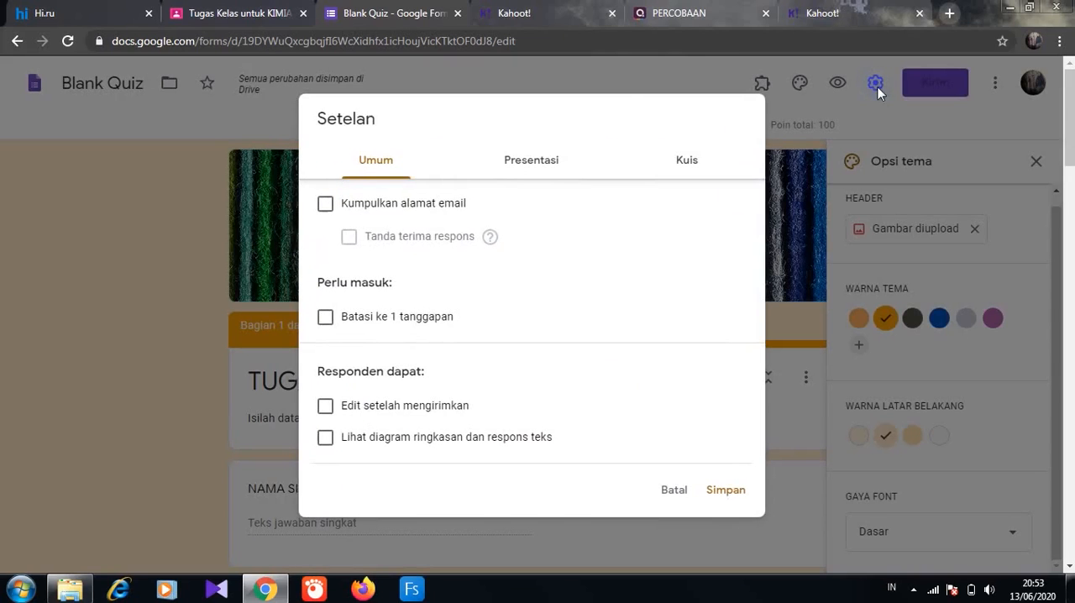
{"action": "left_click", "coordinate": [325, 320]}
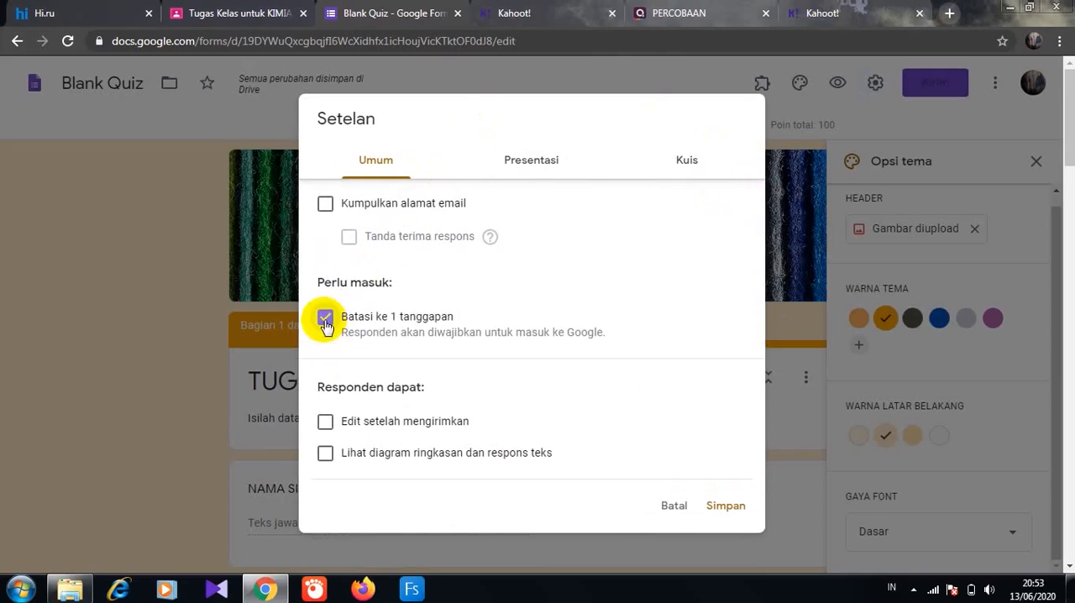
{"action": "left_click", "coordinate": [687, 164]}
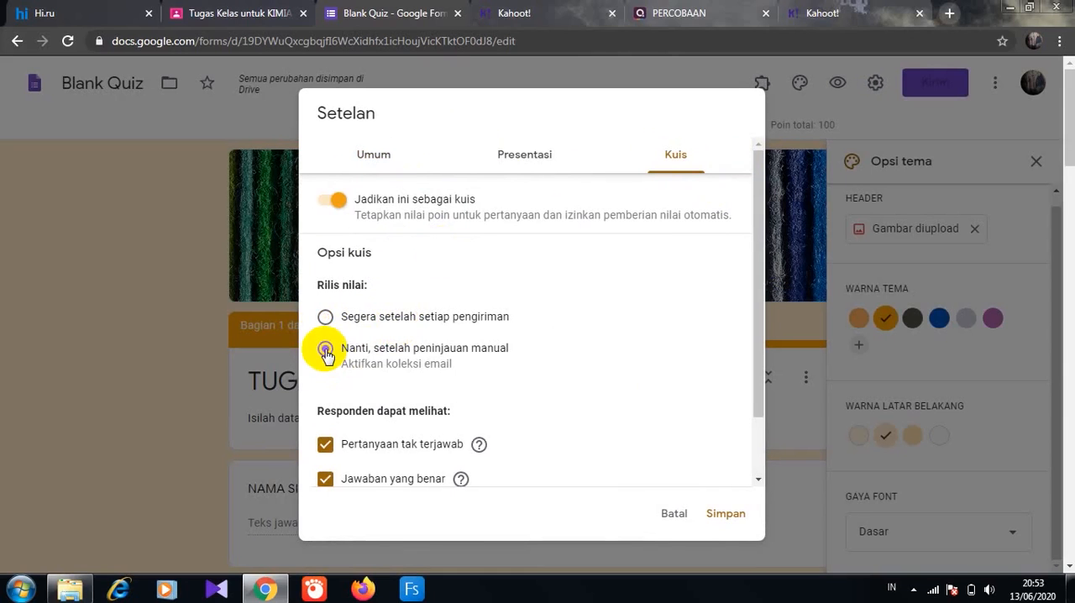
{"action": "left_click", "coordinate": [327, 353]}
{"action": "left_click_drag", "start_coordinate": [751, 384], "coordinate": [753, 439]}
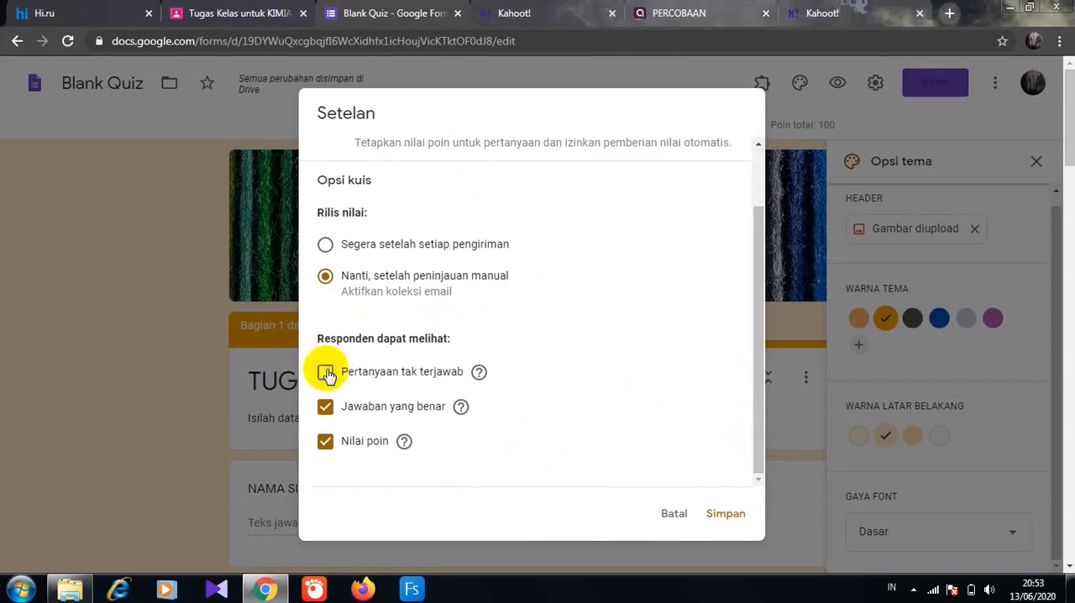
{"action": "left_click", "coordinate": [326, 408]}
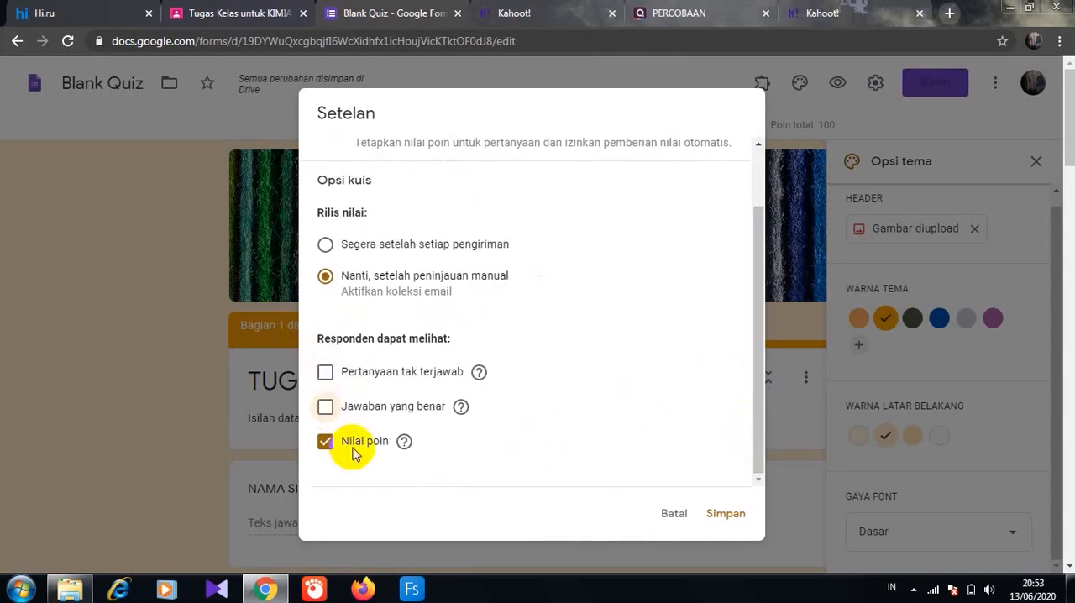
{"action": "left_click", "coordinate": [724, 513]}
- Rename the form file from Blank Quiz to TUGAS 3
{"action": "left_click", "coordinate": [70, 88]}
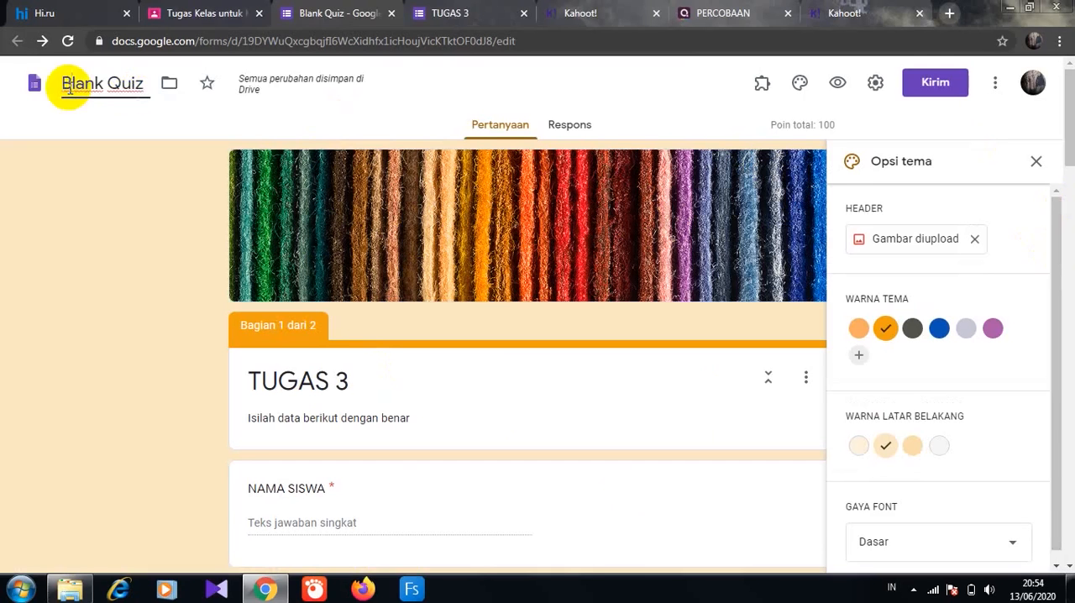
{"action": "type", "text": "TUGAS 3"}
{"action": "key", "text": "Delete"}
{"action": "key", "text": "Delete"}
{"action": "key", "text": "Delete"}
{"action": "key", "text": "Delete"}
{"action": "key", "text": "Delete"}
{"action": "key", "text": "Delete"}
{"action": "key", "text": "Delete"}
{"action": "key", "text": "Delete"}
{"action": "key", "text": "Delete"}
{"action": "key", "text": "Delete"}
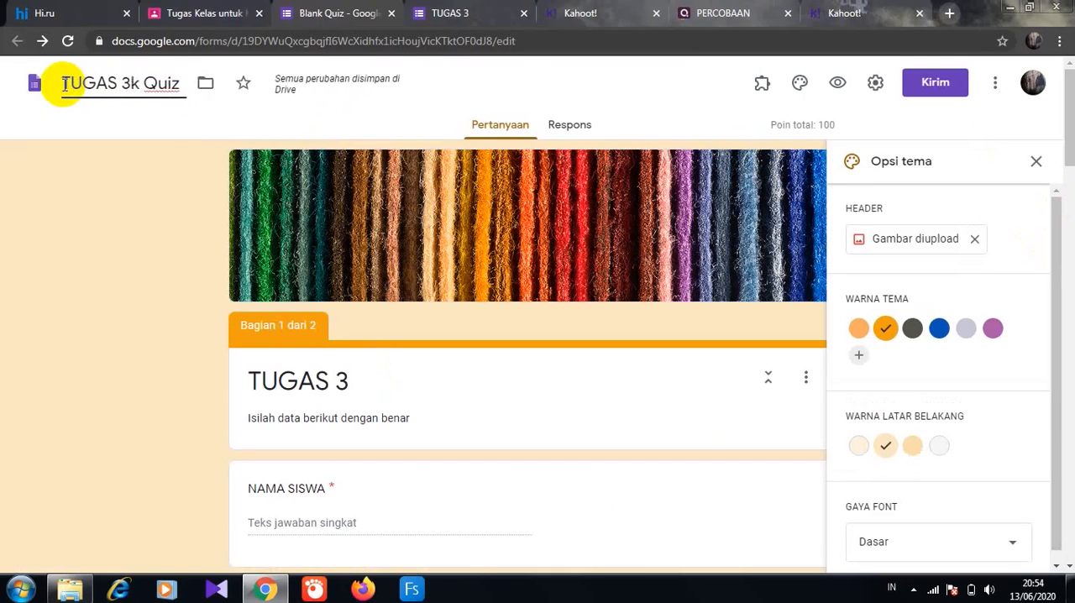
- Copy the TUGAS 3 form's sharing link with the shortened URL option enabled
{"action": "left_click", "coordinate": [935, 84]}
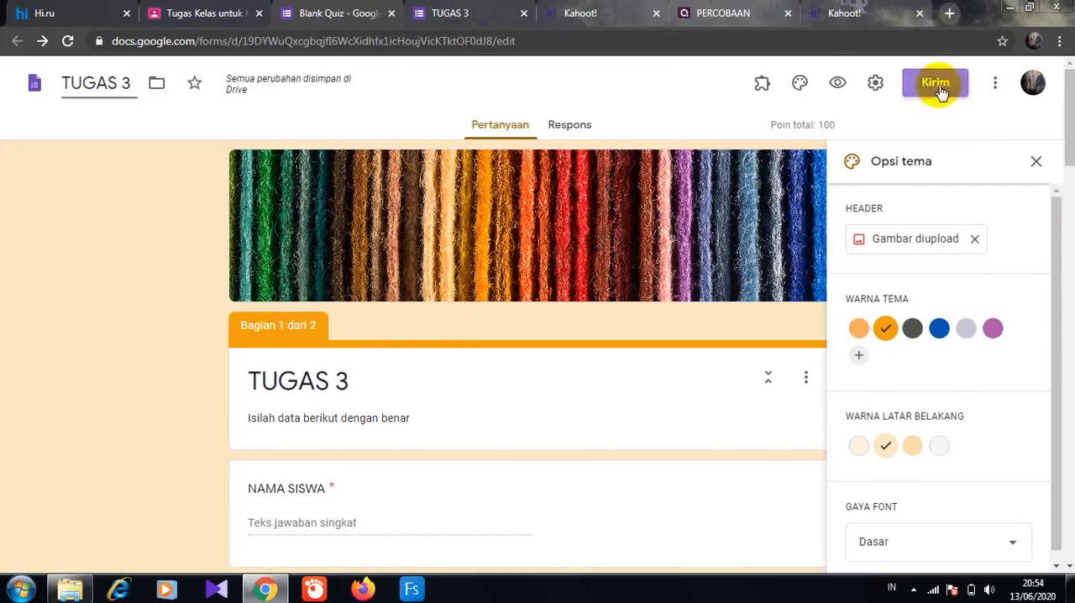
{"action": "left_click", "coordinate": [484, 198]}
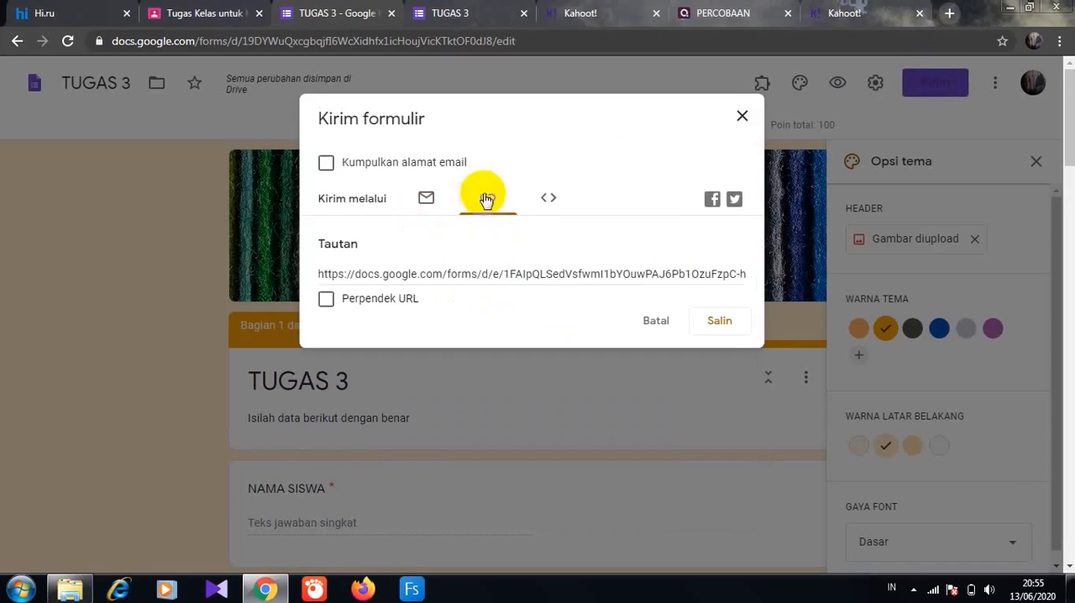
{"action": "left_click", "coordinate": [326, 300]}
{"action": "left_click", "coordinate": [722, 323]}
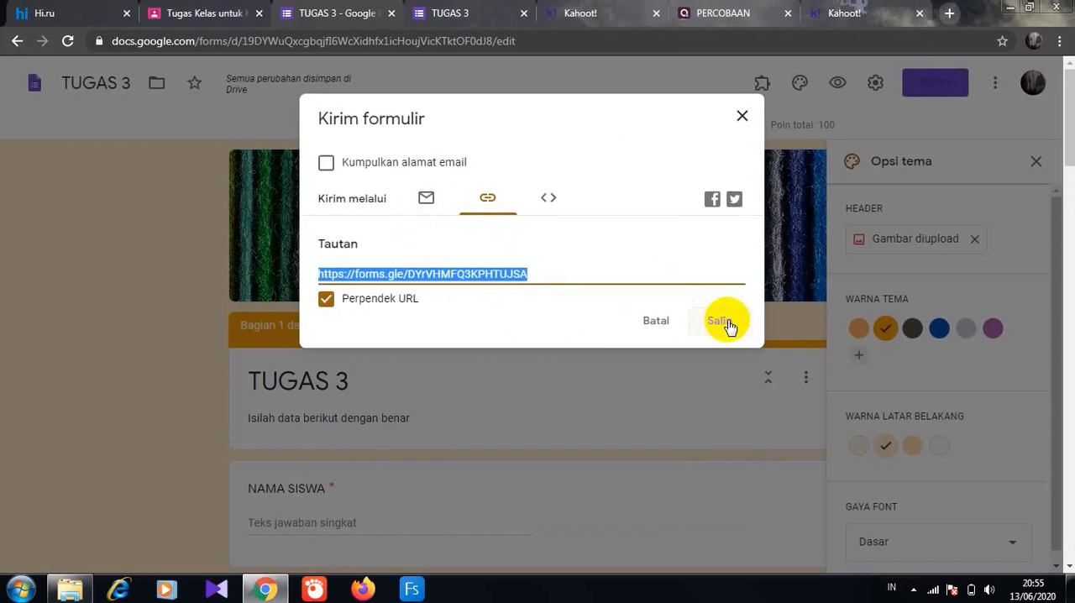
- Switch to the Google Classroom assignment draft and attach the copied TUGAS 3 form link
{"action": "left_click", "coordinate": [235, 15]}
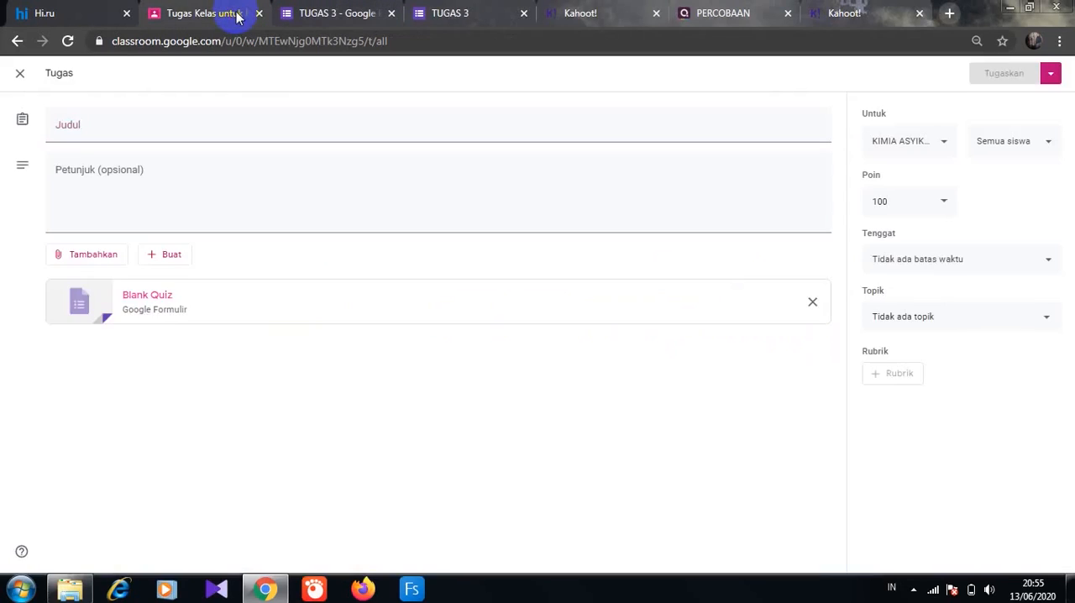
{"action": "left_click", "coordinate": [88, 254]}
{"action": "left_click", "coordinate": [95, 309]}
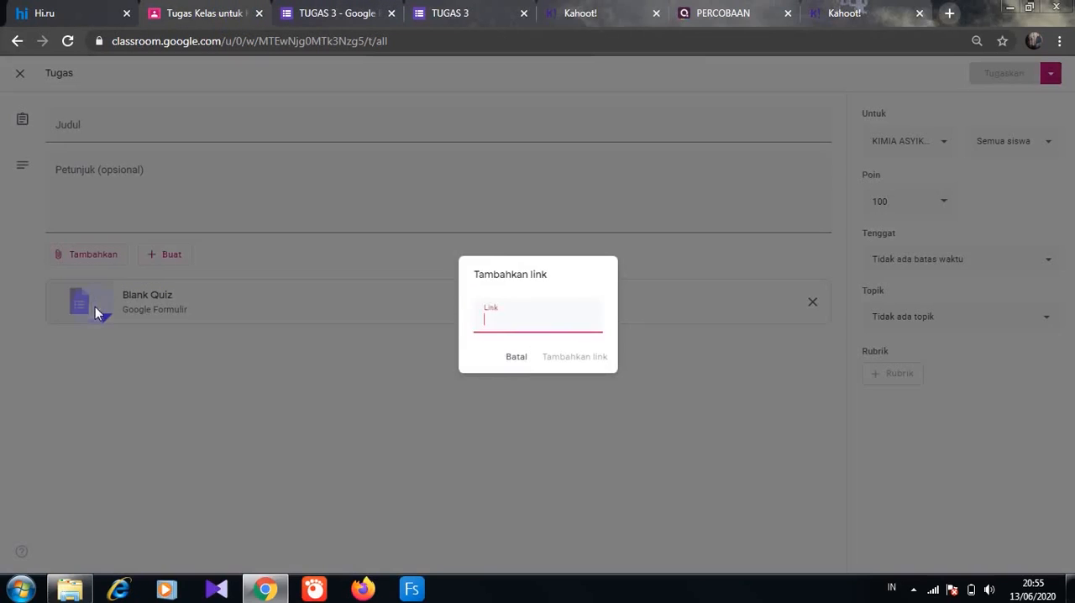
{"action": "left_click", "coordinate": [484, 309]}
{"action": "type", "text": "https://forms.gle/ru87GuNp5kR6qf8Q6"}
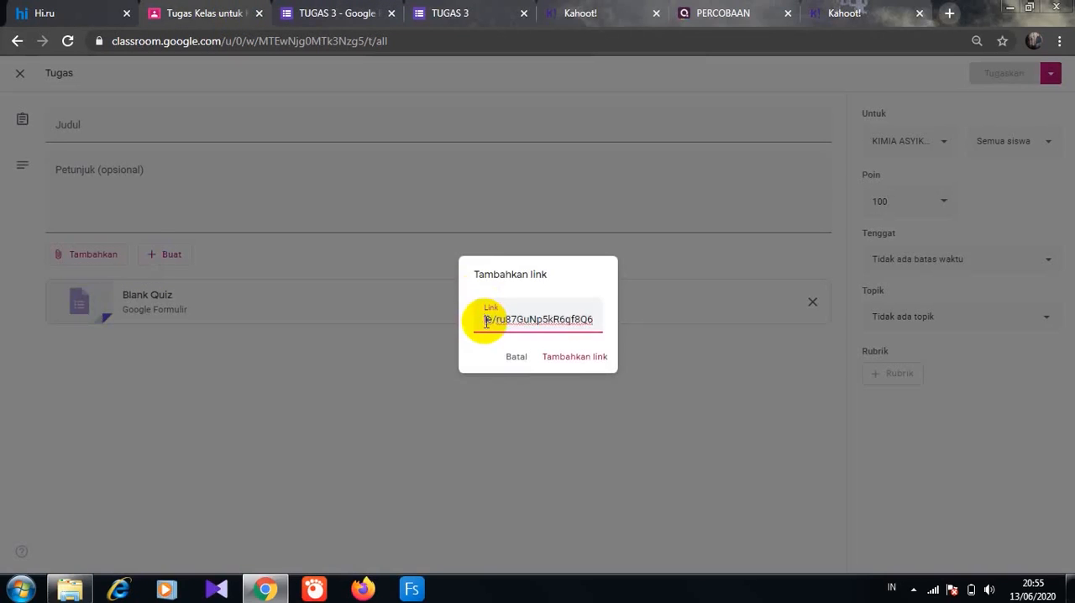
{"action": "left_click", "coordinate": [599, 358]}
- Set the assignment's due date to Wednesday, 17 June
{"action": "left_click", "coordinate": [1048, 264]}
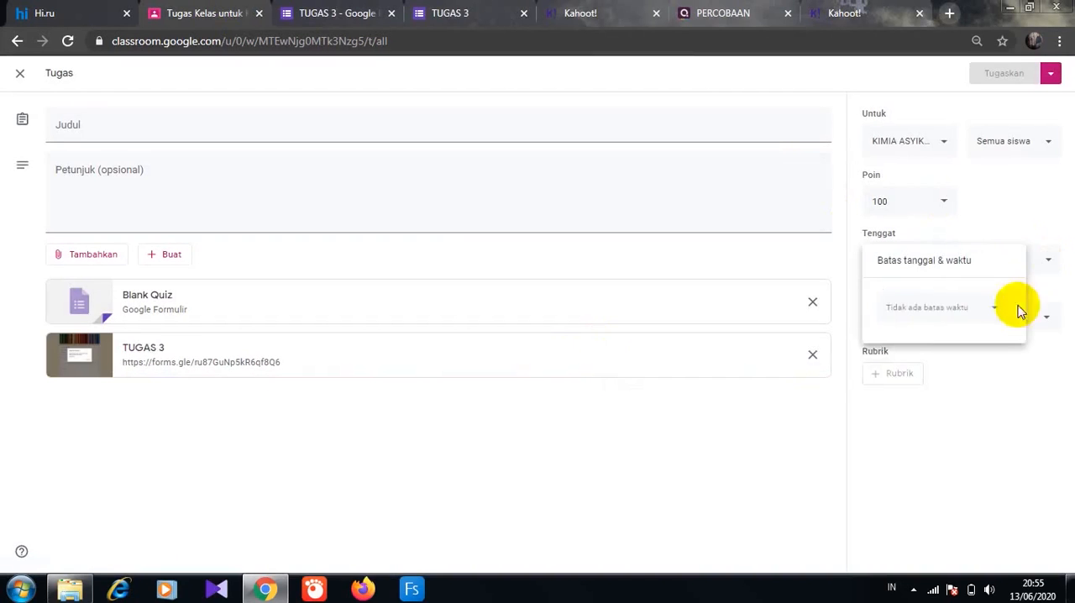
{"action": "left_click", "coordinate": [1017, 307]}
{"action": "left_click", "coordinate": [948, 408]}
{"action": "left_click", "coordinate": [944, 347]}
{"action": "left_click", "coordinate": [956, 404]}
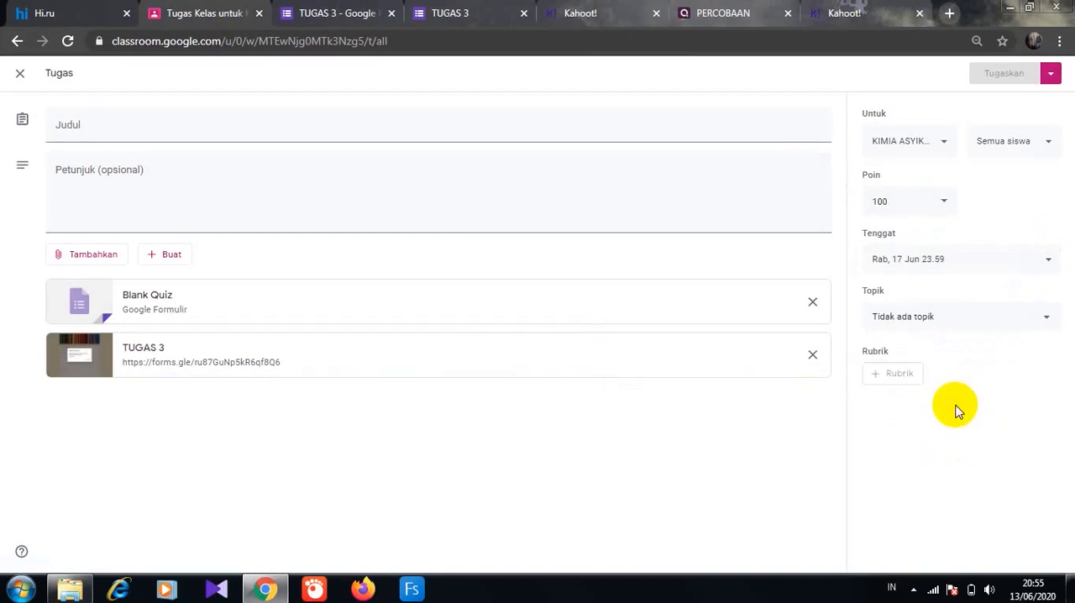
- Title the assignment UJIAN with the instructions "Kerjakan soal berikut dengan benar" and assign it under the topic D.UJIAN
{"action": "left_click", "coordinate": [1043, 326]}
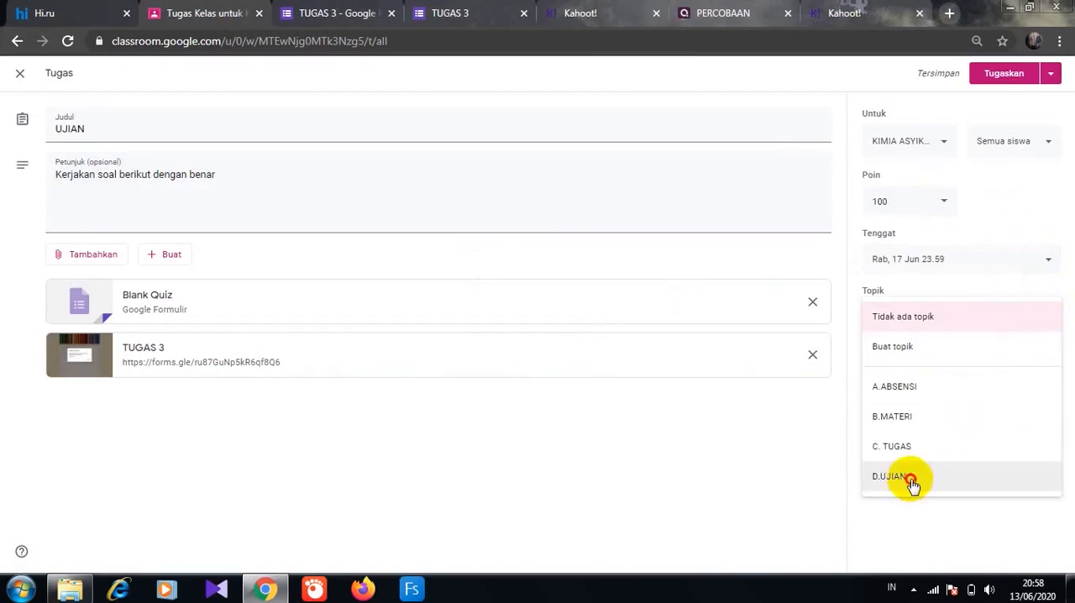
{"action": "left_click", "coordinate": [909, 477]}
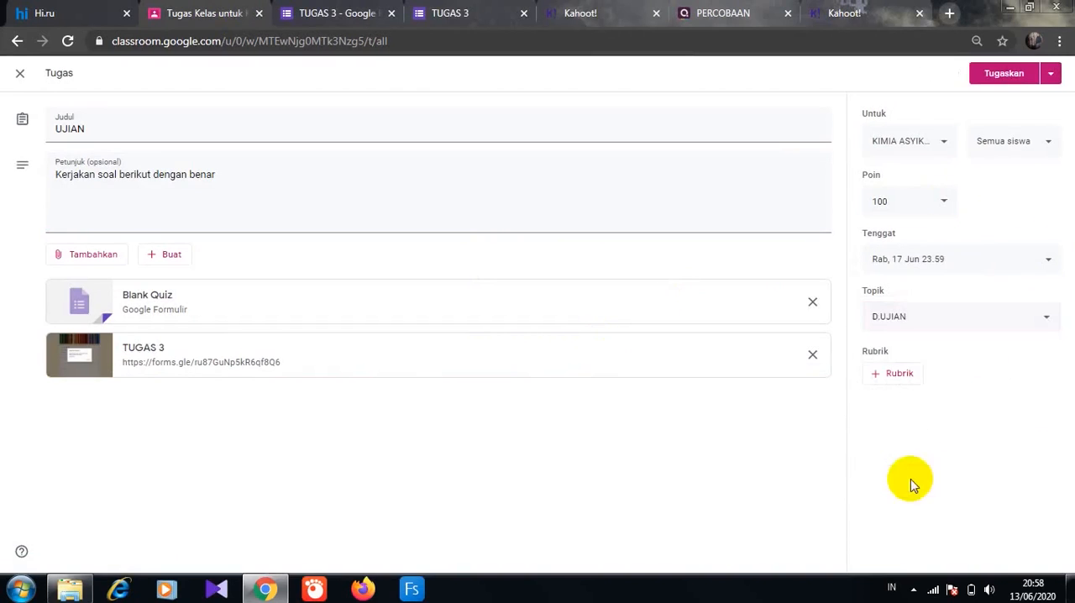
{"action": "left_click", "coordinate": [1015, 69]}
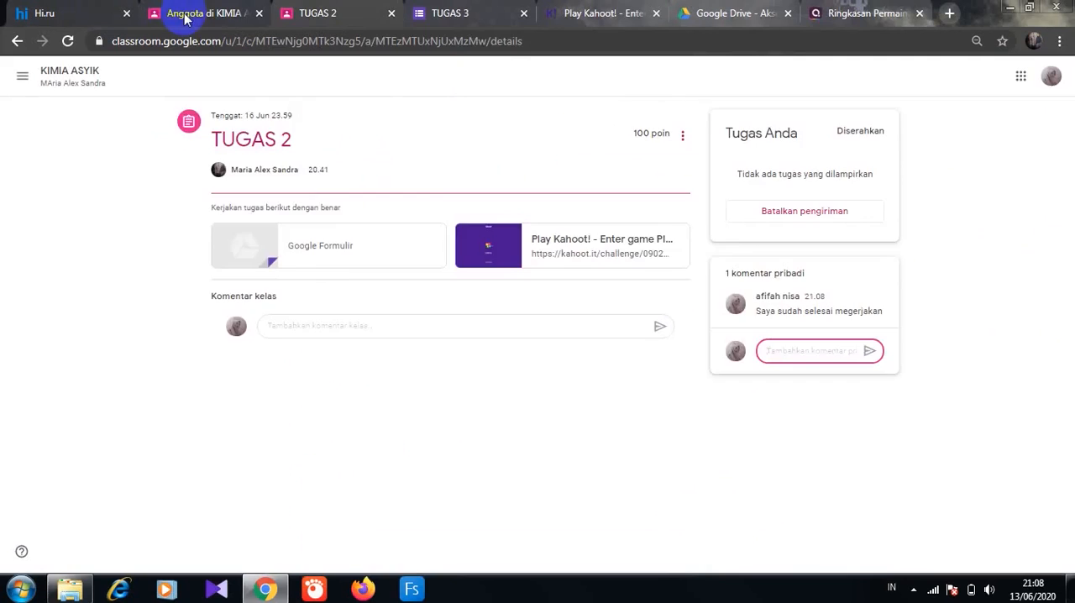
- Open the KIMIA ASYIK gradebook and close the Google Drive, Quizizz and Play Kahoot! pages
{"action": "left_click", "coordinate": [186, 17]}
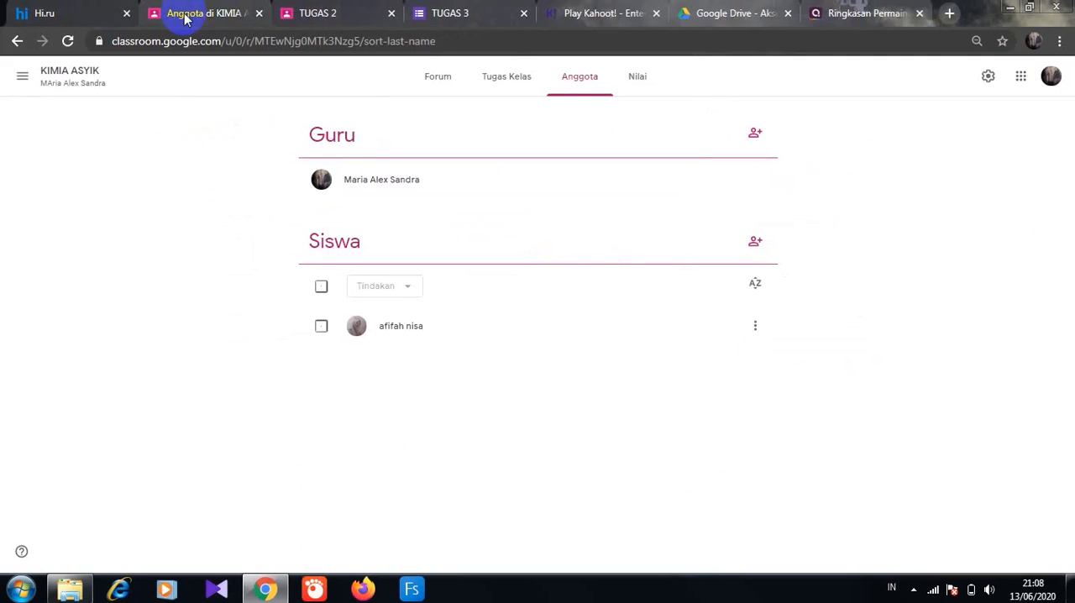
{"action": "left_click", "coordinate": [630, 80]}
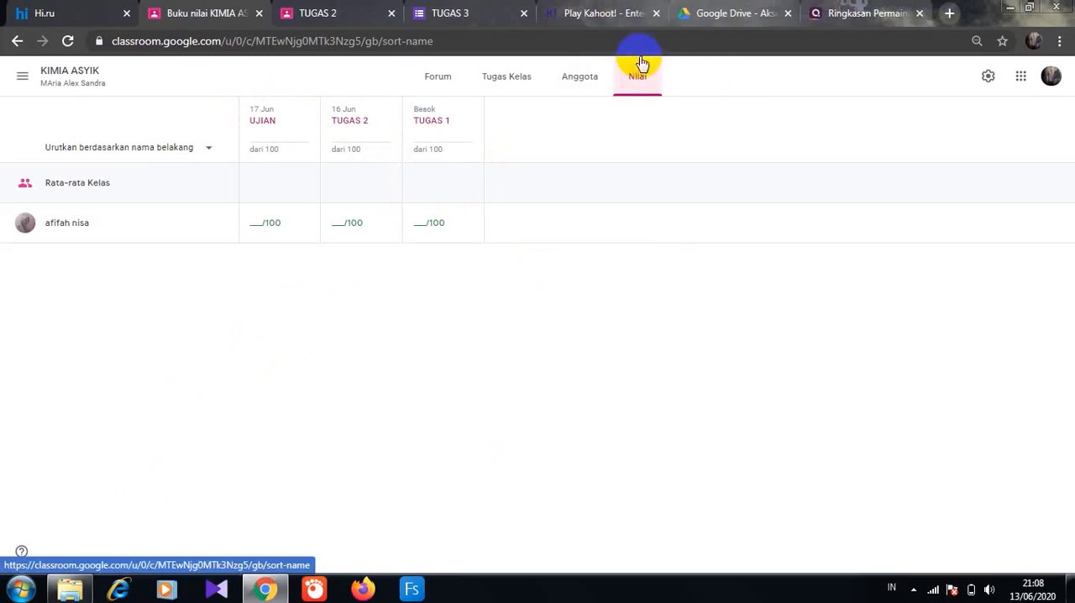
{"action": "left_click", "coordinate": [788, 12]}
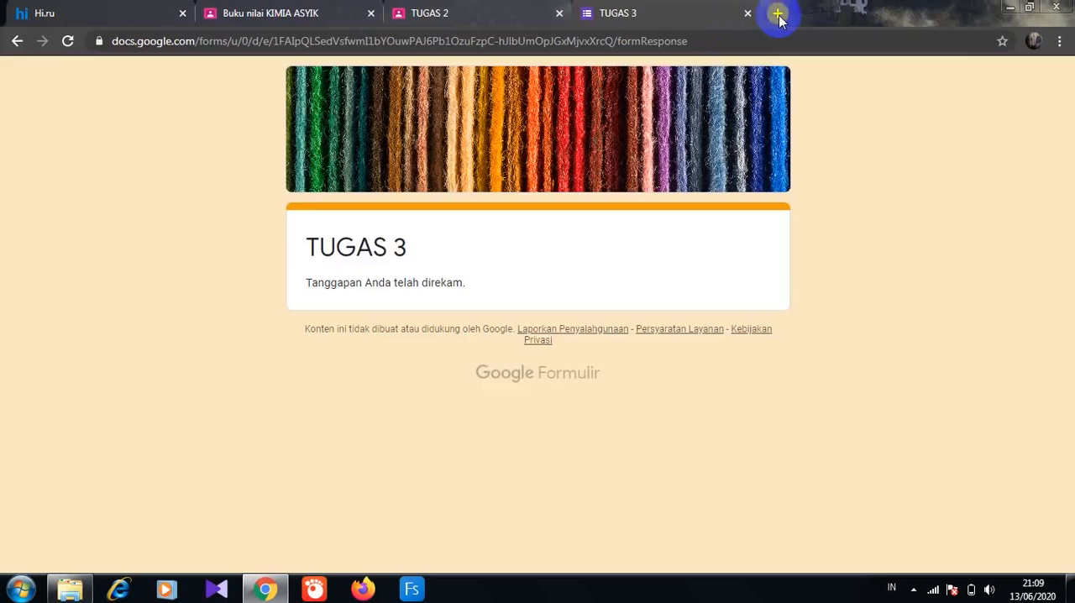
{"action": "left_click", "coordinate": [777, 14]}
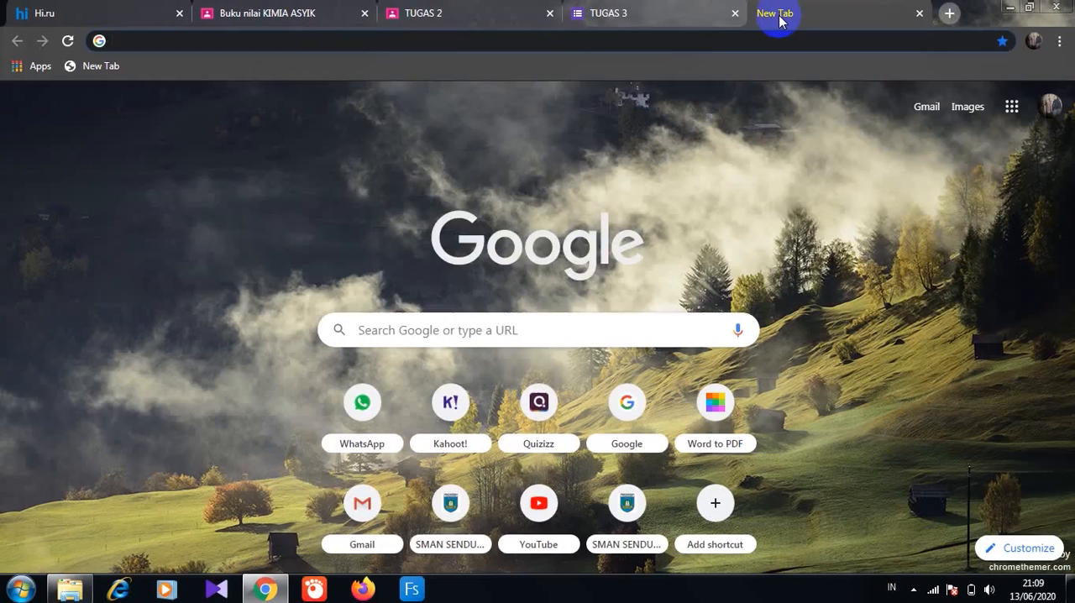
- Switch to Kahoot! and examine the players' results in the PERCOBAAN KAHOOT report
{"action": "type", "text": "kahoot"}
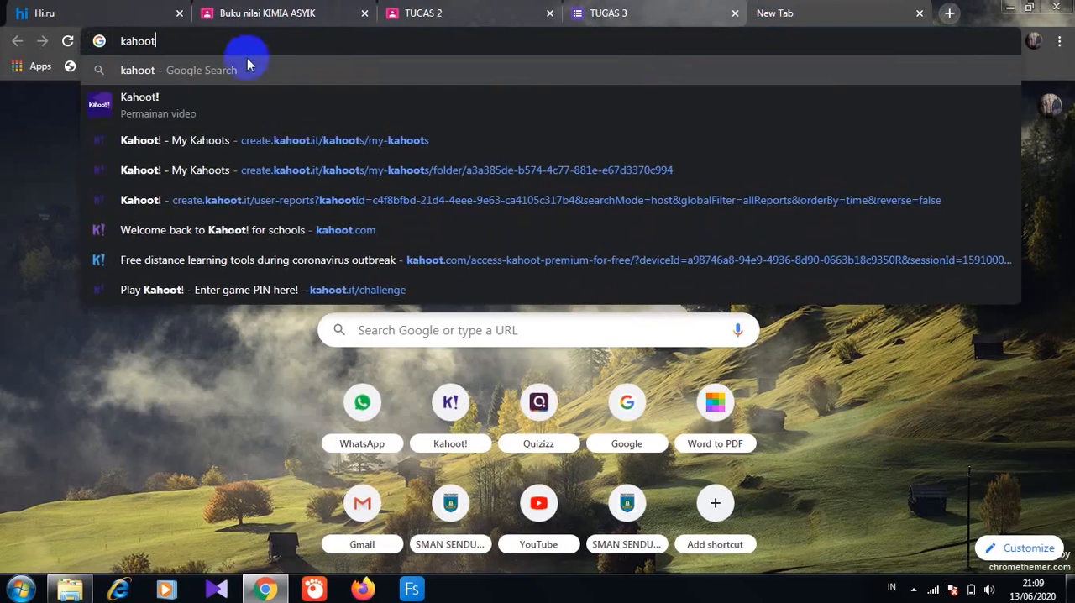
{"action": "left_click", "coordinate": [168, 149]}
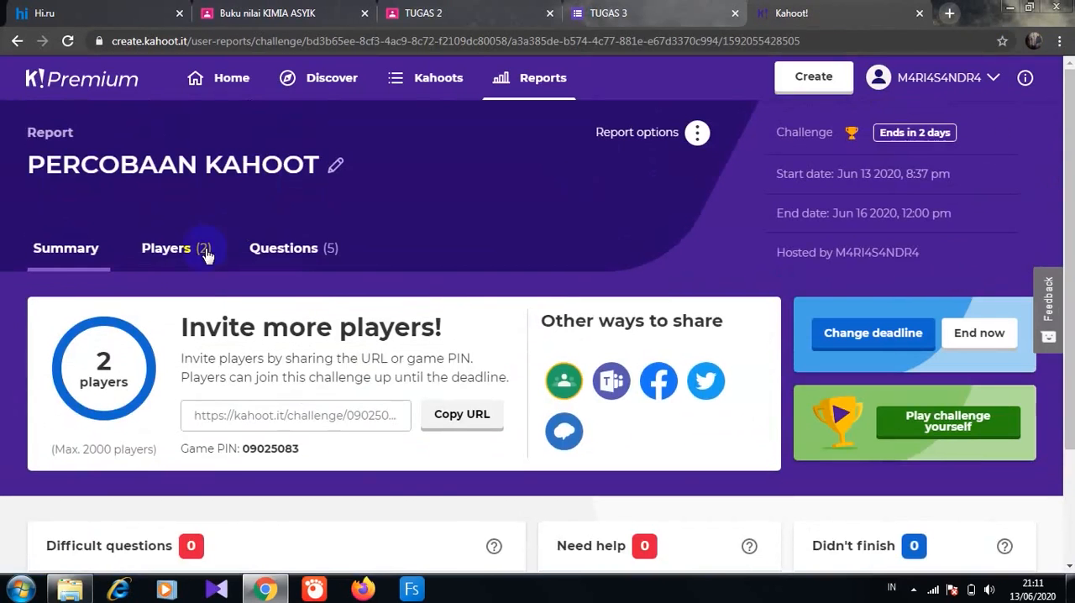
{"action": "left_click", "coordinate": [206, 255]}
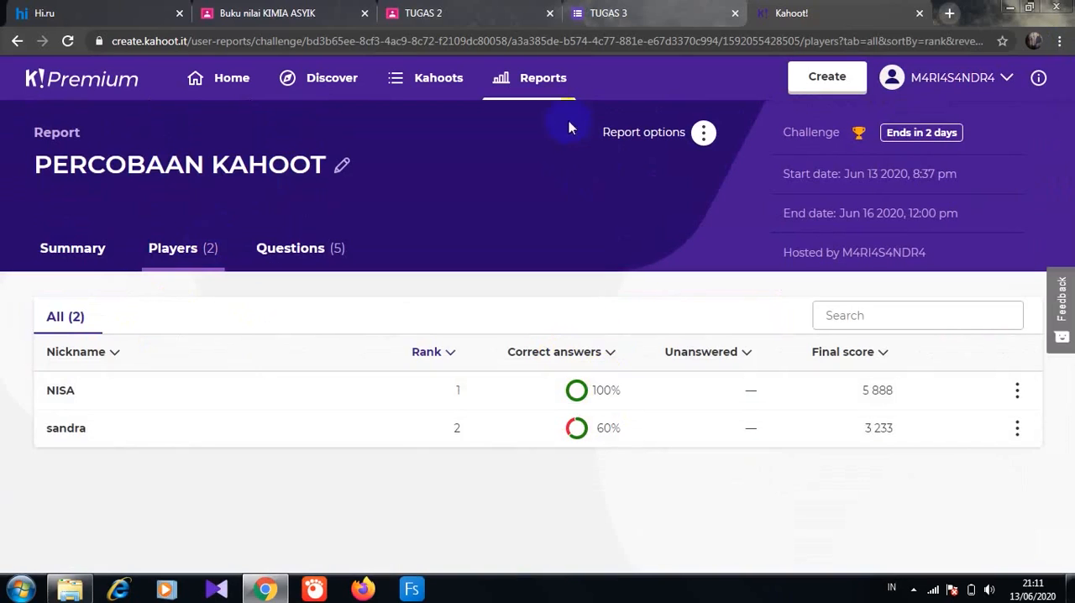
- Switch back to the Classroom gradebook, grade the student's TUGAS 2 as 100 and return it with the private comment "Good"
{"action": "left_click", "coordinate": [289, 18]}
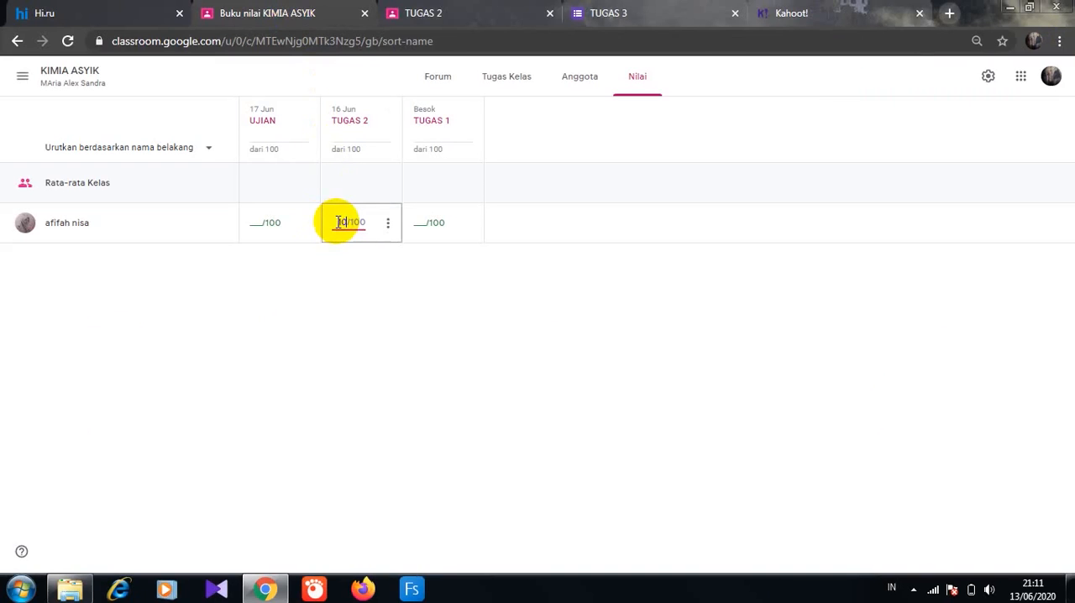
{"action": "left_click", "coordinate": [388, 225]}
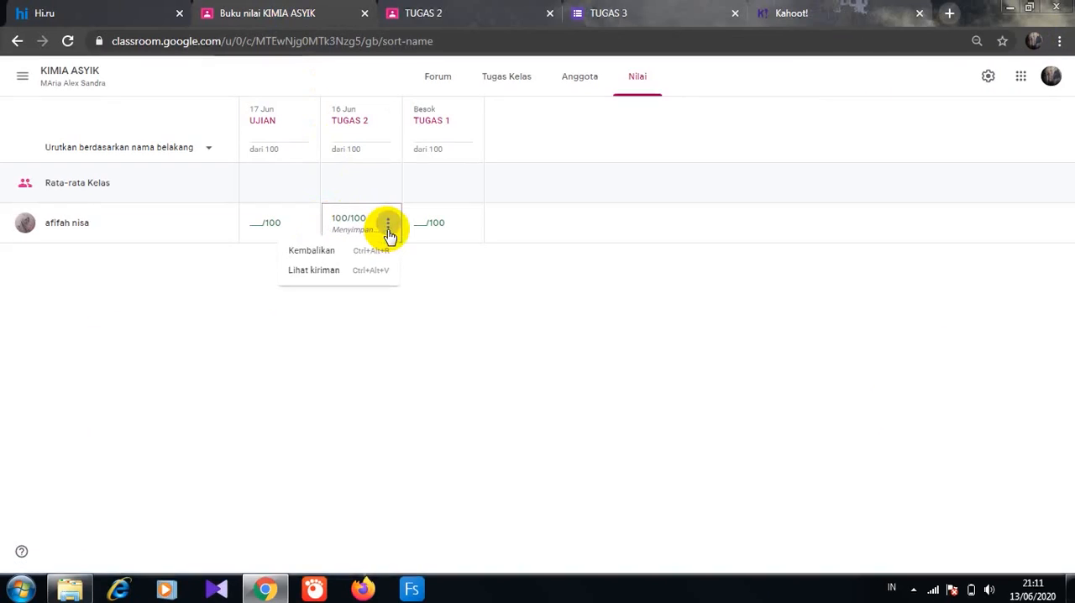
{"action": "left_click", "coordinate": [333, 250]}
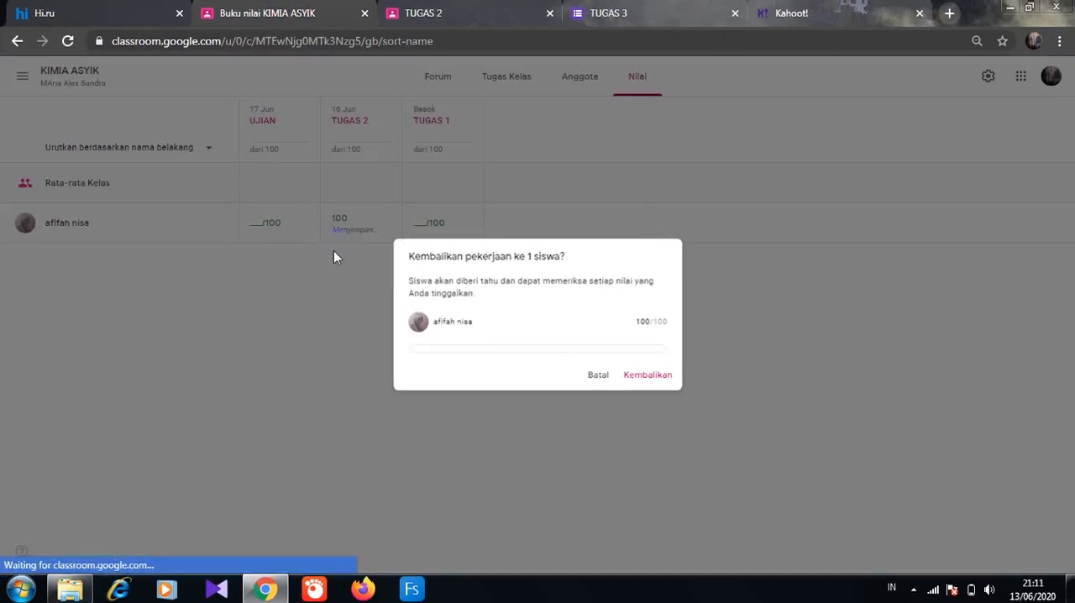
{"action": "left_click", "coordinate": [436, 350]}
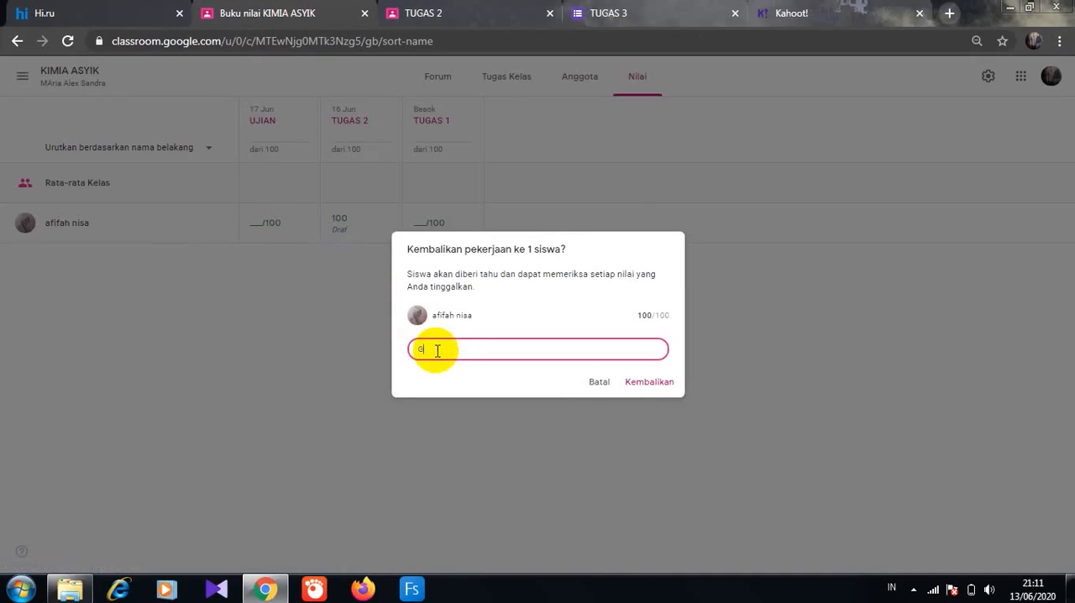
{"action": "left_click", "coordinate": [647, 382]}
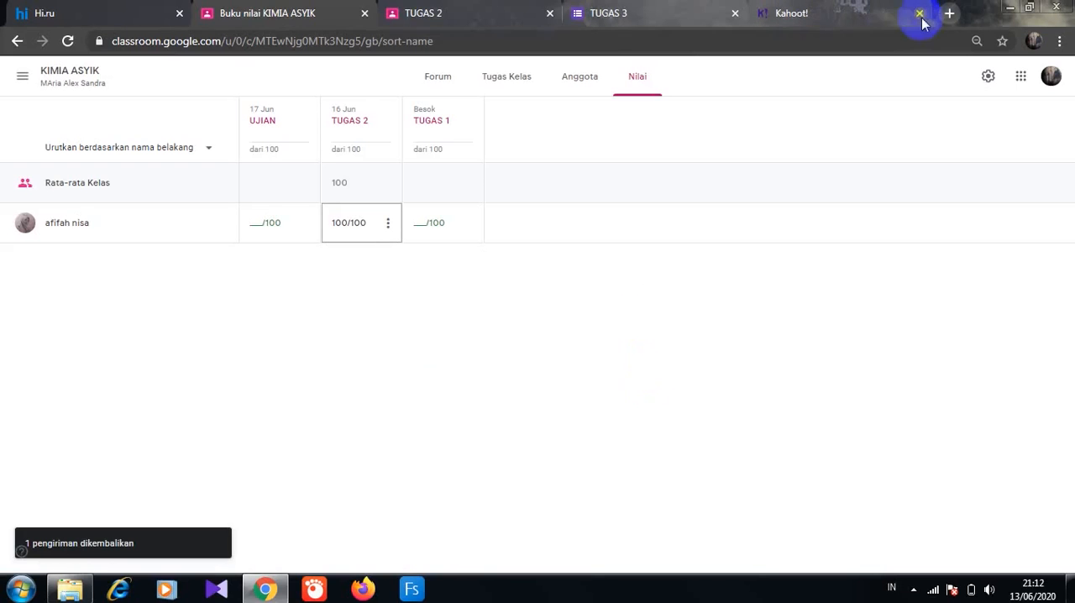
- Search the web for "quiziz" in a new browser tab, enter the Quizizz site and open its list of quiz results
{"action": "left_click", "coordinate": [948, 13]}
{"action": "type", "text": "quiziz"}
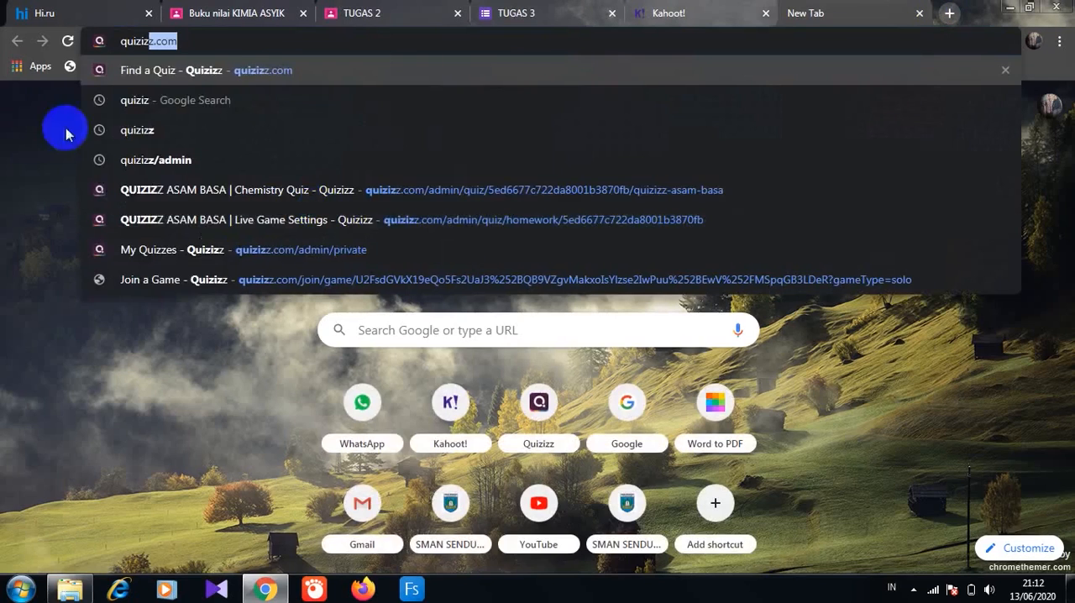
{"action": "left_click", "coordinate": [134, 108]}
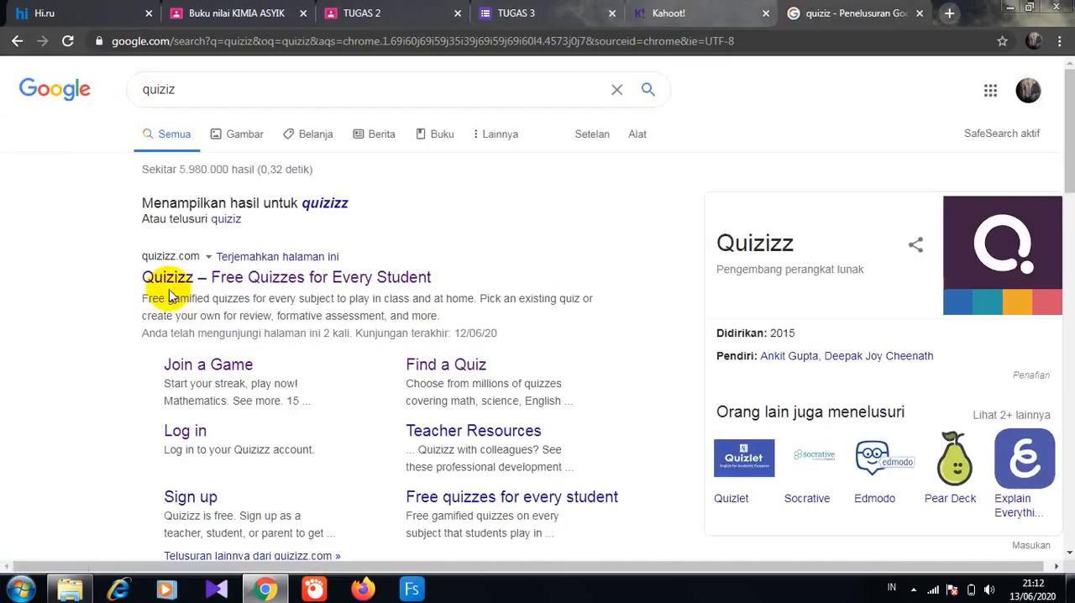
{"action": "left_click", "coordinate": [171, 281]}
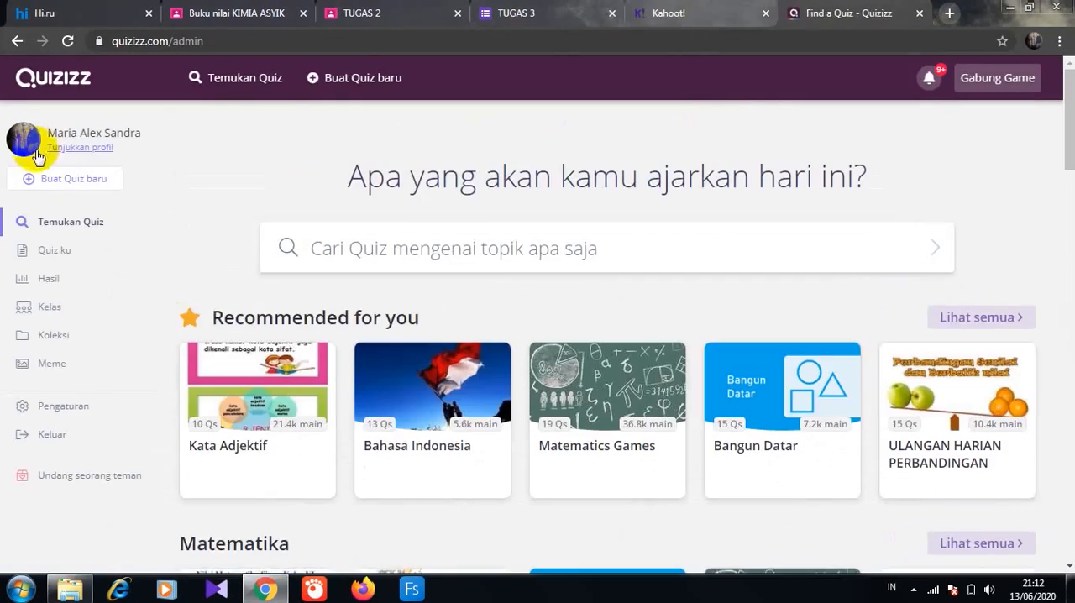
{"action": "left_click", "coordinate": [54, 250]}
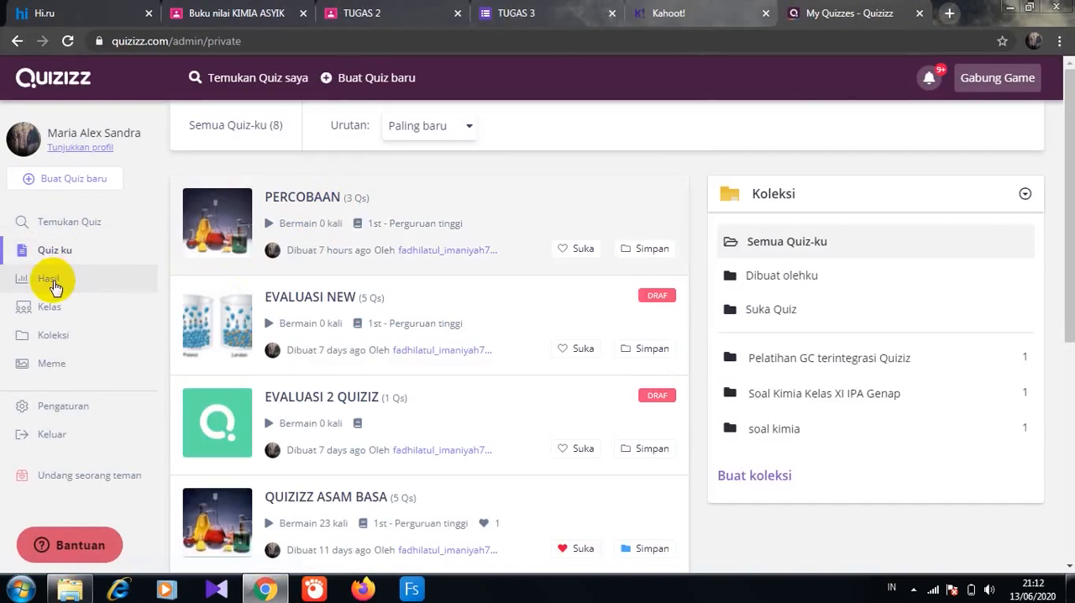
{"action": "left_click", "coordinate": [53, 281]}
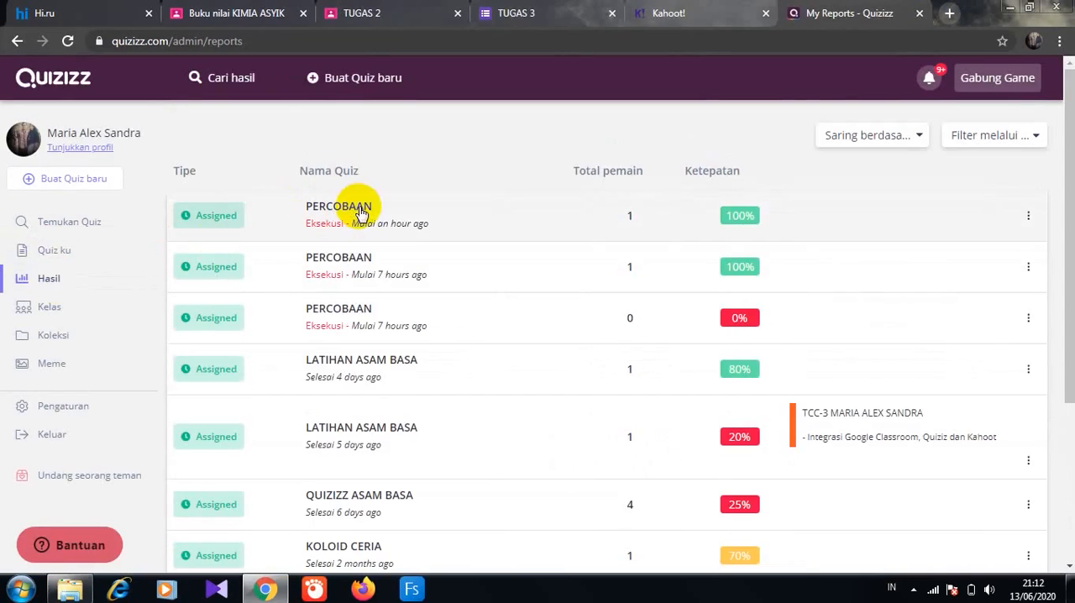
- Download the most recent PERCOBAAN report as an Excel file, save it in the rpp 1 lembar folder and open it
{"action": "left_click", "coordinate": [1028, 215]}
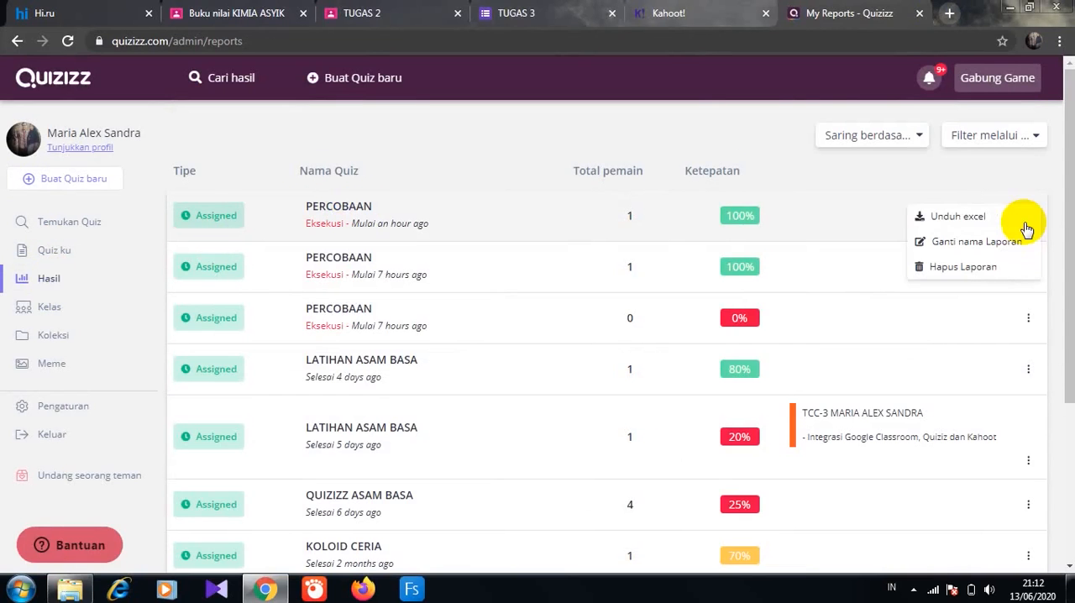
{"action": "left_click", "coordinate": [974, 217]}
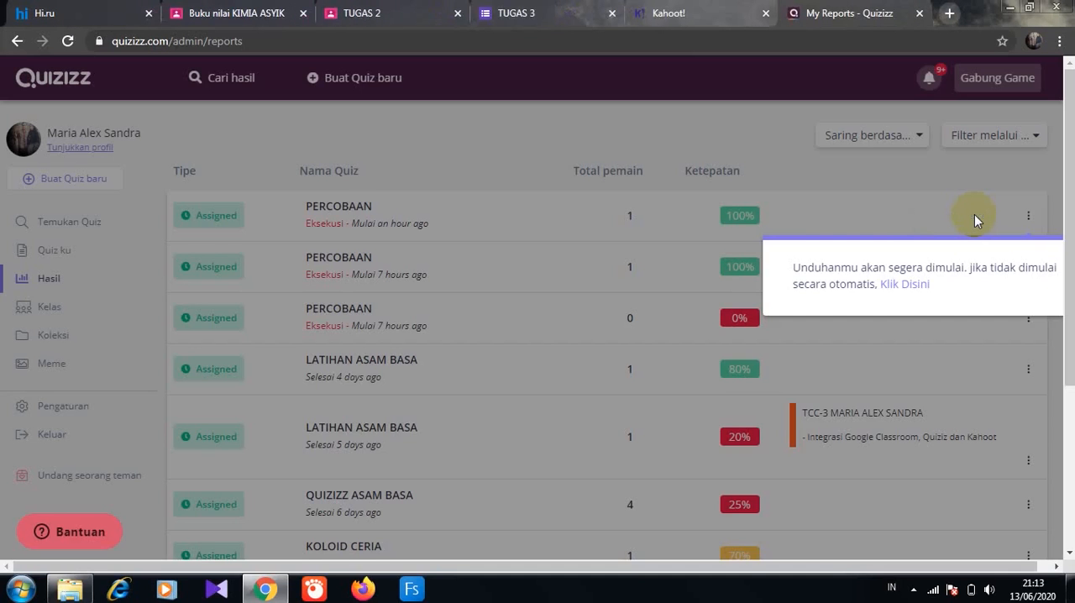
{"action": "left_click", "coordinate": [903, 284]}
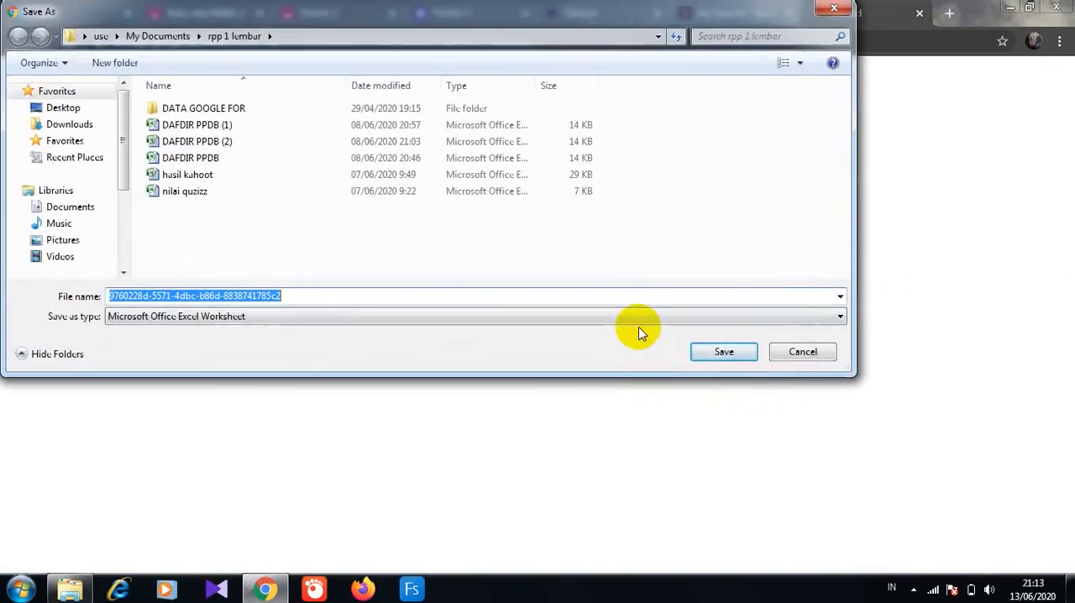
{"action": "left_click", "coordinate": [740, 352]}
{"action": "left_click", "coordinate": [95, 557]}
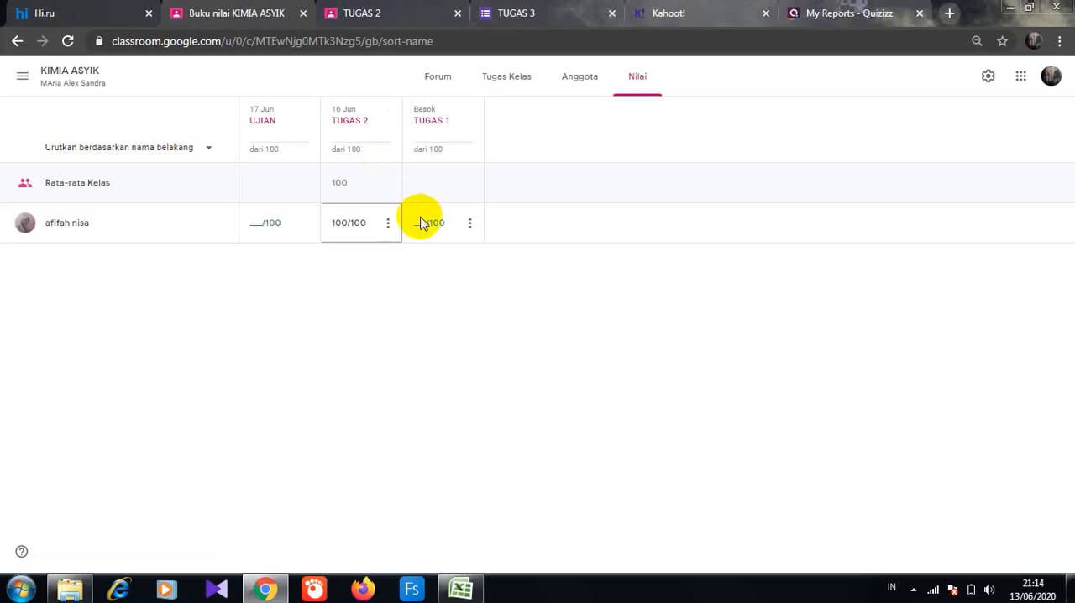
- Grade the student's TUGAS 1 as 100 in the Classroom gradebook and return it with the private comment "Luar biasa, pertahankan prestasimu"
{"action": "left_click", "coordinate": [422, 222]}
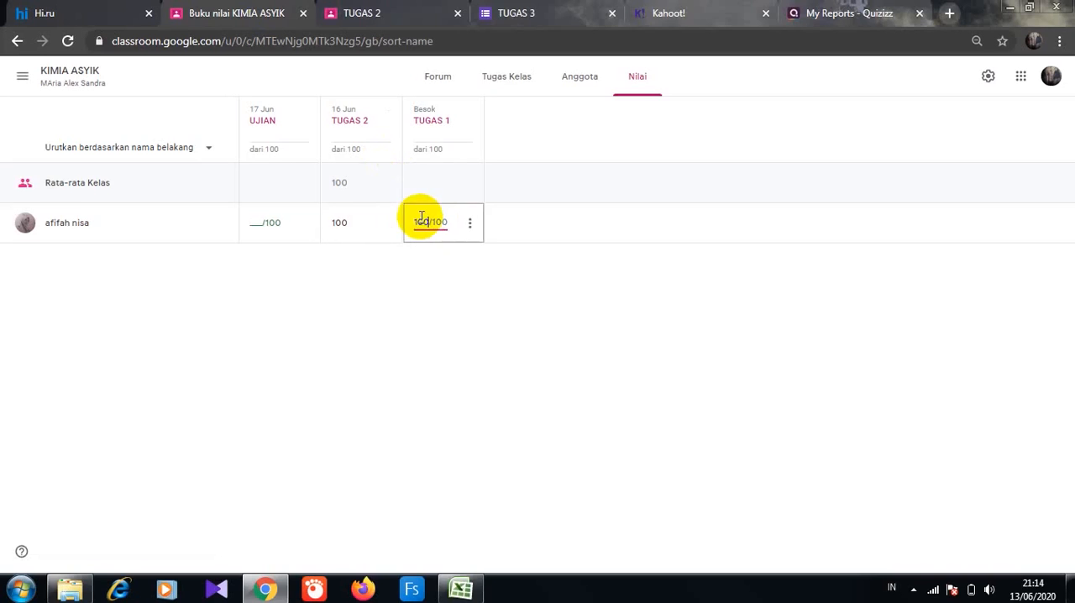
{"action": "left_click", "coordinate": [470, 226]}
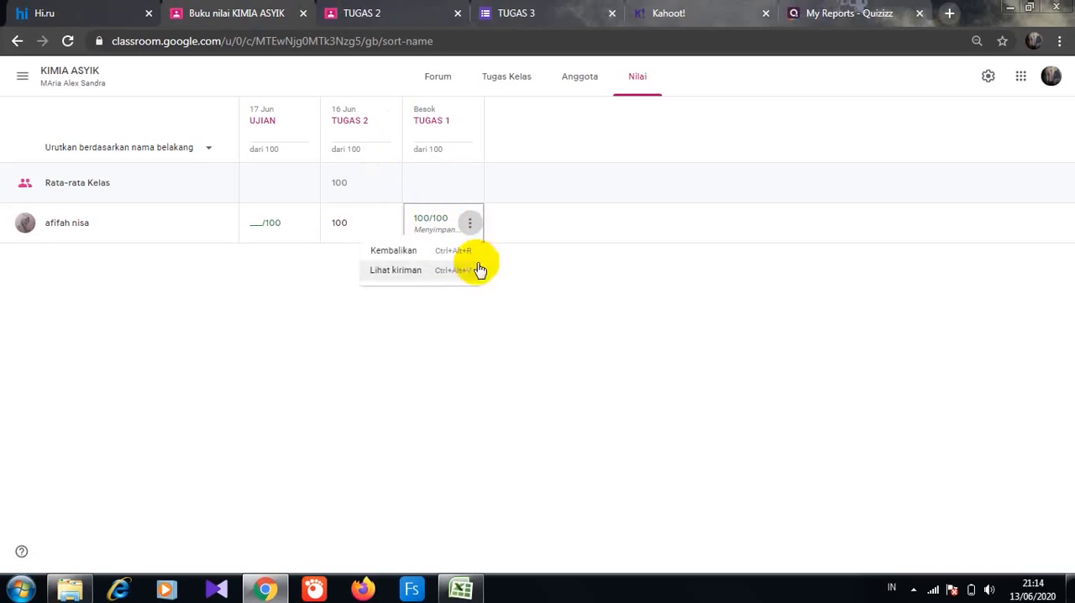
{"action": "left_click", "coordinate": [410, 252]}
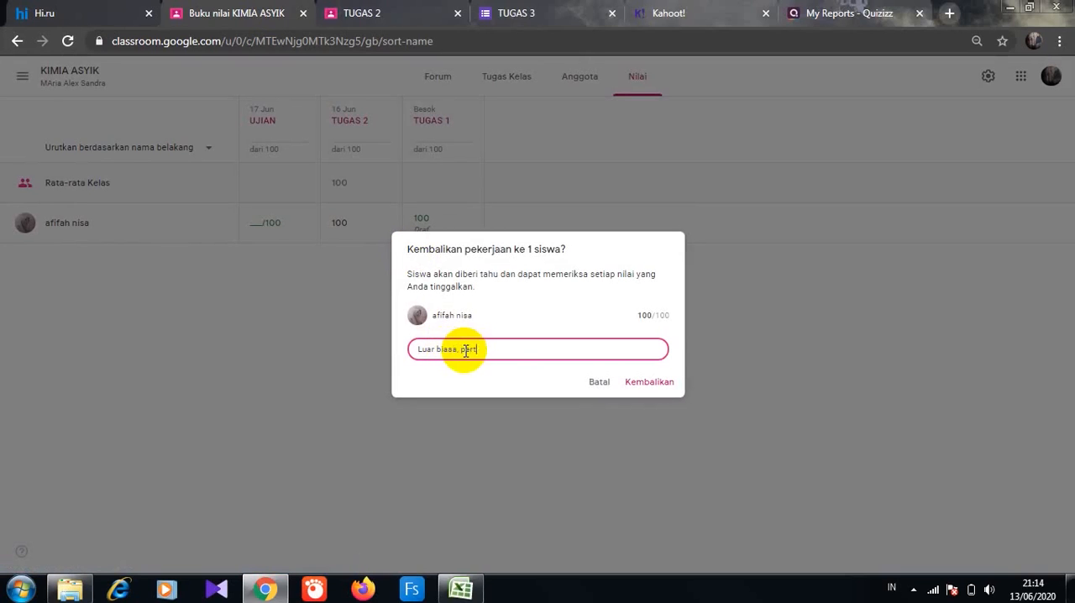
{"action": "type", "text": "u"}
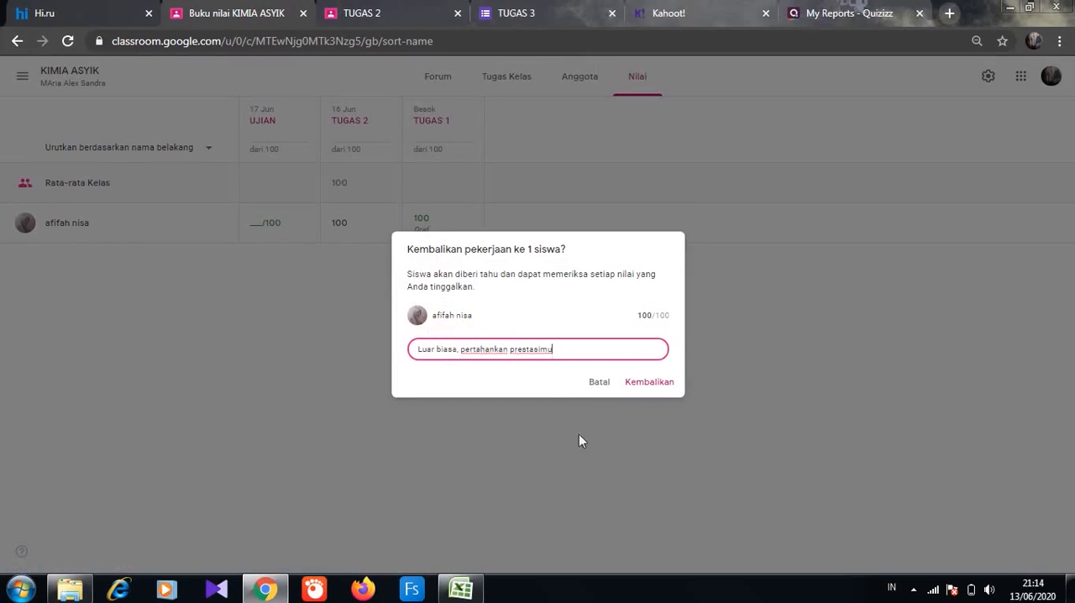
{"action": "left_click", "coordinate": [644, 383]}
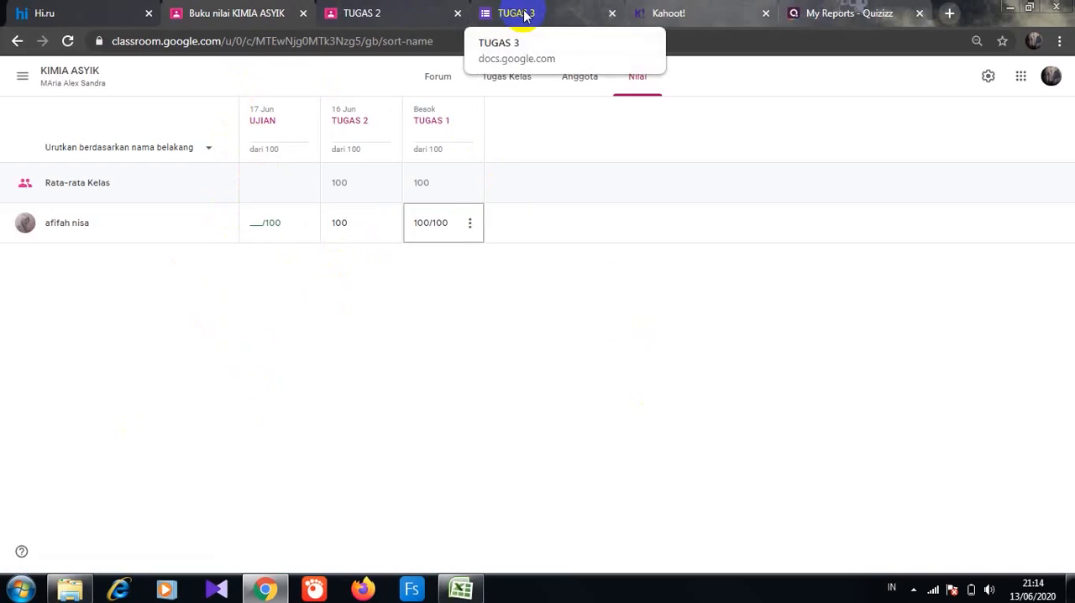
- Open the TUGAS 3 form from Google Drive and examine the summary of its responses
{"action": "left_click", "coordinate": [949, 12]}
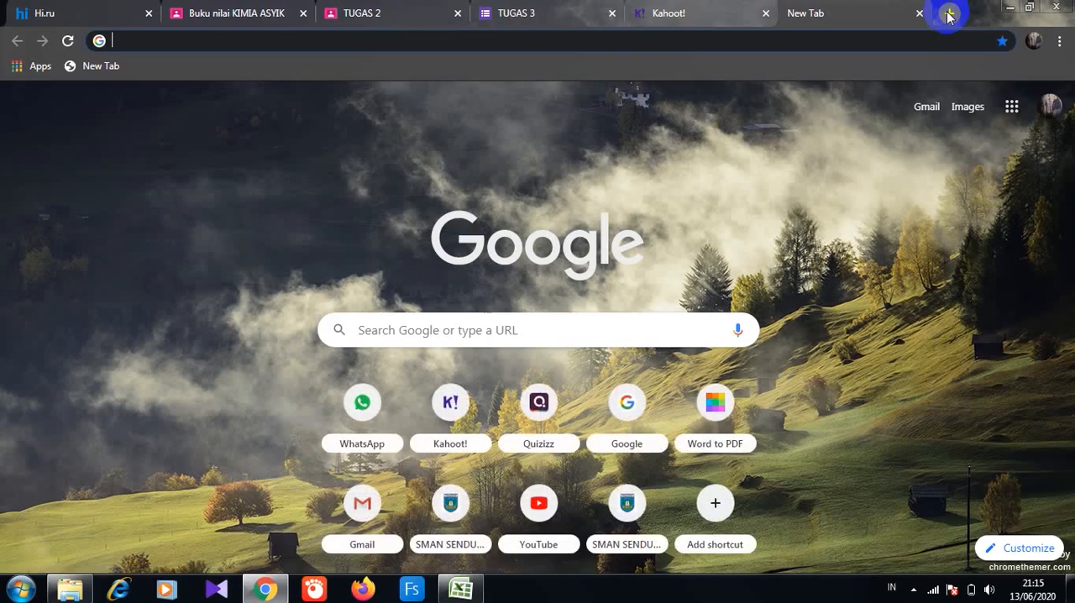
{"action": "left_click", "coordinate": [1004, 122]}
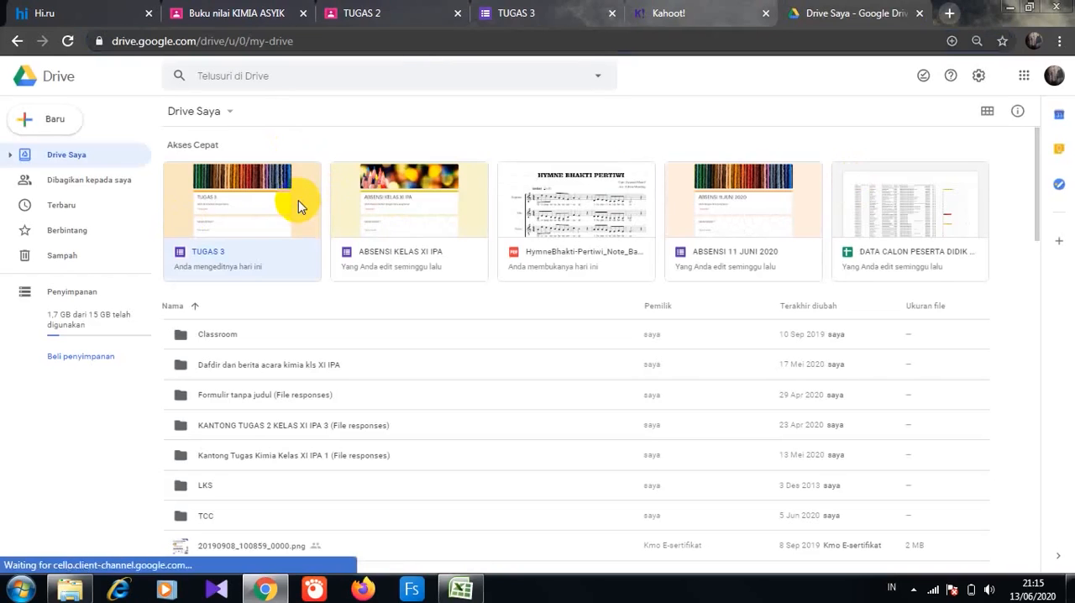
{"action": "left_click", "coordinate": [298, 202]}
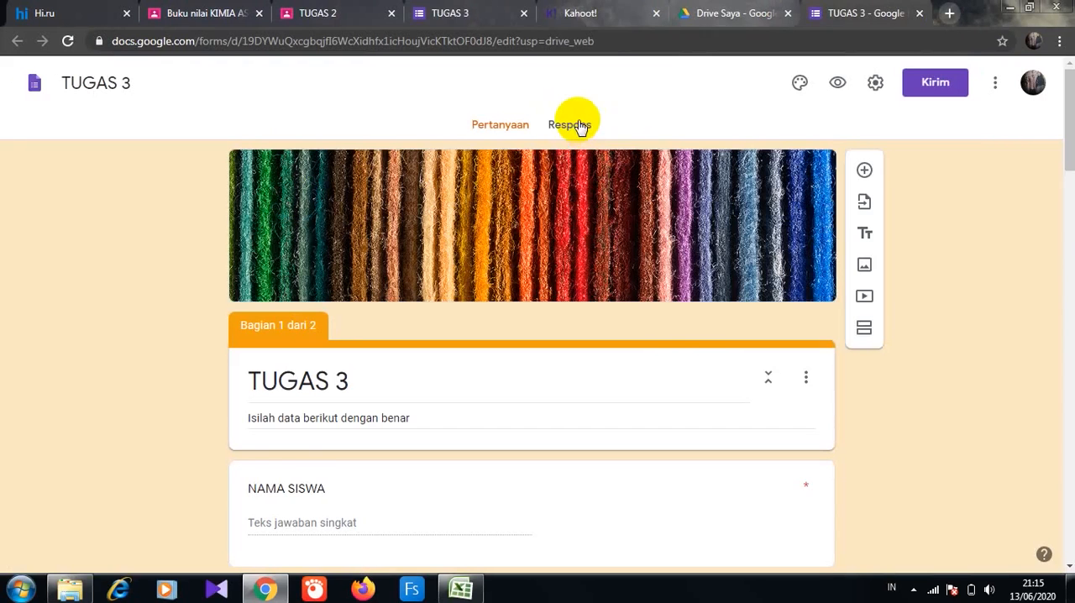
{"action": "left_click", "coordinate": [578, 125]}
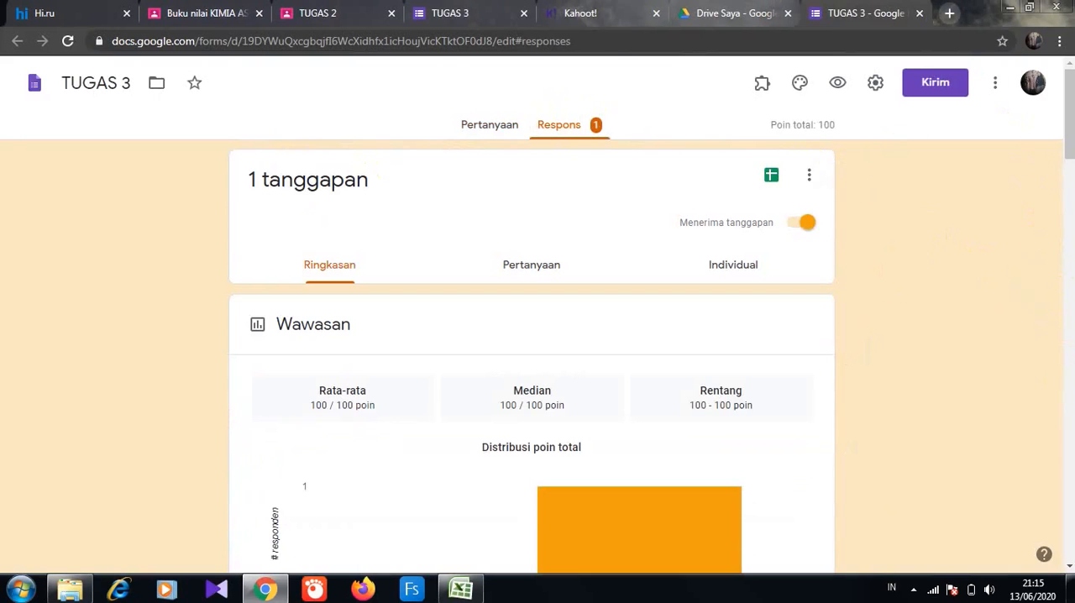
{"action": "left_click", "coordinate": [1069, 265]}
{"action": "left_click", "coordinate": [1069, 266]}
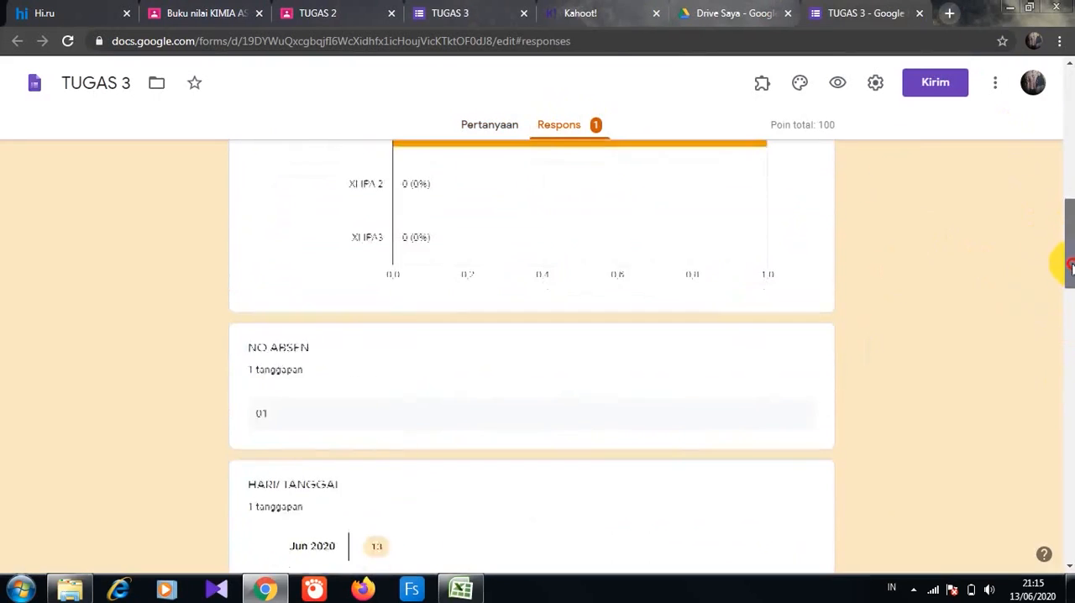
{"action": "mouse_move", "coordinate": [1070, 266]}
{"action": "left_mouse_down"}
{"action": "mouse_move", "coordinate": [1070, 454]}
{"action": "mouse_move", "coordinate": [1070, 245]}
{"action": "left_mouse_up"}
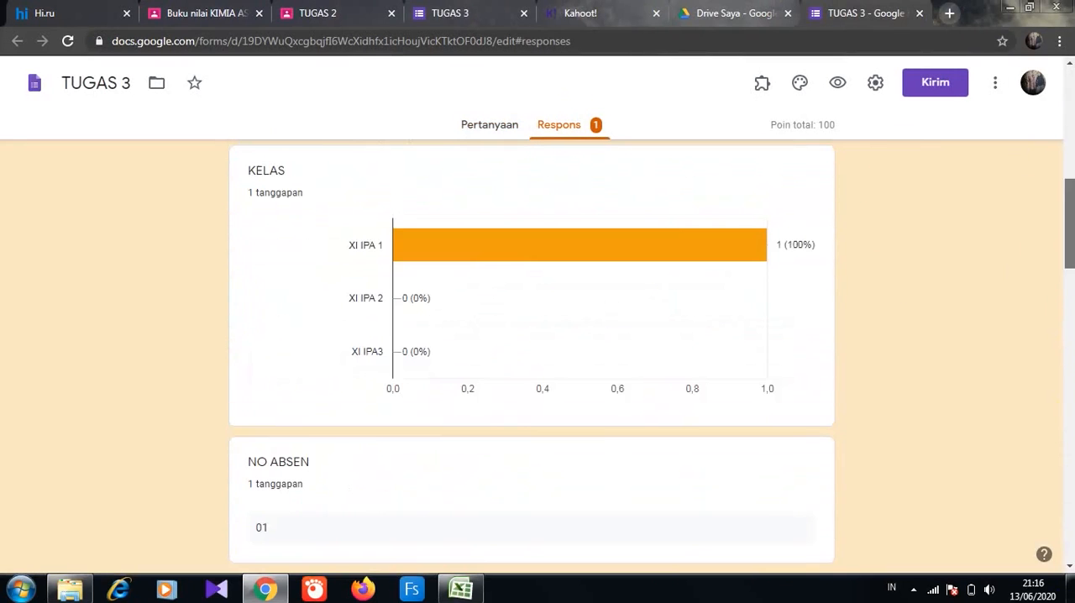
{"action": "left_click_drag", "start_coordinate": [1070, 200], "coordinate": [1069, 123]}
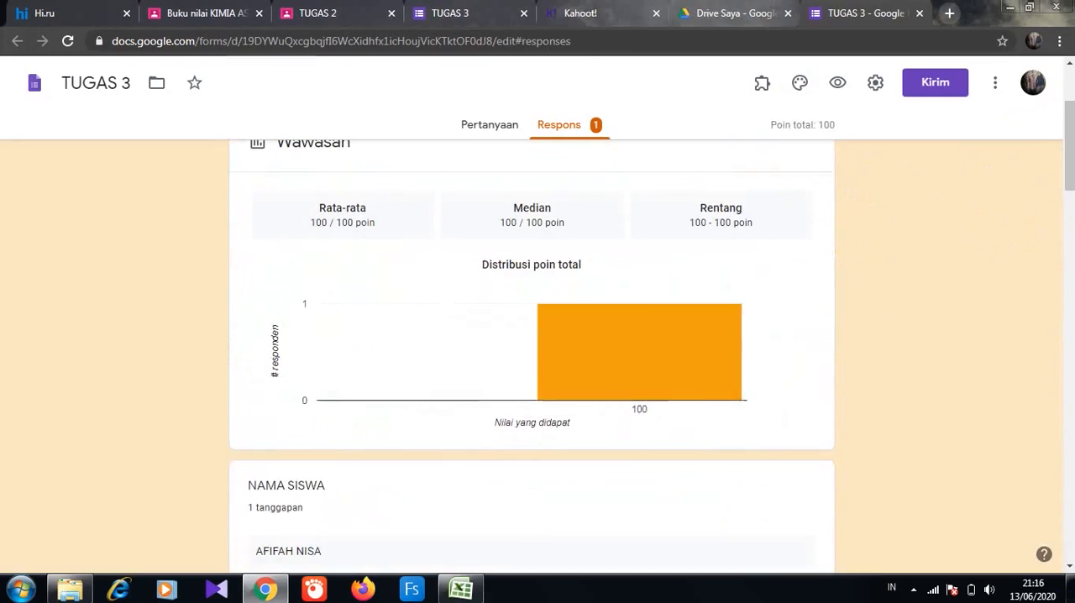
- Create a new spreadsheet named TUGAS 3 (Respons) for the form's responses
{"action": "scroll", "coordinate": [777, 183], "scroll_direction": "up", "scroll_amount": 3}
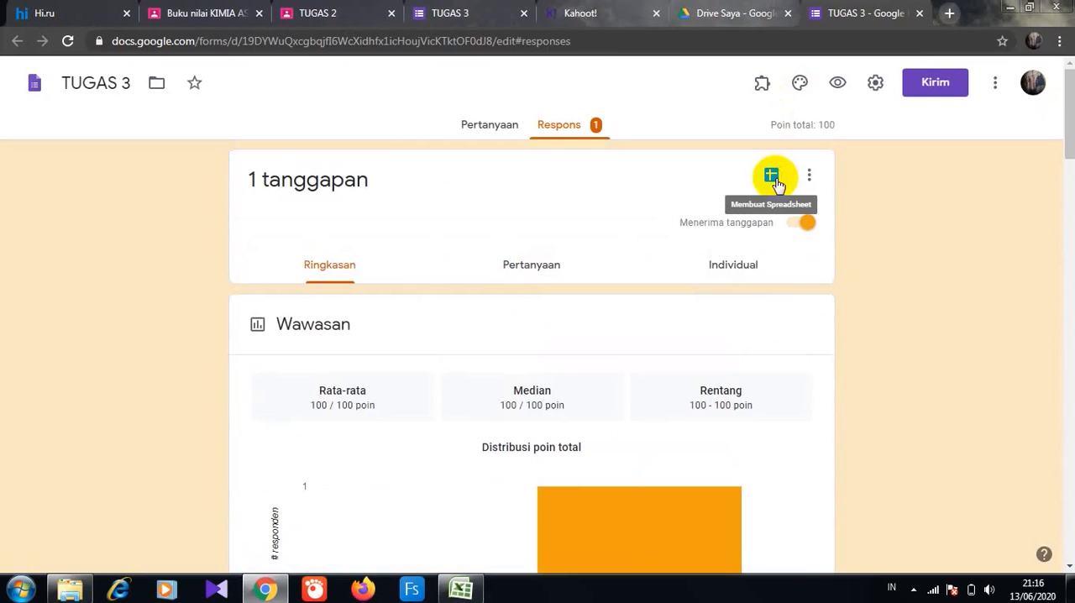
{"action": "left_click", "coordinate": [774, 178]}
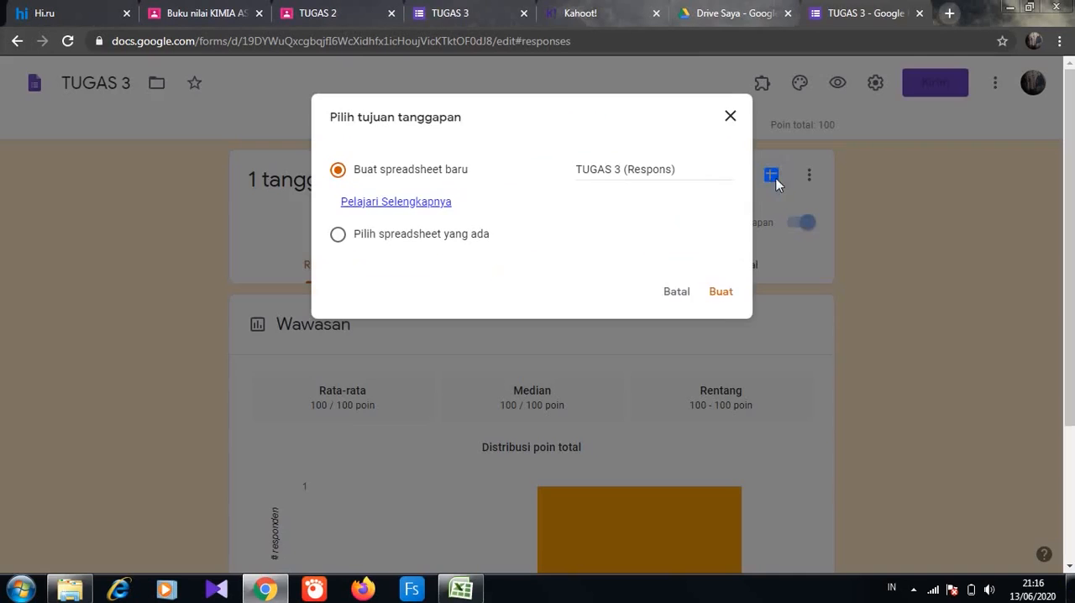
{"action": "left_click", "coordinate": [749, 286]}
- Switch back to the Classroom gradebook, grade the student's UJIAN as 100 and return it with the private comment "Baik sekali"
{"action": "left_click", "coordinate": [201, 13]}
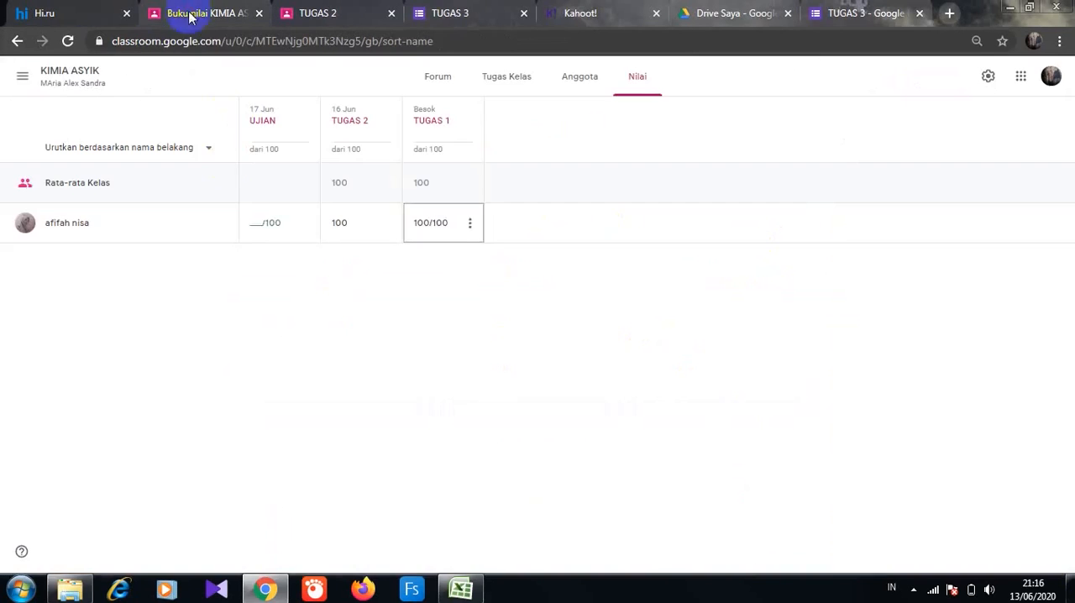
{"action": "left_click", "coordinate": [254, 222]}
{"action": "left_click", "coordinate": [305, 223]}
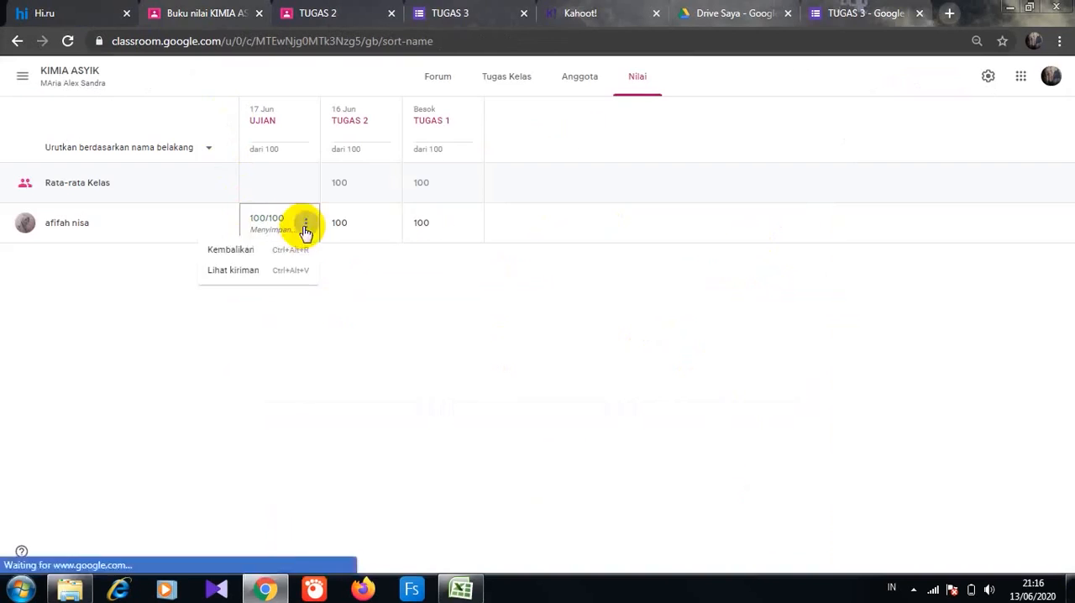
{"action": "left_click", "coordinate": [257, 256]}
{"action": "left_click", "coordinate": [425, 347]}
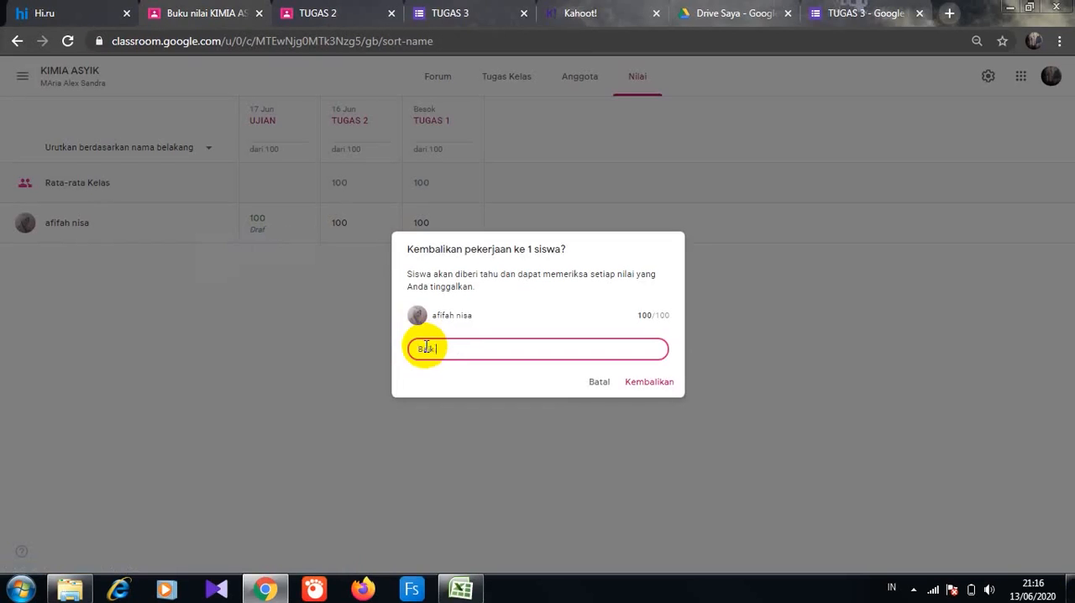
{"action": "type", "text": "Baik sekali"}
{"action": "left_click", "coordinate": [649, 383]}
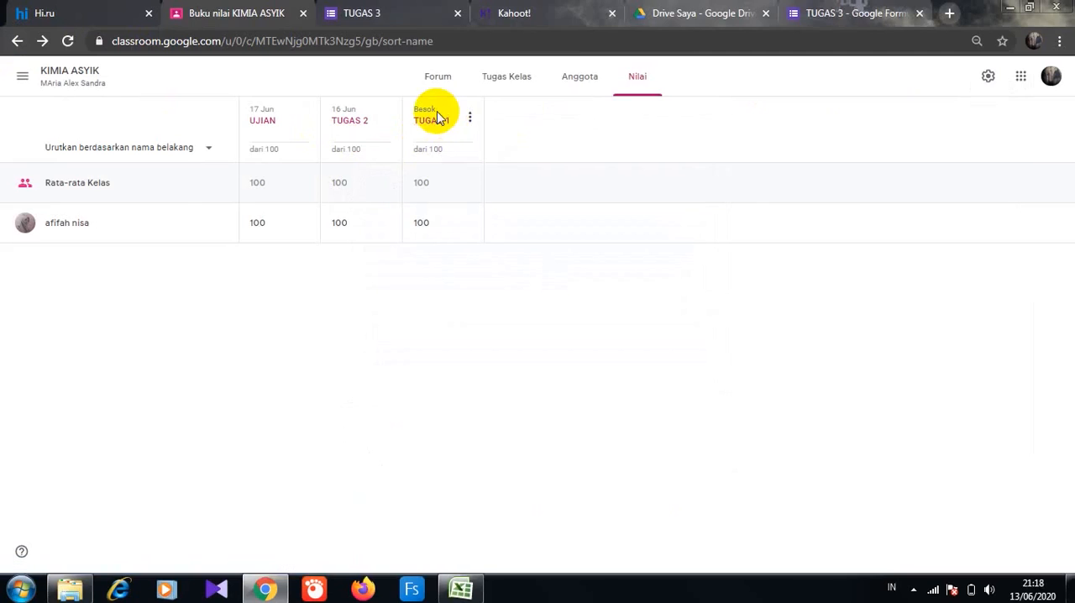
- Open the student work page of TUGAS 1, copy all class grades to Google Sheets and dismiss the low-battery notification
{"action": "left_click", "coordinate": [437, 117]}
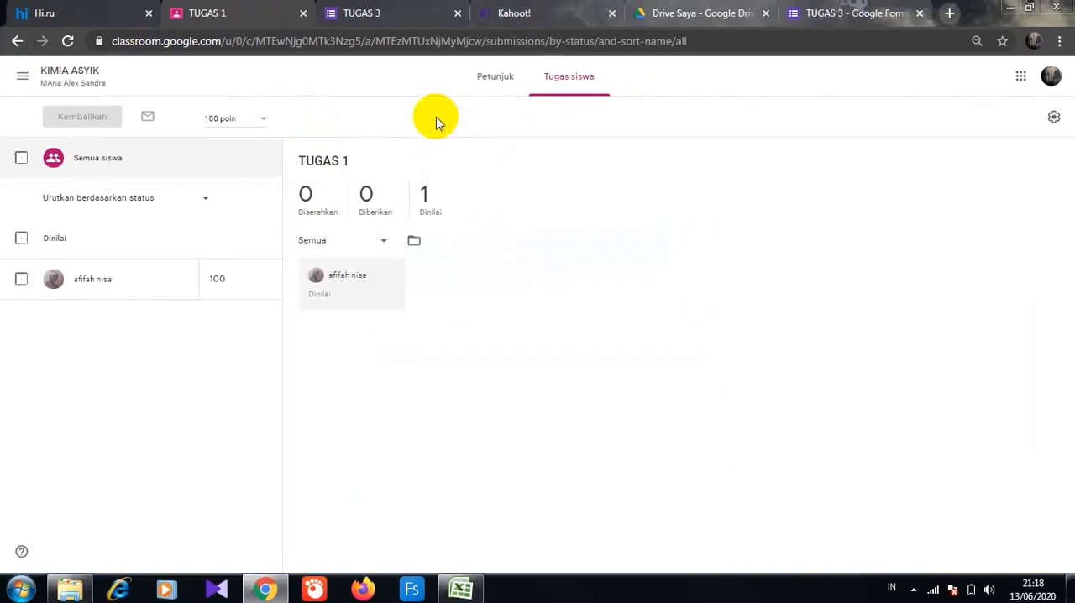
{"action": "left_click", "coordinate": [1054, 119]}
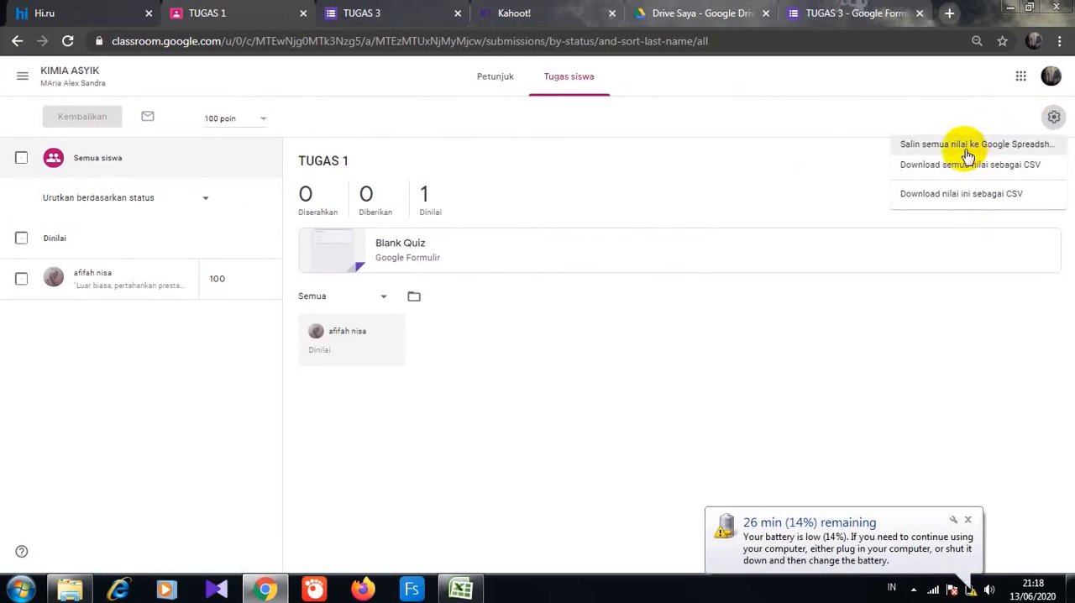
{"action": "left_click", "coordinate": [966, 158]}
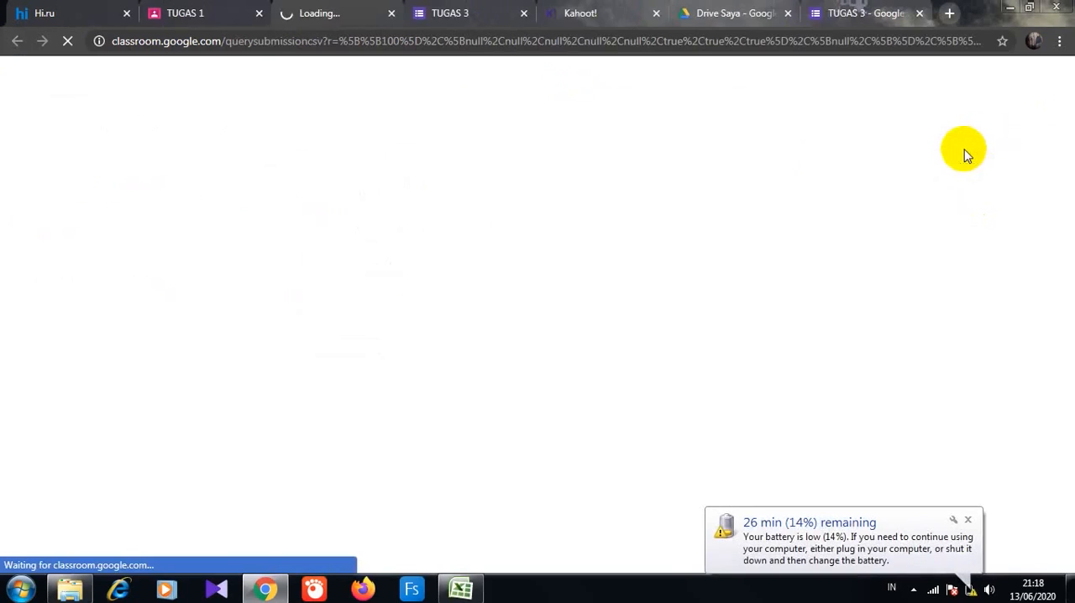
{"action": "left_click", "coordinate": [967, 519]}
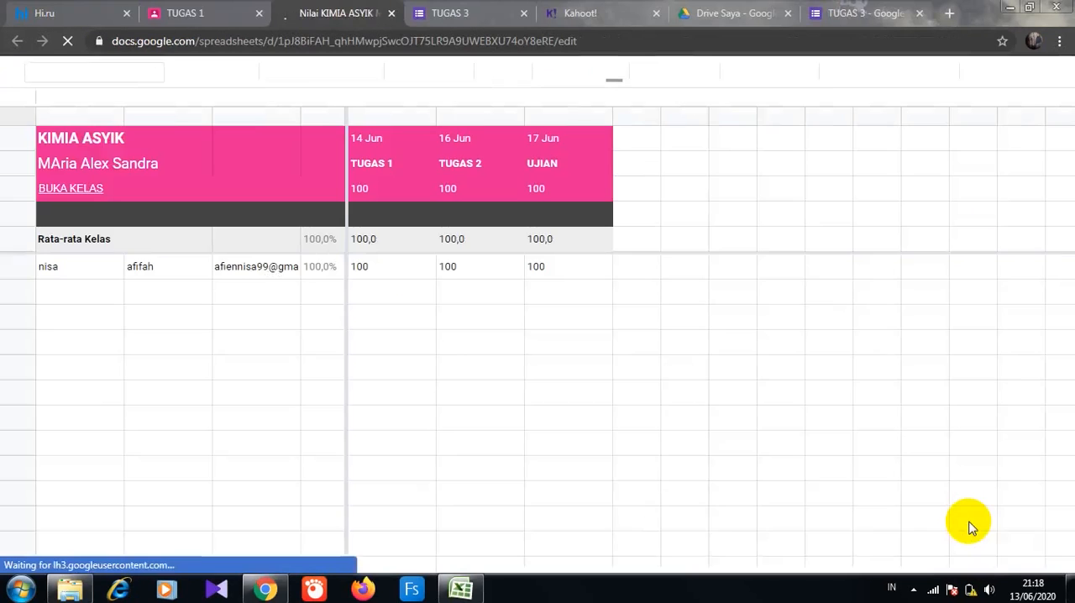